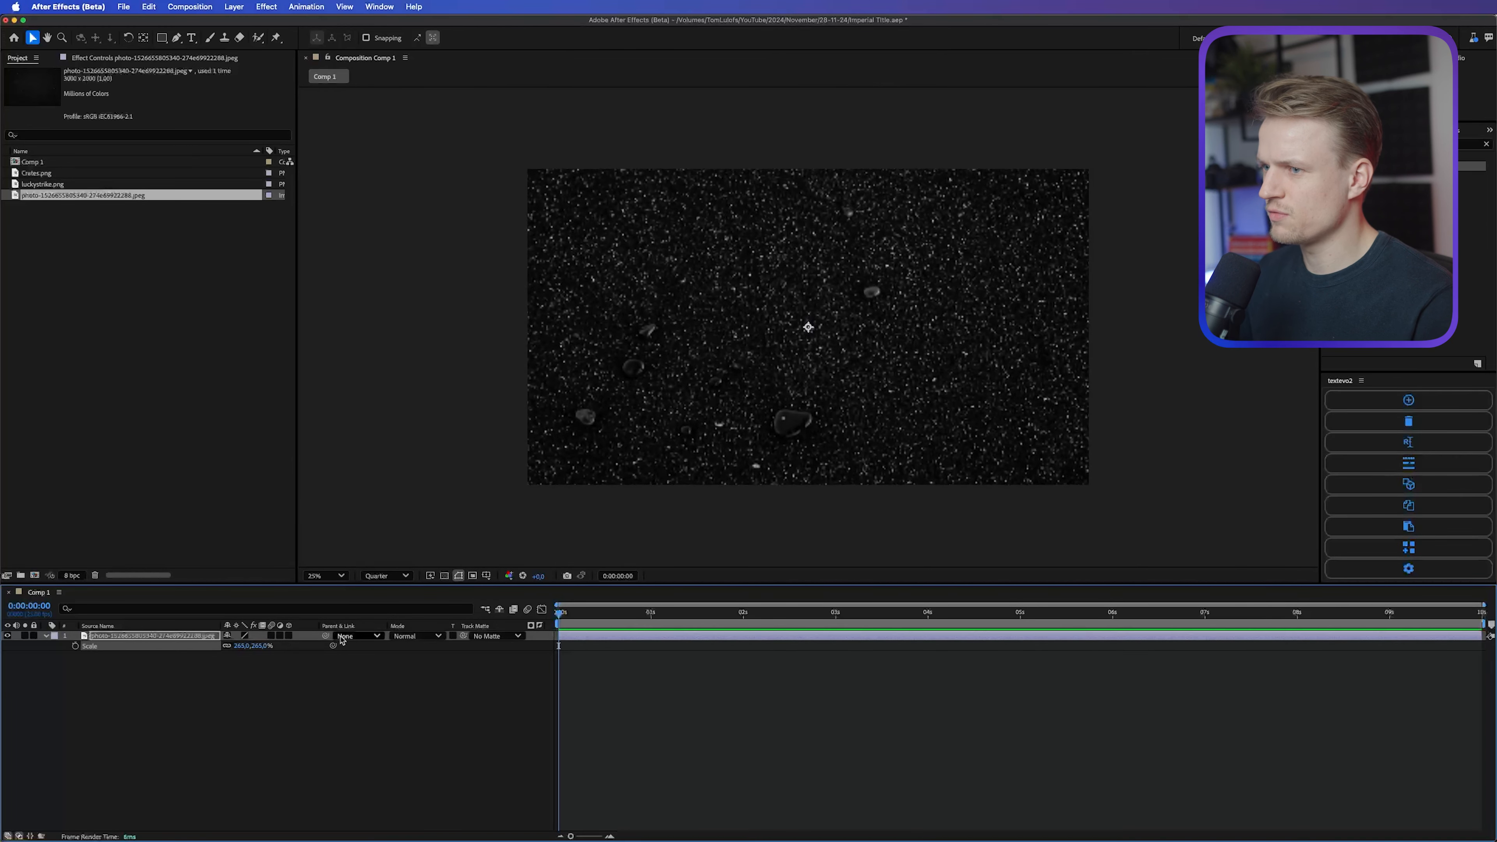
# Step: Animate the photo layer's rotation with a keyframe at the start and one at 0:00:00:10 set to about 82°
pyautogui.press(',')
pyautogui.press('.')
pyautogui.press('.')
pyautogui.press(',')
pyautogui.press(',')
pyautogui.click(46, 635)
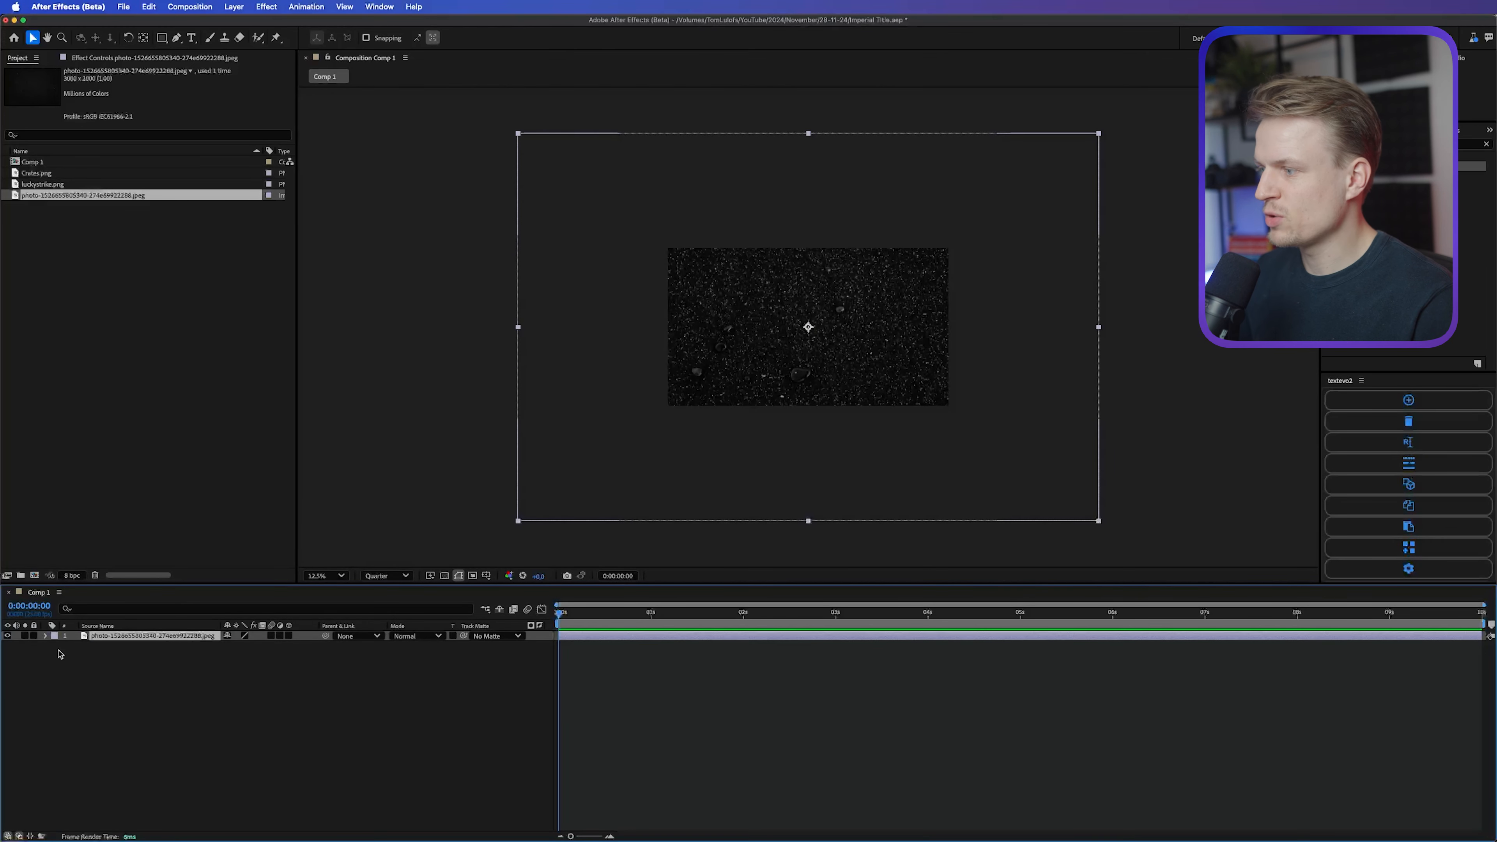
pyautogui.press('r')
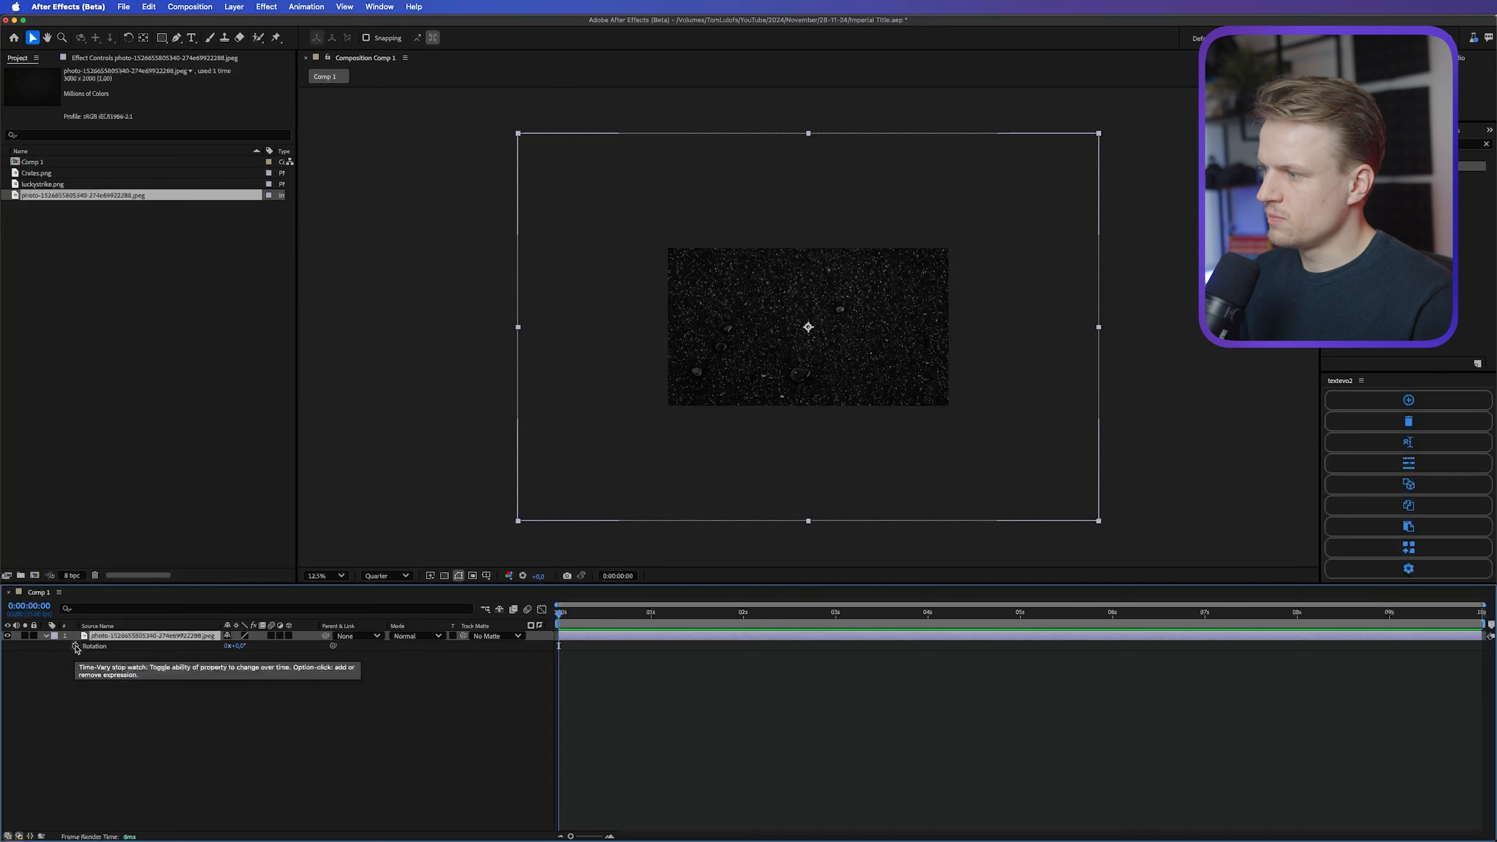
pyautogui.click(76, 646)
pyautogui.moveTo(591, 613)
pyautogui.mouseDown()
pyautogui.moveTo(608, 615)
pyautogui.moveTo(595, 615)
pyautogui.mouseUp()
pyautogui.moveTo(237, 646); pyautogui.dragTo(285, 646)
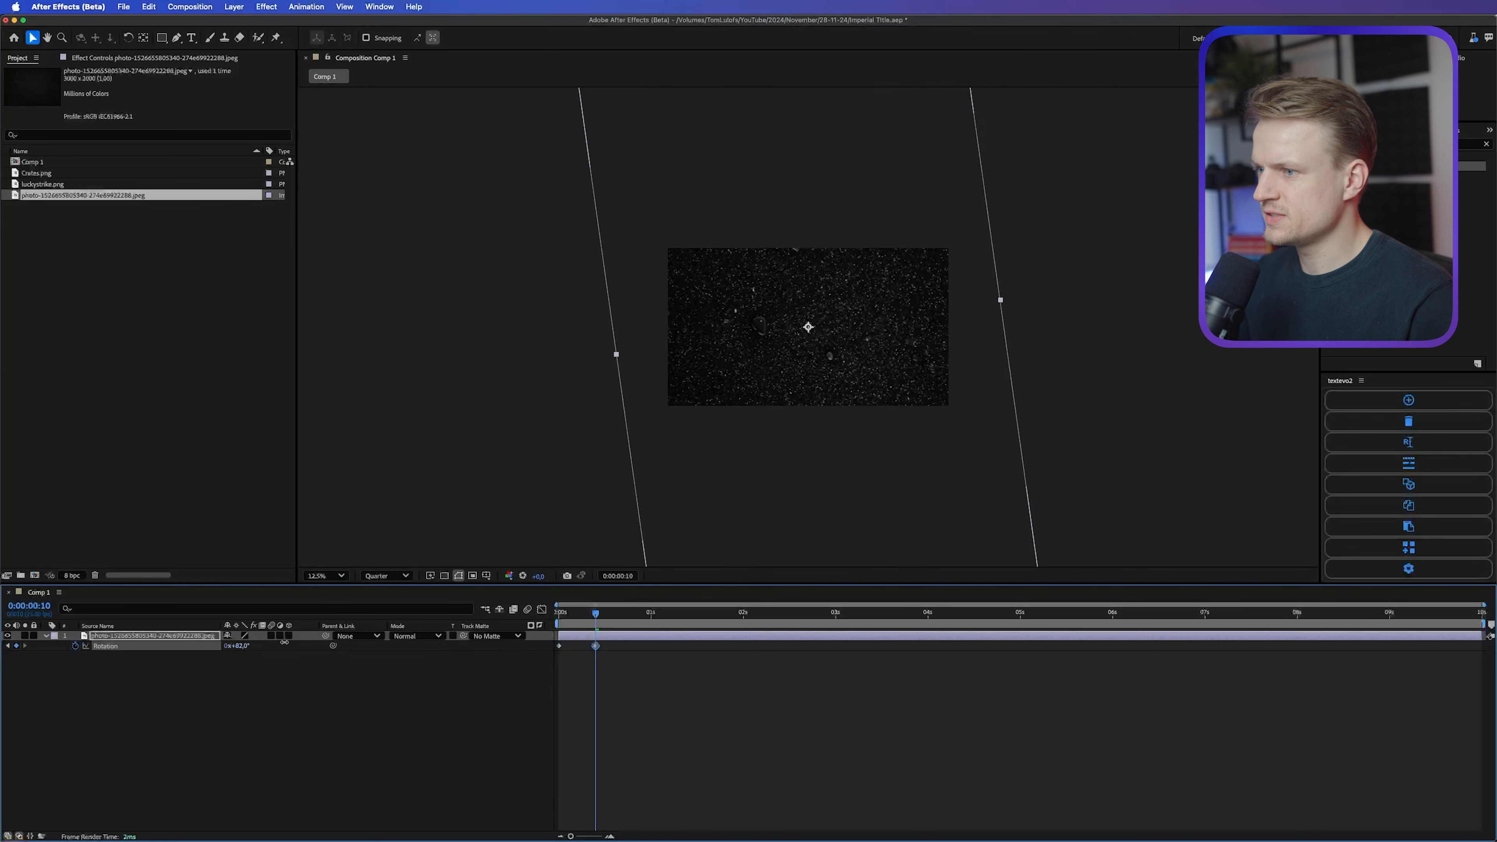
# Step: Add further rotation keyframes to the photo layer every 10 frames up to 0:00:02:00, each with a different angle
pyautogui.hotkey('shift', 'pagedown')
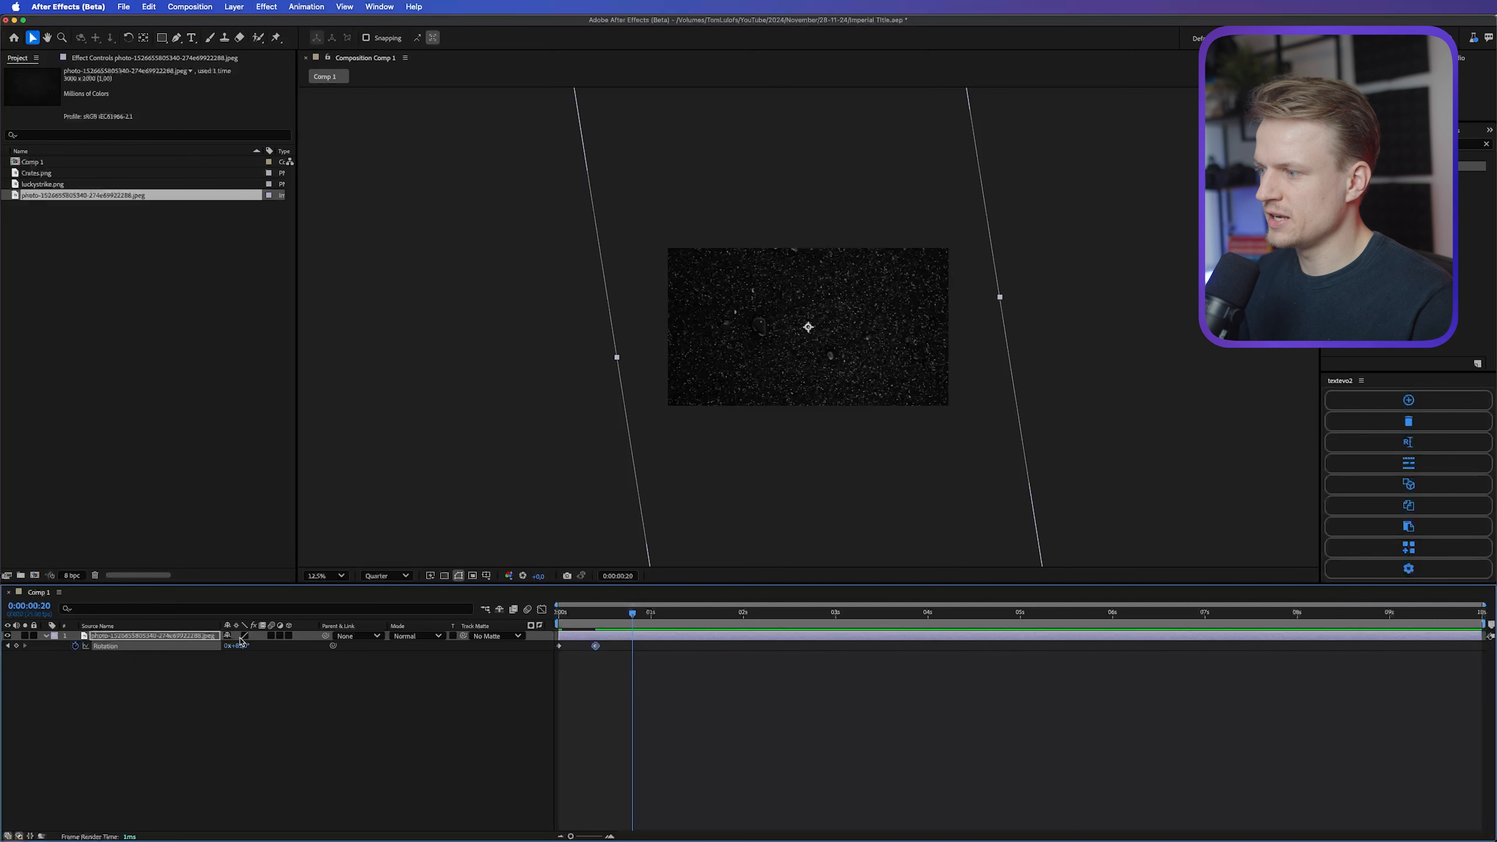
pyautogui.moveTo(239, 645); pyautogui.dragTo(283, 649)
pyautogui.hotkey('shift', 'pagedown')
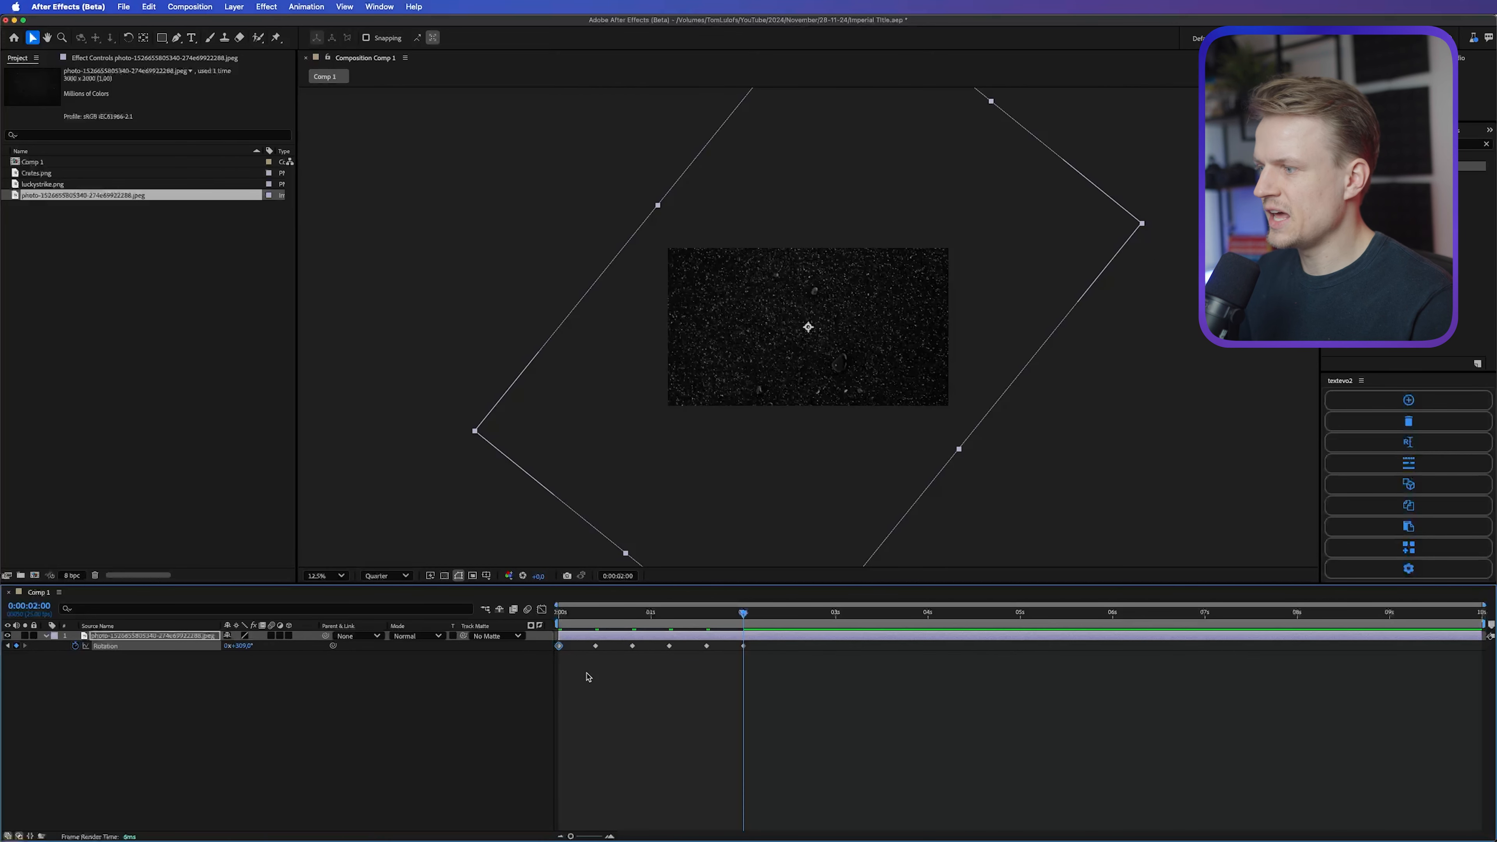
pyautogui.hotkey('shift', 'pagedown')
pyautogui.click(167, 719)
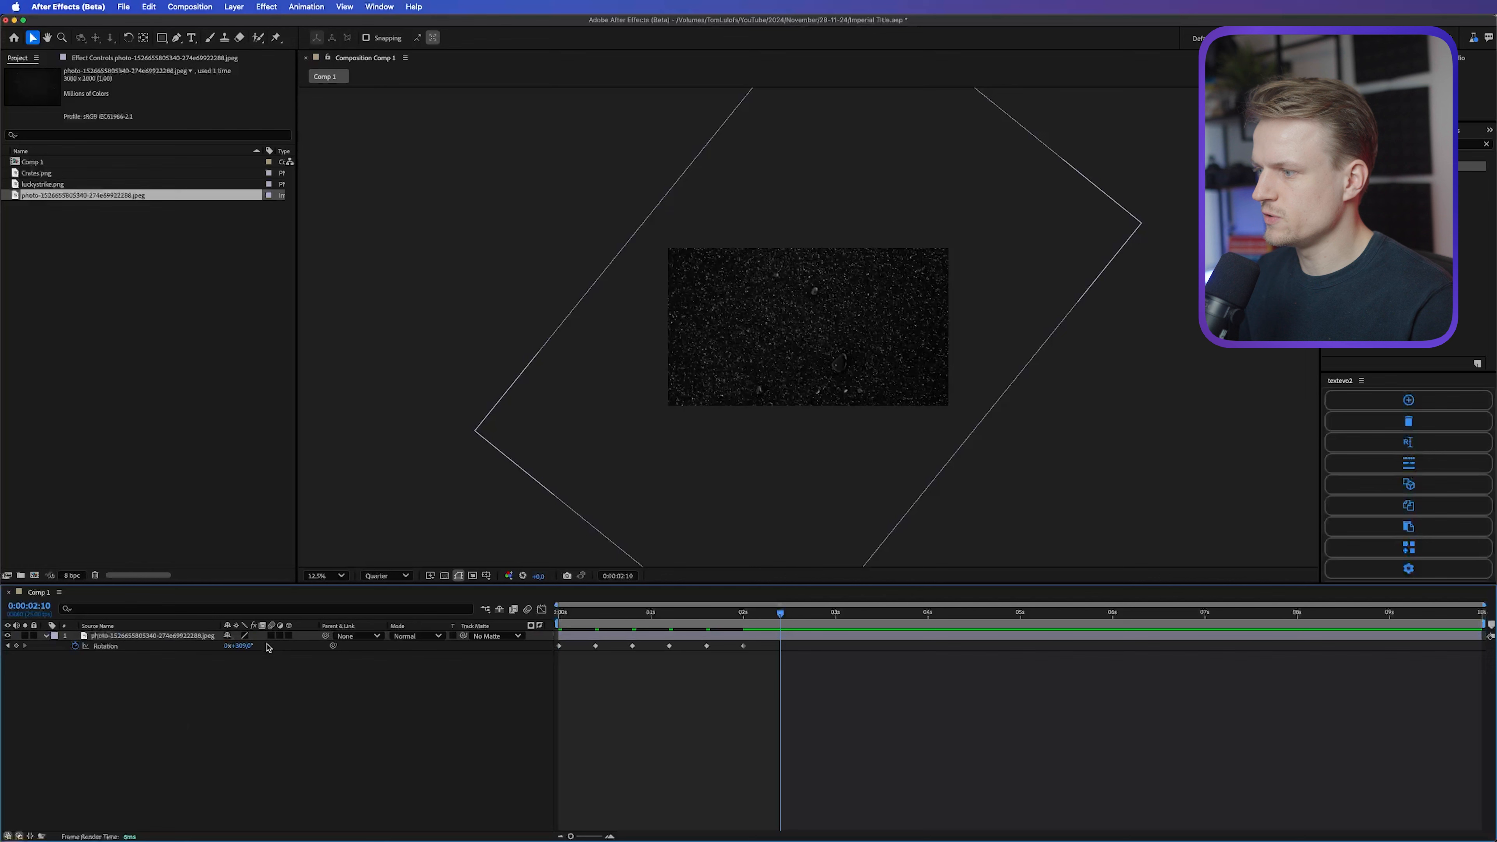
# Step: Set the photo's rotation at 0:00:02:10 to 0° and convert all its rotation keyframes to hold keyframes
pyautogui.click(245, 647)
pyautogui.write('0')
pyautogui.press('Return')
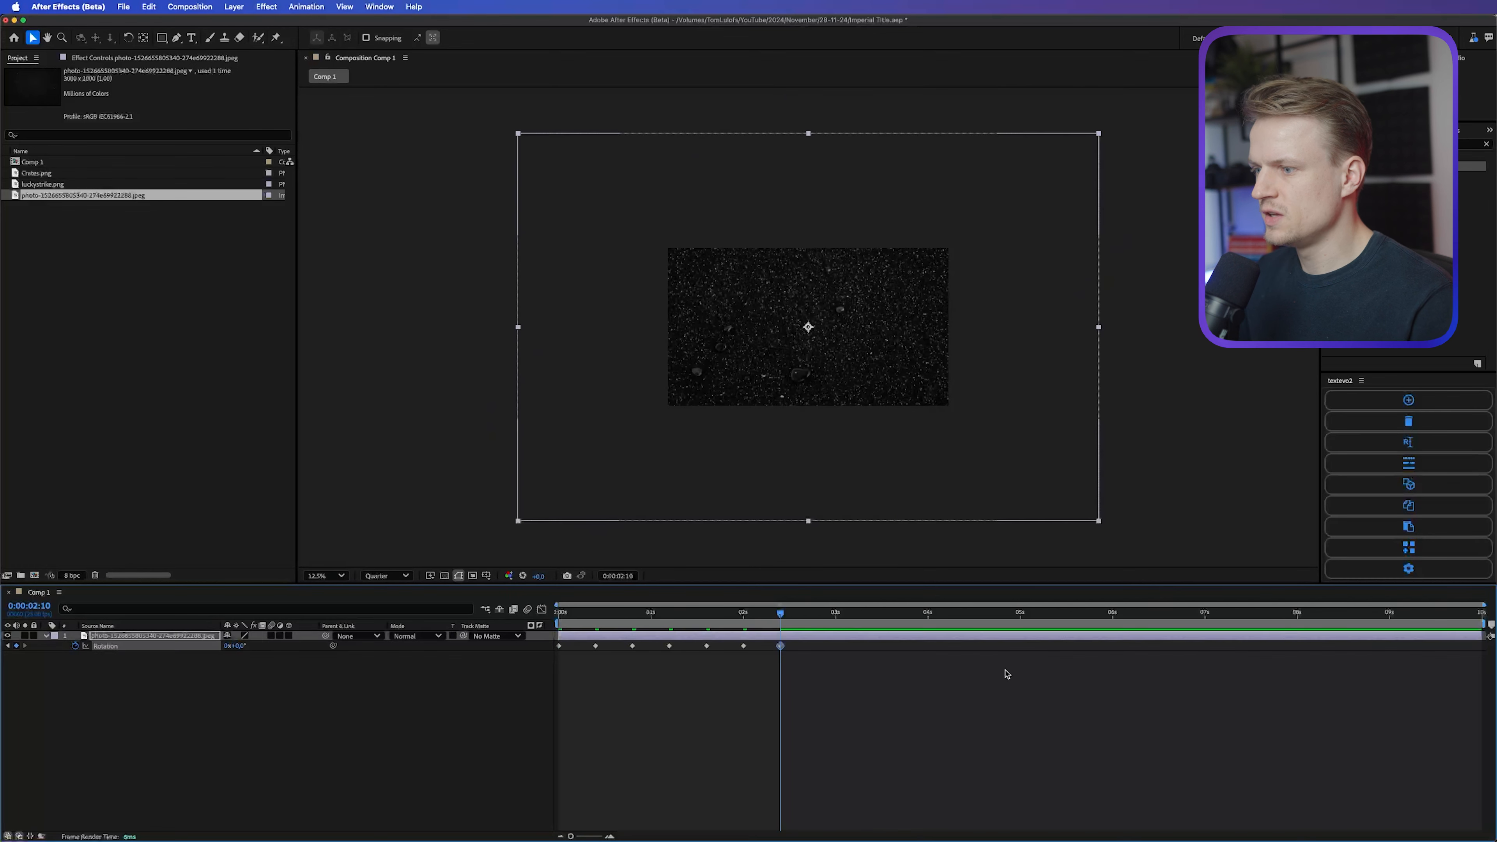
pyautogui.moveTo(960, 690); pyautogui.dragTo(553, 637)
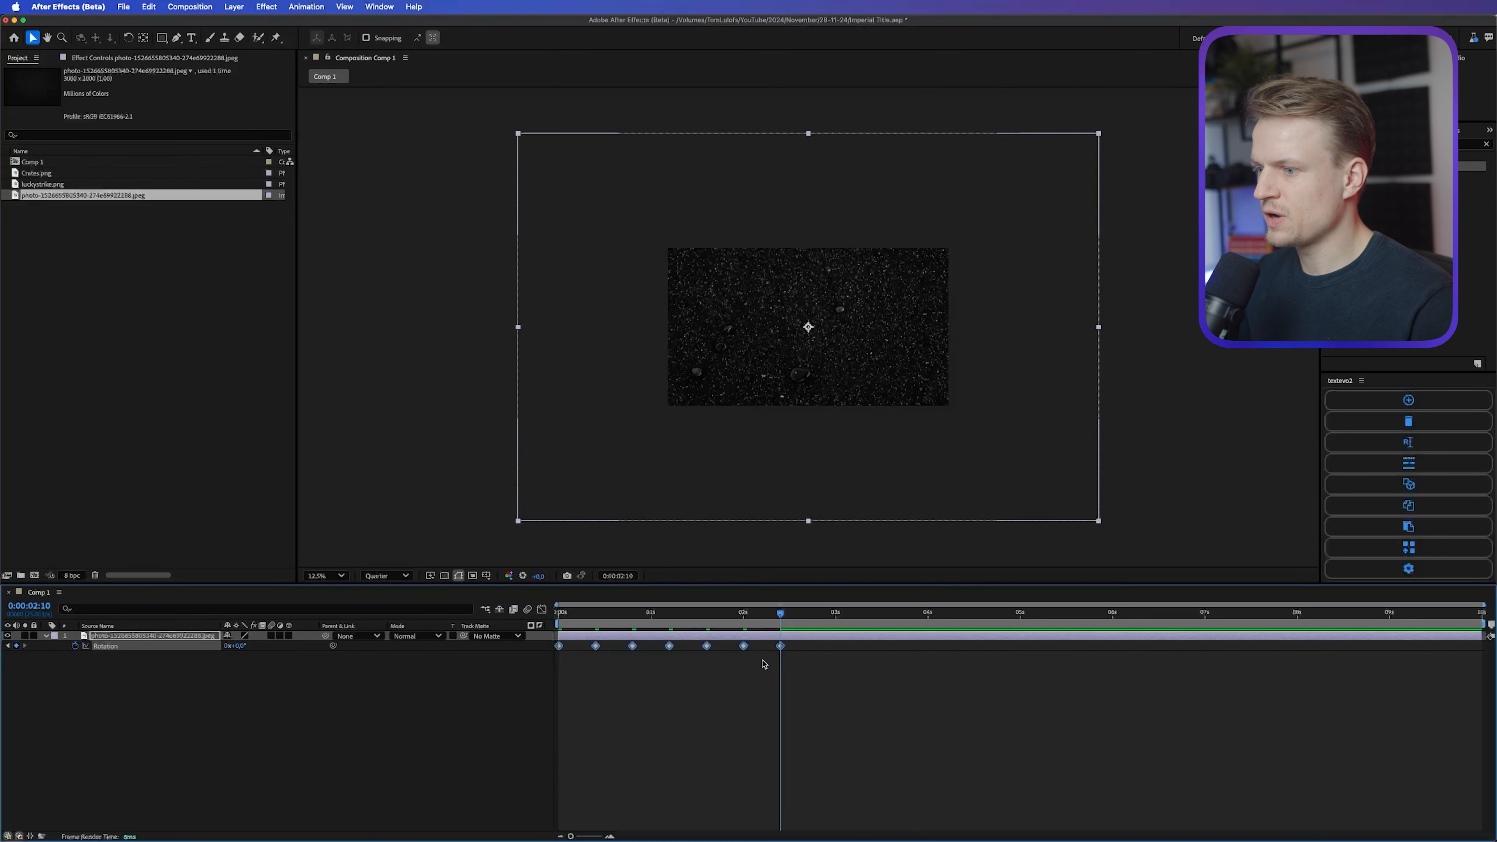
pyautogui.rightClick(782, 650)
pyautogui.click(825, 767)
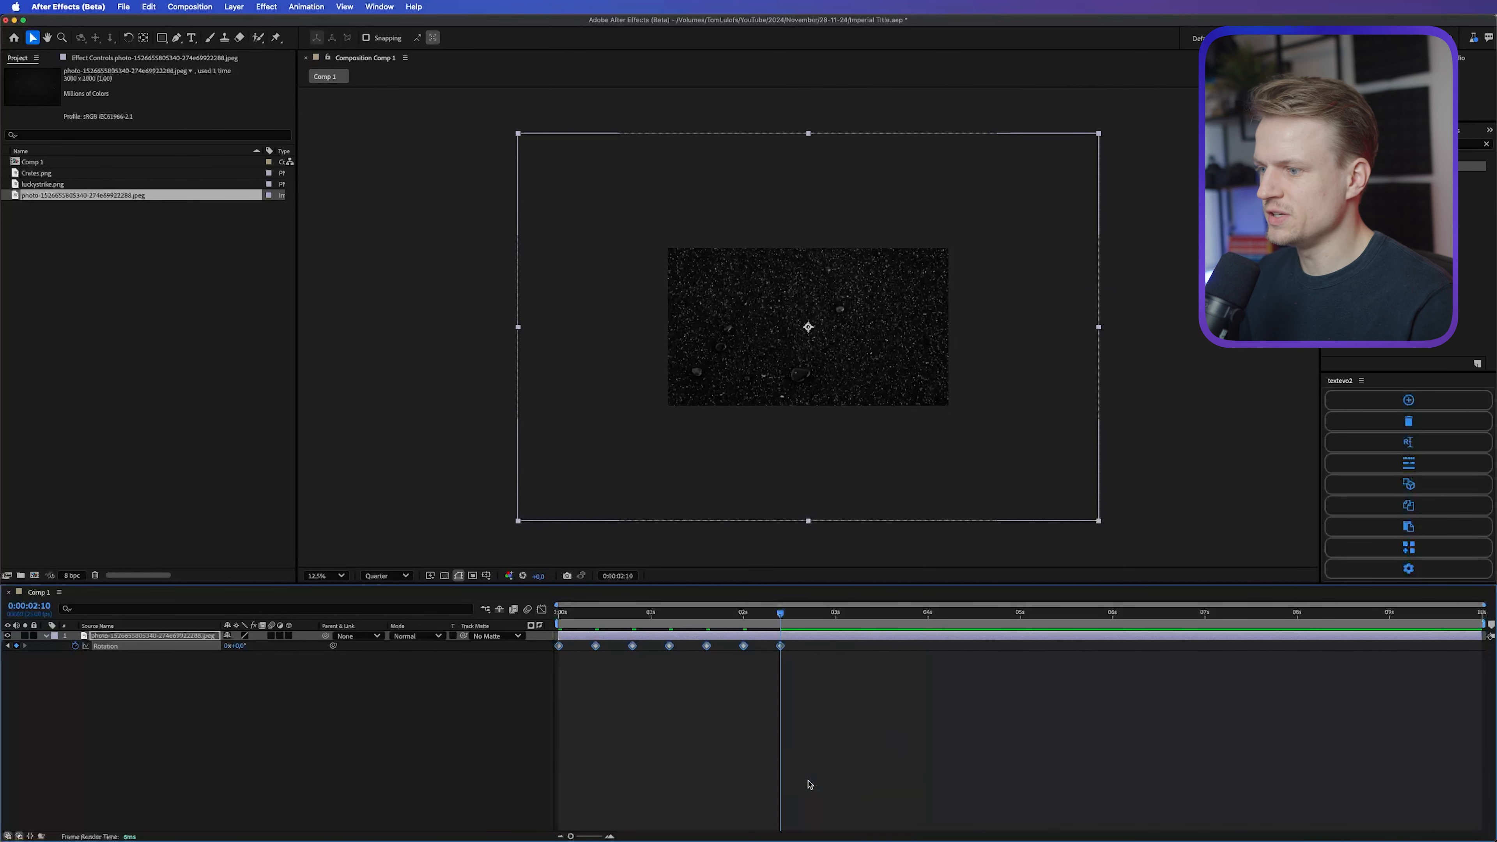
pyautogui.click(846, 747)
# Step: Add the expression loopOut() to the photo layer's rotation
pyautogui.keyDown('alt'); pyautogui.click(75, 647); pyautogui.keyUp('alt')
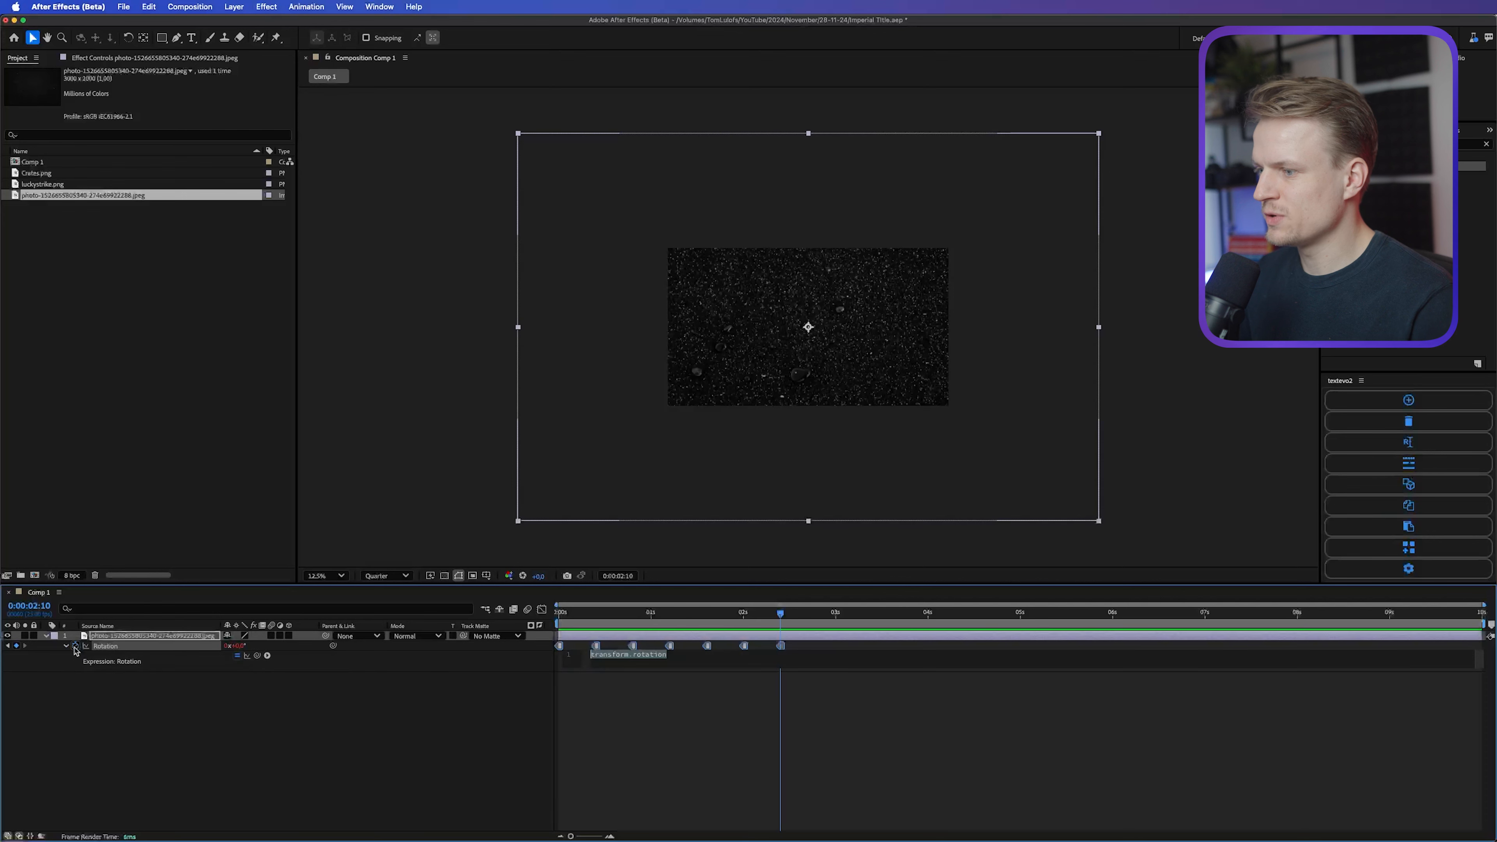
pyautogui.write('loop')
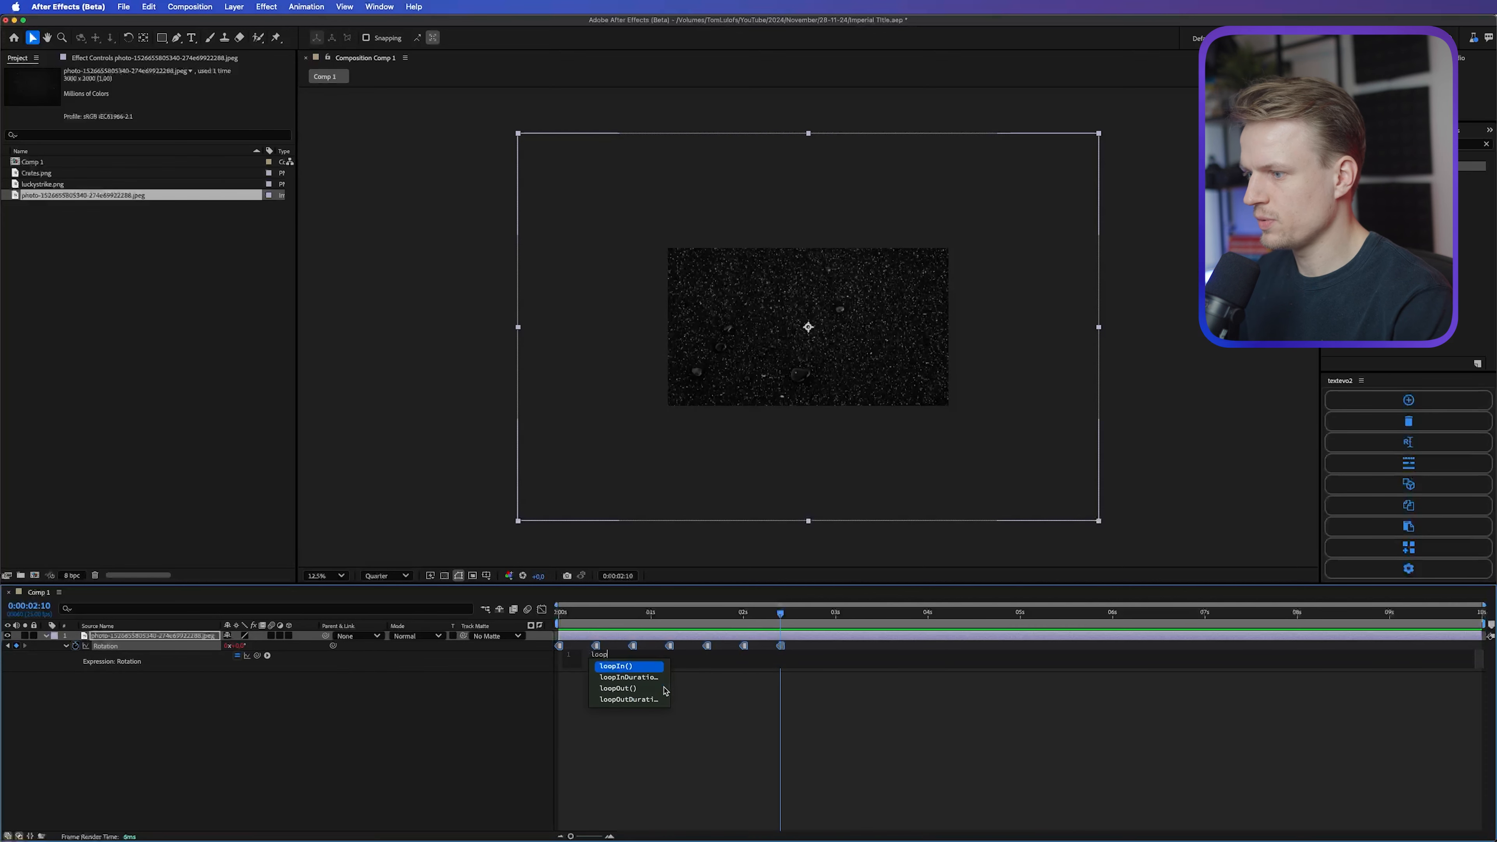
pyautogui.click(663, 690)
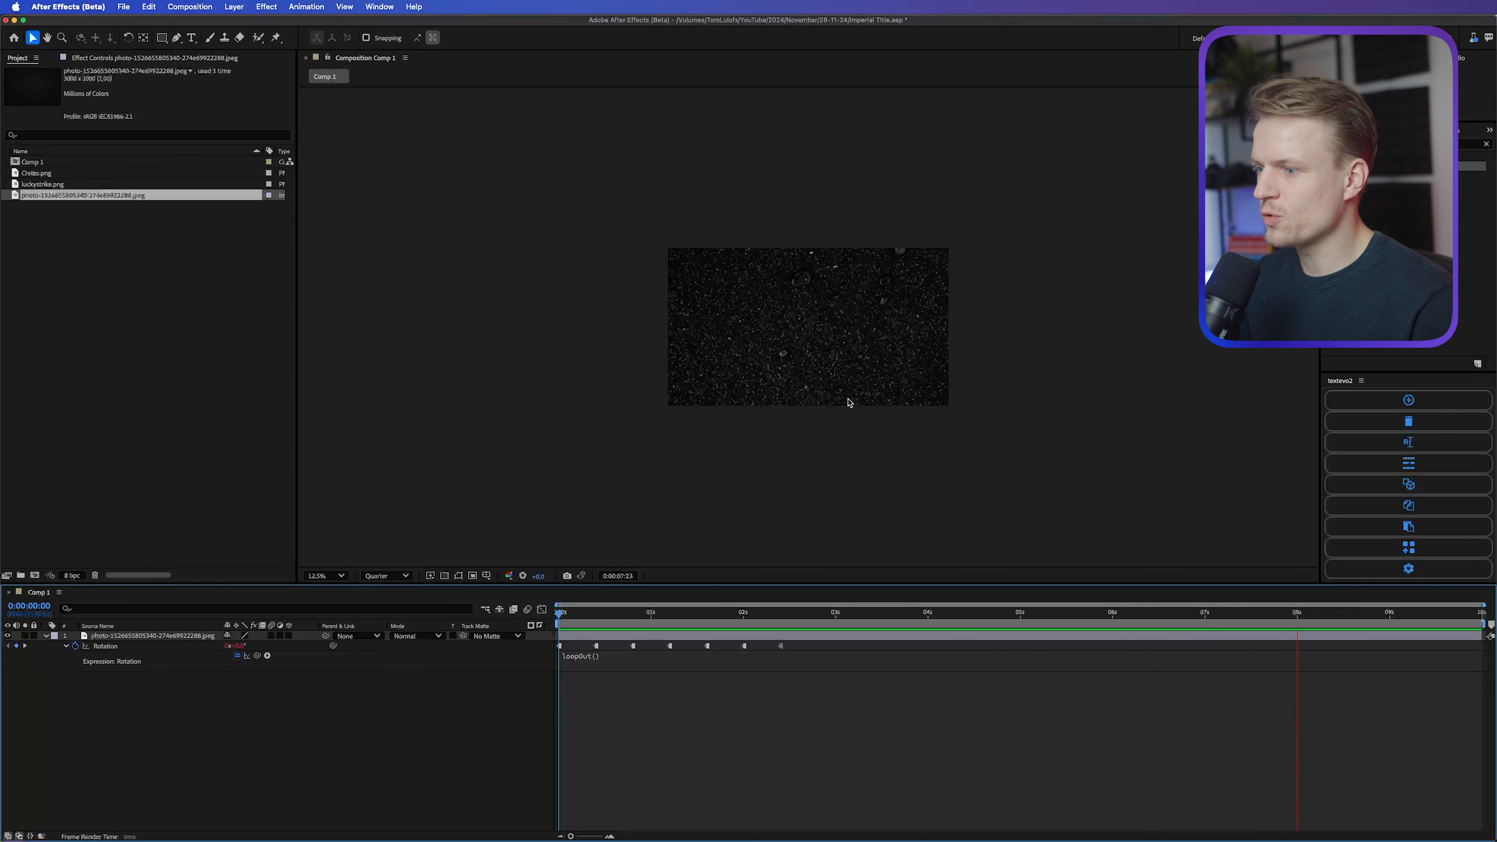
pyautogui.moveTo(821, 683); pyautogui.dragTo(489, 628)
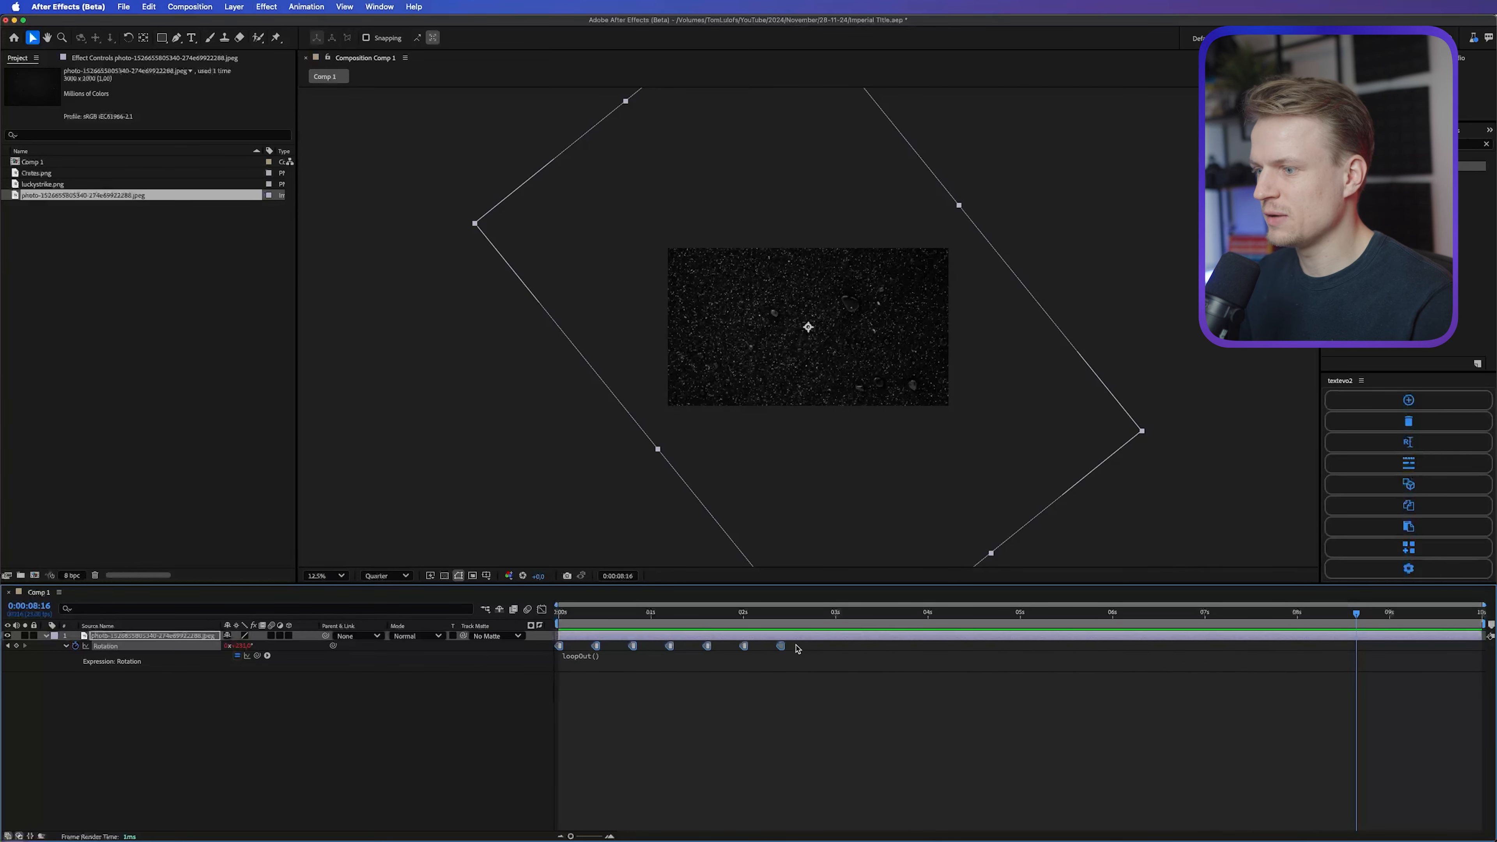
pyautogui.moveTo(782, 647); pyautogui.dragTo(662, 616)
pyautogui.press('super+z')
pyautogui.click(770, 674)
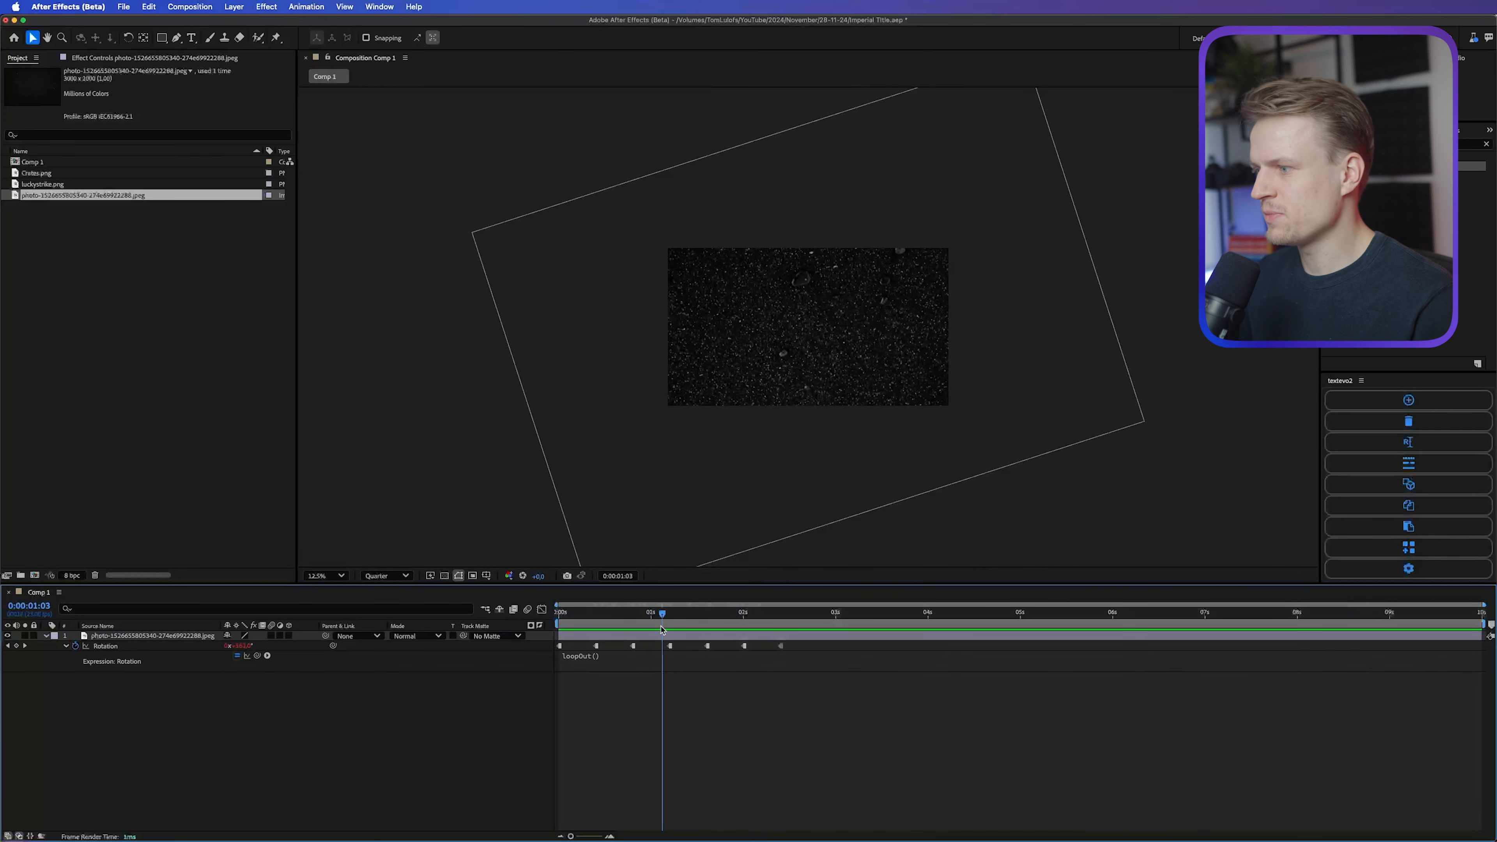
# Step: Lower the photo layer's opacity to 22%
pyautogui.click(703, 368)
pyautogui.scroll(1, 703, 369)
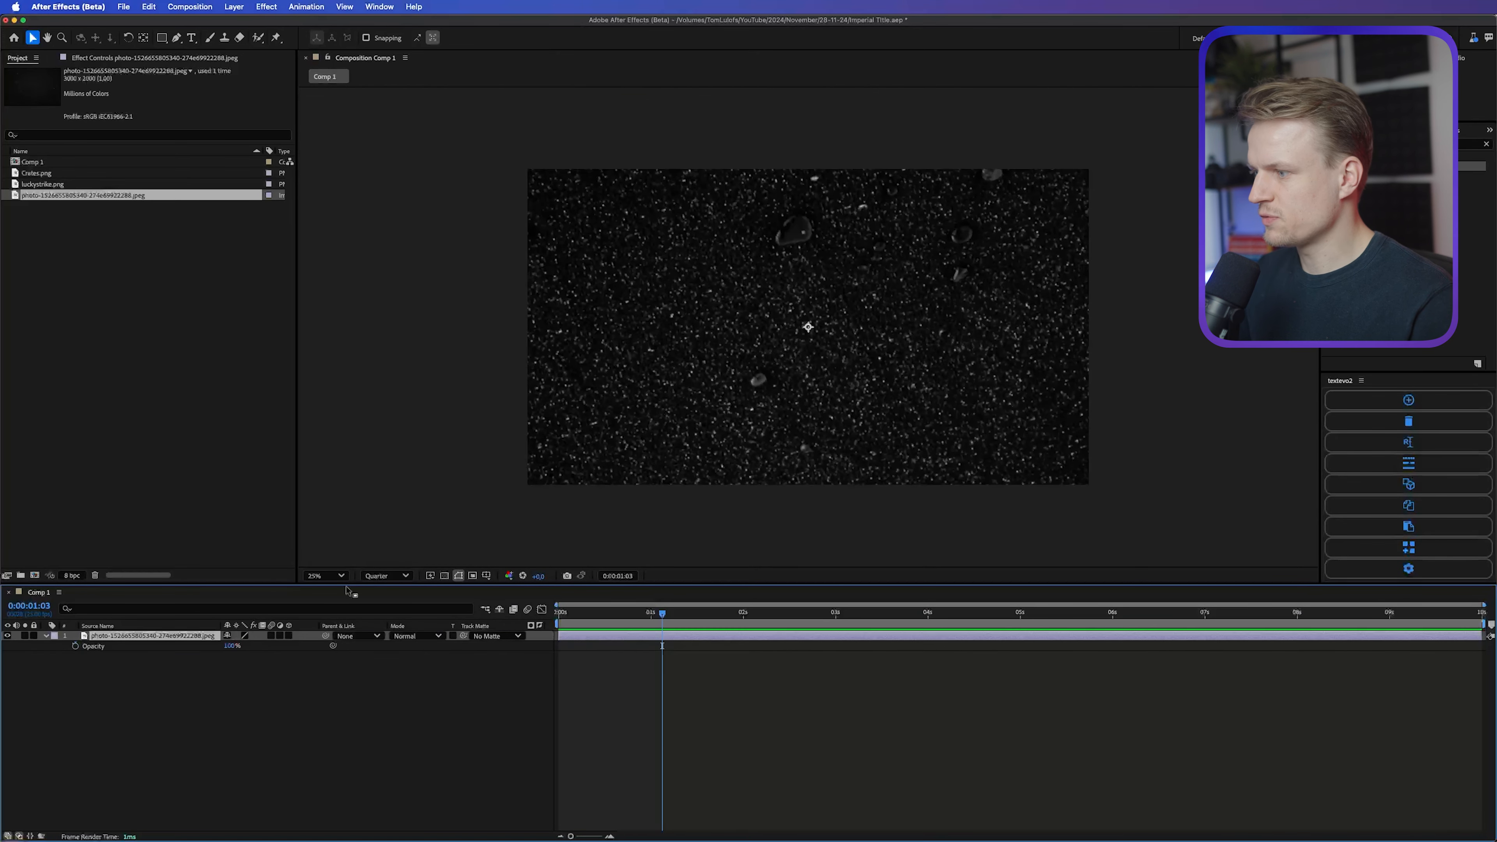
pyautogui.press('t')
pyautogui.moveTo(226, 646); pyautogui.dragTo(212, 650)
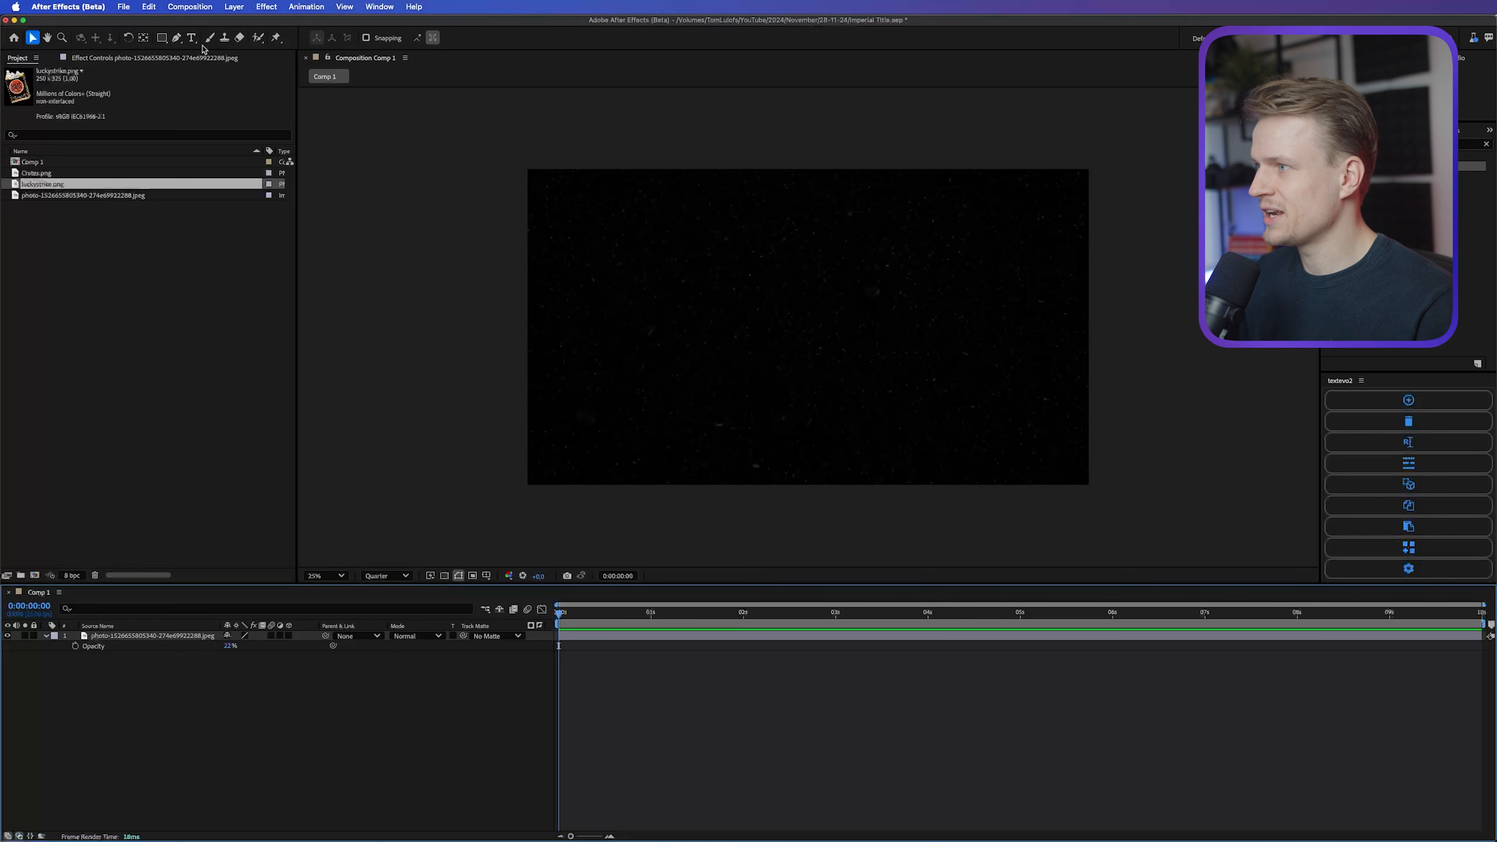
# Step: Set up the Pen tool with no fill and a dark red stroke in colour AA101E
pyautogui.click(176, 39)
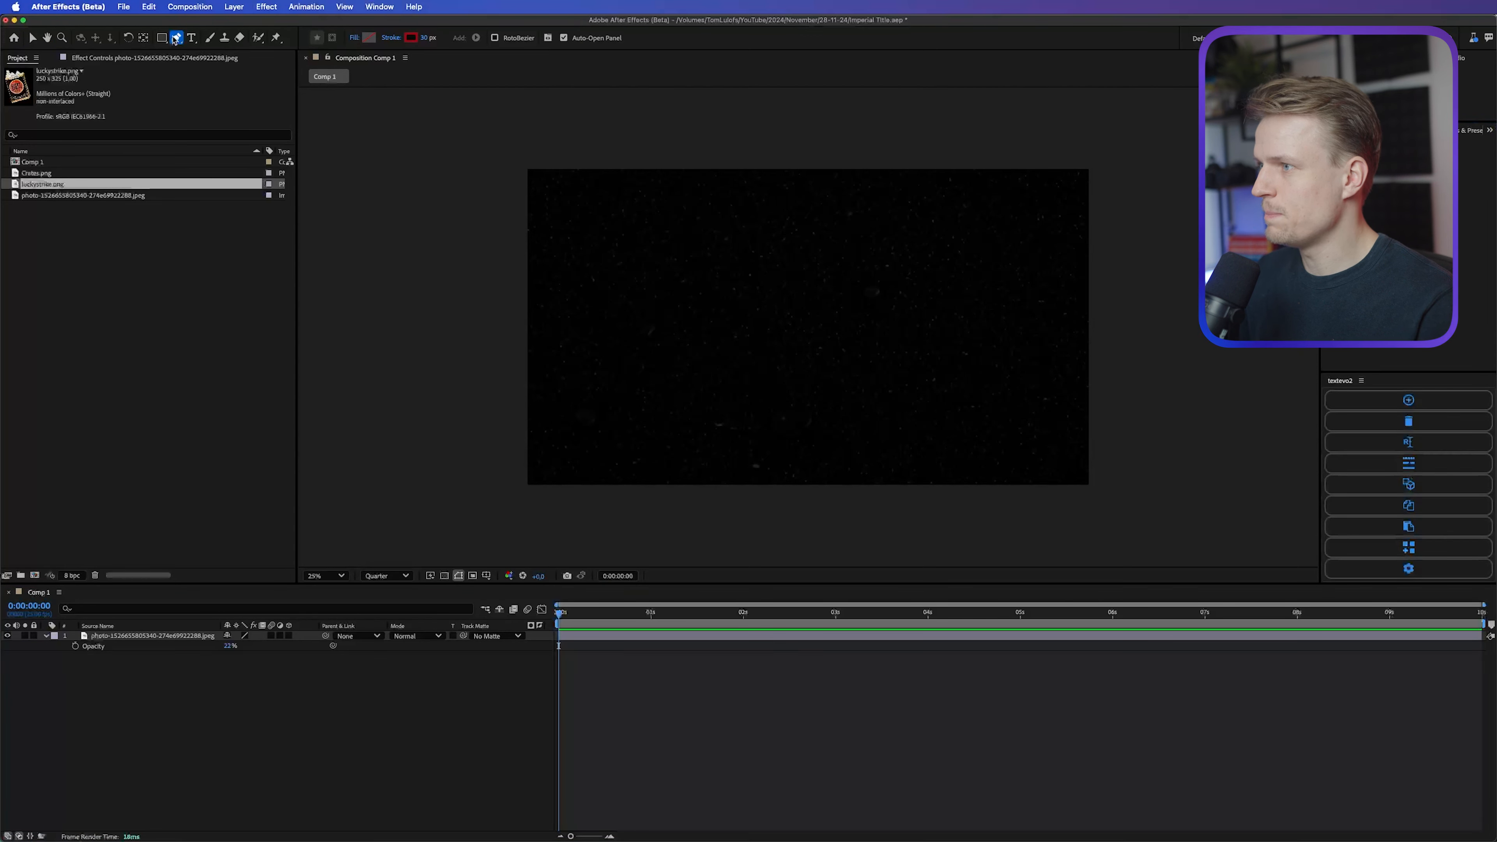
pyautogui.click(355, 38)
pyautogui.press('Return')
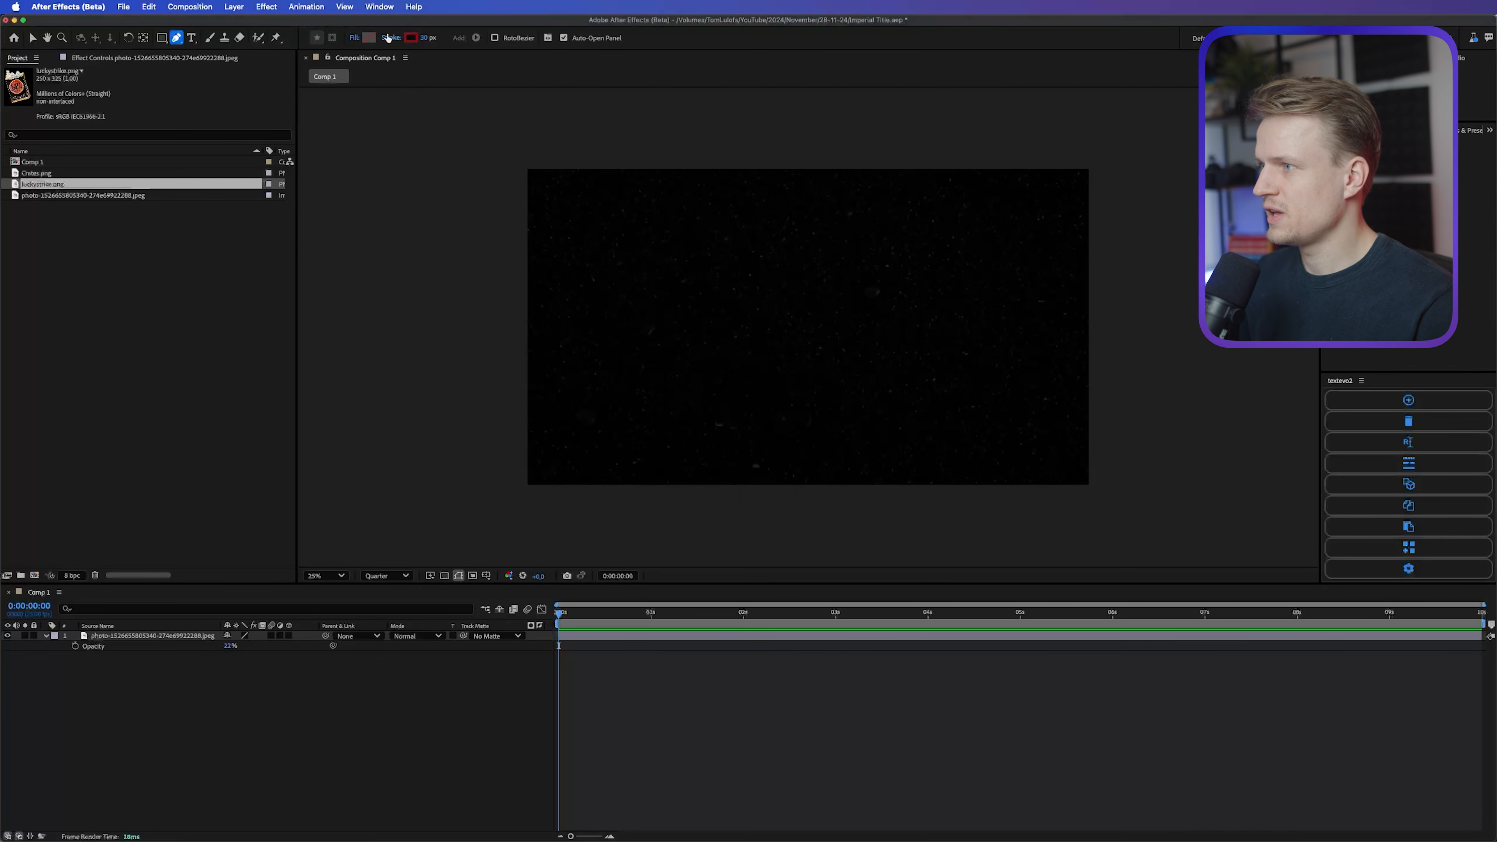
pyautogui.click(411, 38)
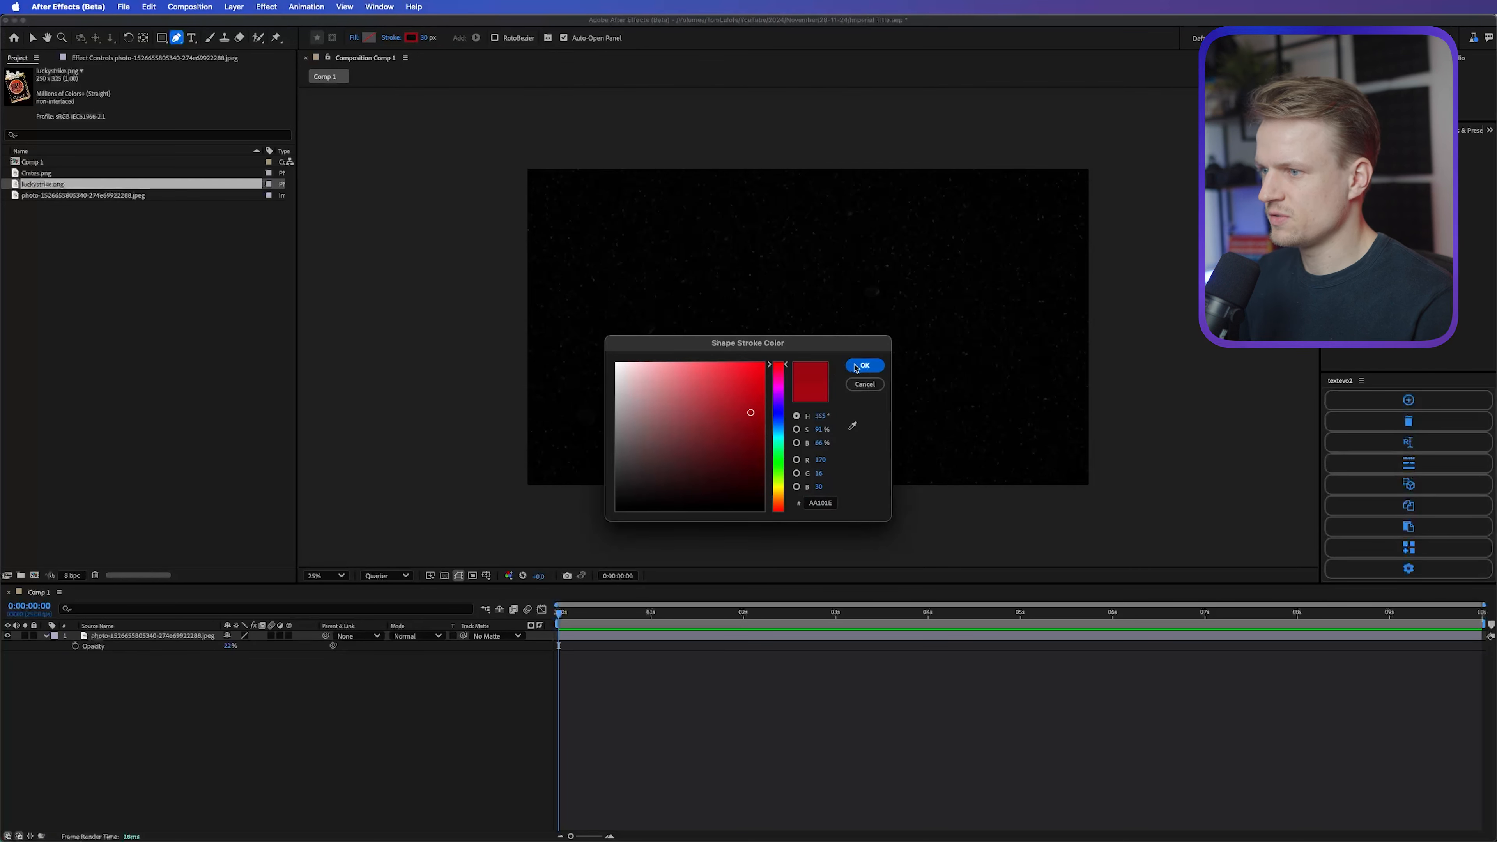
pyautogui.press('Return')
# Step: Draw a smooth three-point curve from outside one side of the composition, dipping below the centre, to outside the other side
pyautogui.moveTo(368, 329); pyautogui.dragTo(516, 332)
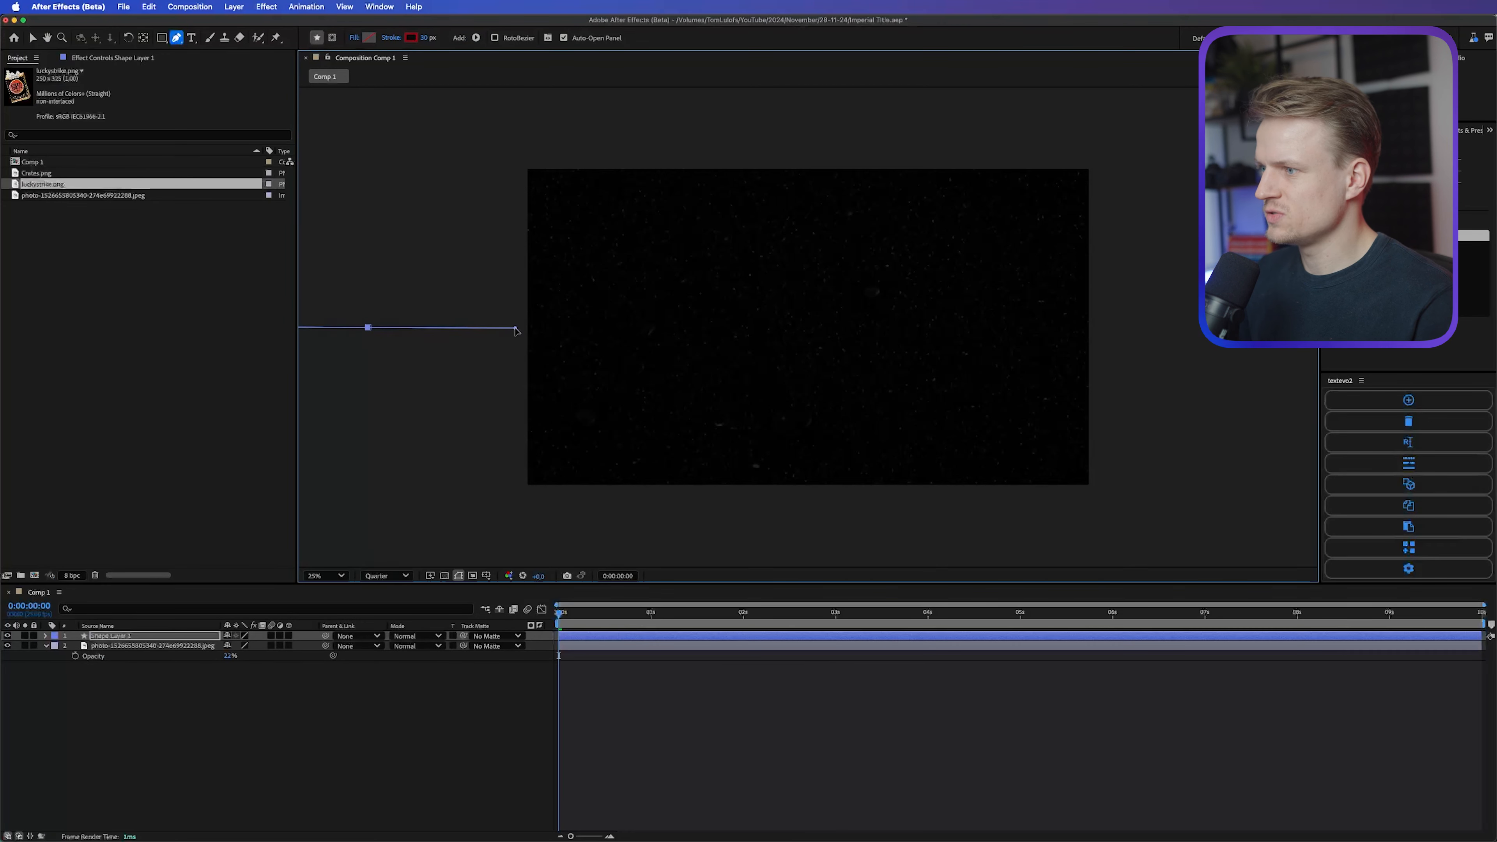
pyautogui.moveTo(748, 412); pyautogui.dragTo(985, 418)
pyautogui.moveTo(1116, 323); pyautogui.dragTo(1294, 325)
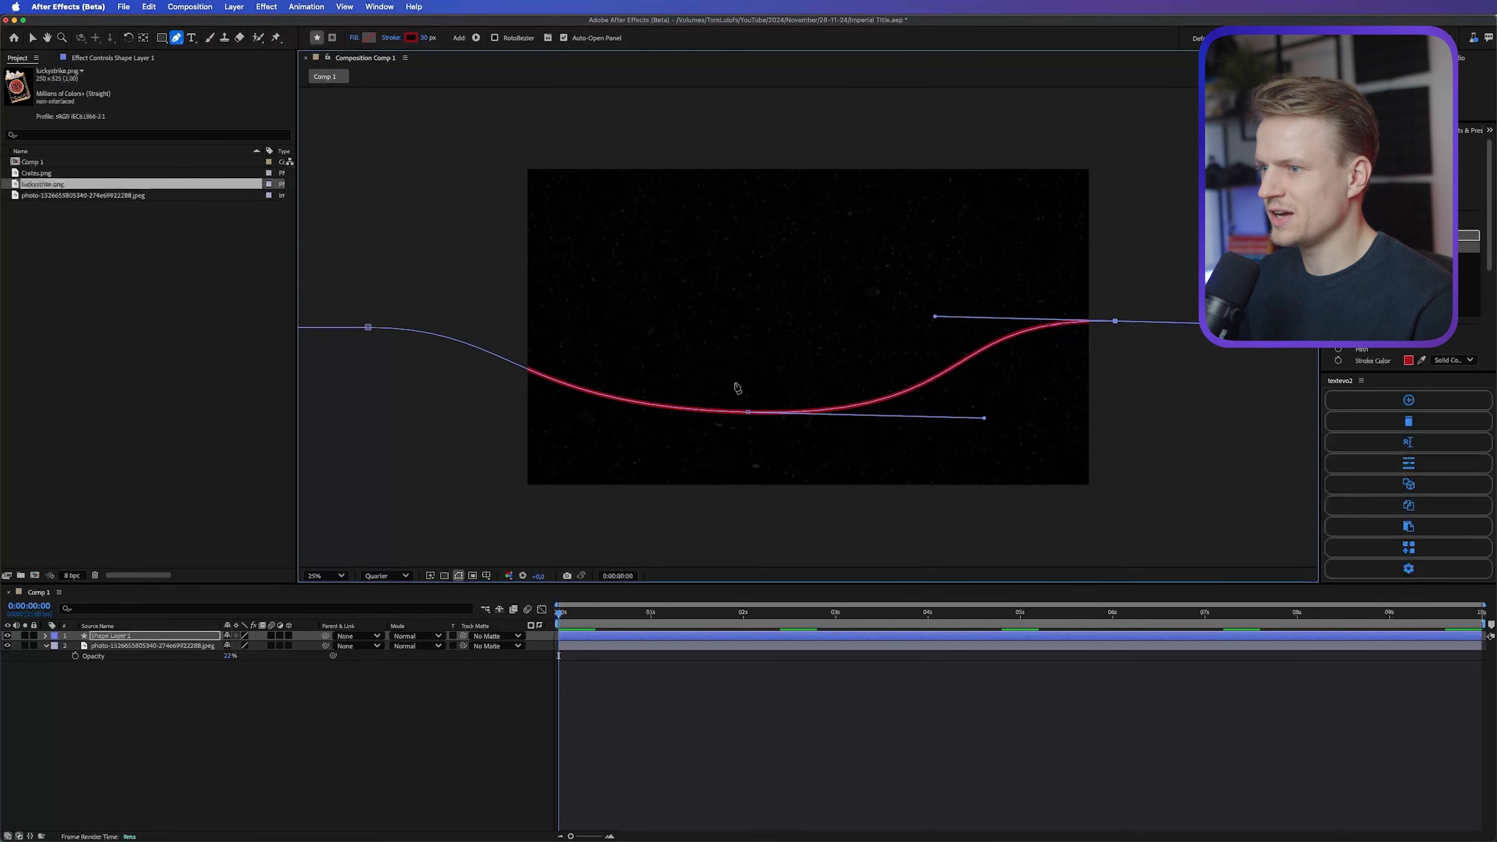
# Step: Add Trim Paths to the red line's shape layer and set its Start to 5%
pyautogui.click(117, 637)
pyautogui.click(45, 636)
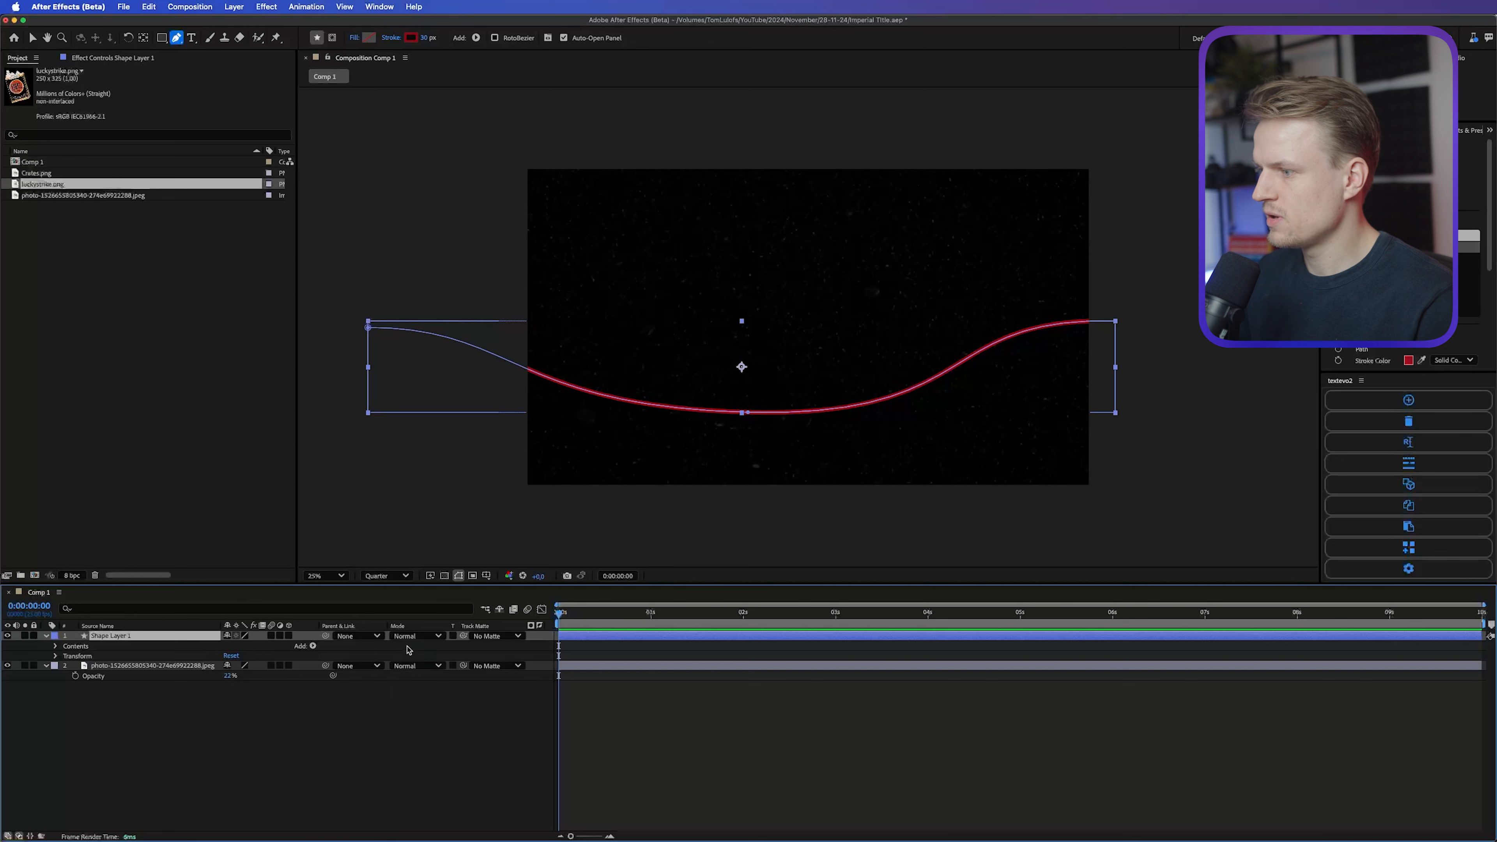
pyautogui.click(313, 645)
pyautogui.click(345, 779)
pyautogui.click(66, 665)
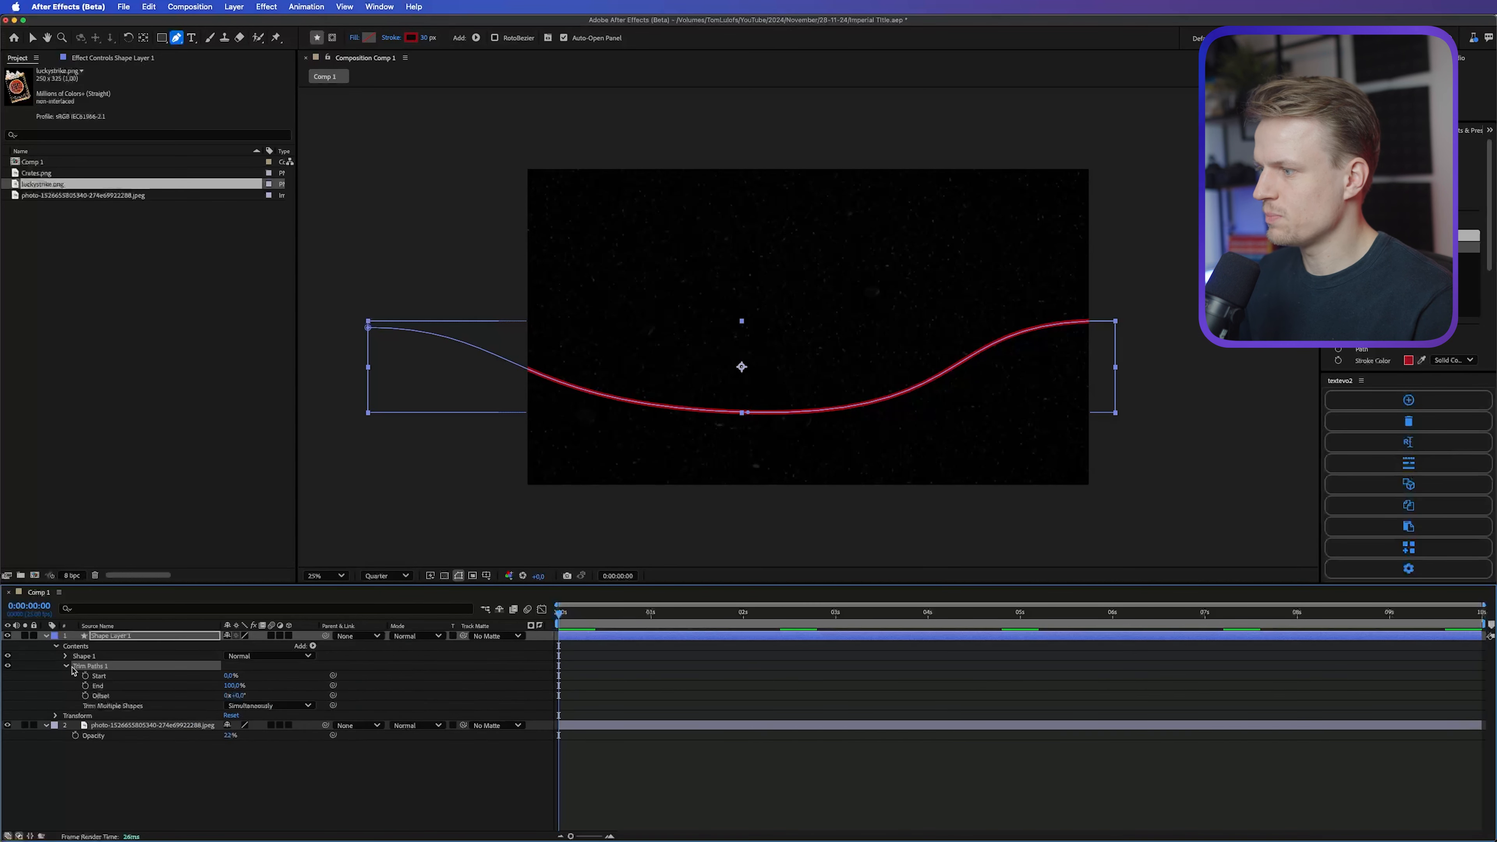
pyautogui.click(231, 675)
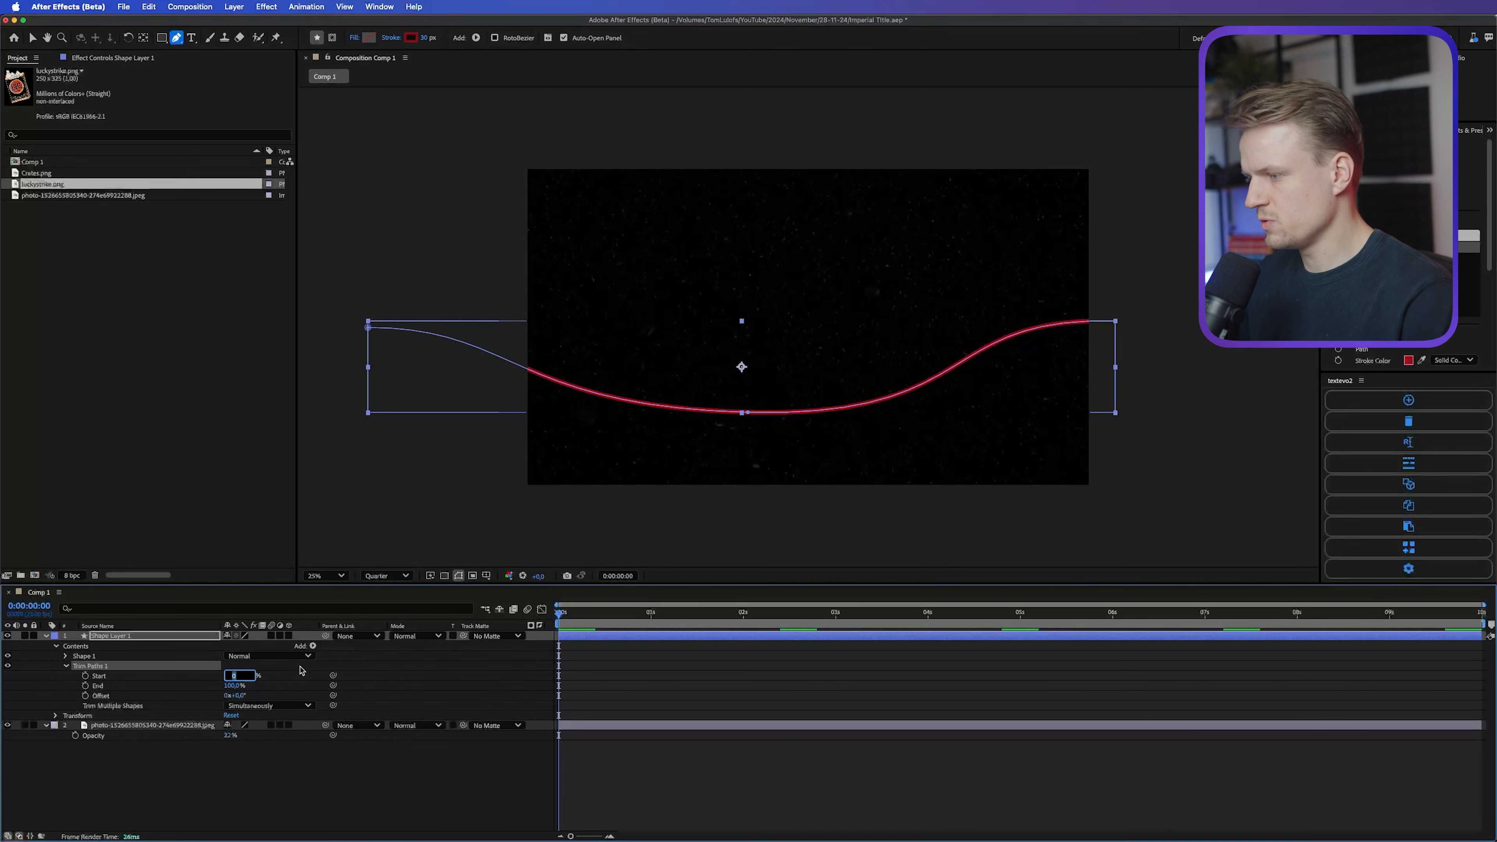
pyautogui.write('5')
pyautogui.press('Return')
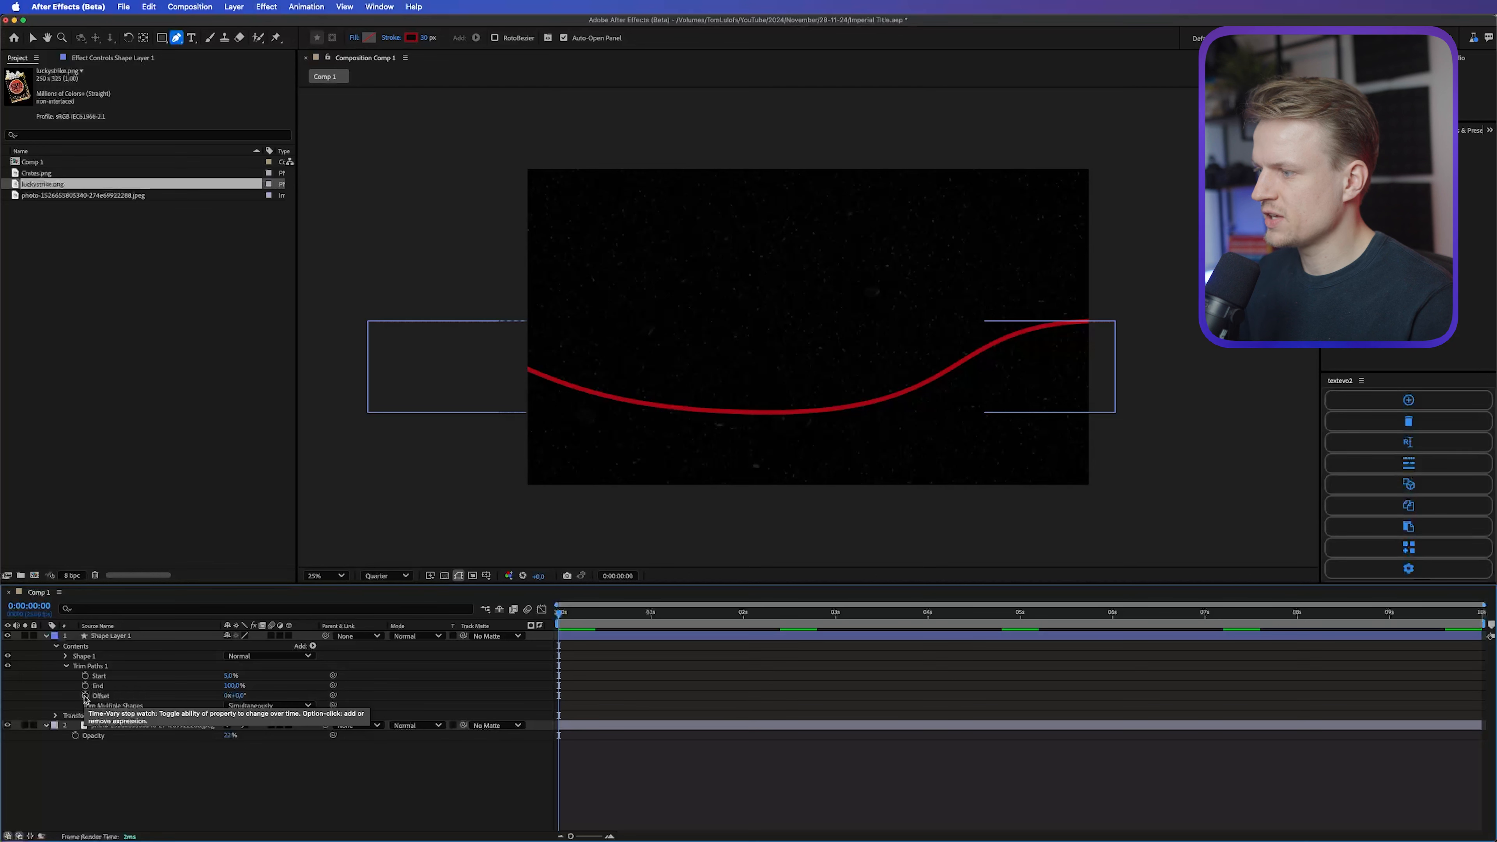
# Step: Keyframe the Trim Paths Offset from 0 at the start to one full revolution at 0:00:02:00
pyautogui.click(85, 696)
pyautogui.click(701, 616)
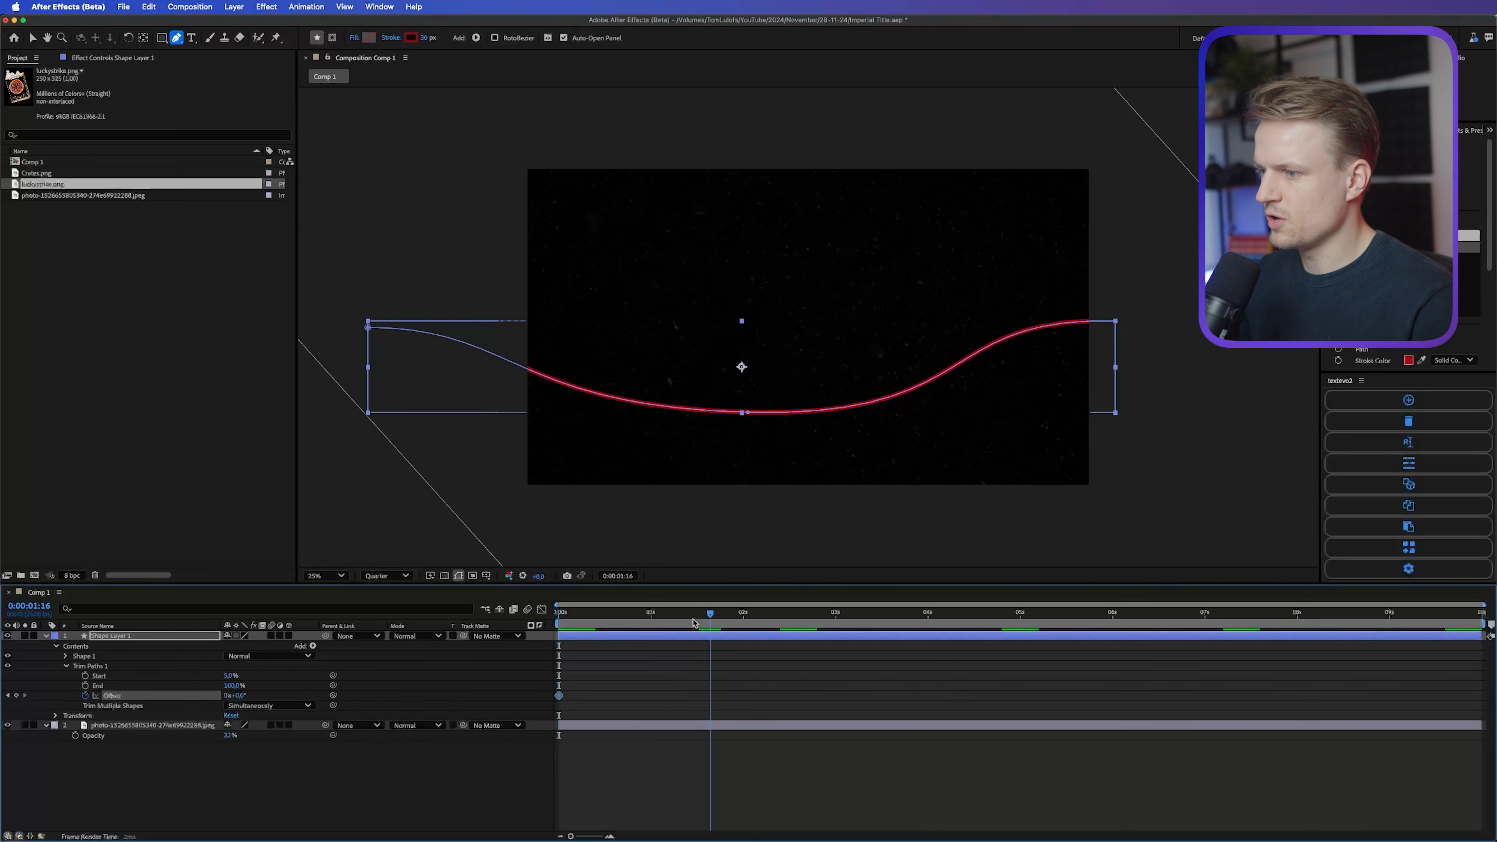
pyautogui.click(743, 614)
pyautogui.click(233, 696)
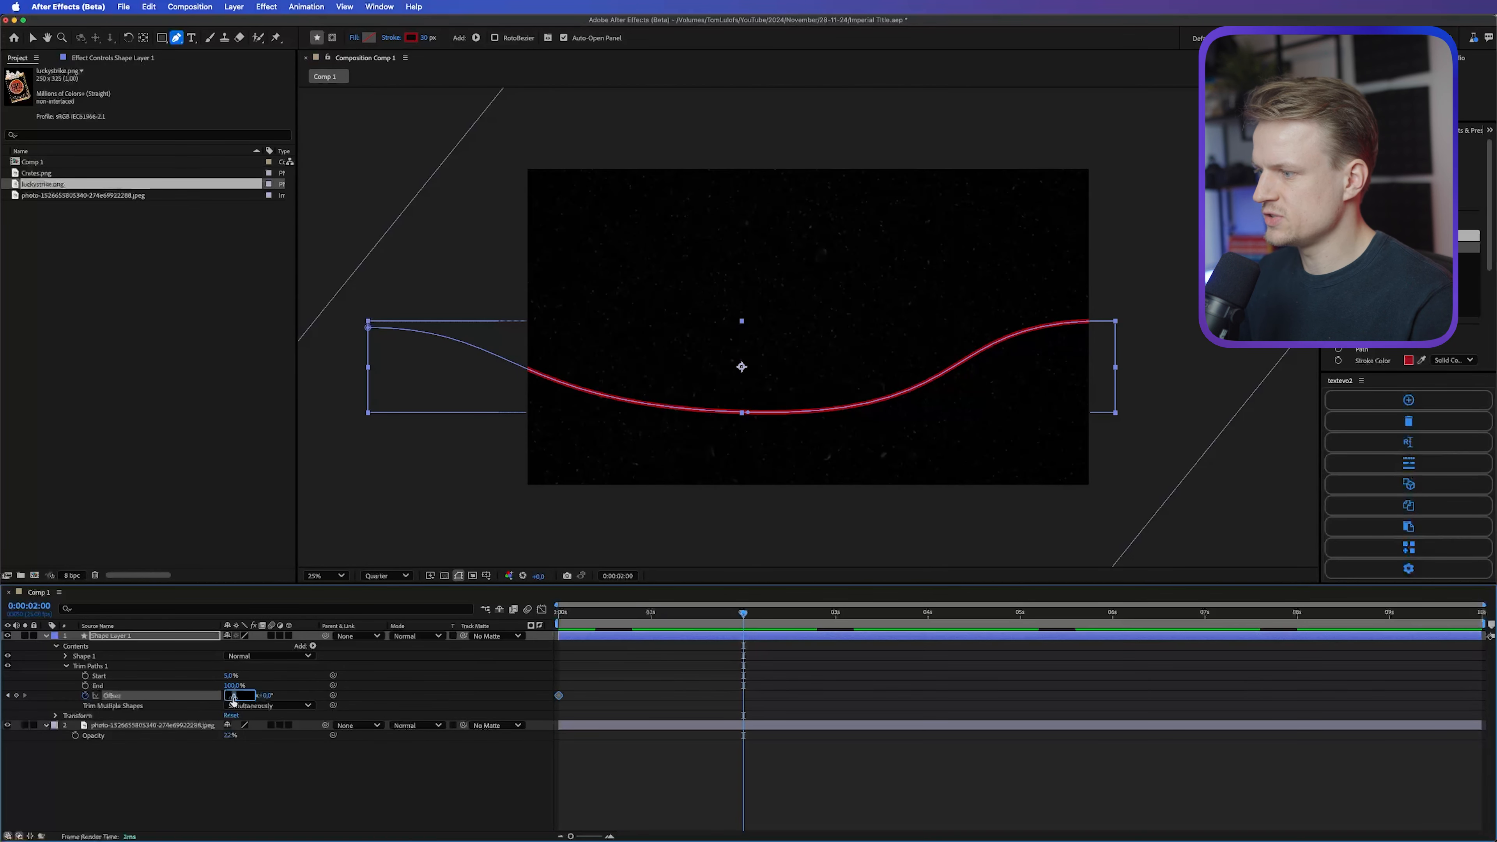
pyautogui.write('1')
pyautogui.click(345, 773)
# Step: Replace the ending Offset keyframe with a one-revolution keyframe at 0:00:04:00
pyautogui.click(589, 627)
pyautogui.moveTo(590, 628); pyautogui.dragTo(689, 628)
pyautogui.moveTo(800, 673); pyautogui.dragTo(655, 720)
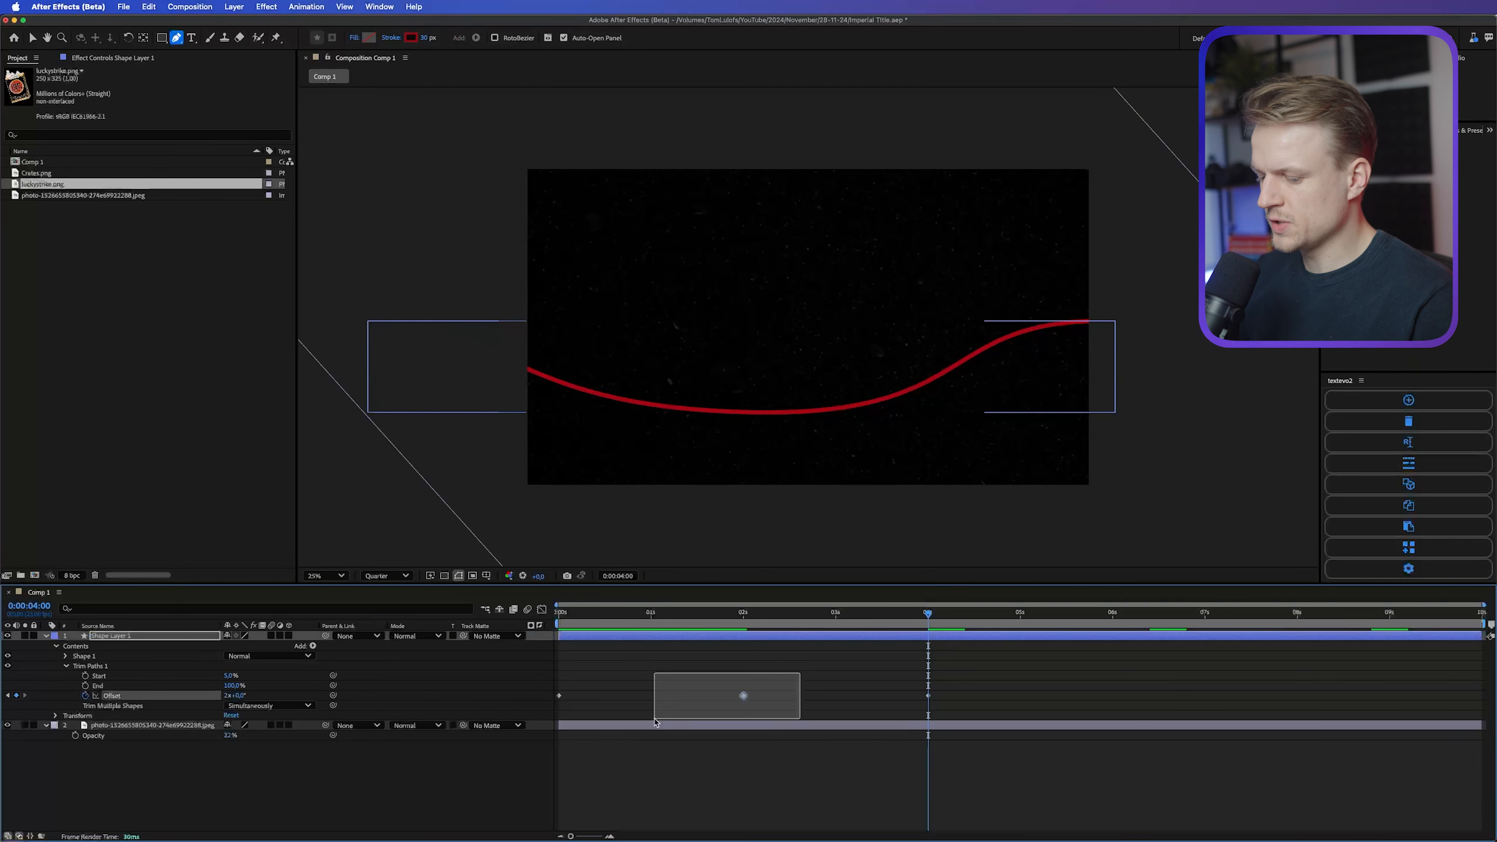
pyautogui.press('Delete')
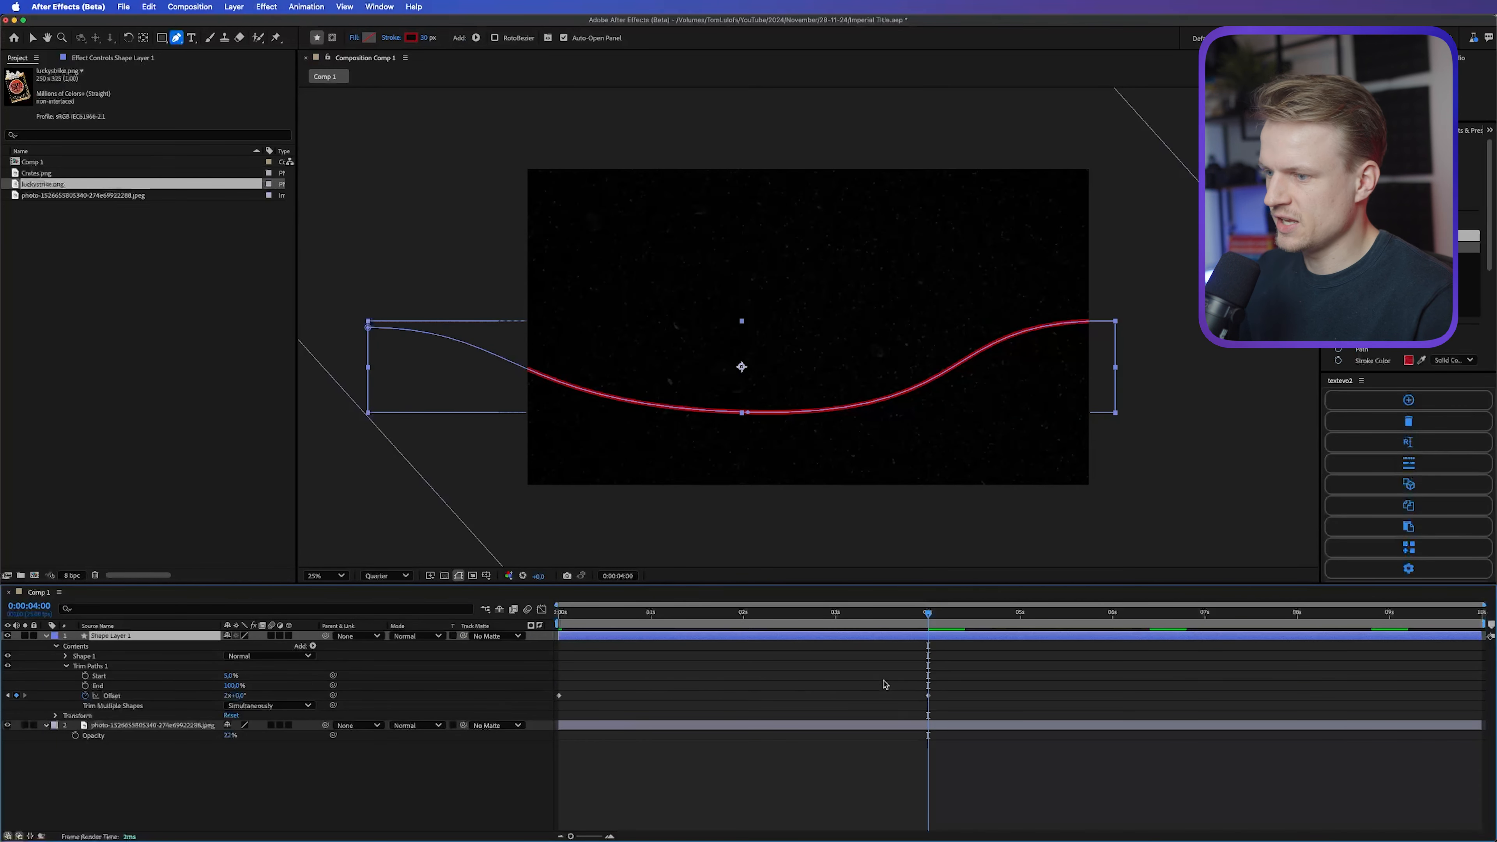
# Step: Set the Line Cap of the red line's stroke to Round Cap
pyautogui.moveTo(929, 617)
pyautogui.mouseDown()
pyautogui.moveTo(658, 623)
pyautogui.moveTo(891, 625)
pyautogui.mouseUp()
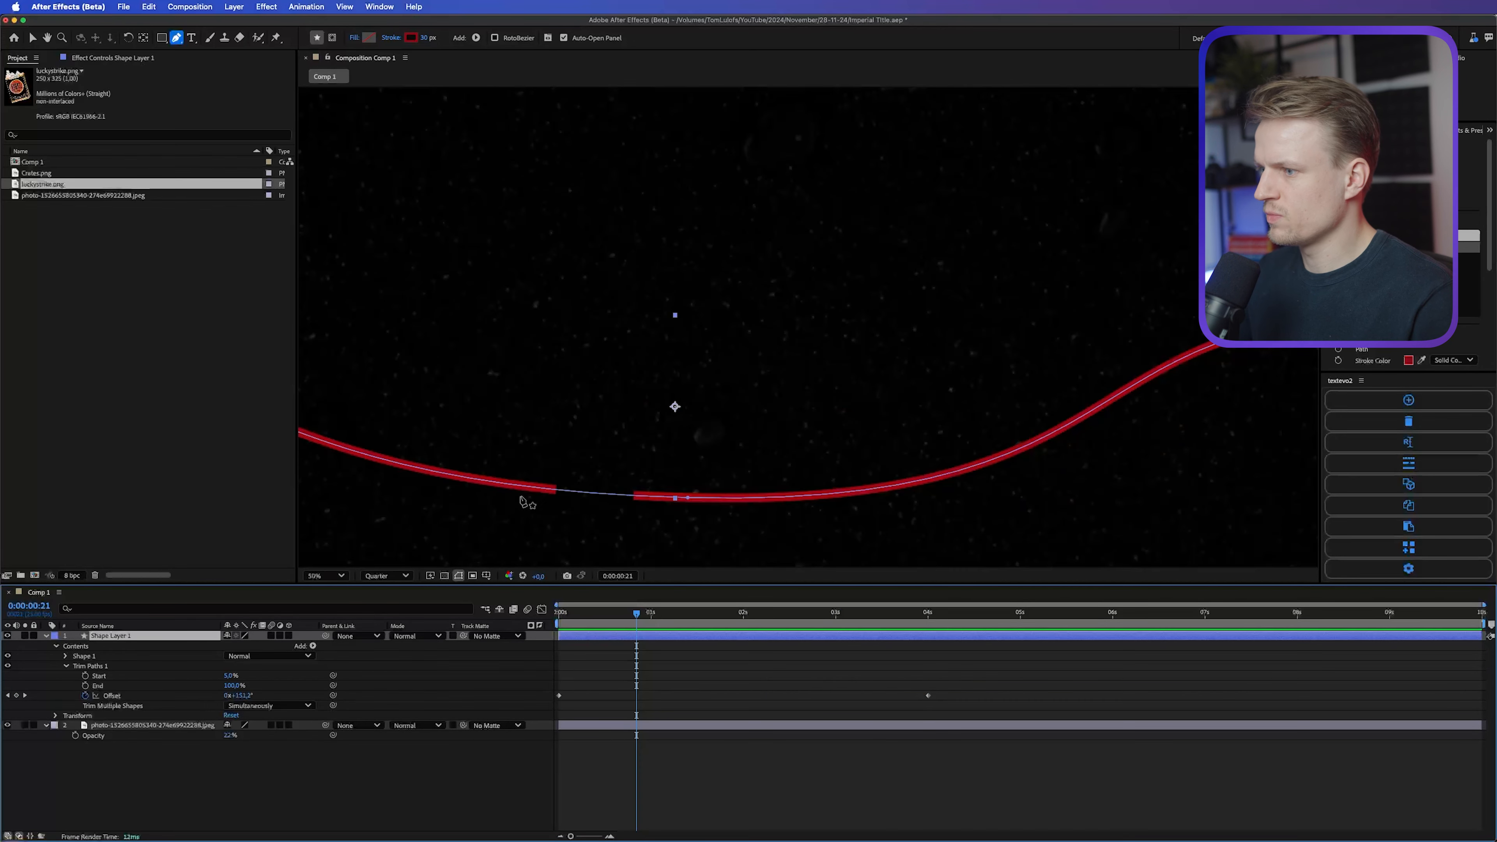
pyautogui.moveTo(531, 488); pyautogui.dragTo(836, 308)
pyautogui.scroll(1, 644, 413)
pyautogui.press('g')
pyautogui.click(65, 655)
pyautogui.click(75, 676)
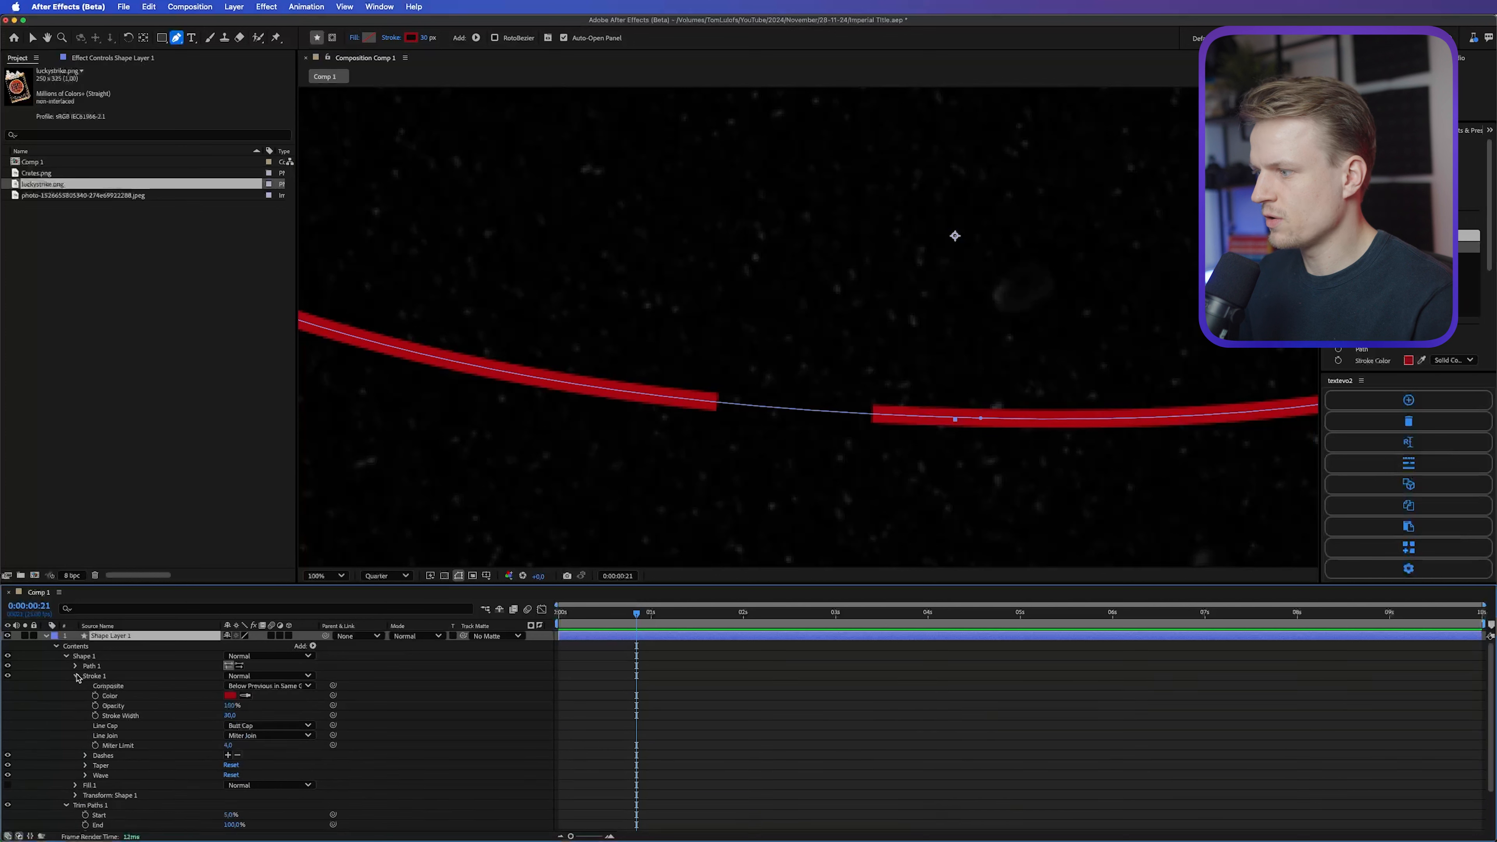
pyautogui.click(270, 728)
pyautogui.click(247, 758)
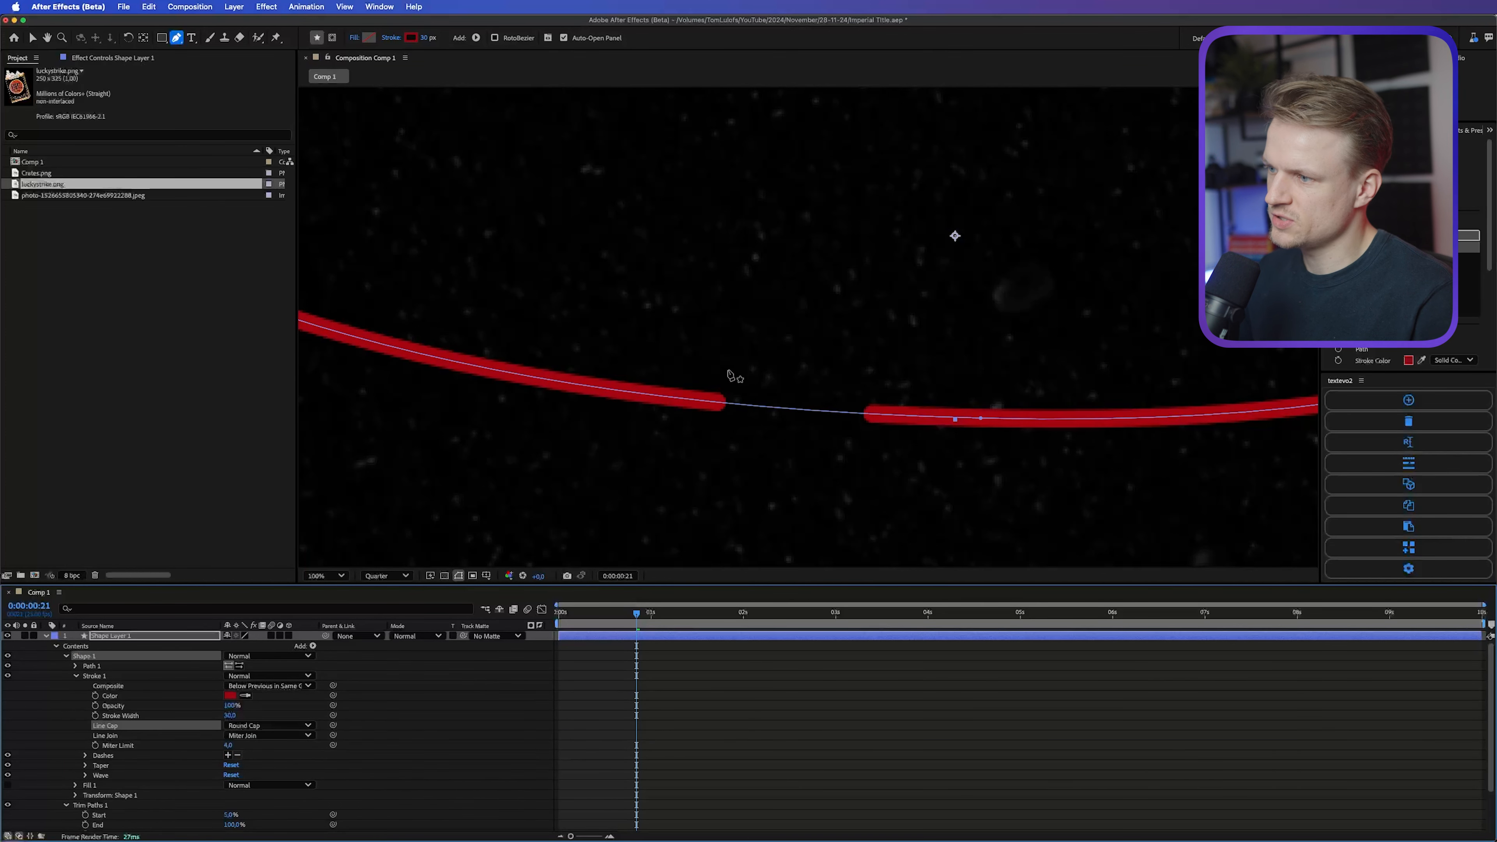
# Step: Duplicate the red line's shape layer
pyautogui.scroll(-3, 743, 474)
pyautogui.click(99, 635)
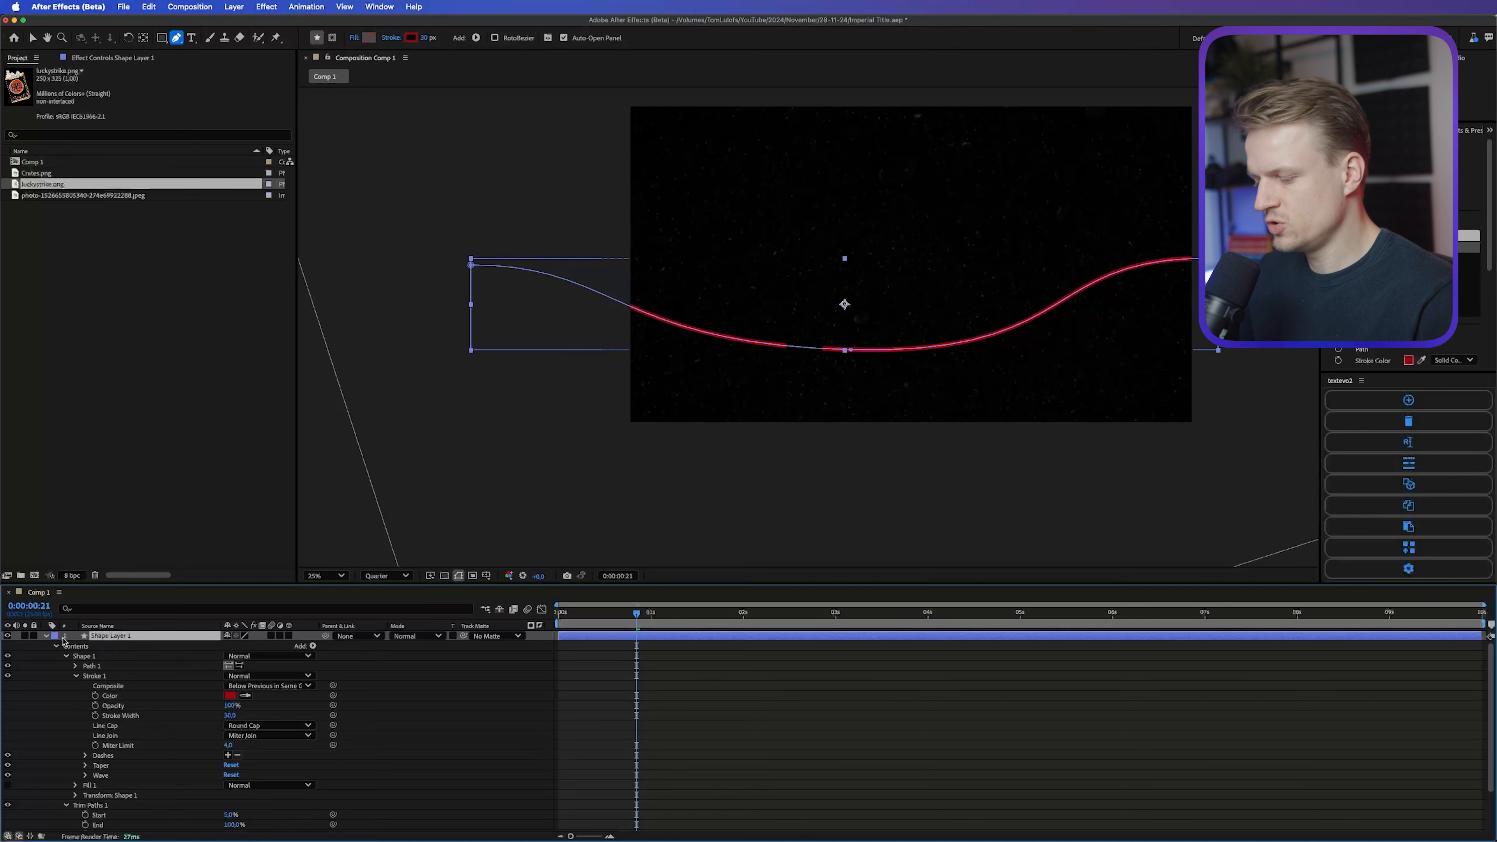
pyautogui.click(64, 643)
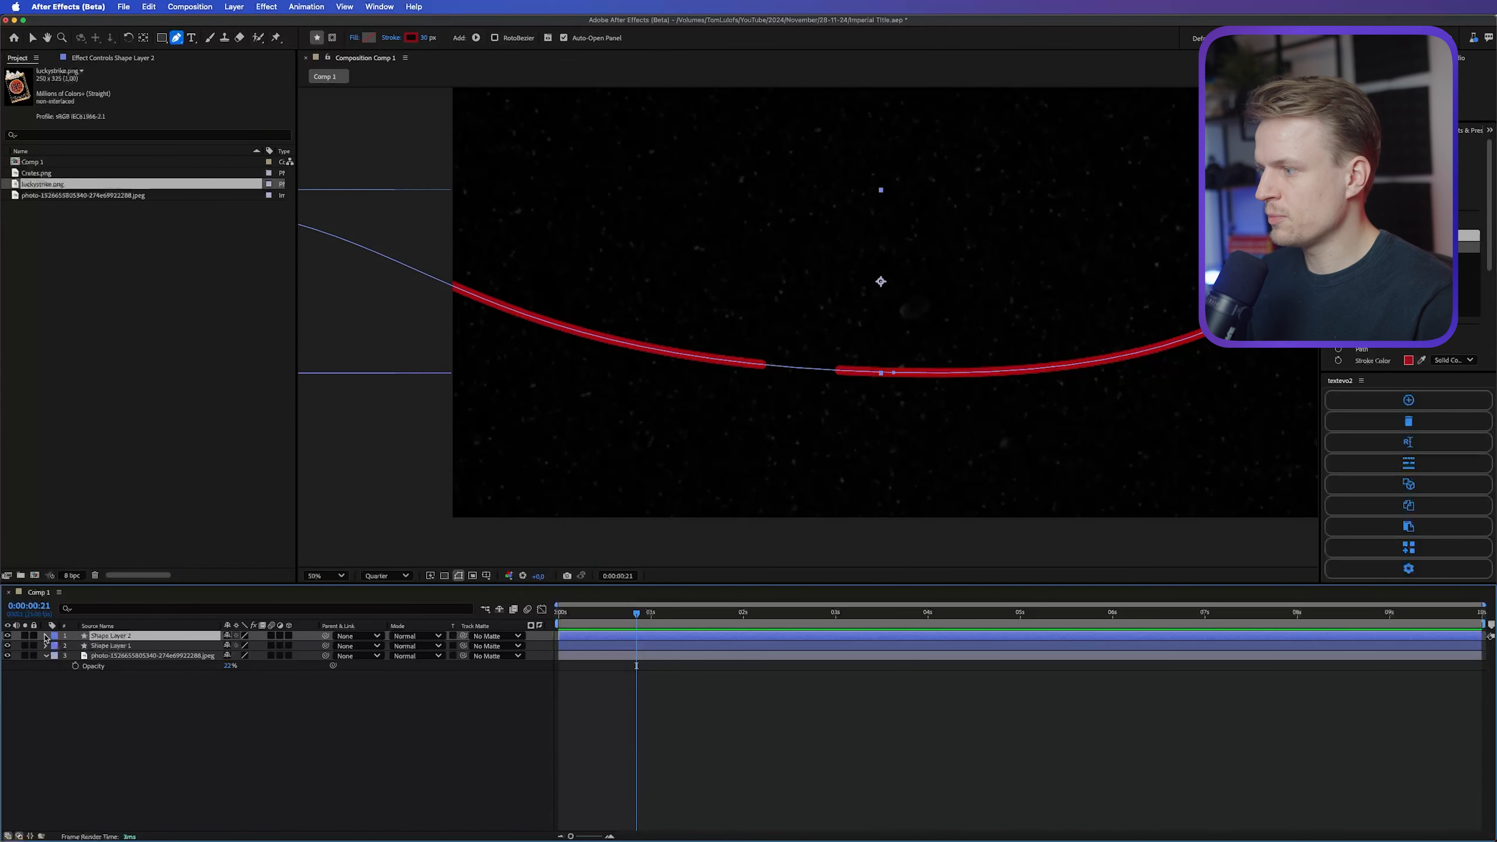
# Step: Increase the Taper End Length of Stroke 1 on Shape Layer 2, and collapse the layer's properties
pyautogui.click(45, 636)
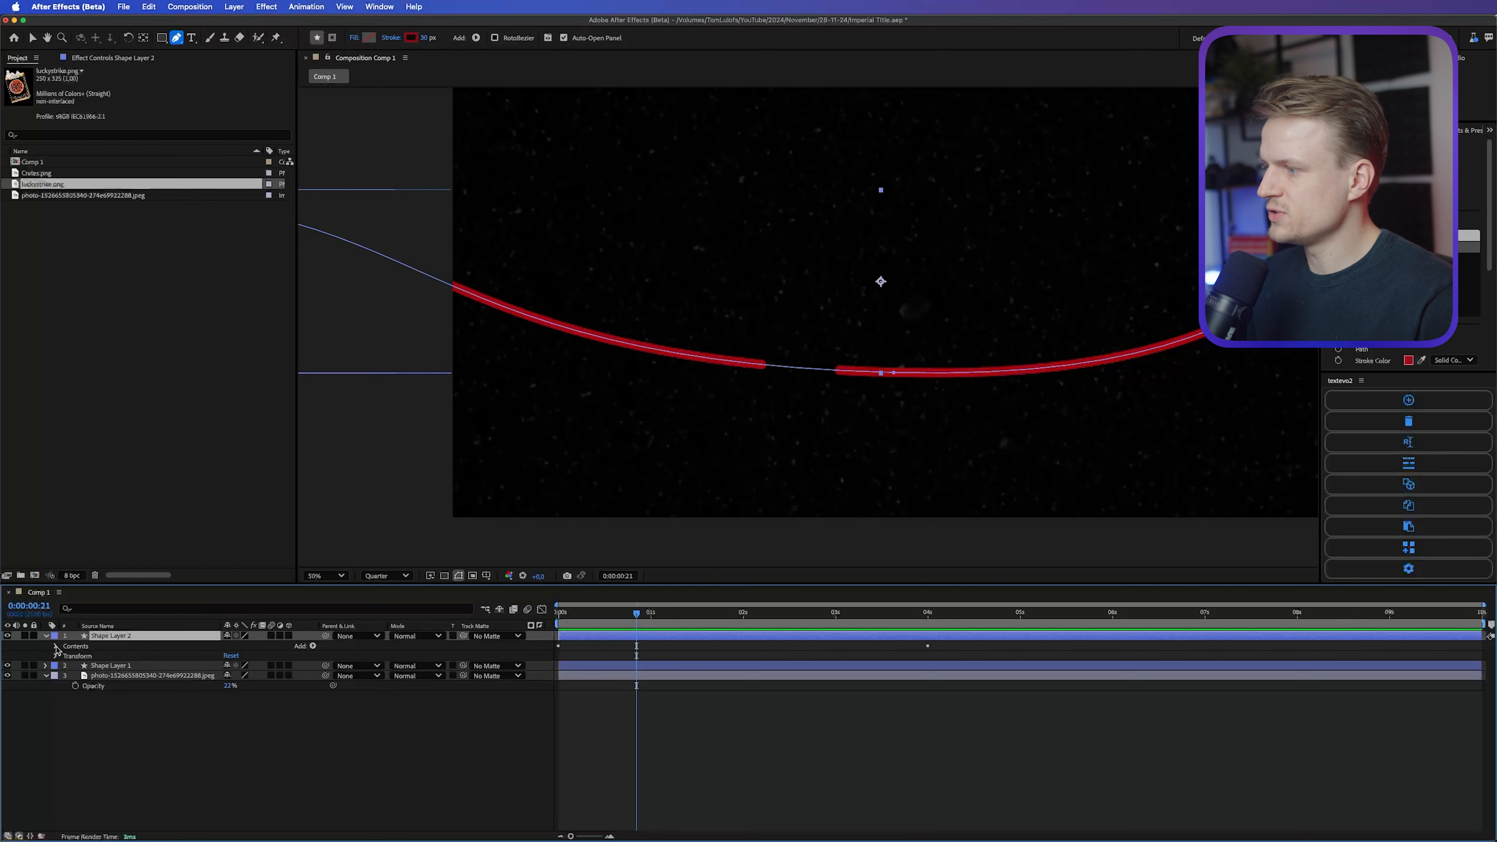
pyautogui.click(56, 647)
pyautogui.click(65, 656)
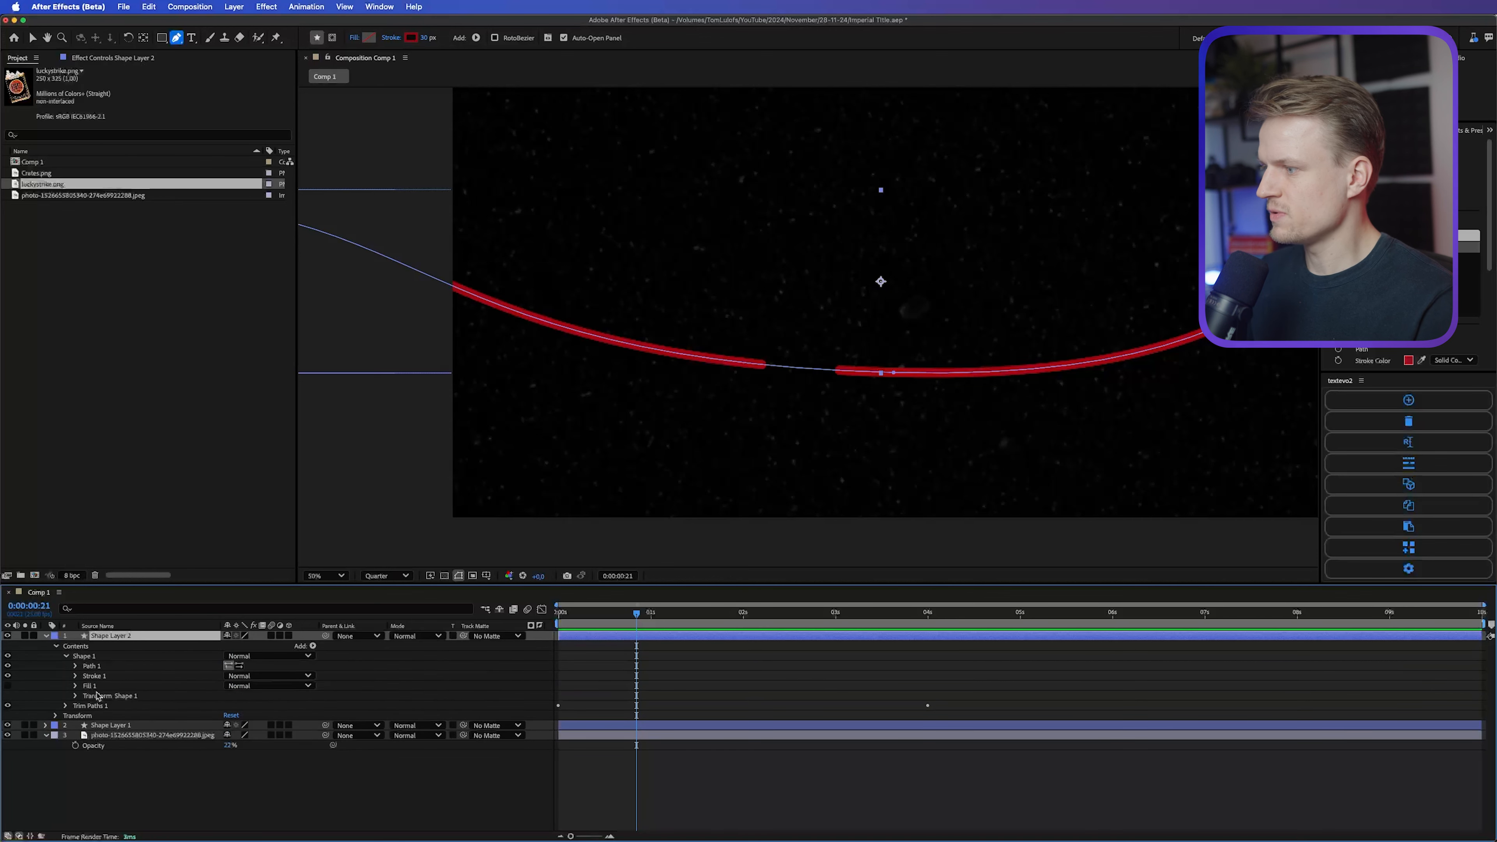
pyautogui.click(76, 676)
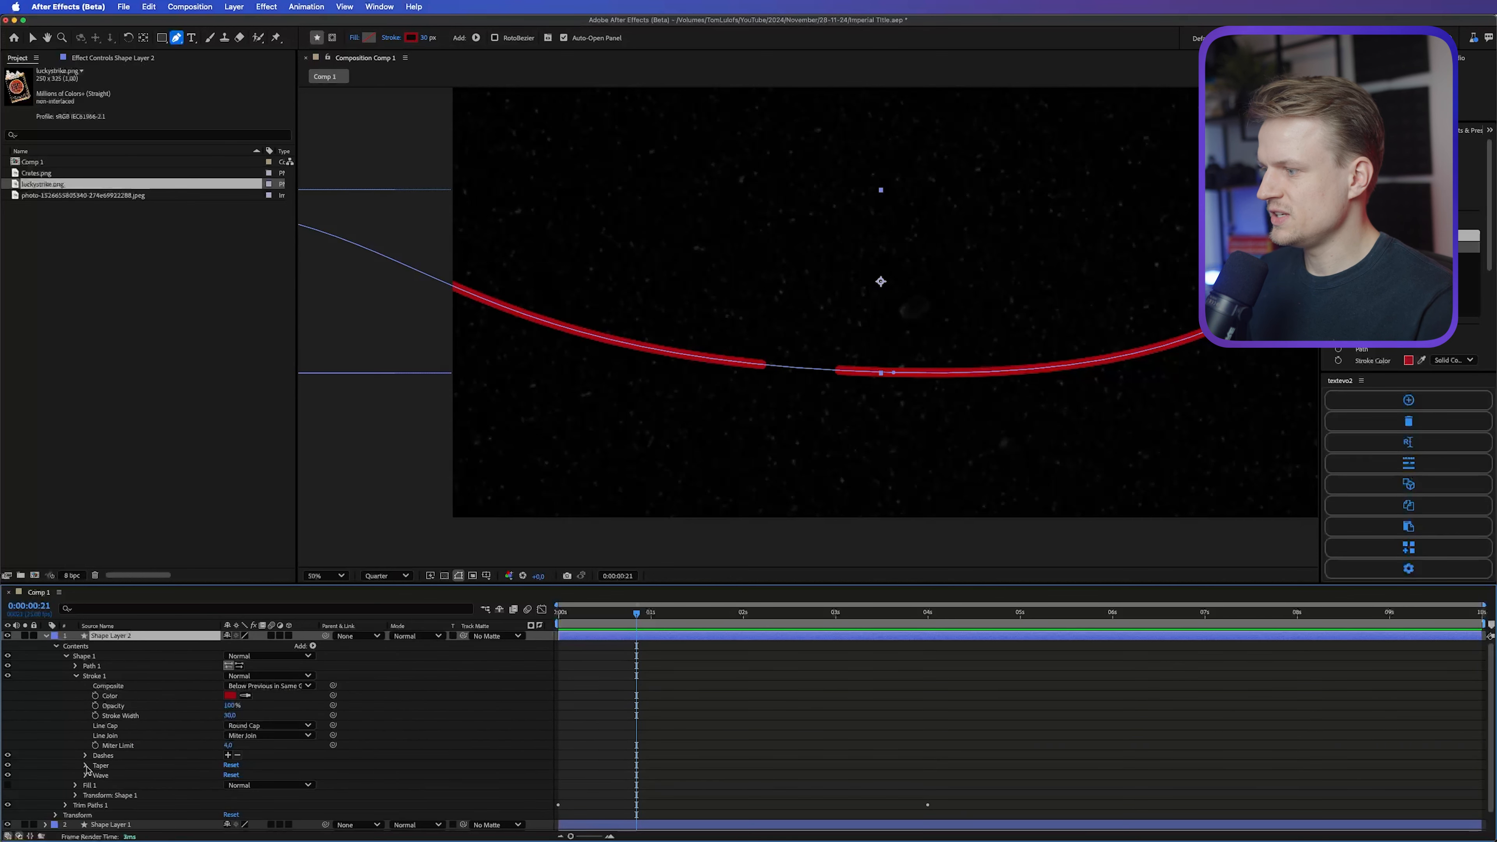
pyautogui.click(86, 765)
pyautogui.scroll(1, 147, 773)
pyautogui.click(223, 795)
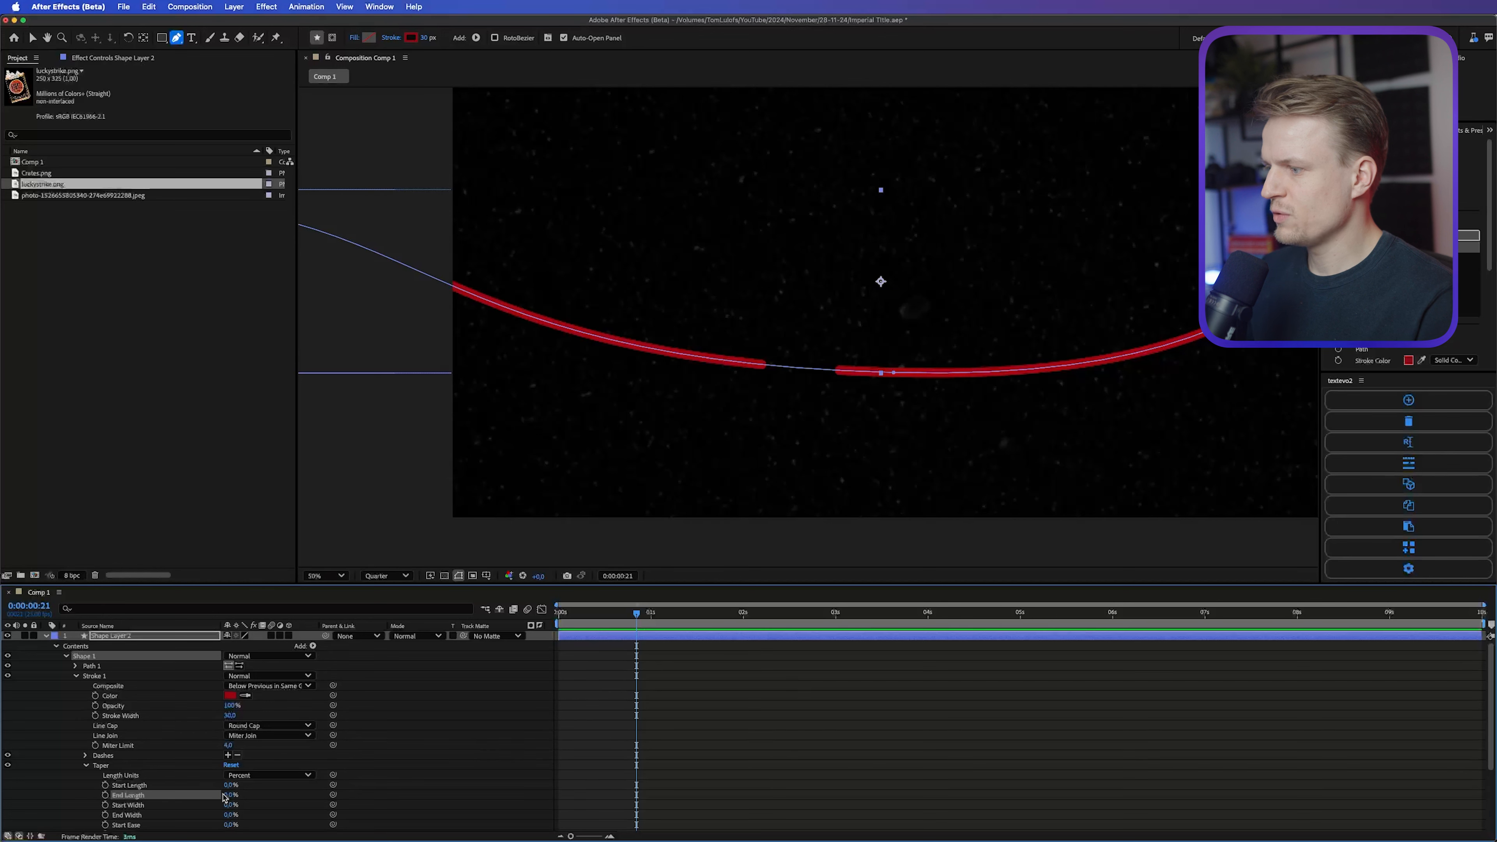
pyautogui.moveTo(224, 794); pyautogui.dragTo(342, 798)
pyautogui.click(46, 636)
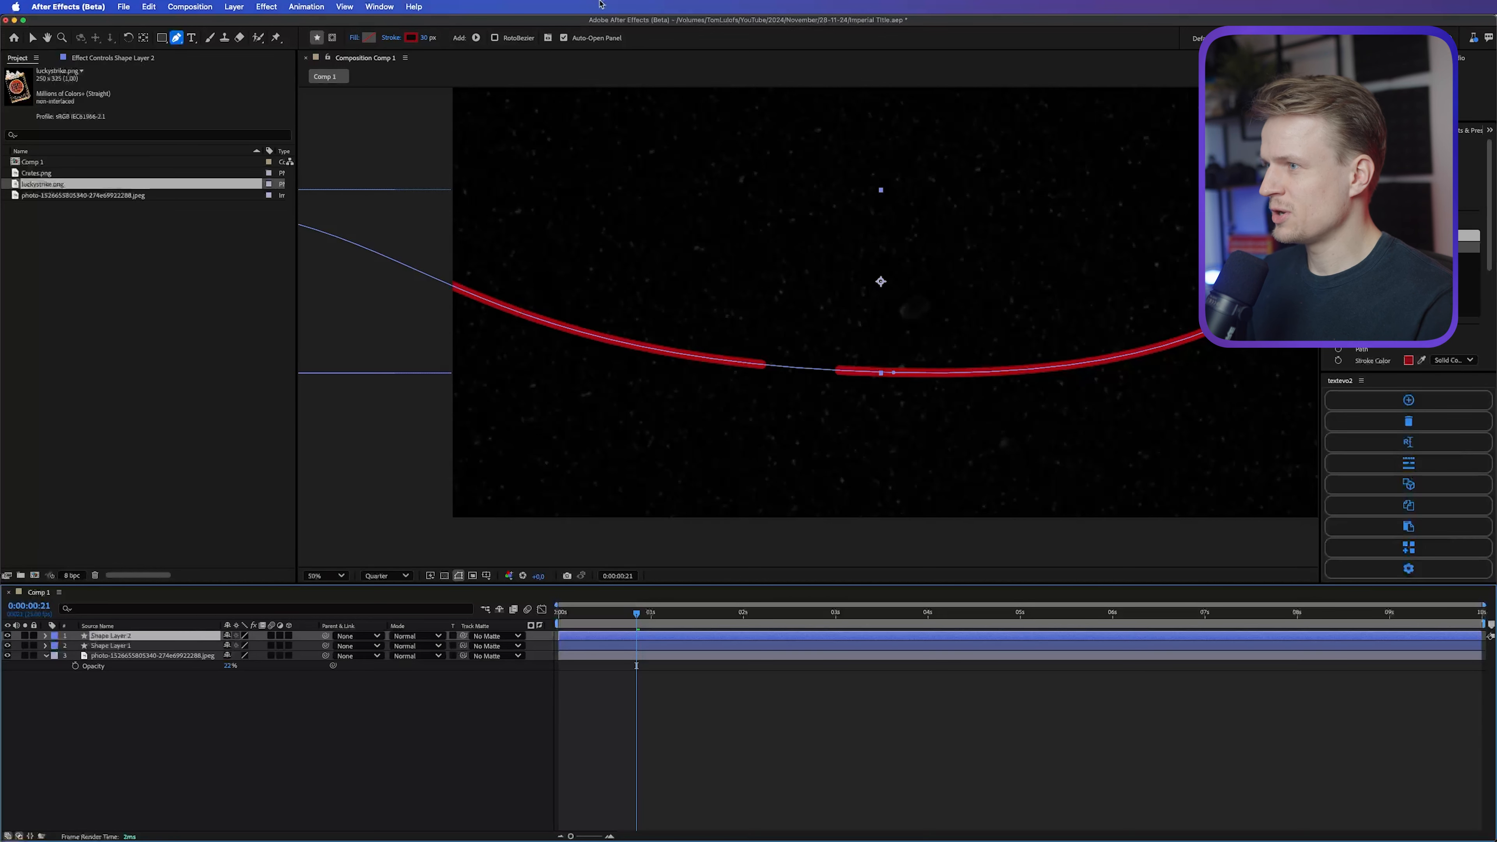
# Step: Change the stroke color of Shape Layer 2 to white (FFFFFF)
pyautogui.click(411, 38)
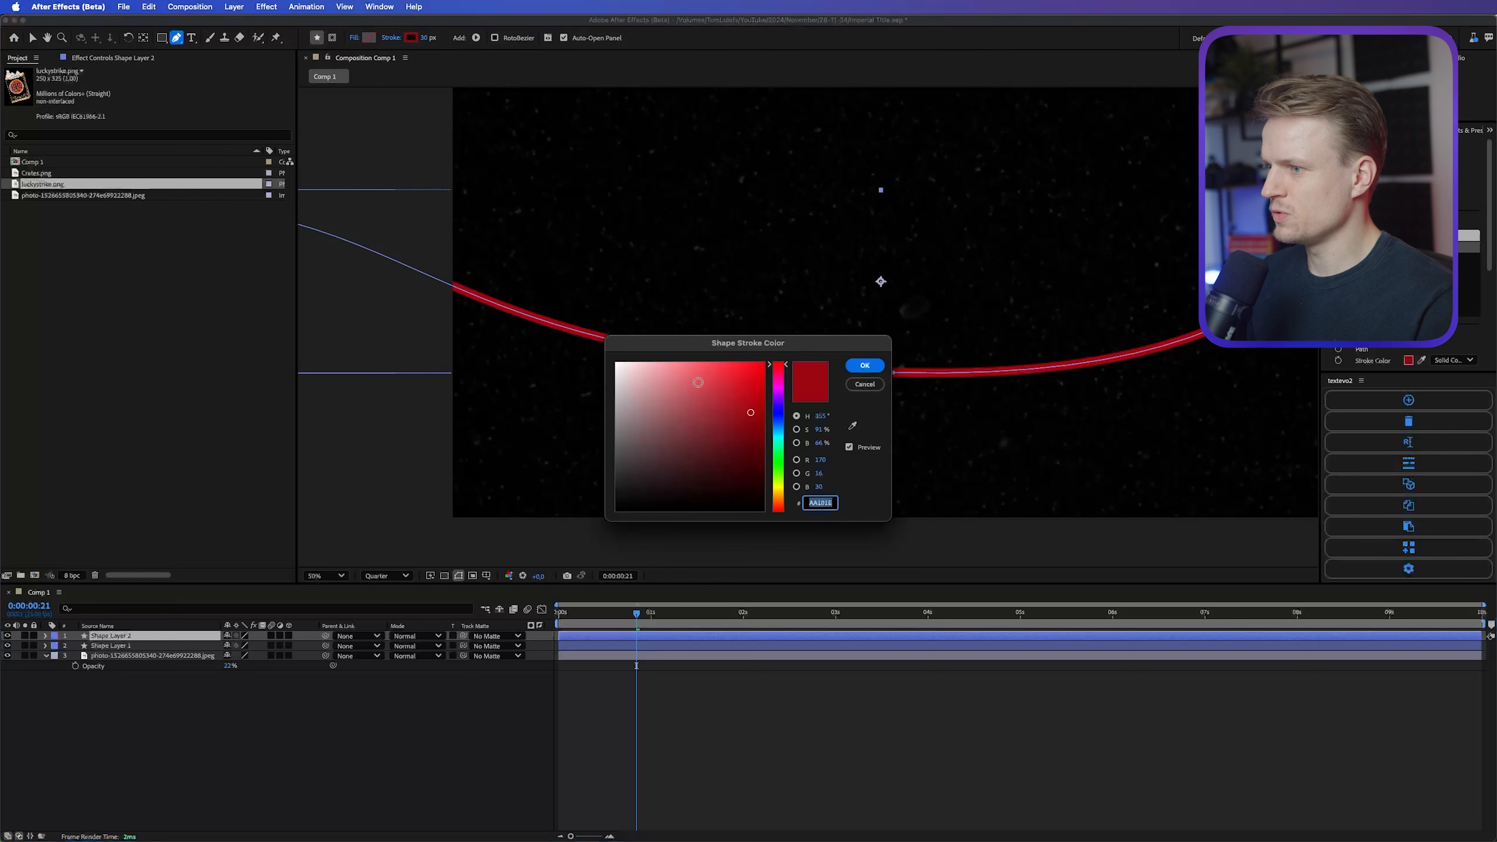
pyautogui.write('FFFFFF')
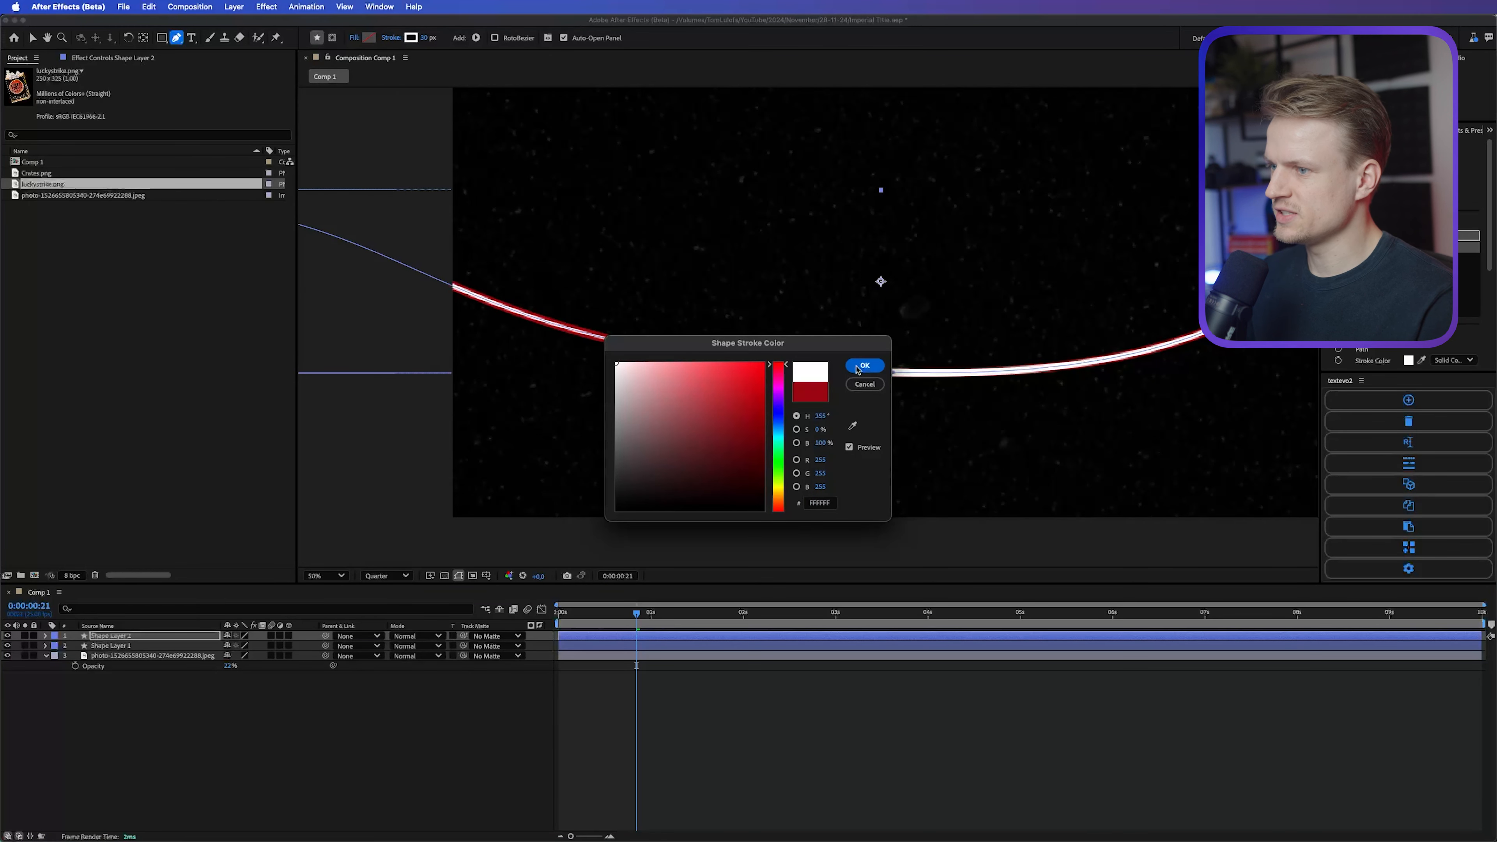
pyautogui.click(862, 366)
pyautogui.press('v')
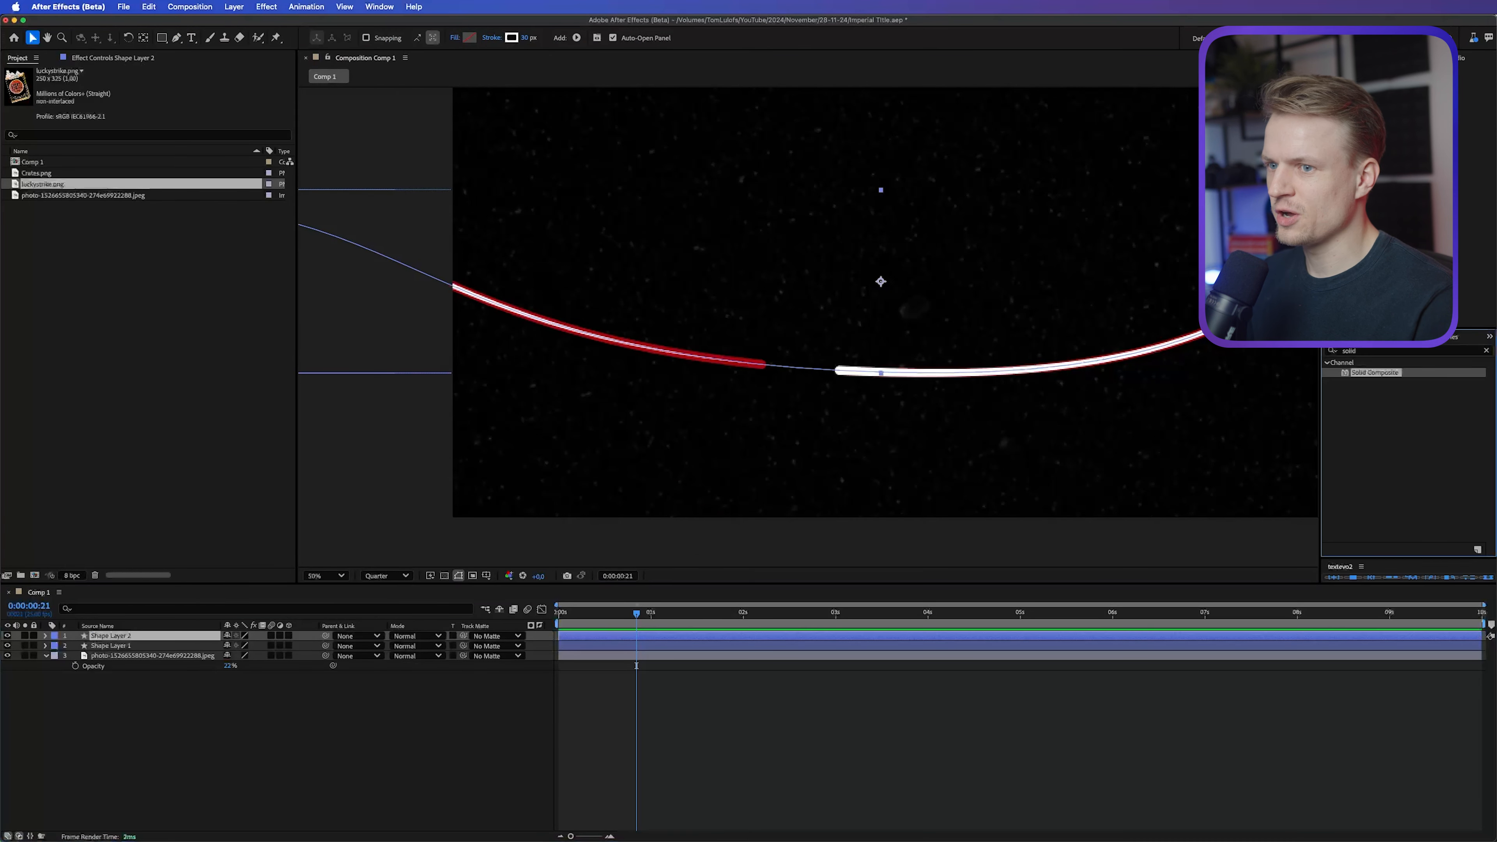
# Step: Apply Fast Box Blur to Shape Layer 2 with a blur radius of 46 and without repeating edge pixels
pyautogui.write('fast')
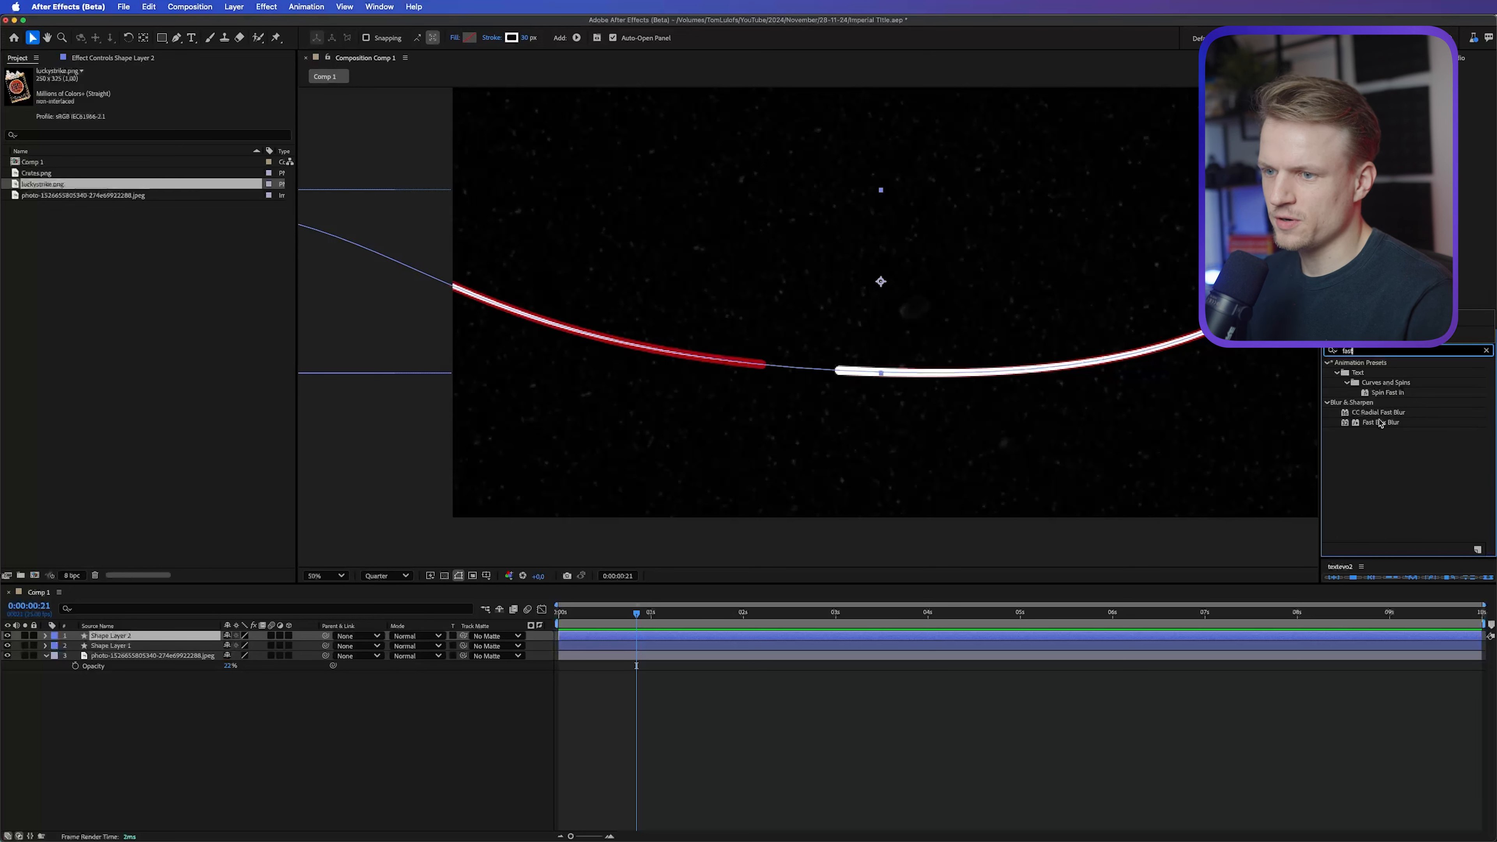
pyautogui.doubleClick(1380, 423)
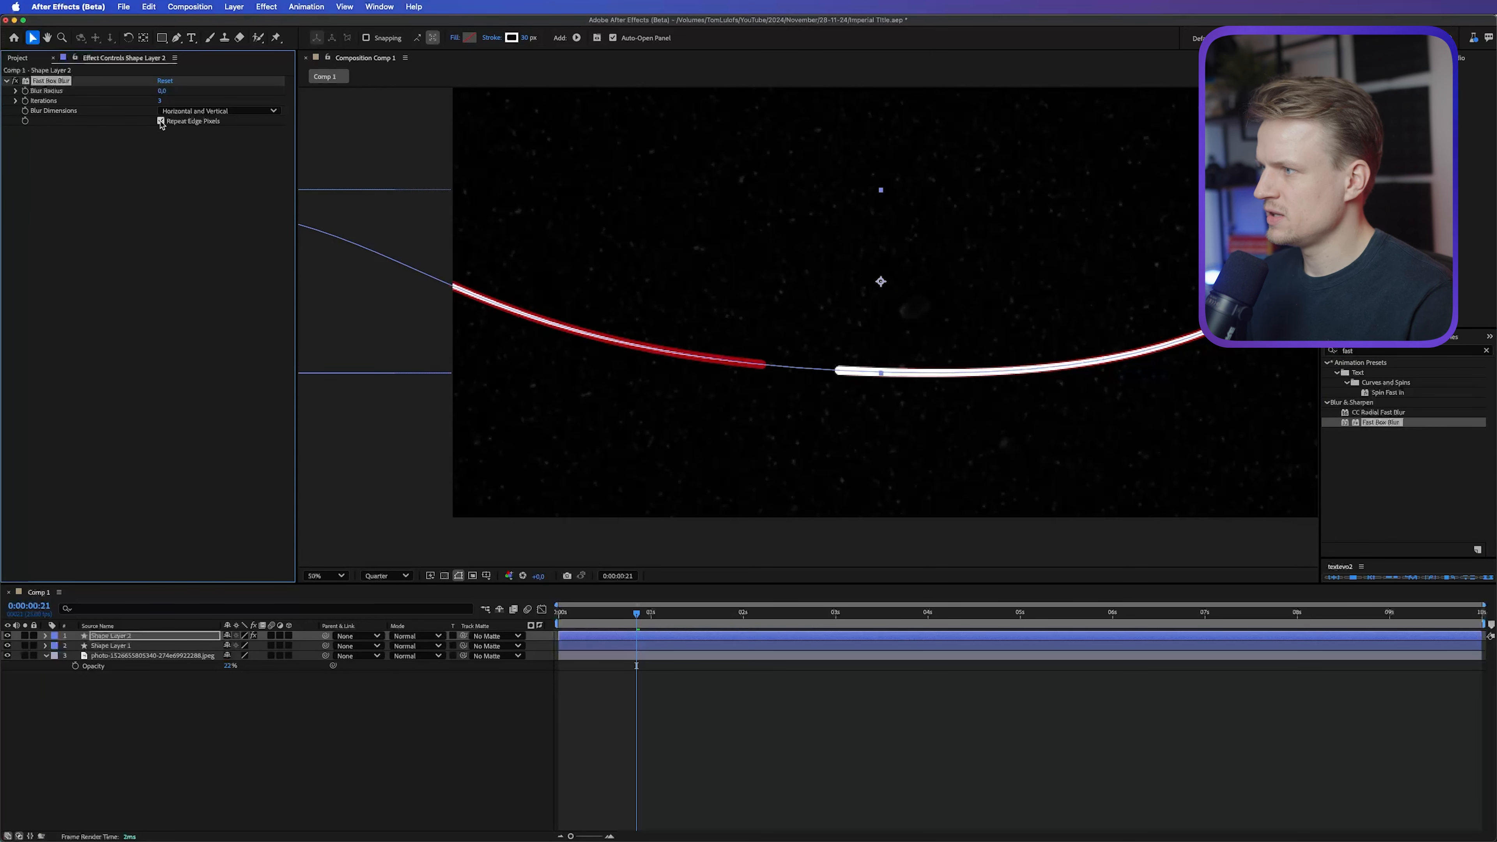
pyautogui.moveTo(163, 90); pyautogui.dragTo(187, 90)
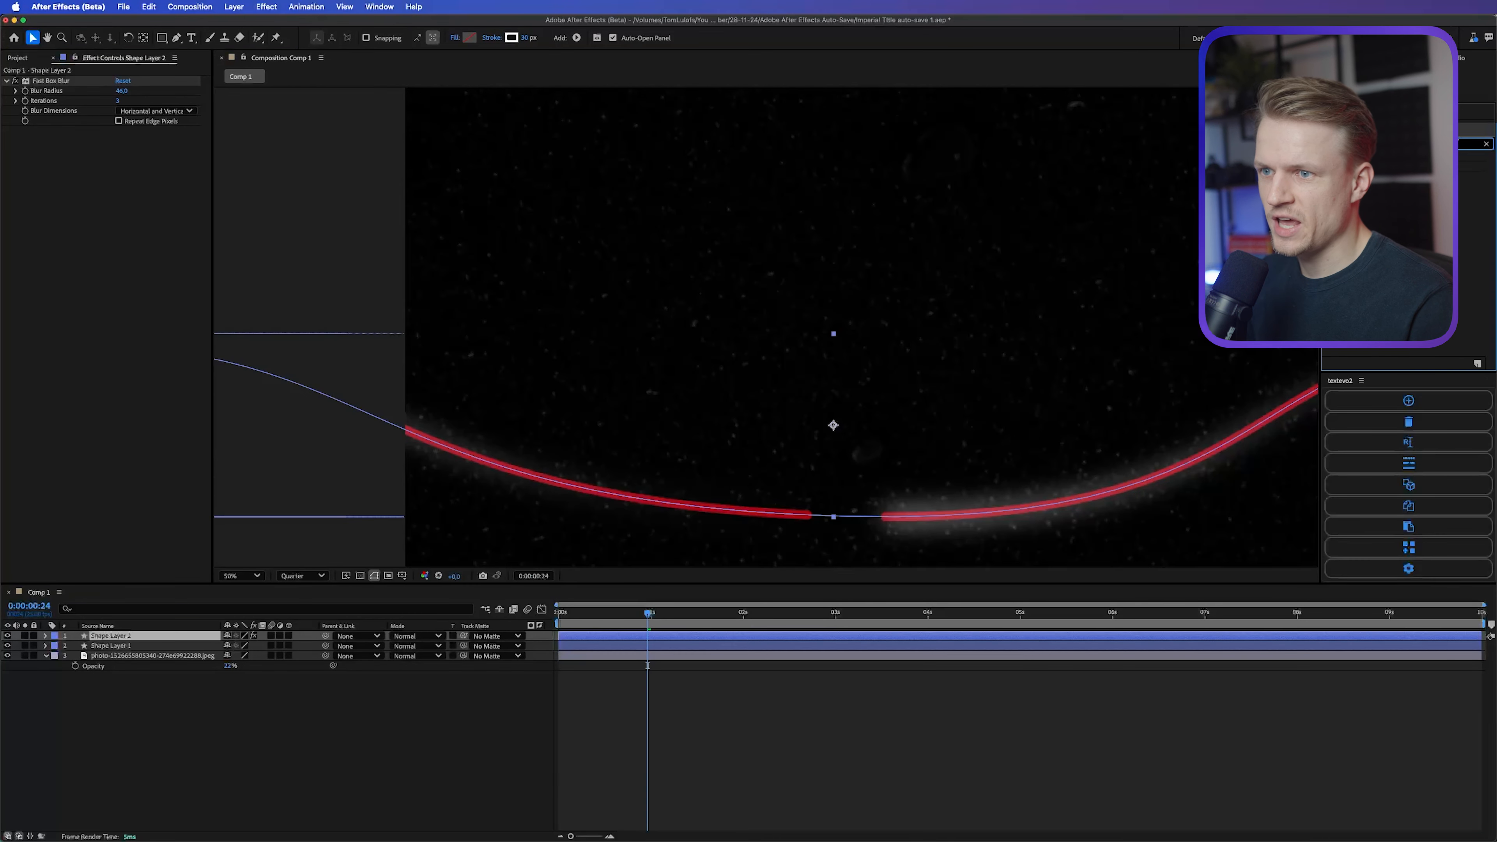
# Step: Add a Solid Composite effect with black (000000) to Shape Layer 2 and widen the layer's stroke to about 312 px
pyautogui.doubleClick(1373, 166)
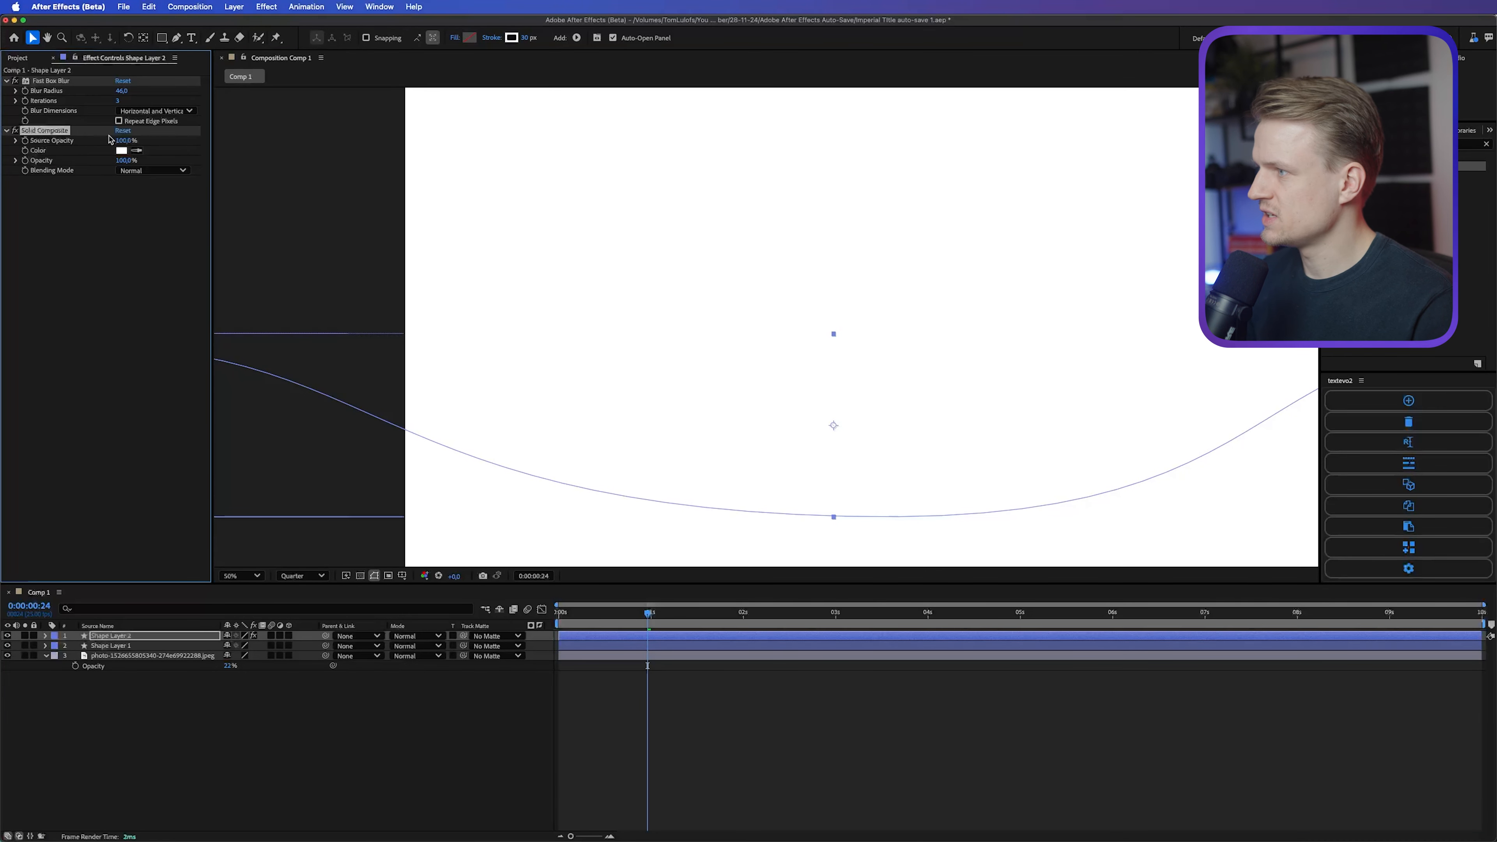
pyautogui.click(121, 150)
pyautogui.moveTo(630, 423); pyautogui.dragTo(518, 600)
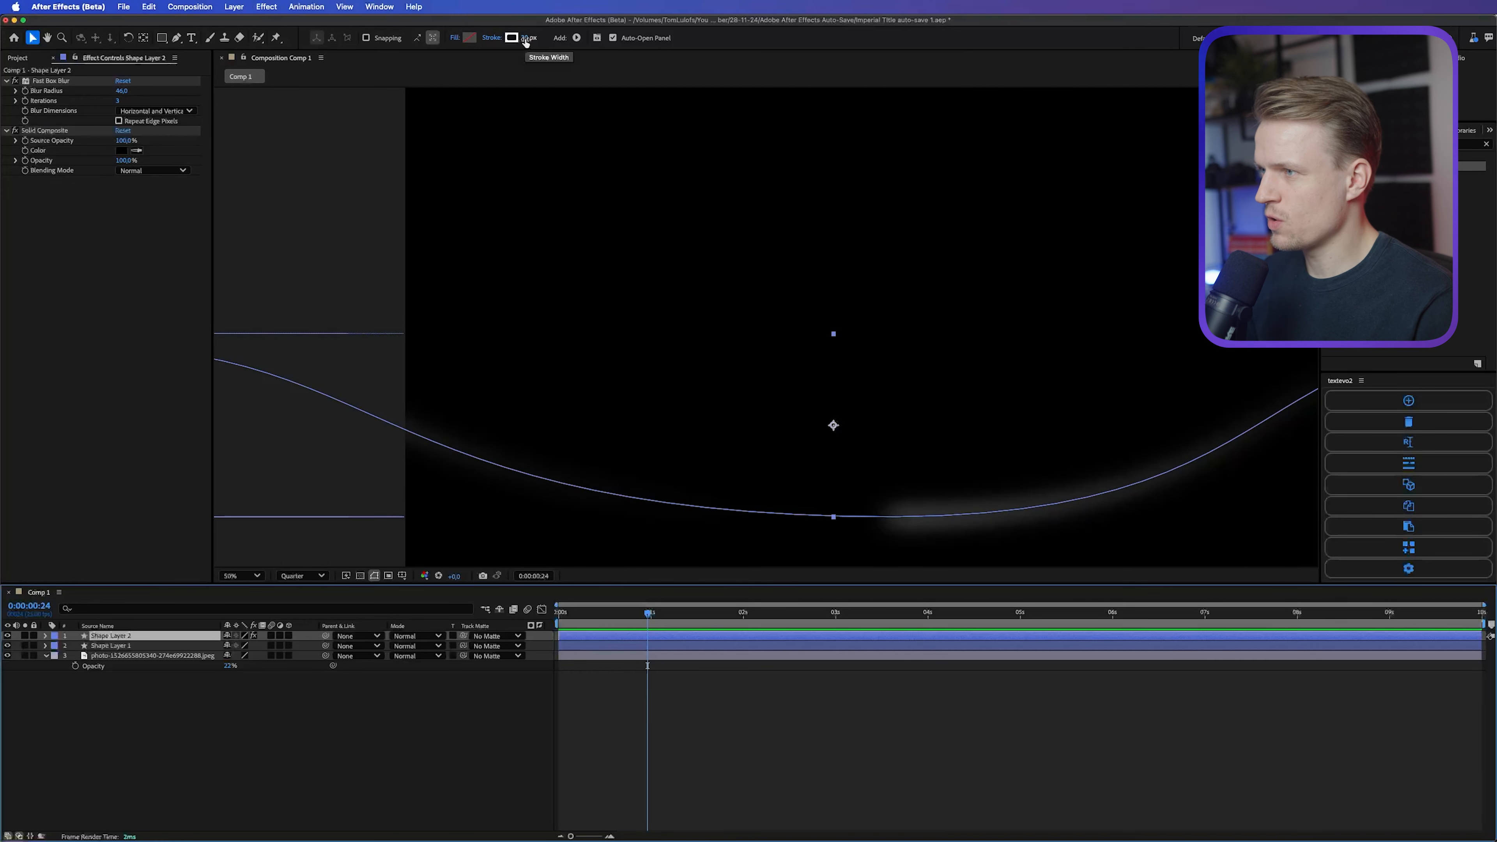
pyautogui.moveTo(525, 41); pyautogui.dragTo(654, 19)
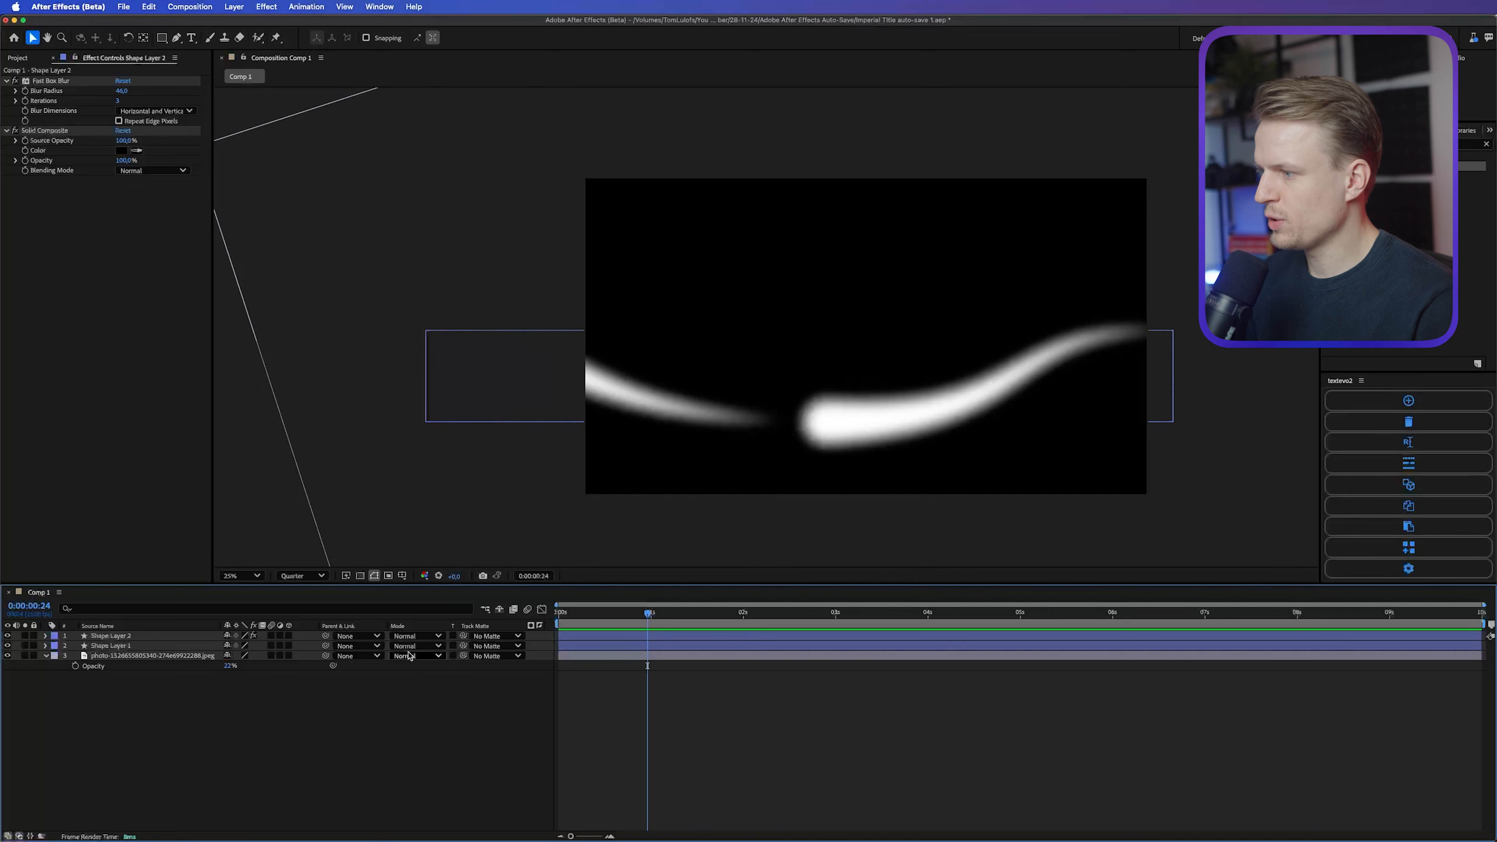
# Step: Use Shape Layer 2 as a luma track matte for Shape Layer 1 and inspect the faded end of the red line
pyautogui.click(103, 646)
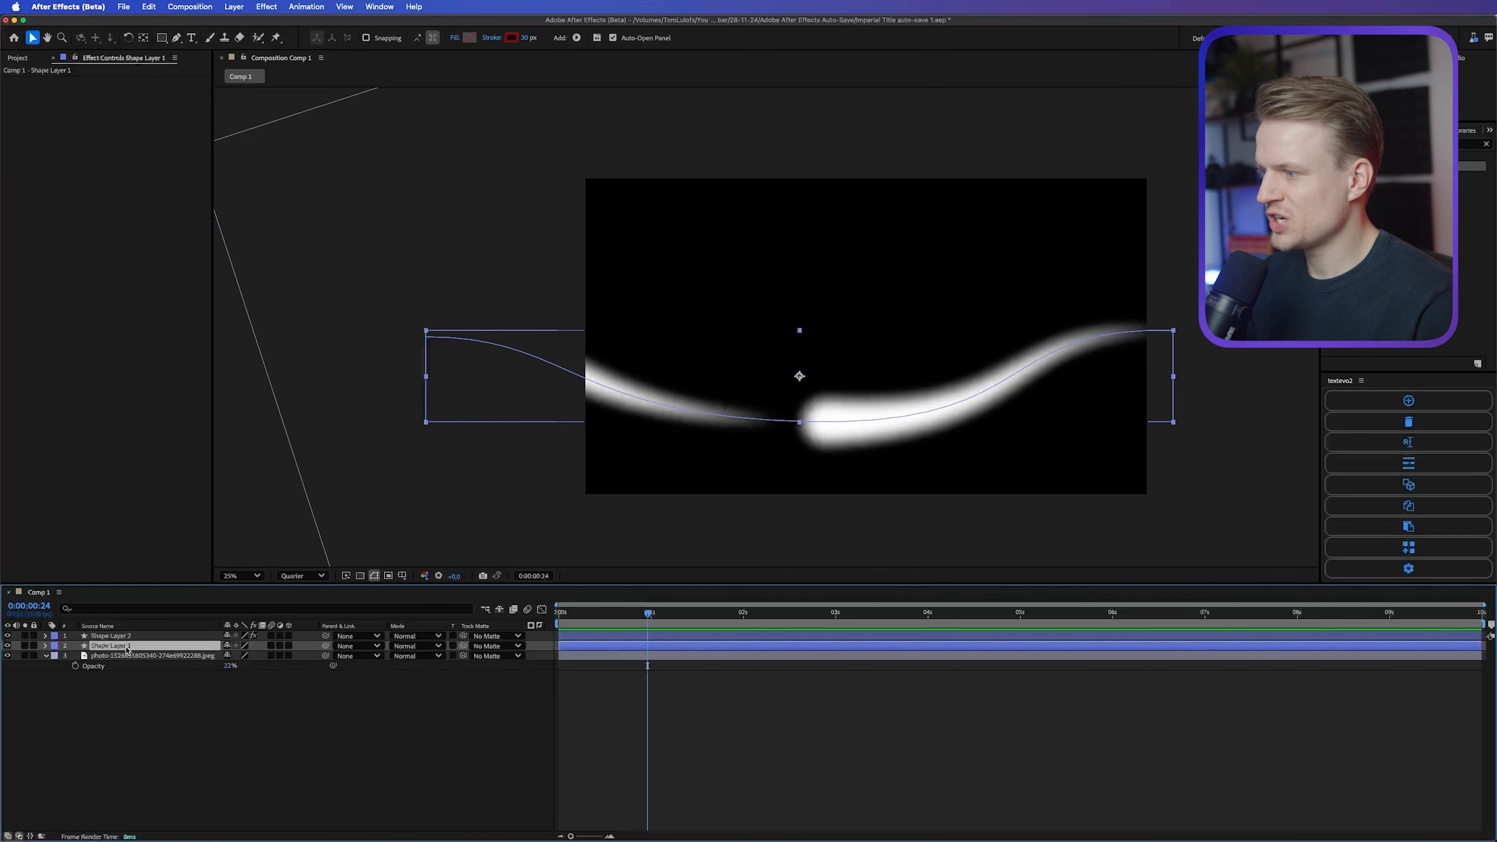
pyautogui.moveTo(464, 647); pyautogui.dragTo(199, 643)
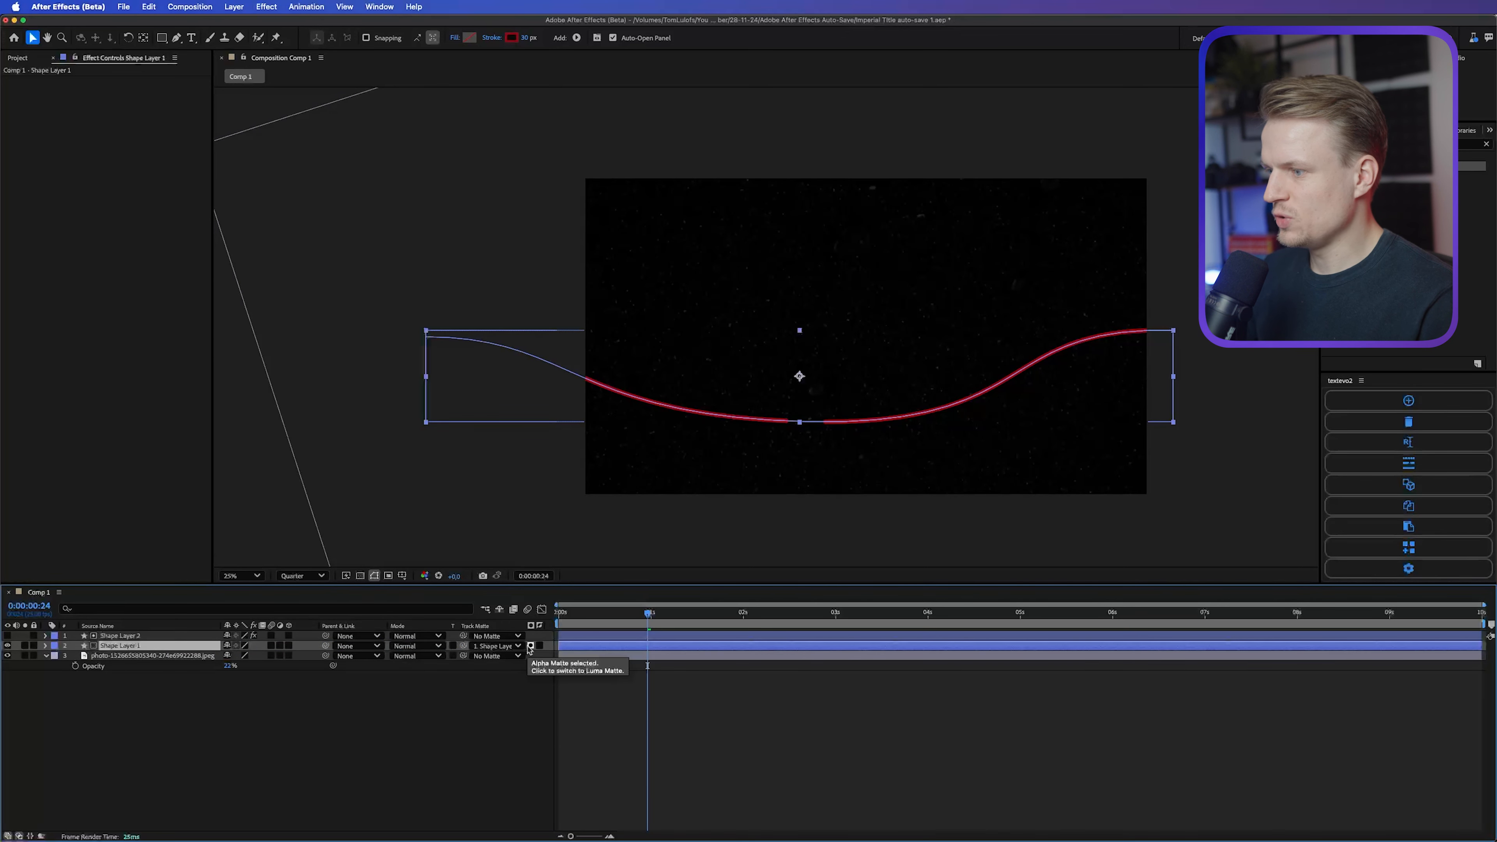
pyautogui.click(530, 646)
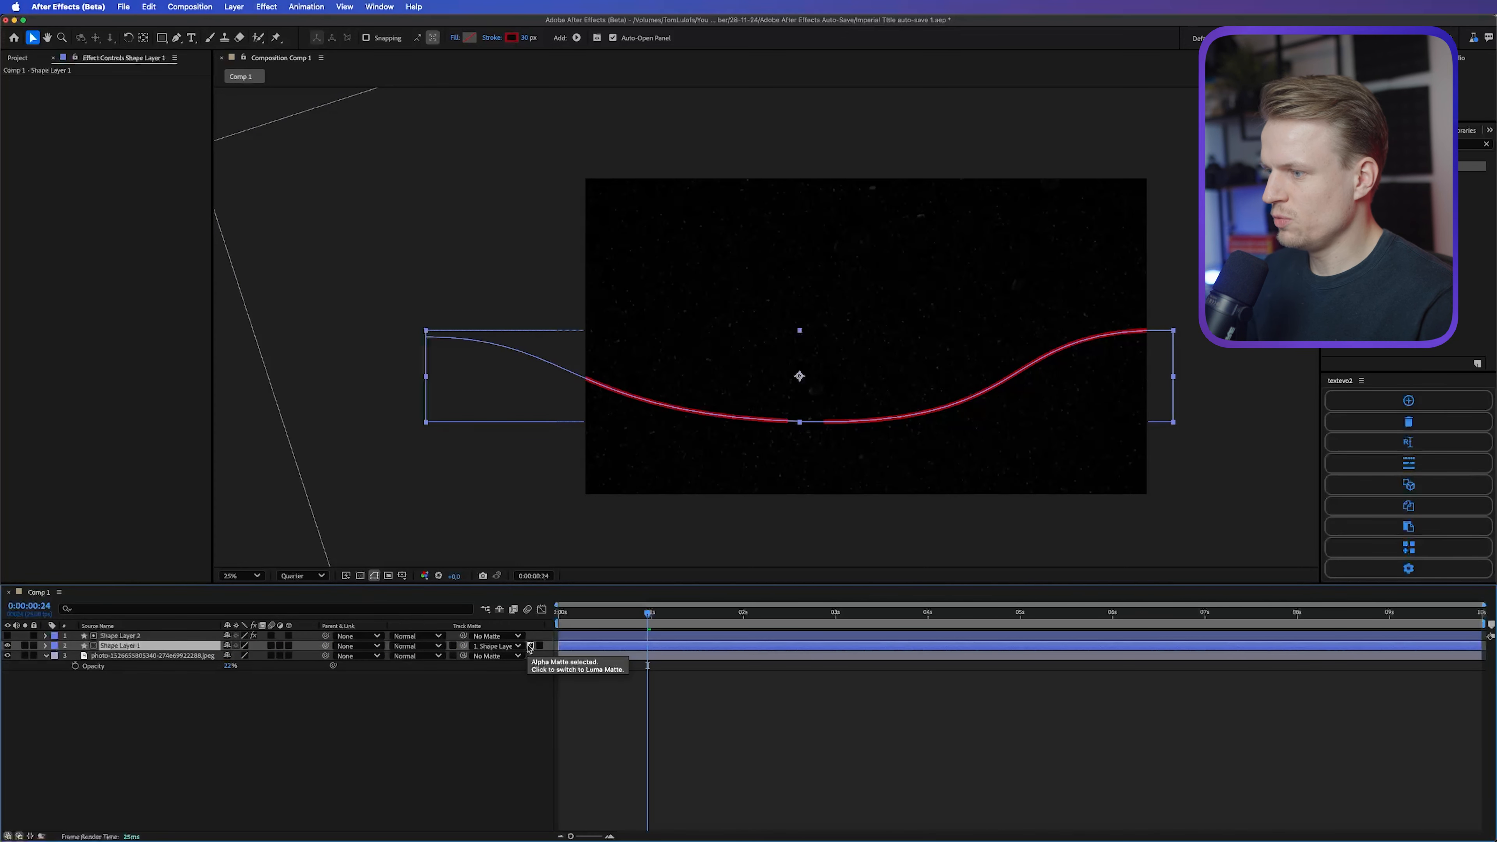
pyautogui.click(546, 672)
pyautogui.press('.')
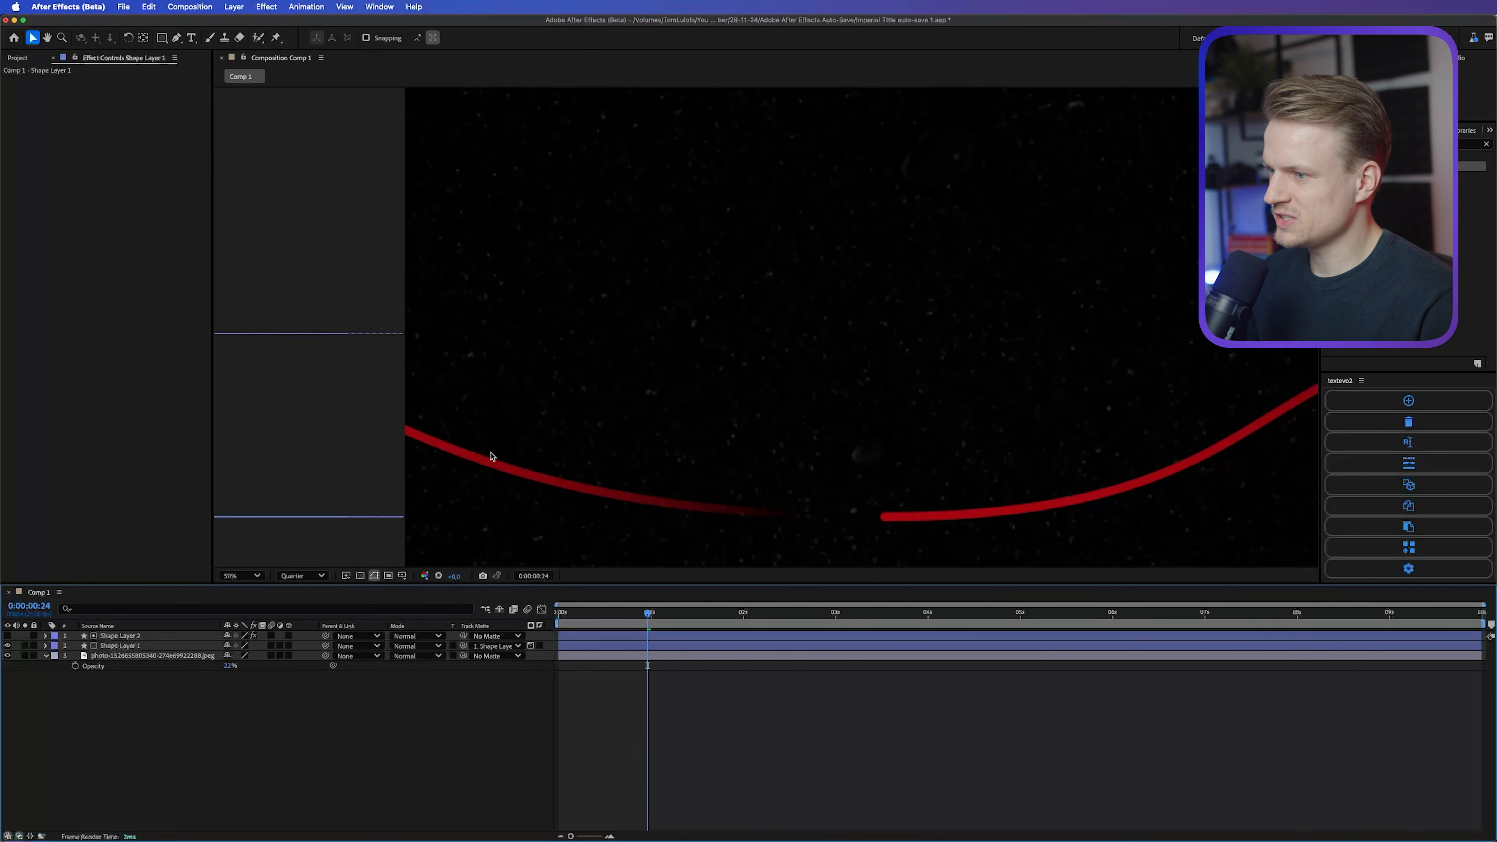
pyautogui.click(839, 511)
pyautogui.press(',')
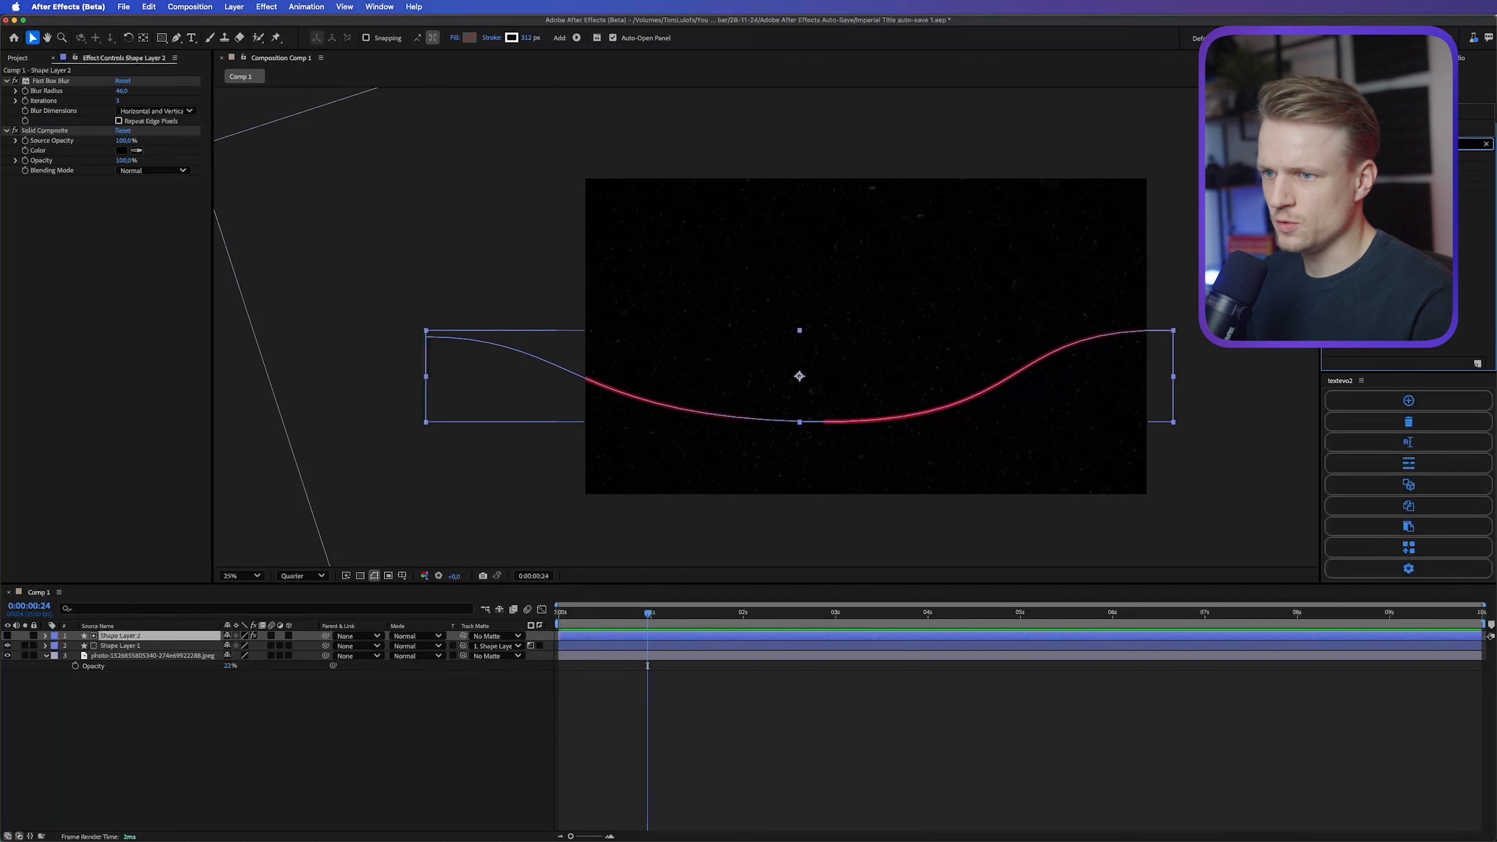
# Step: Apply Turbulent Noise to Shape Layer 2, show the layer, and place the noise between Fast Box Blur and Solid Composite
pyautogui.doubleClick(1366, 186)
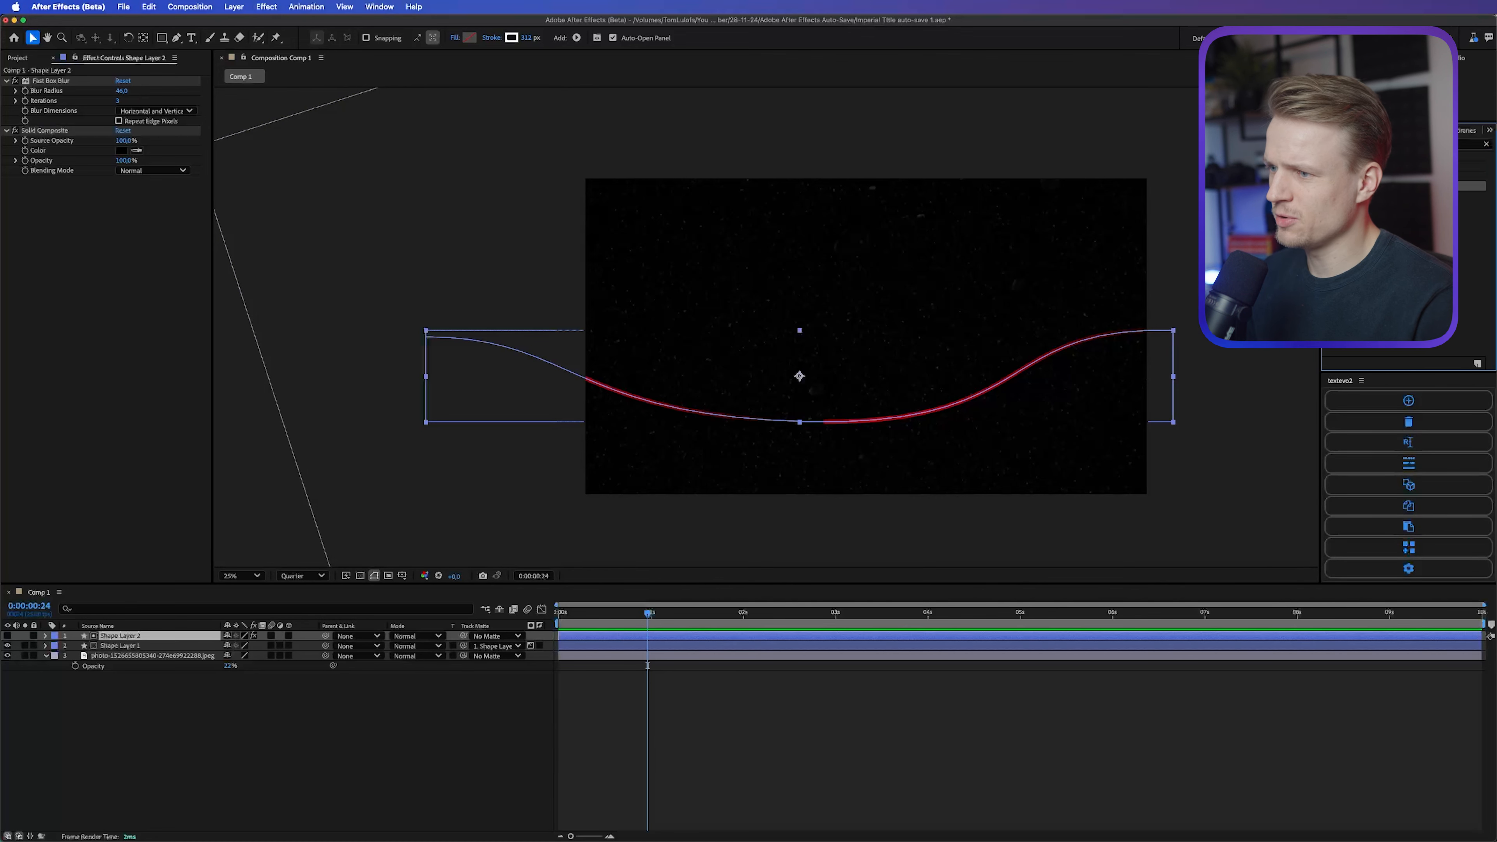
pyautogui.click(7, 635)
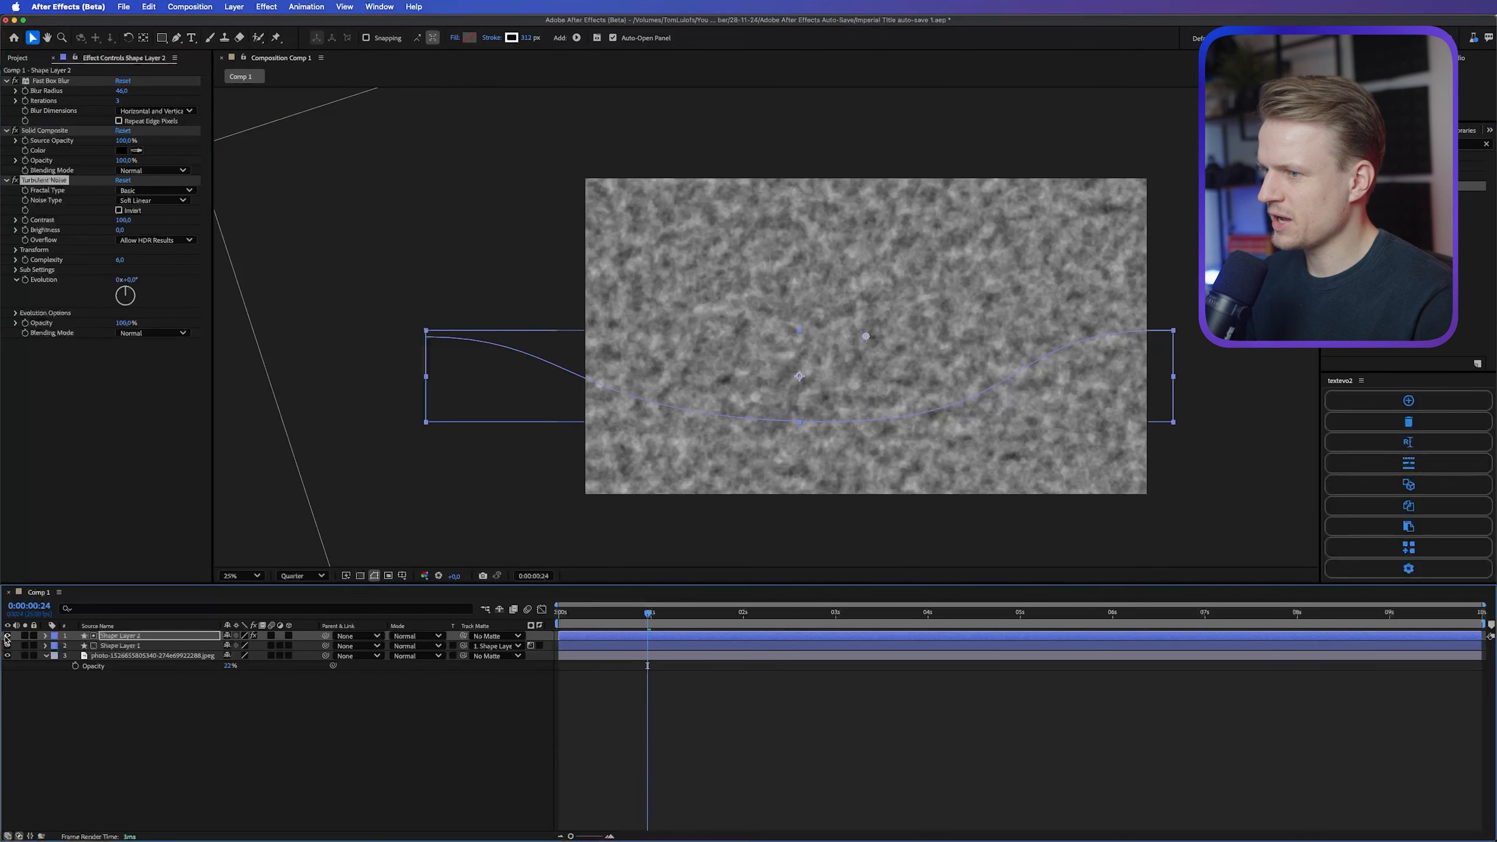
pyautogui.moveTo(51, 183); pyautogui.dragTo(48, 126)
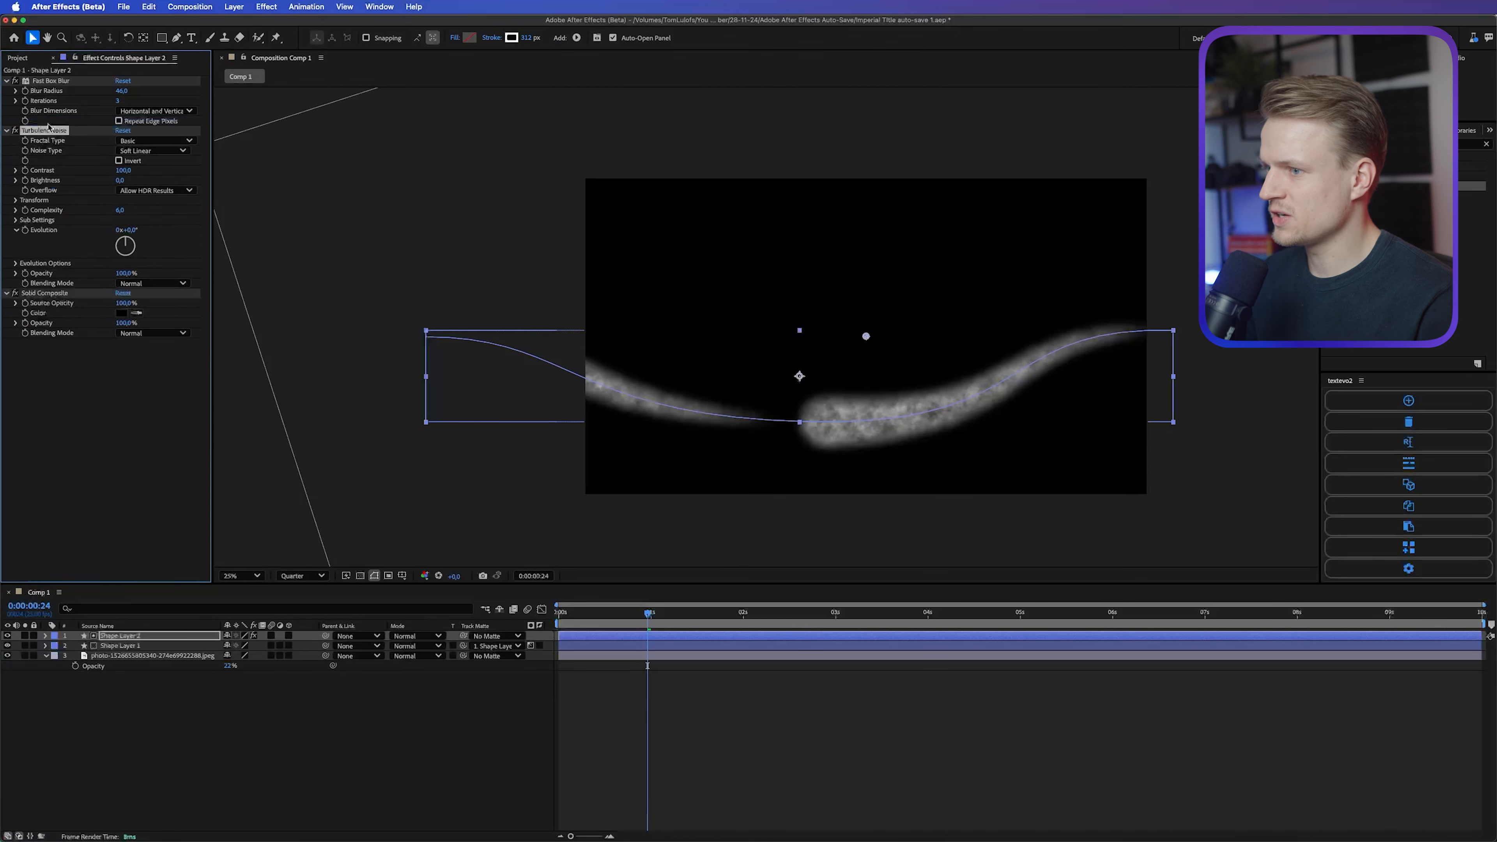
# Step: Set the Turbulent Noise complexity to 1, enlarge its scale to about 285, and raise its contrast
pyautogui.scroll(2, 894, 487)
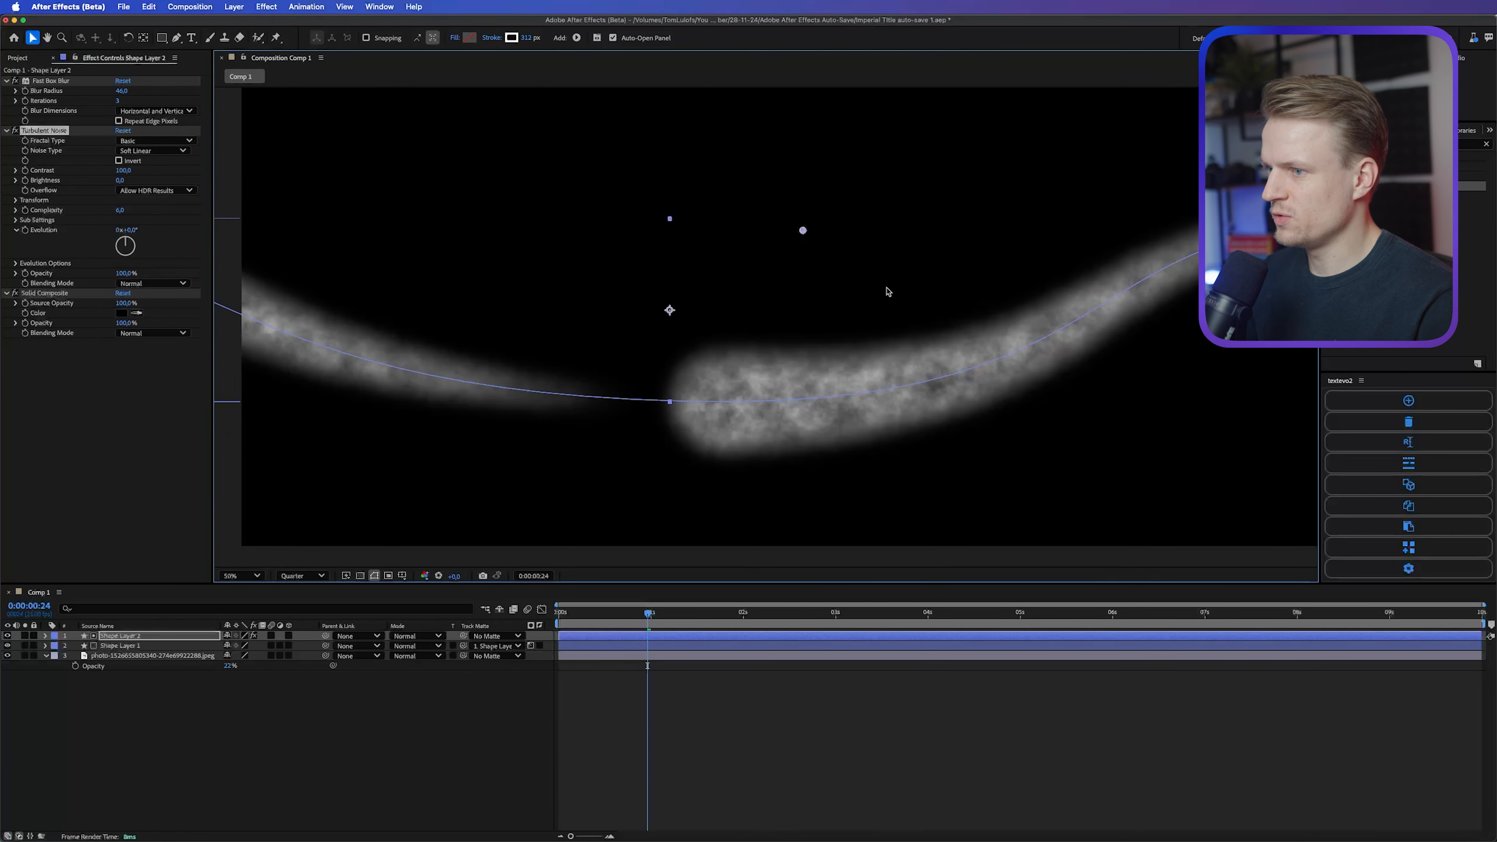
pyautogui.moveTo(121, 211)
pyautogui.mouseDown()
pyautogui.moveTo(138, 169)
pyautogui.moveTo(308, 154)
pyautogui.moveTo(151, 128)
pyautogui.mouseUp()
pyautogui.click(116, 213)
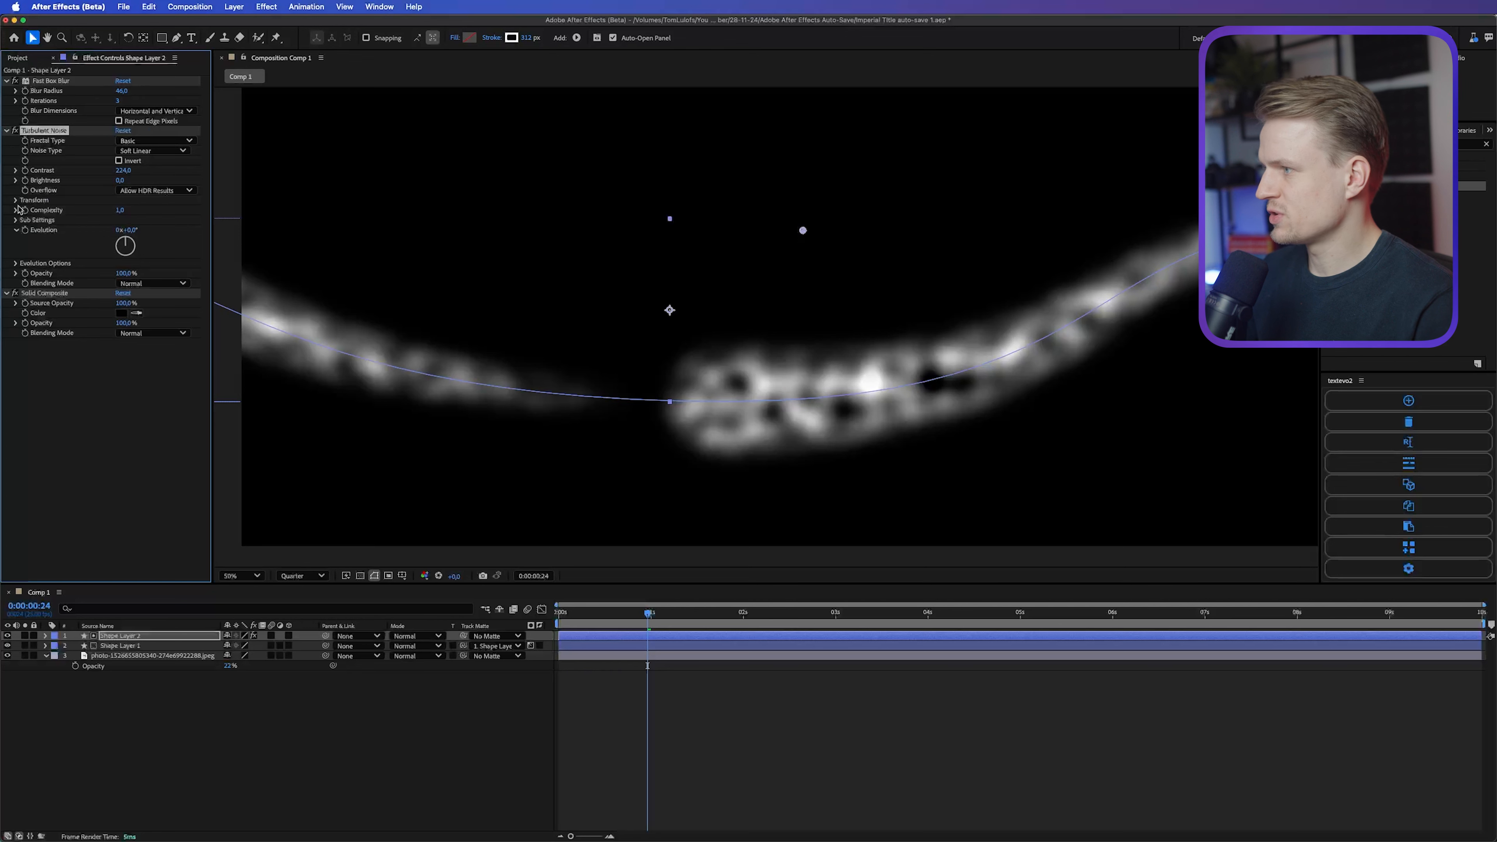
pyautogui.click(16, 200)
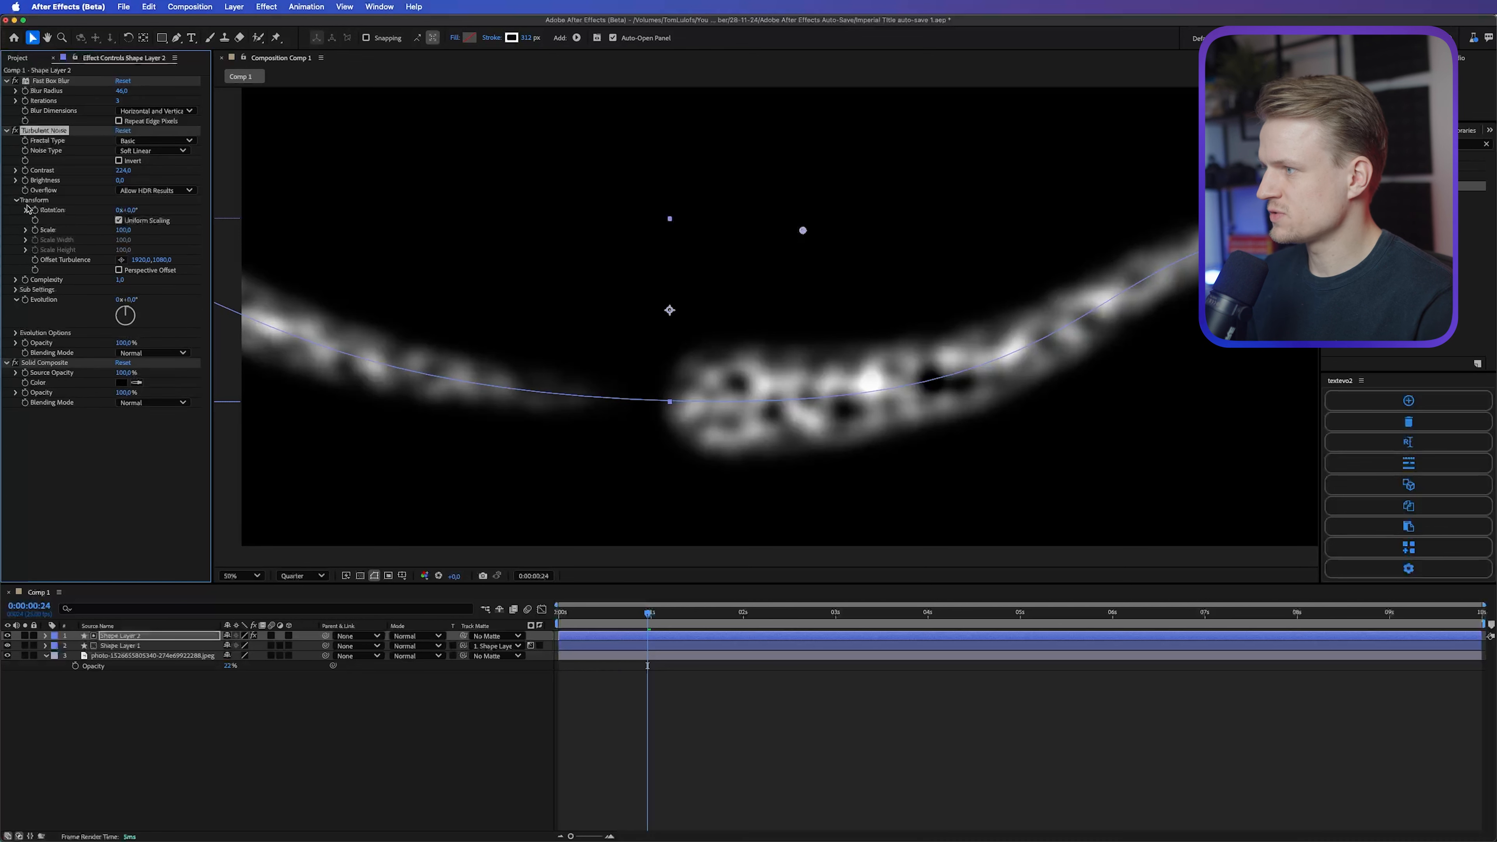
pyautogui.moveTo(123, 232); pyautogui.dragTo(212, 223)
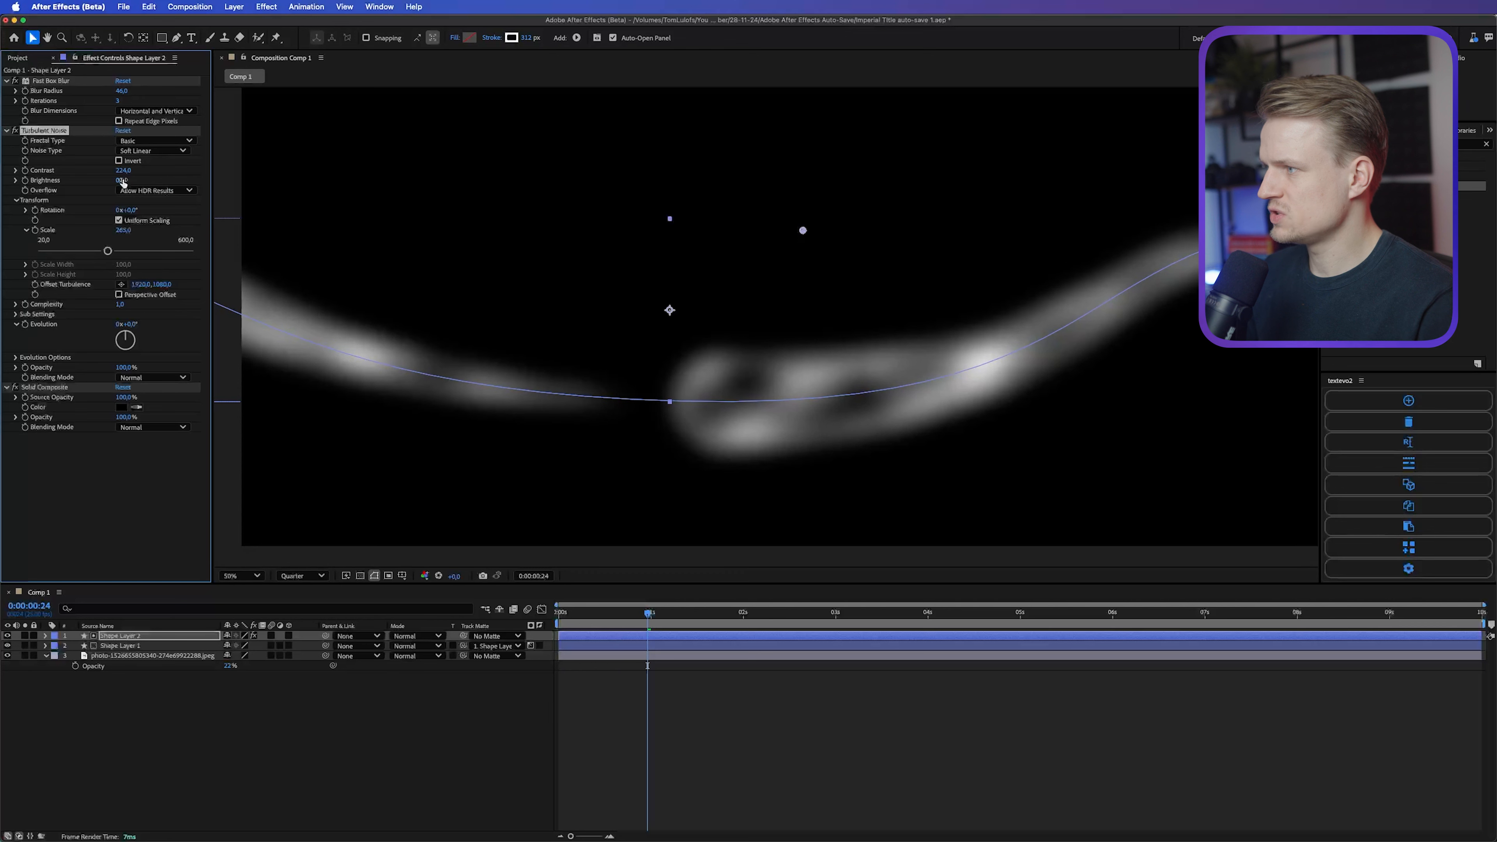
pyautogui.moveTo(123, 171); pyautogui.dragTo(171, 171)
pyautogui.press(',')
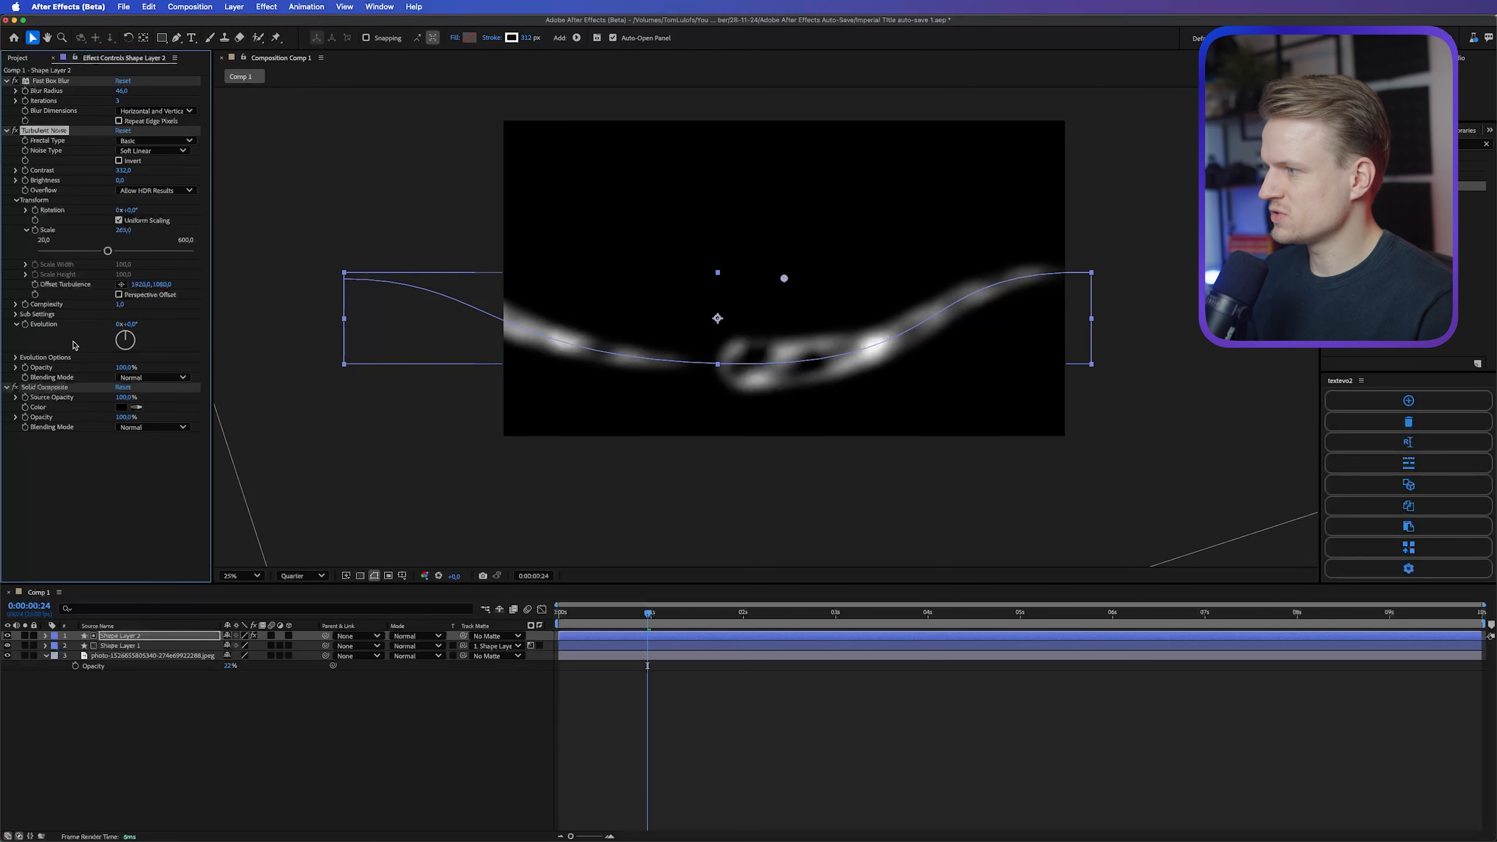
# Step: Animate the Turbulent Noise Evolution with the expression time*200 and preview the motion
pyautogui.keyDown('alt'); pyautogui.click(25, 325); pyautogui.keyUp('alt')
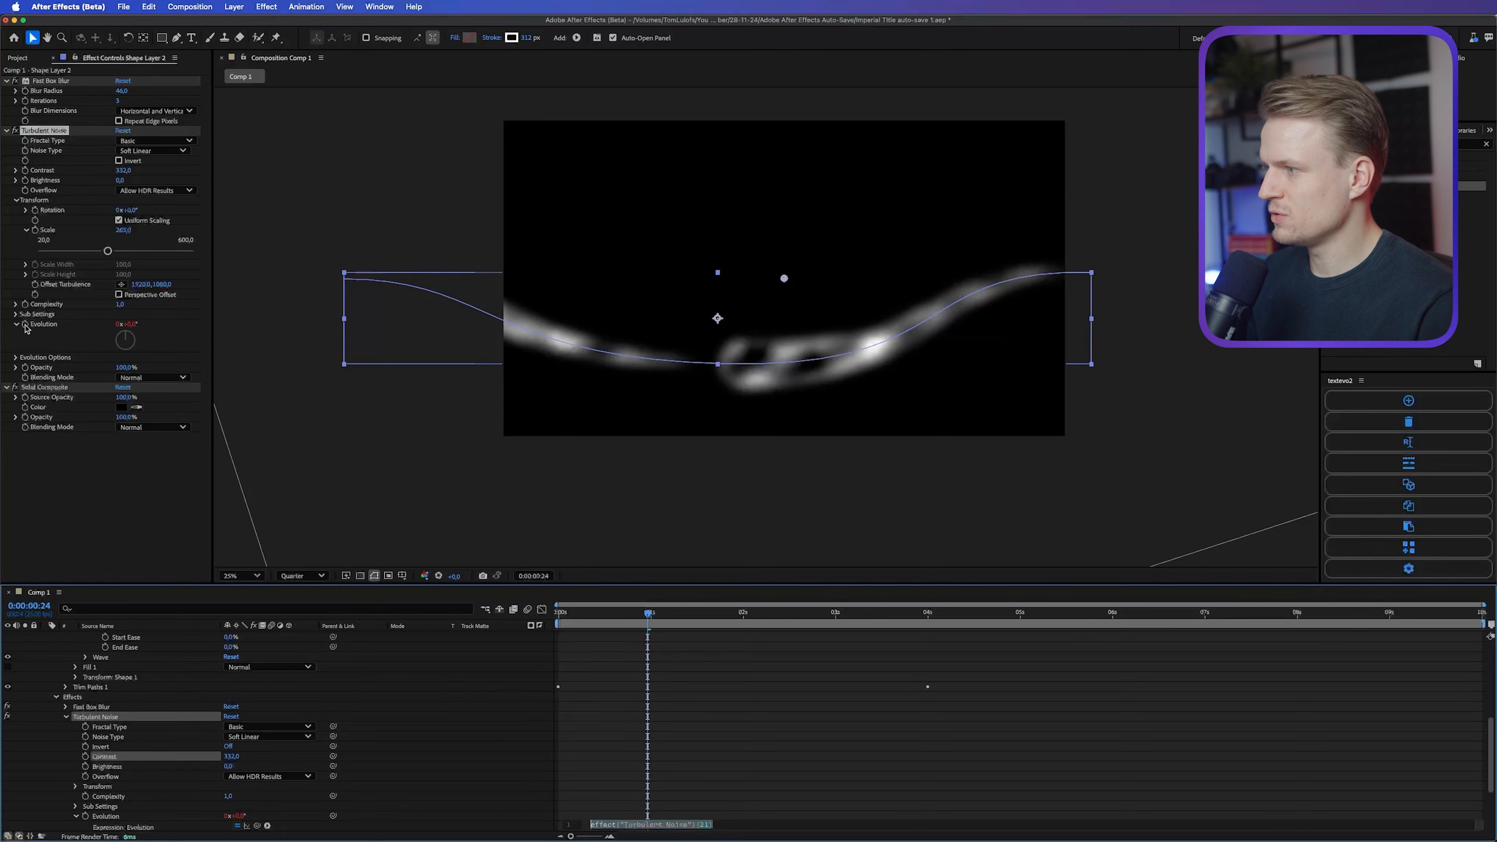
pyautogui.write('t')
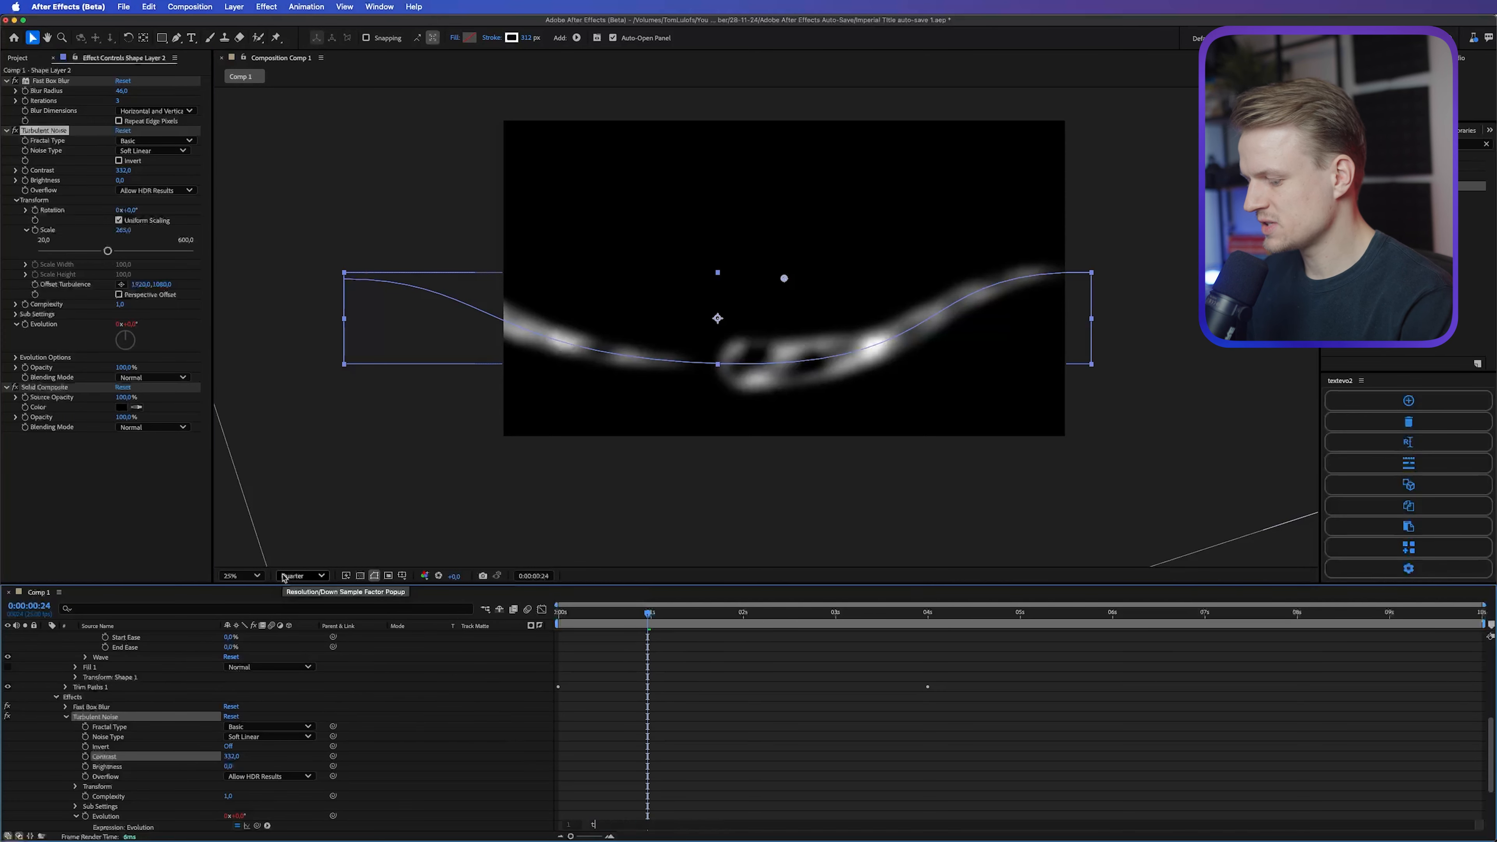
pyautogui.write('ime*200')
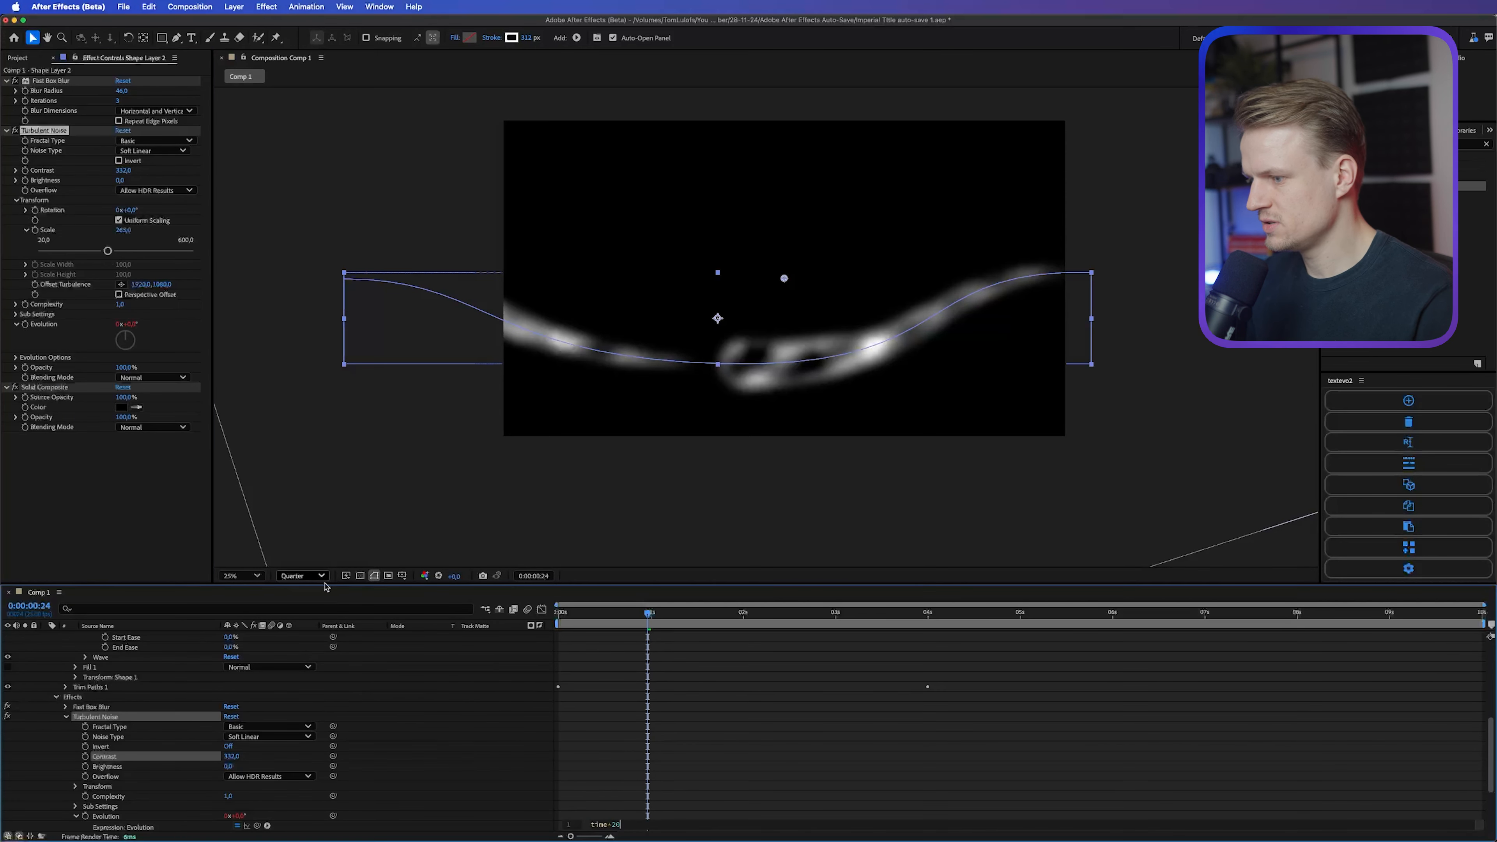
pyautogui.click(631, 604)
pyautogui.press('space')
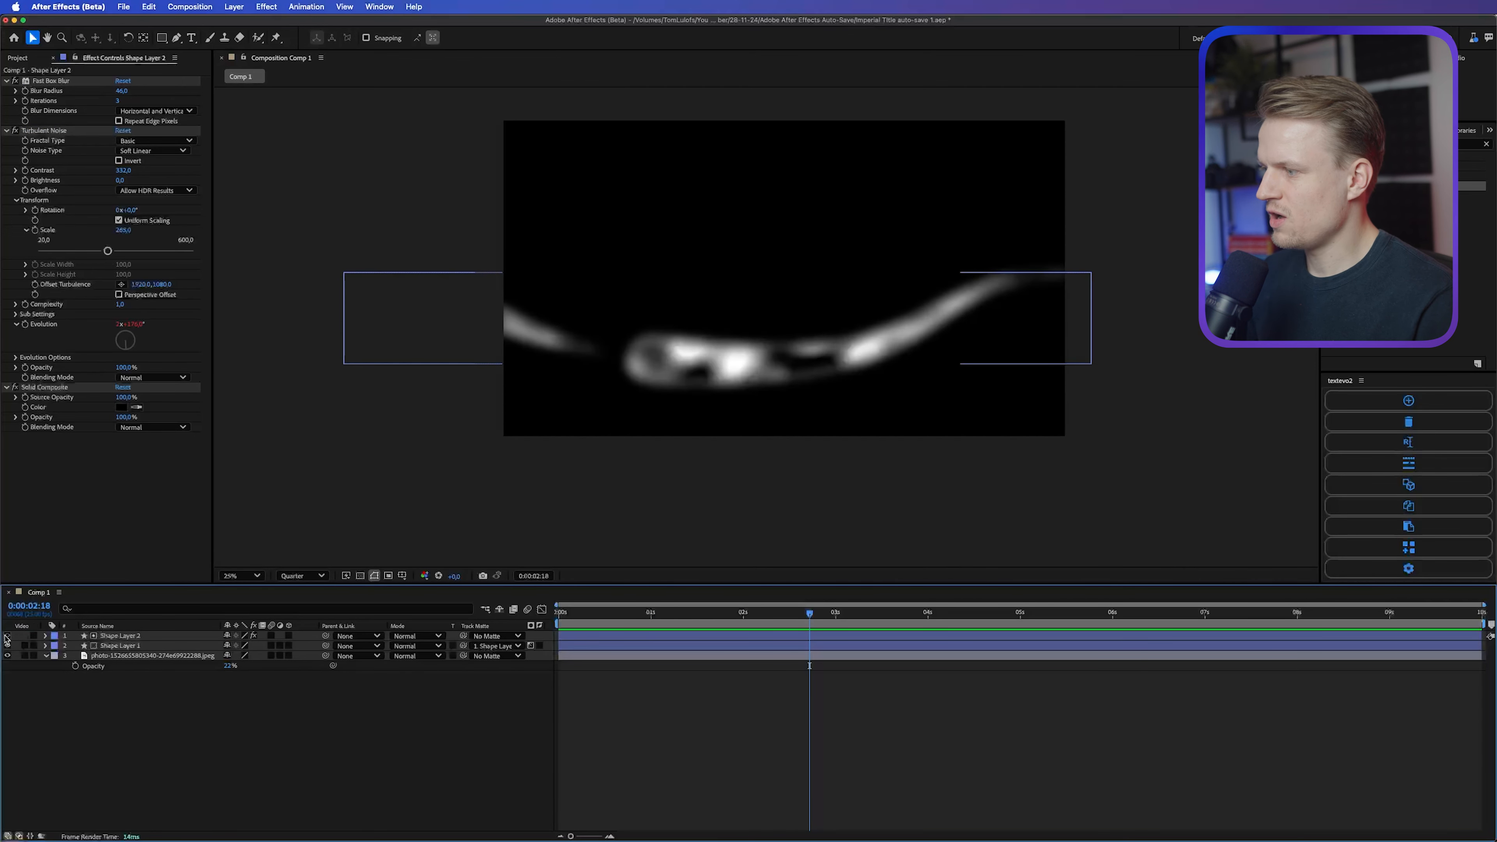
# Step: Hide Shape Layer 2 and check the noise-matted red line at another point in the animation
pyautogui.click(7, 635)
pyautogui.moveTo(798, 616)
pyautogui.mouseDown()
pyautogui.moveTo(587, 616)
pyautogui.moveTo(784, 620)
pyautogui.mouseUp()
pyautogui.press('.')
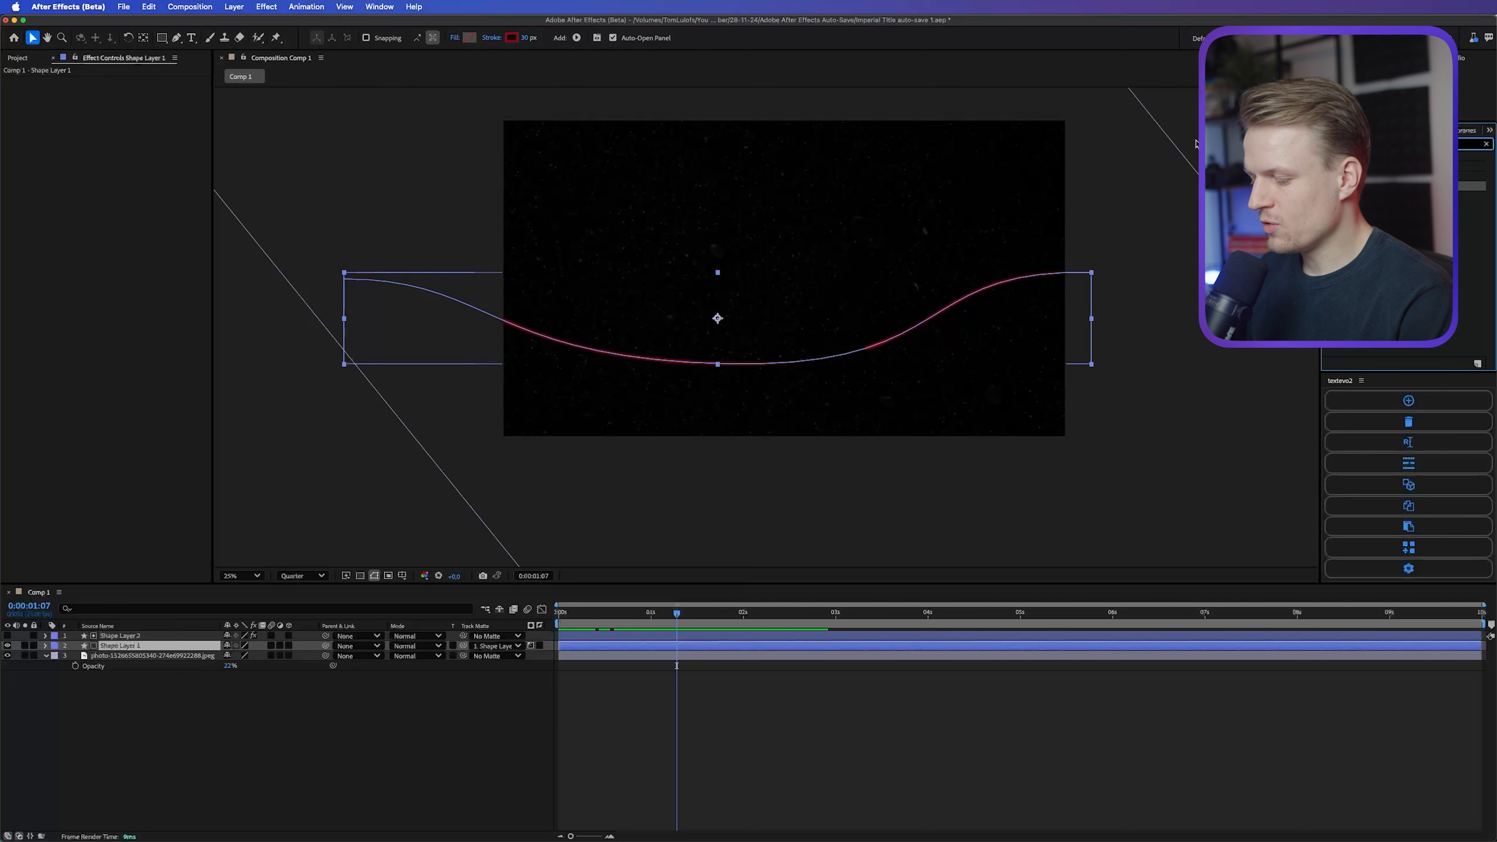
# Step: Add two Glow effects to Shape Layer 1, setting the second glow's radius to 20
pyautogui.write('r')
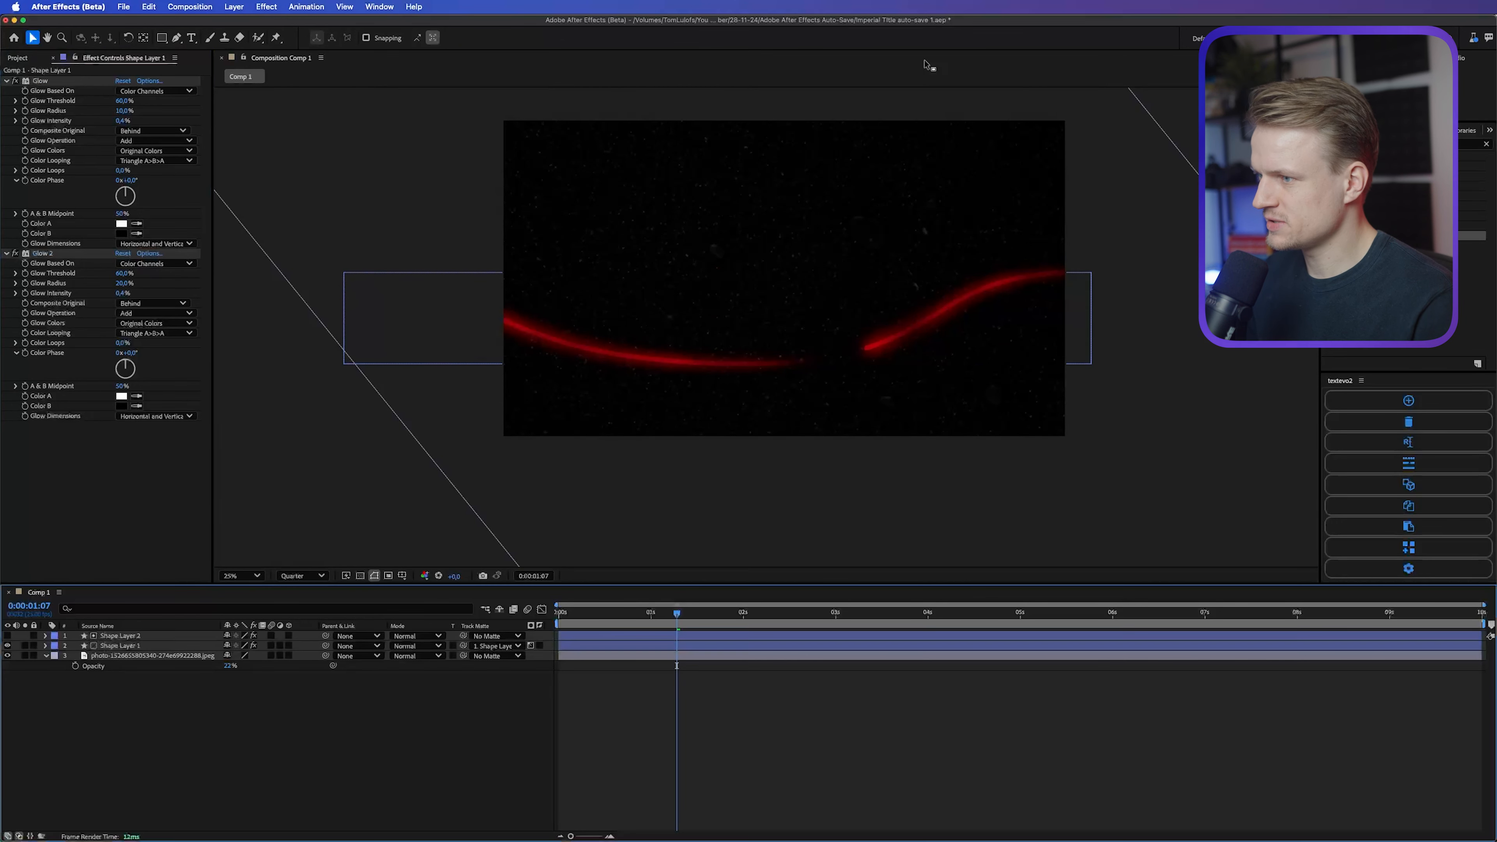
pyautogui.moveTo(676, 613); pyautogui.dragTo(815, 634)
# Step: Move Shape Layer 1 and Shape Layer 2 together slightly upward in the composition
pyautogui.moveTo(808, 338); pyautogui.dragTo(807, 301)
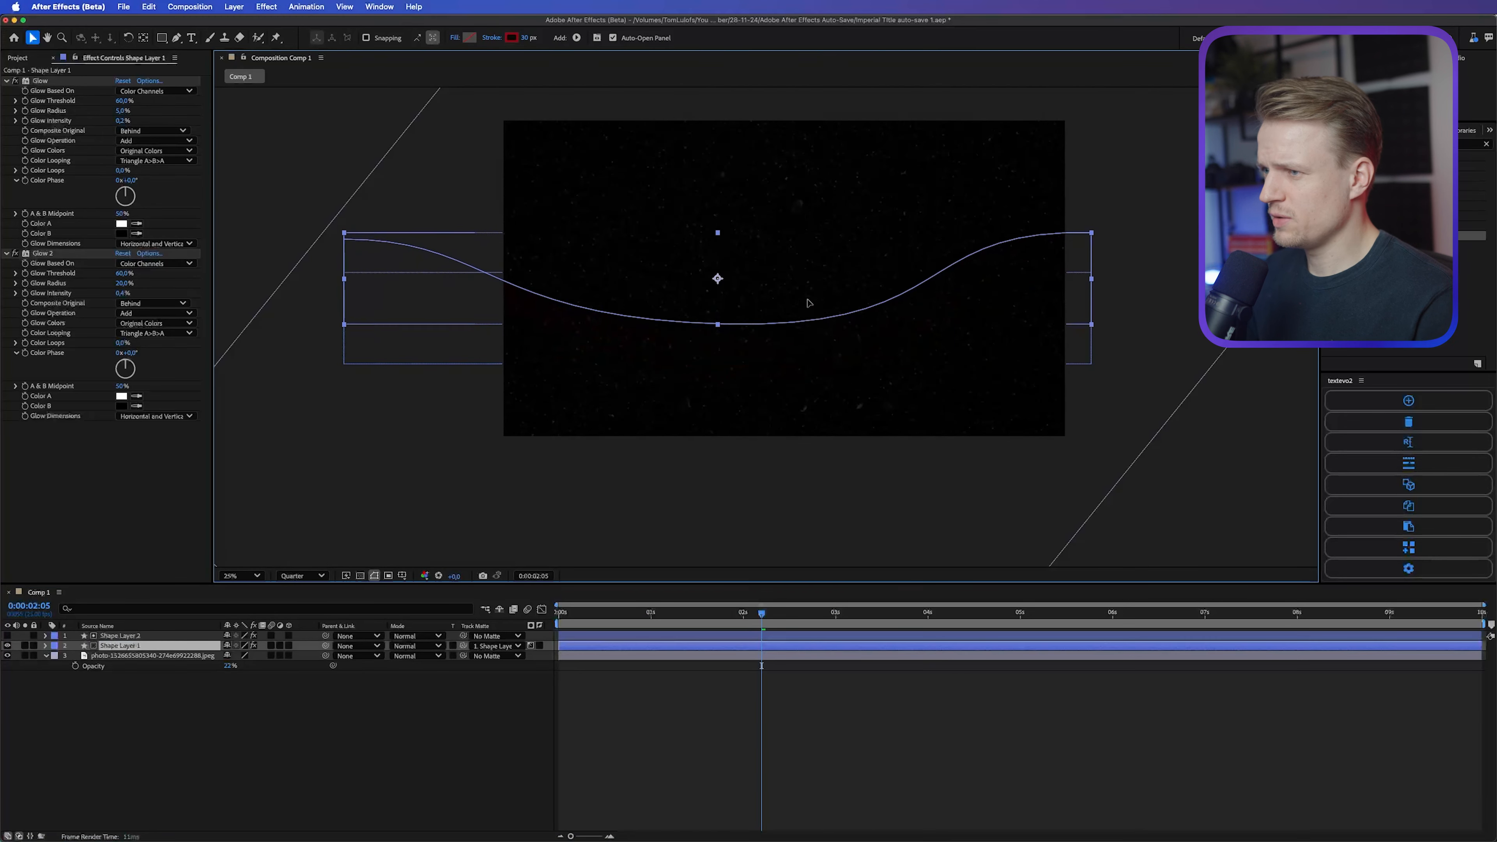
pyautogui.press('super+z')
pyautogui.click(127, 657)
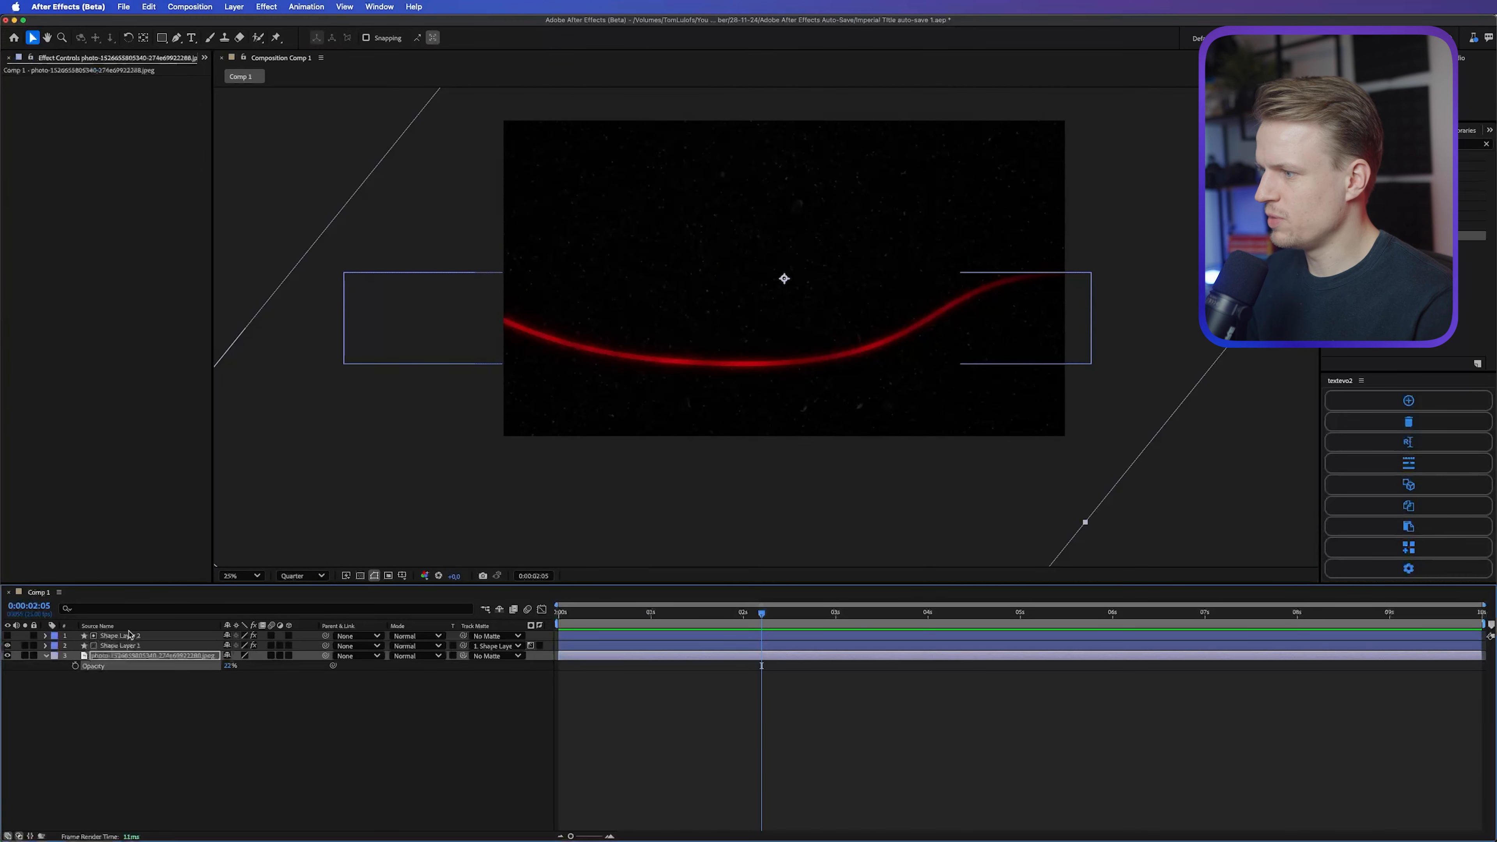
pyautogui.click(126, 637)
pyautogui.keyDown('shift'); pyautogui.click(127, 646); pyautogui.keyUp('shift')
pyautogui.moveTo(895, 318); pyautogui.dragTo(892, 275)
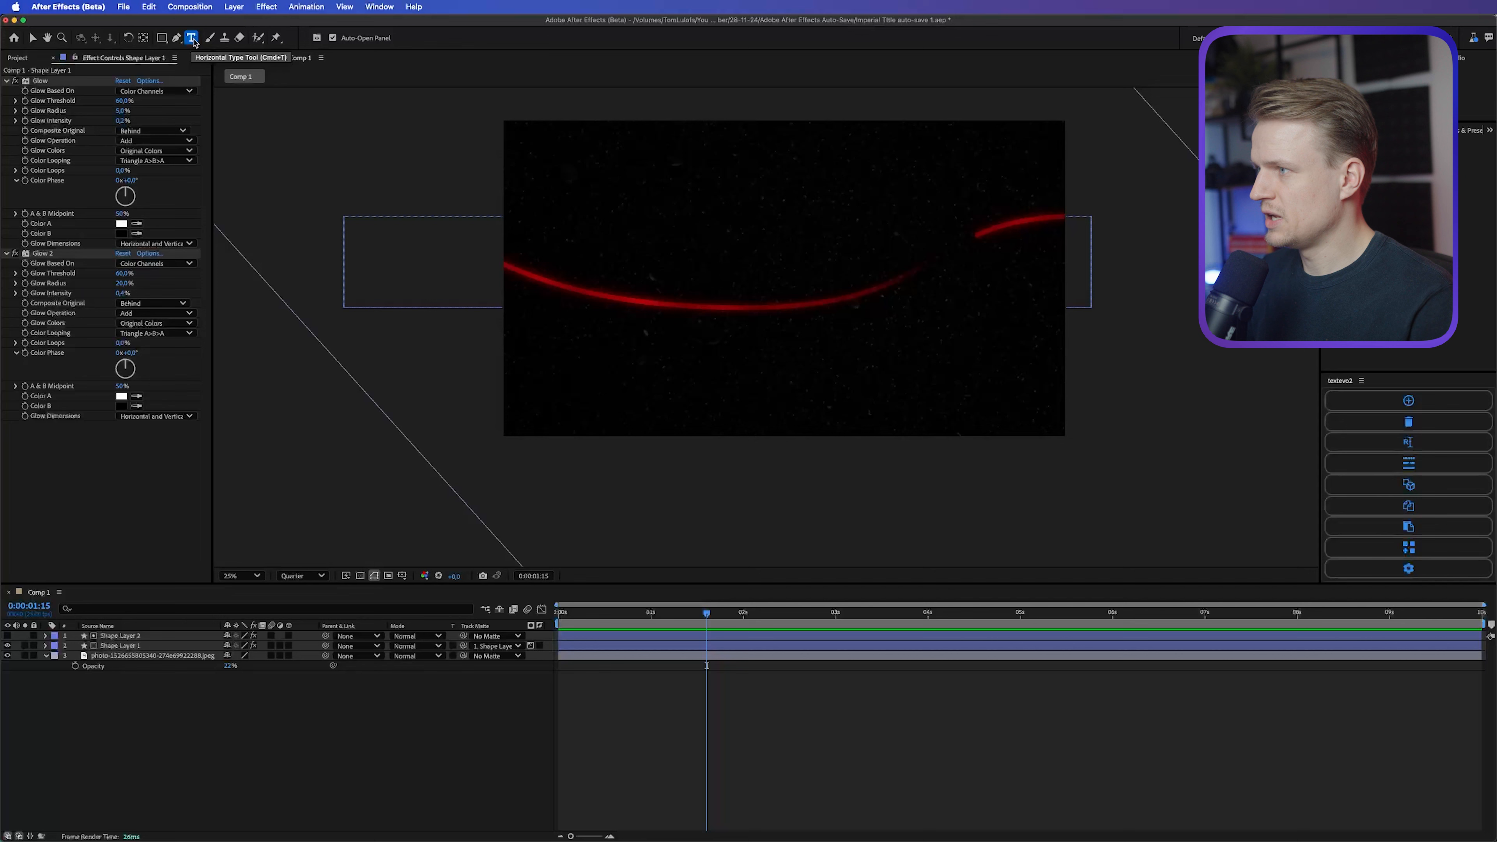
# Step: Add a text layer reading "THE CIGARETTE" above the red curve
pyautogui.click(192, 38)
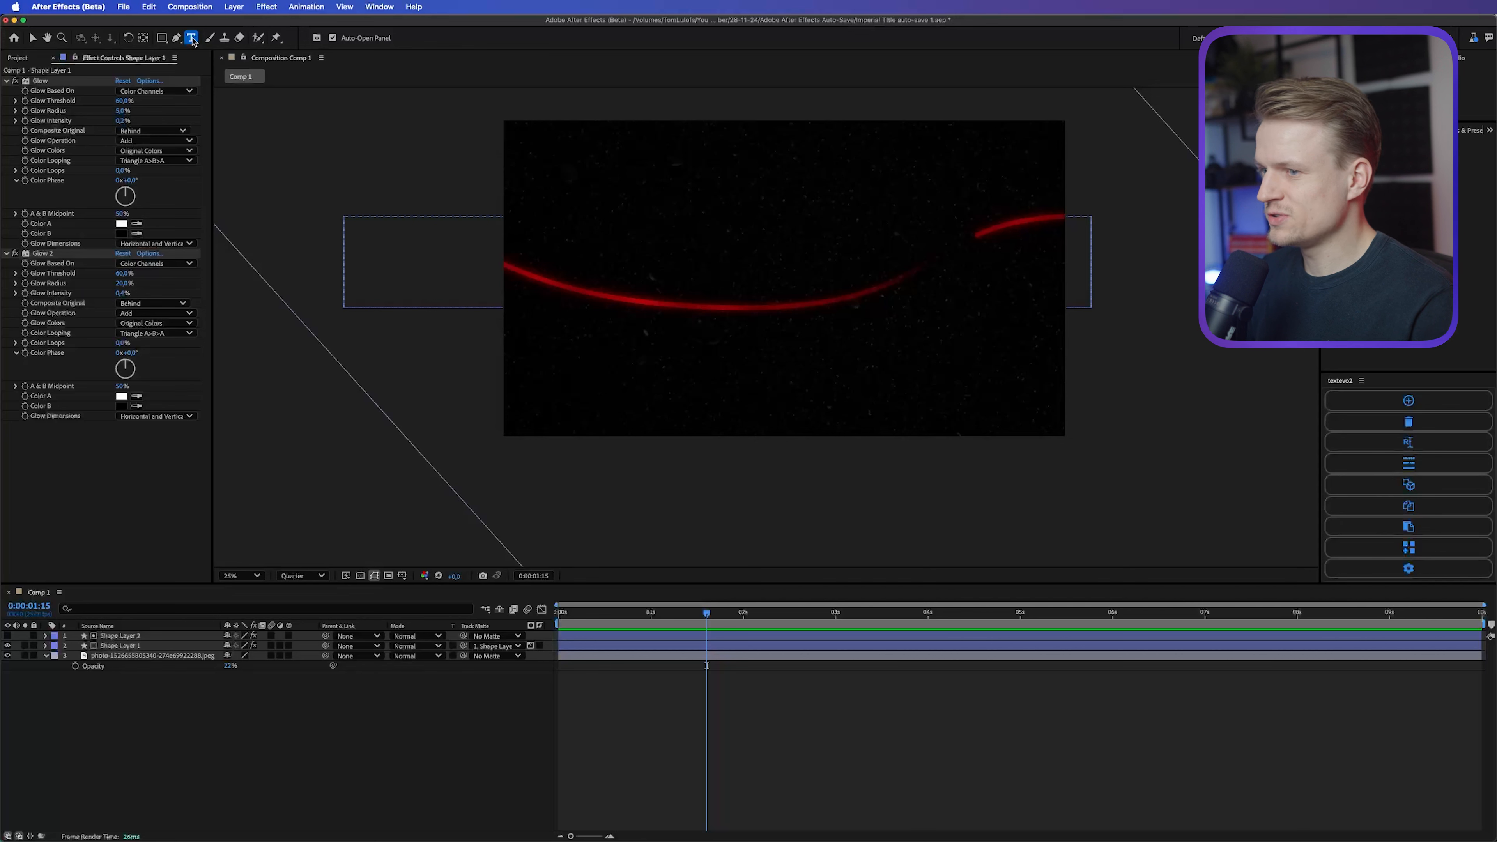
pyautogui.click(722, 235)
pyautogui.write('THE')
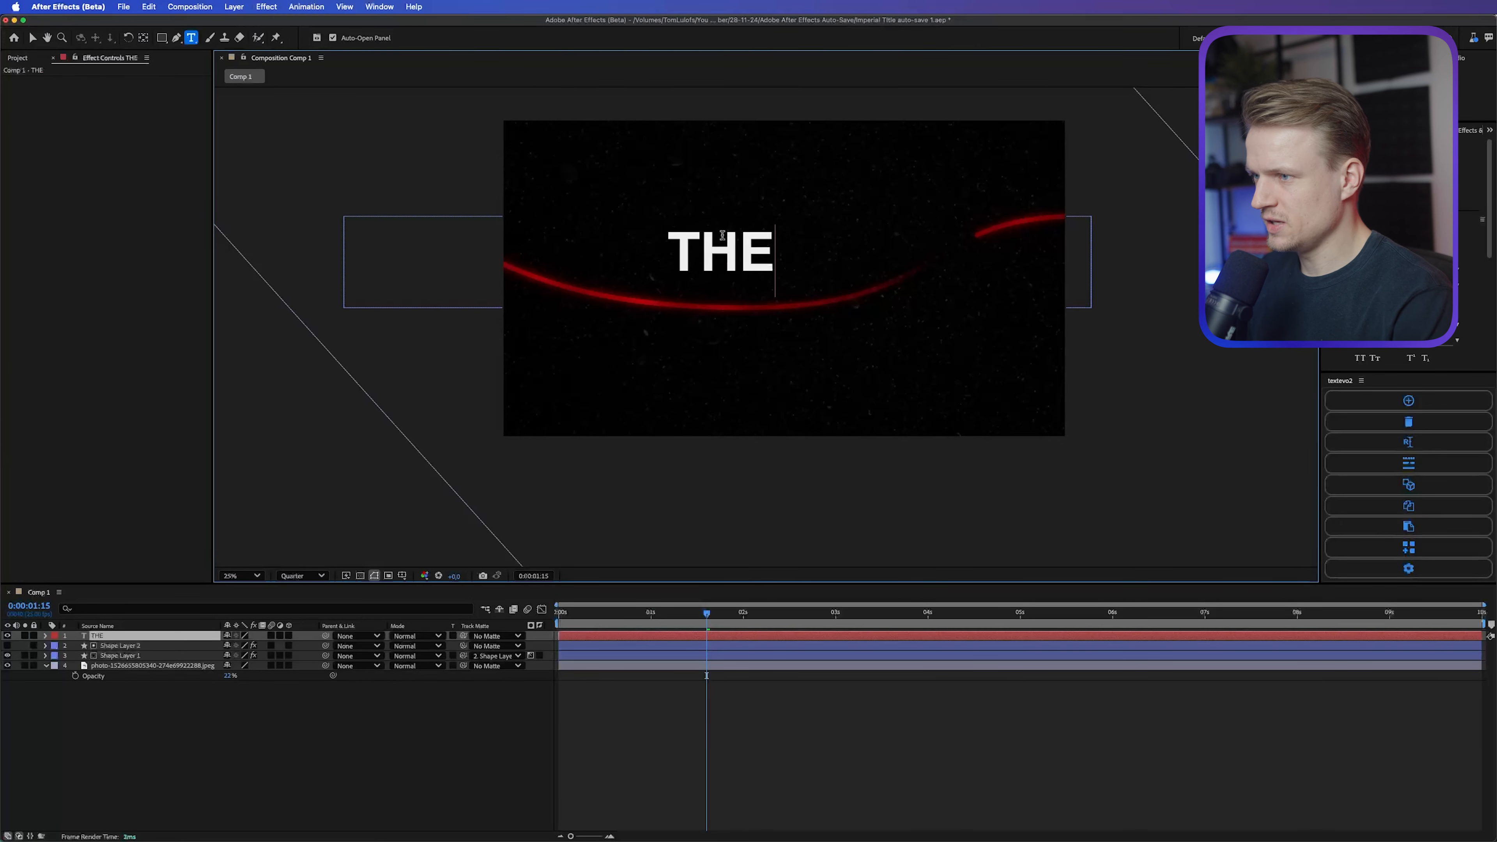
pyautogui.write(' CIGARETTE')
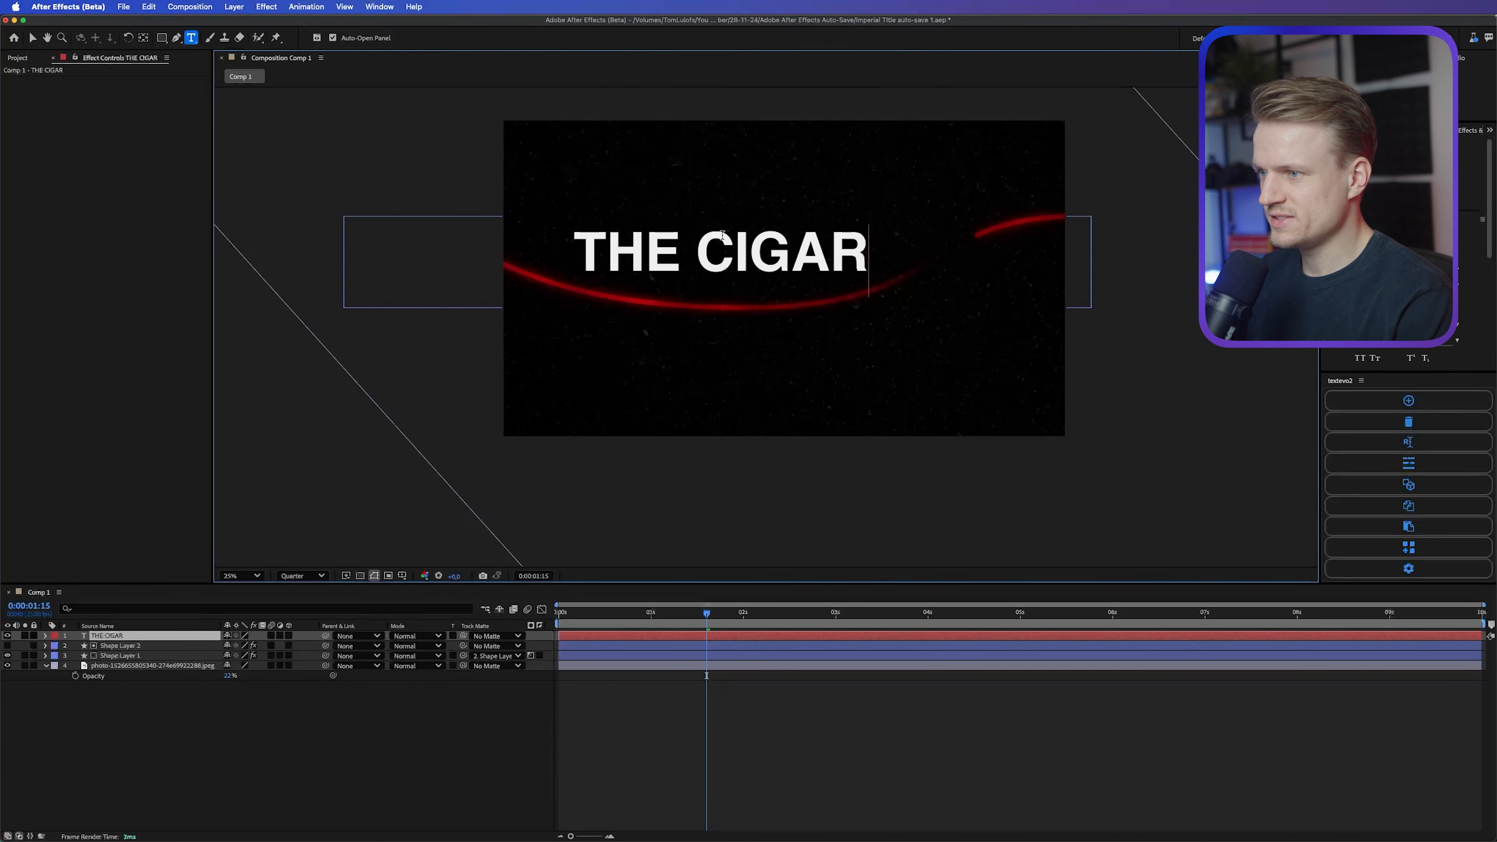
# Step: Set the title in the Touche typeface at a smaller size and center it horizontally in the composition
pyautogui.press('super+a')
pyautogui.write('touche')
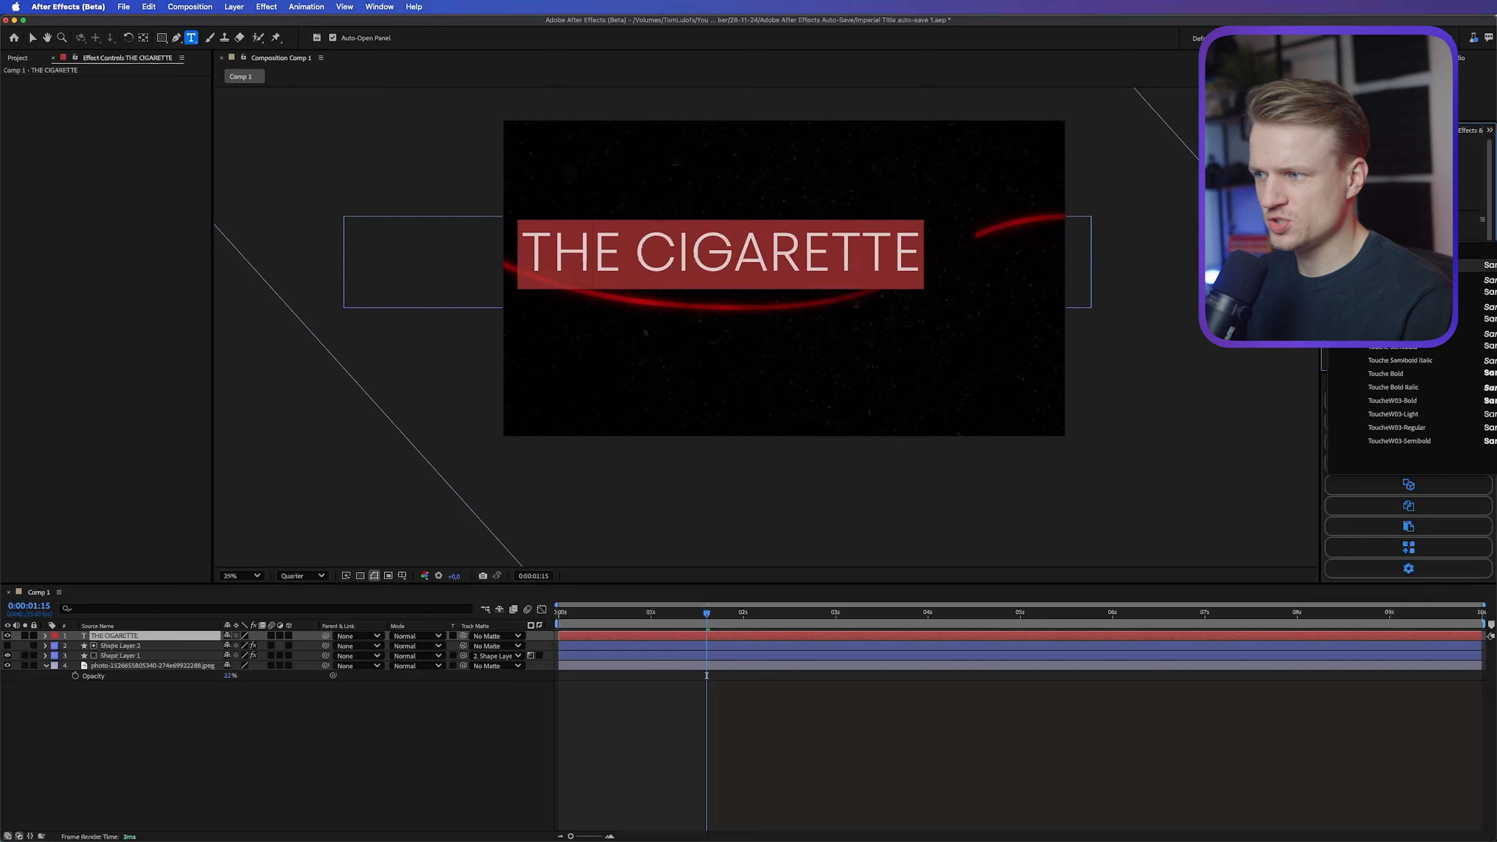
pyautogui.press('Return')
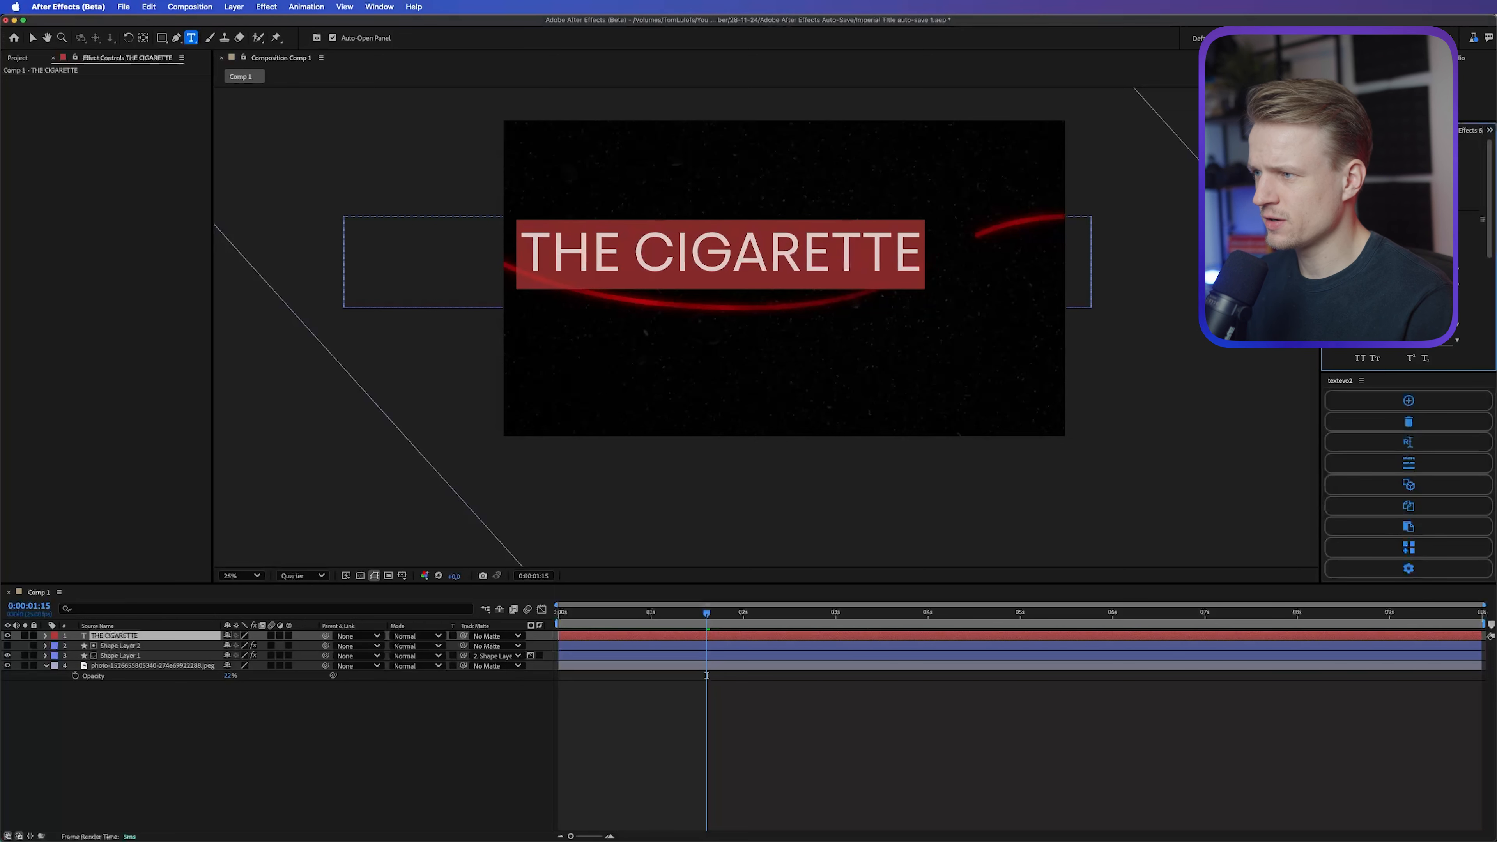
pyautogui.moveTo(1361, 269); pyautogui.dragTo(1285, 269)
pyautogui.click(1414, 94)
pyautogui.press('v')
pyautogui.moveTo(849, 259)
pyautogui.mouseDown()
pyautogui.moveTo(849, 272)
pyautogui.moveTo(850, 254)
pyautogui.mouseUp()
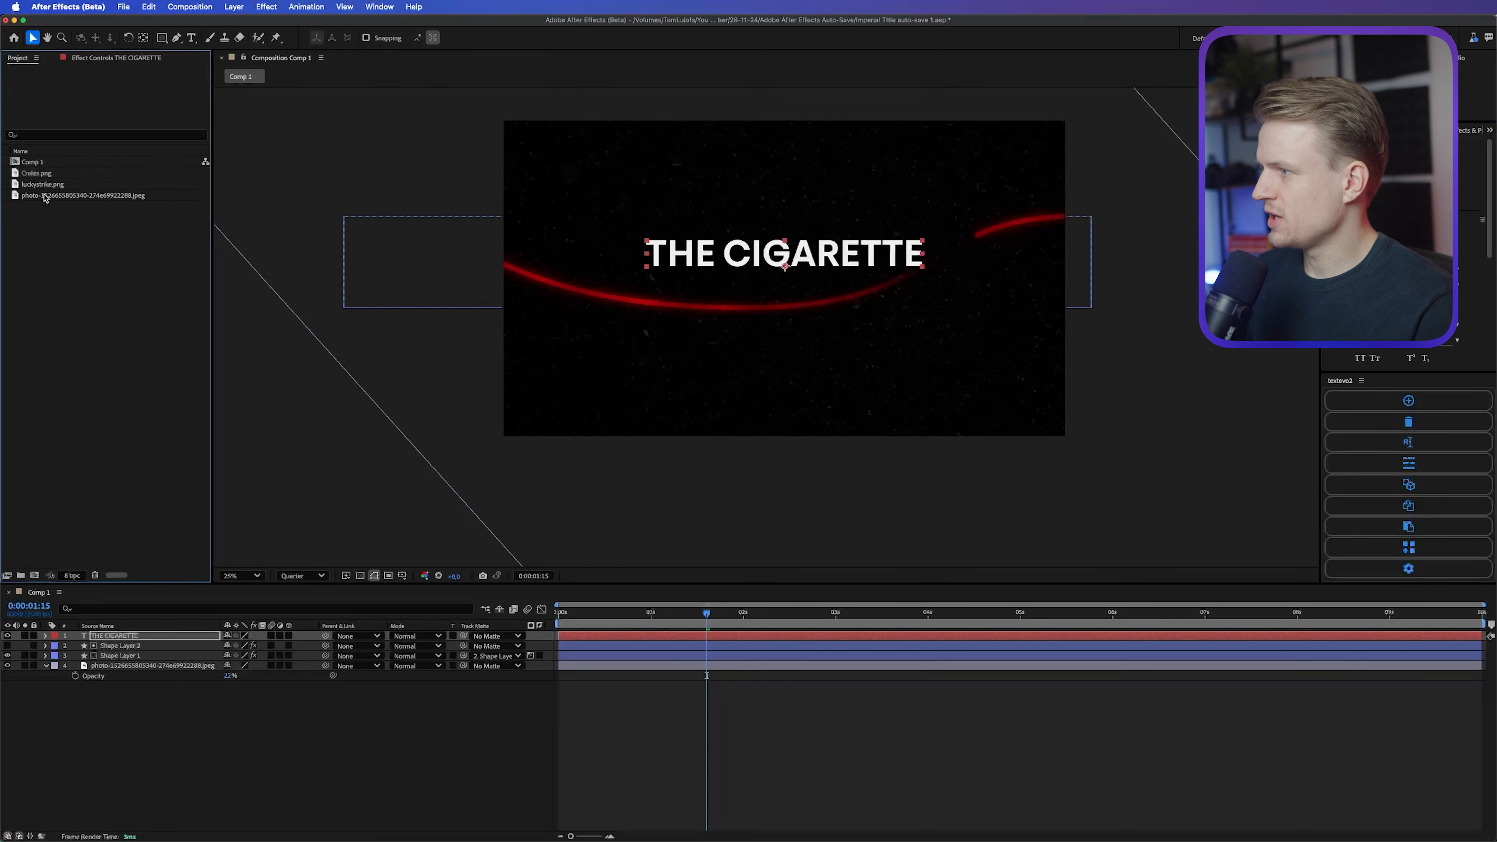
# Step: Place luckystrike.png just below the title in the composition, enlarged and rotated by about -1.3°
pyautogui.click(43, 184)
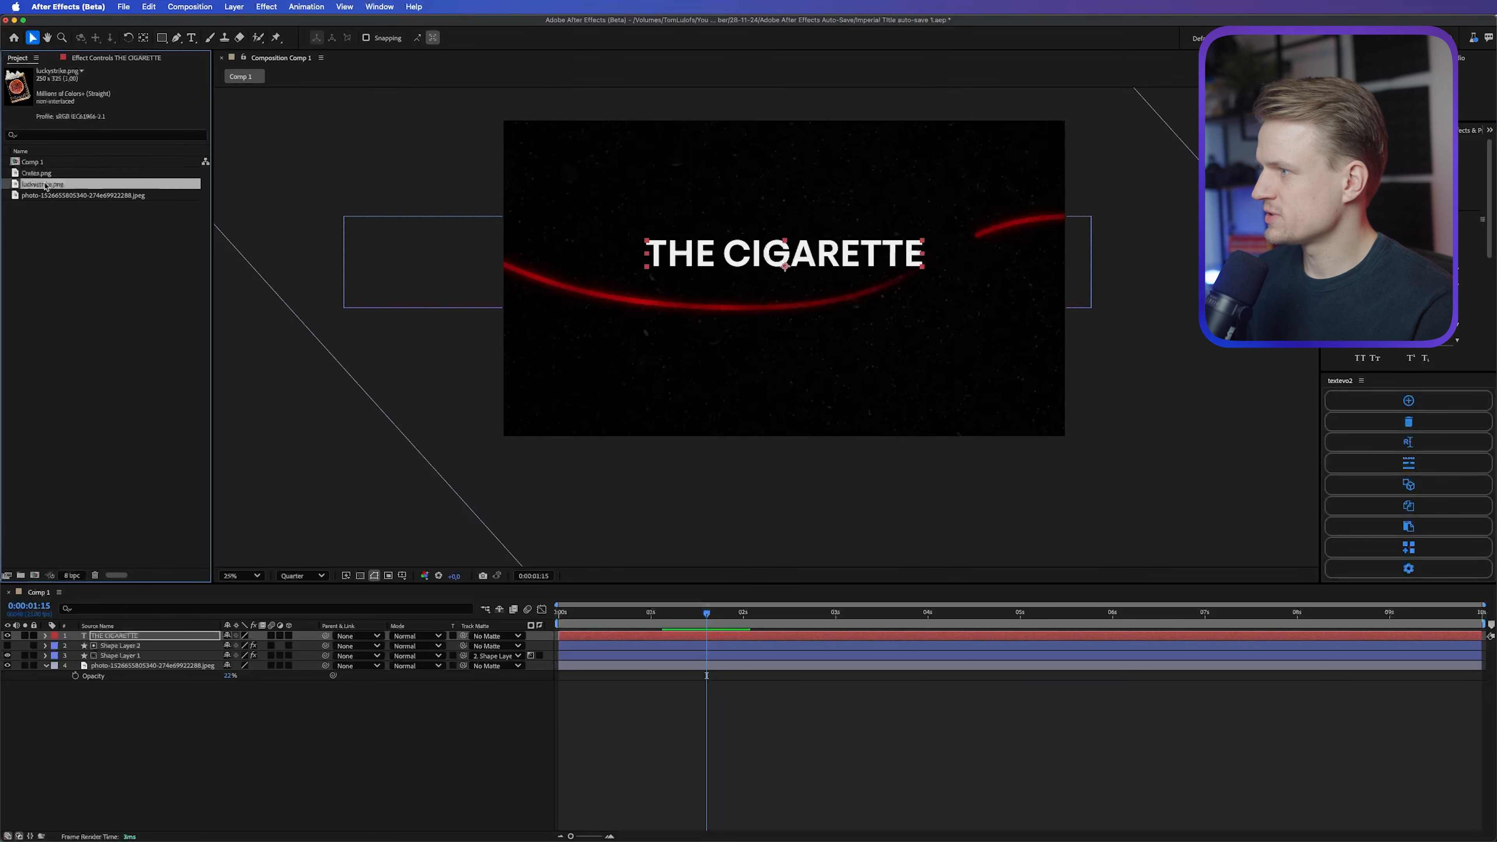
pyautogui.moveTo(43, 188); pyautogui.dragTo(783, 282)
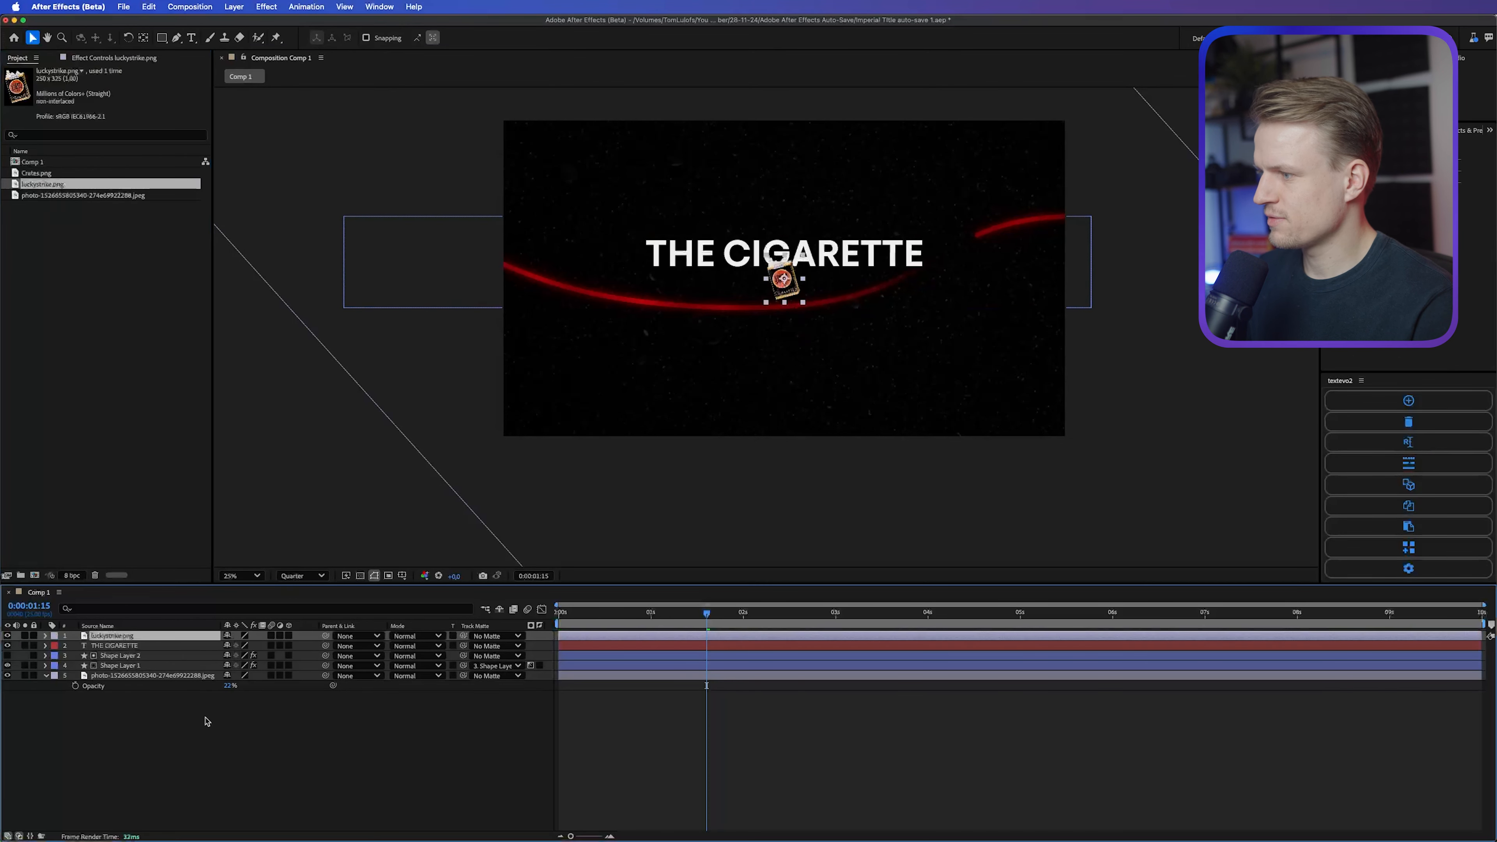
pyautogui.press('s')
pyautogui.moveTo(254, 651); pyautogui.dragTo(459, 539)
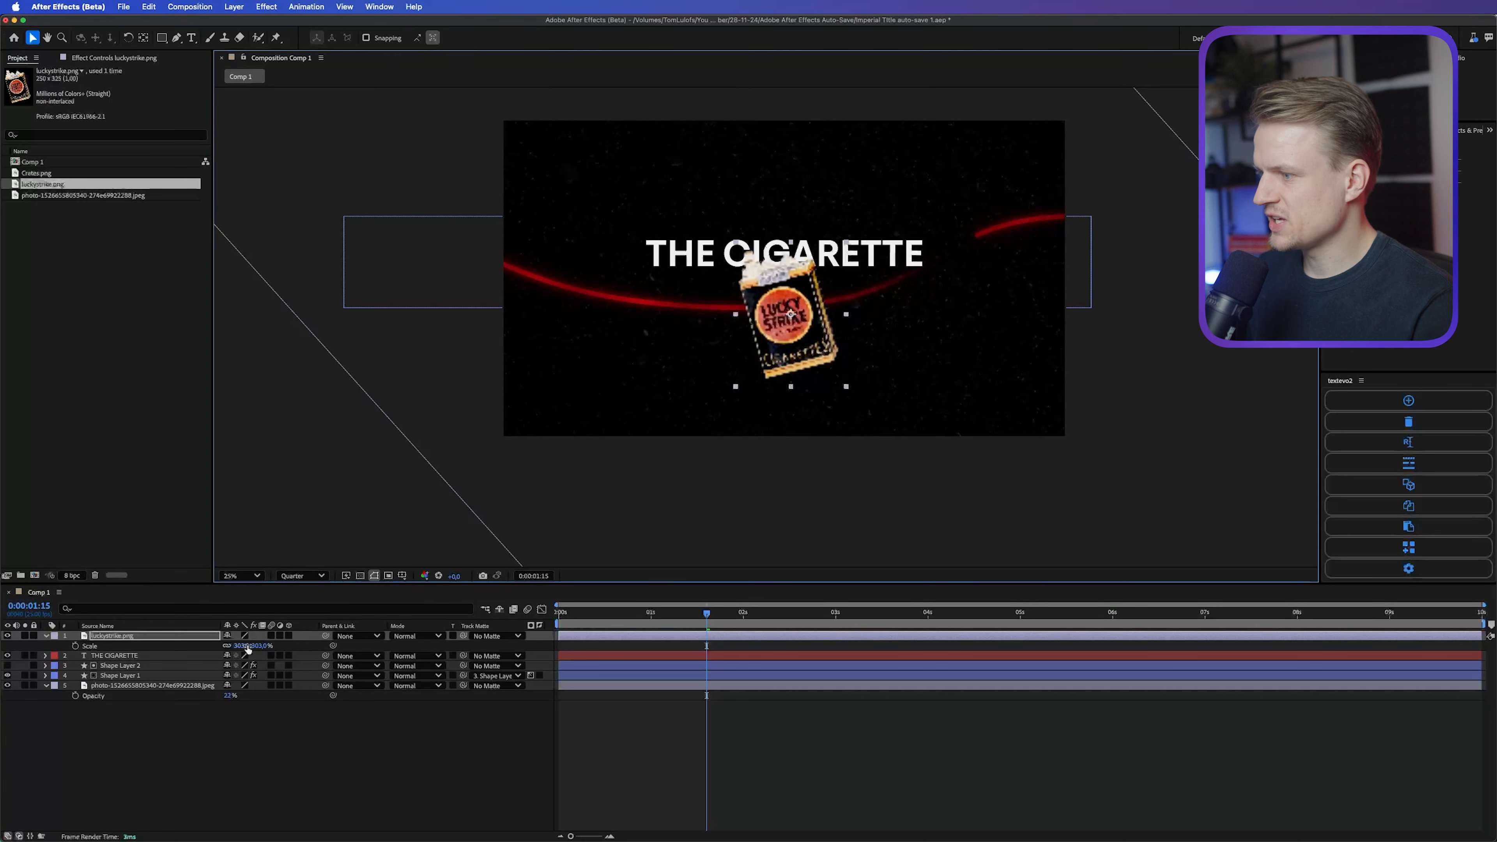
pyautogui.moveTo(256, 649); pyautogui.dragTo(236, 631)
pyautogui.press('r')
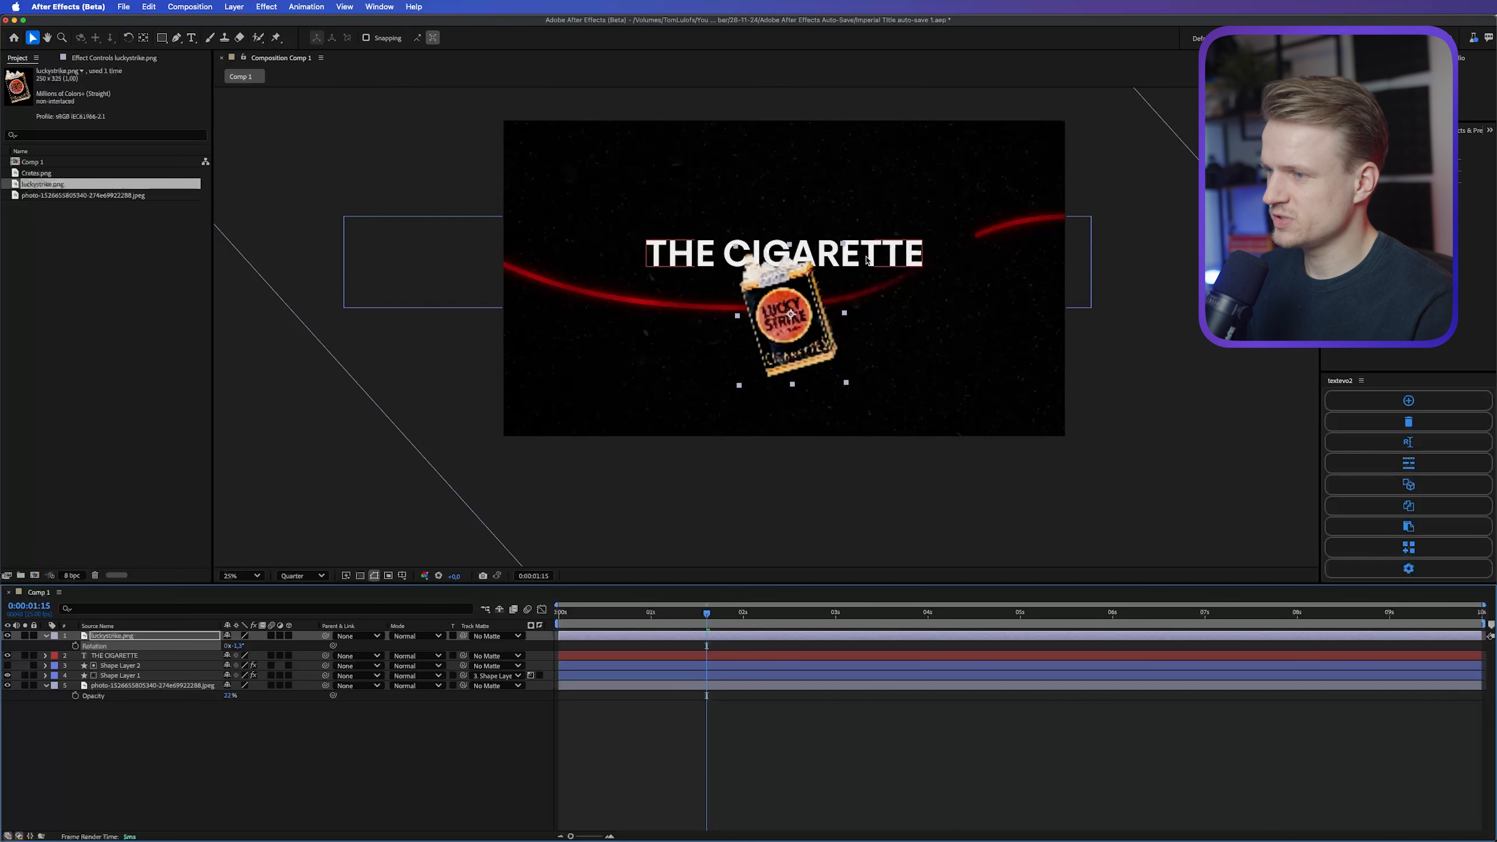
# Step: Move the title and the cigarette pack together slightly upward in the composition
pyautogui.keyDown('shift'); pyautogui.click(866, 260); pyautogui.keyUp('shift')
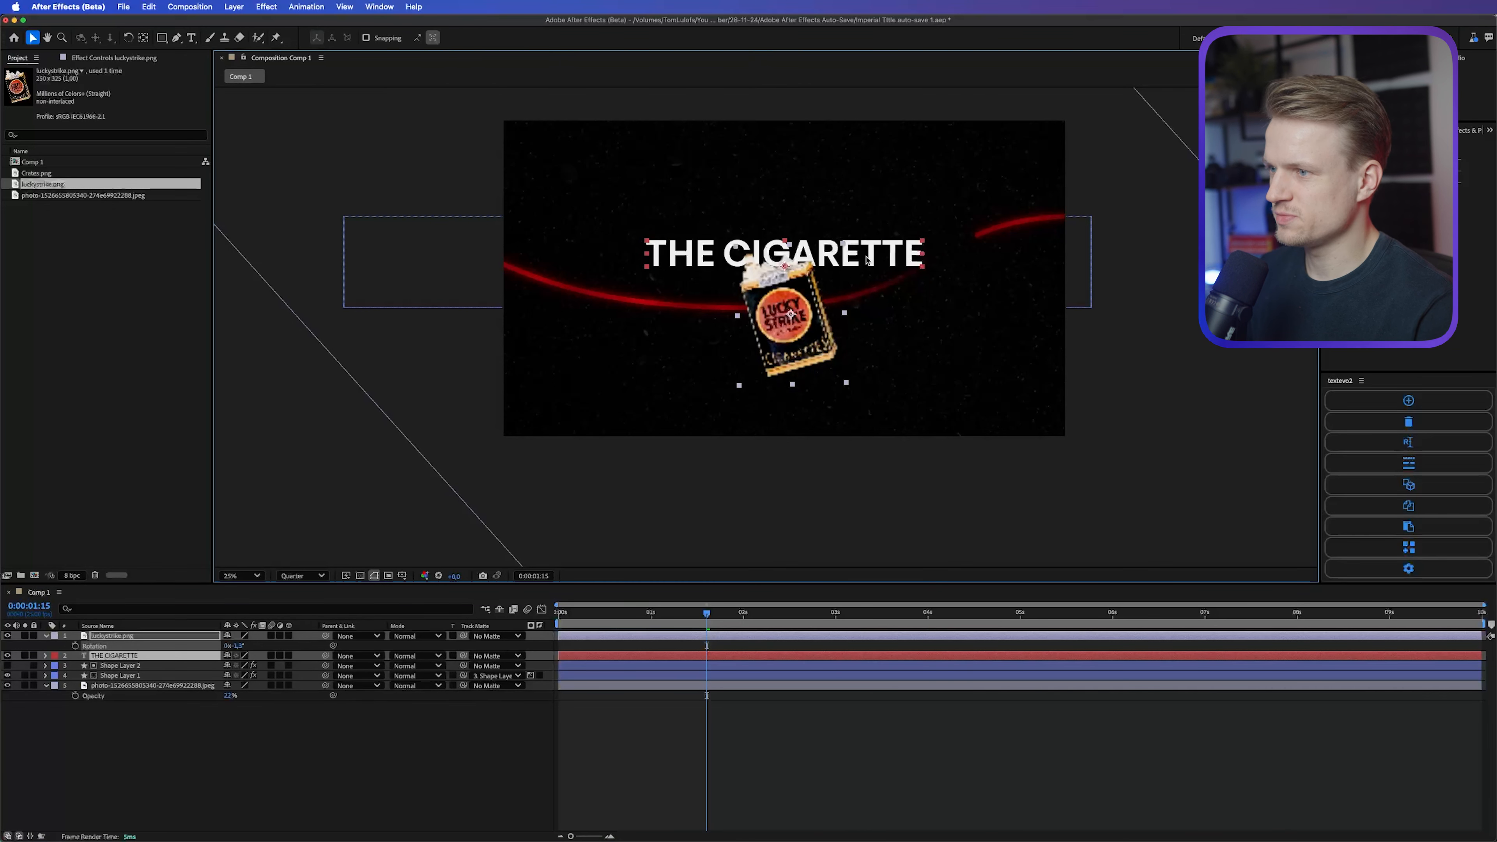
pyautogui.hotkey('shift', 'Up')
pyautogui.hotkey('shift', 'Up')
pyautogui.hotkey('shift', 'Up')
pyautogui.hotkey('shift', 'Up')
pyautogui.hotkey('shift', 'Up')
pyautogui.hotkey('shift', 'Up')
pyautogui.hotkey('shift', 'Up')
pyautogui.hotkey('shift', 'Up')
pyautogui.hotkey('shift', 'Up')
pyautogui.hotkey('shift', 'Up')
pyautogui.hotkey('shift', 'Up')
pyautogui.hotkey('shift', 'Up')
pyautogui.hotkey('shift', 'Up')
pyautogui.hotkey('shift', 'Up')
pyautogui.hotkey('shift', 'Up')
pyautogui.hotkey('shift', 'Up')
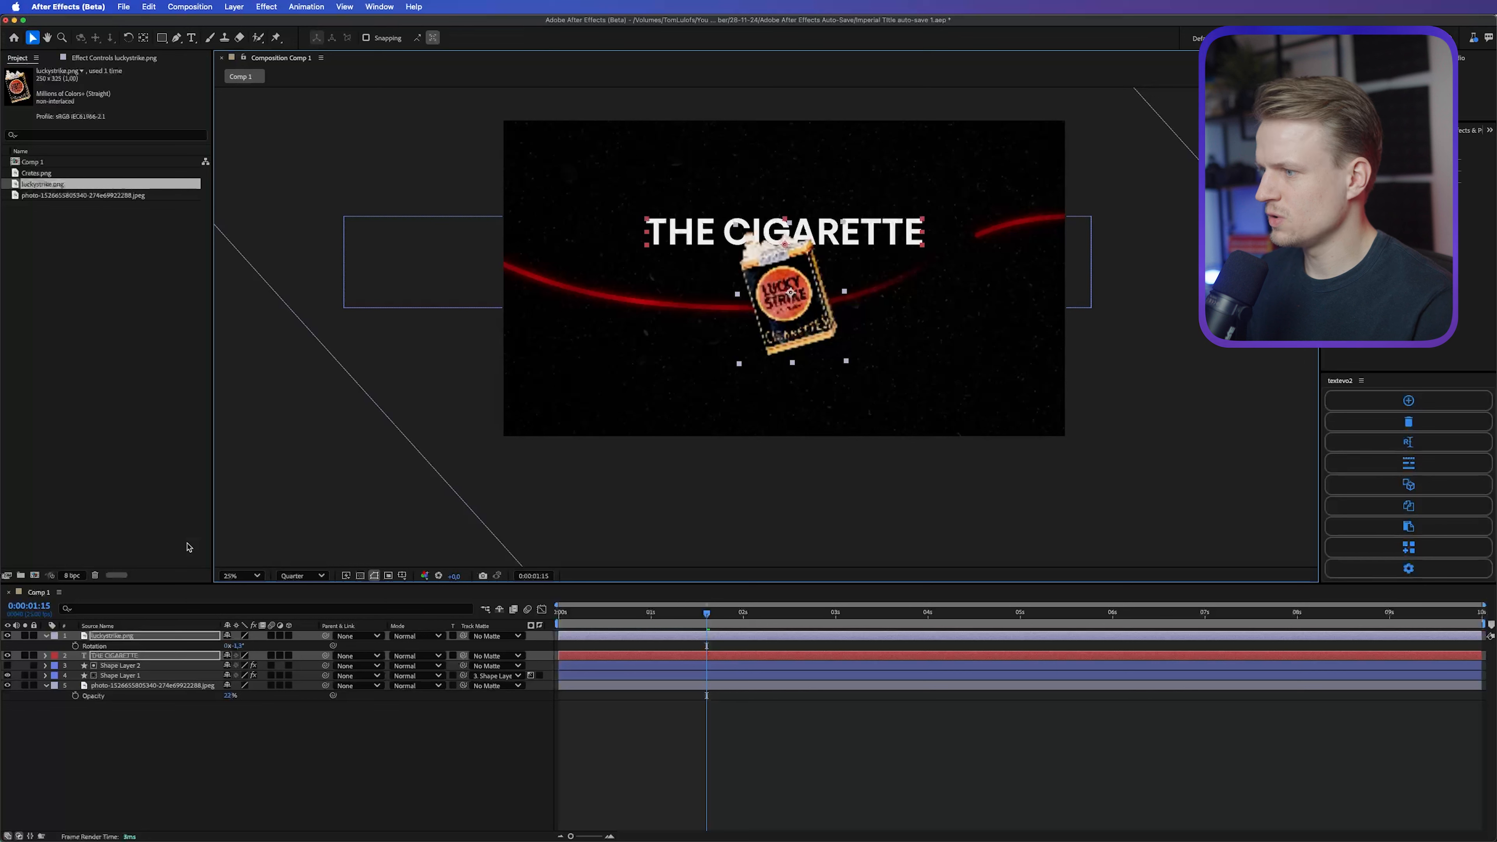
# Step: Set the composition preview resolution to Full and deselect all layers
pyautogui.click(302, 575)
pyautogui.click(295, 613)
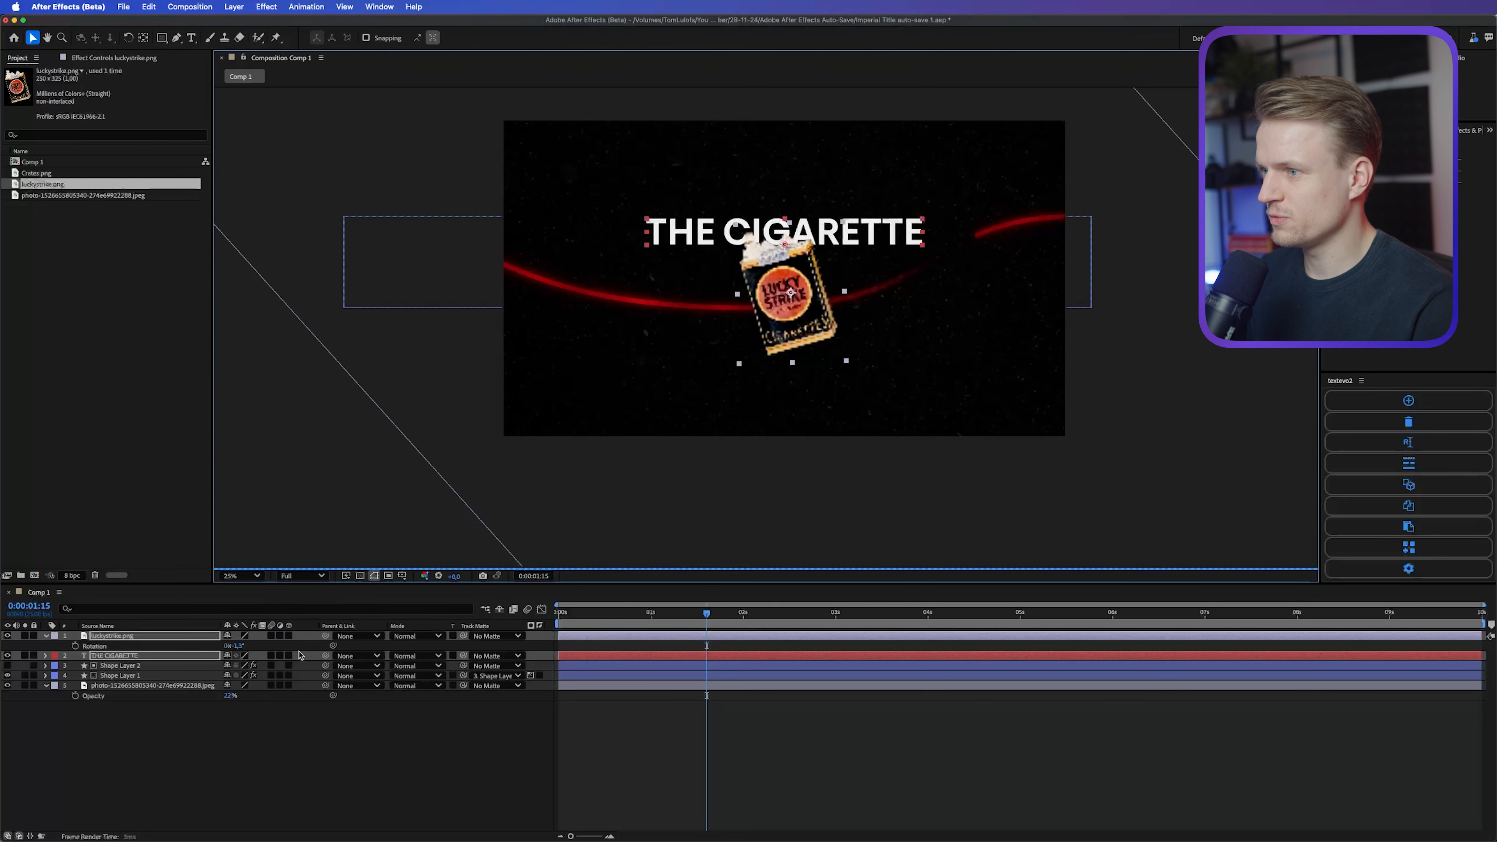
pyautogui.click(301, 746)
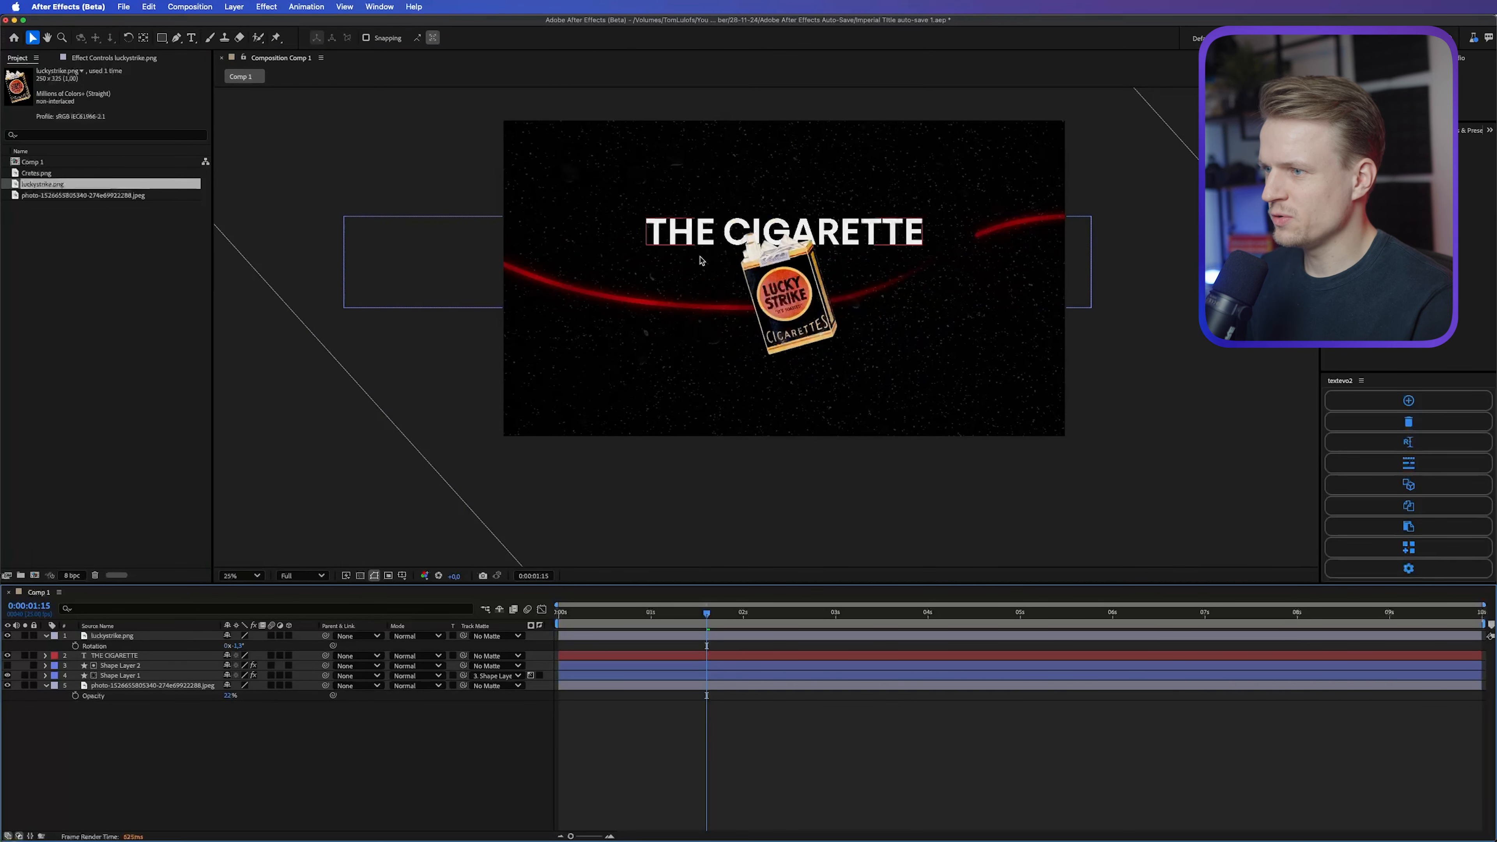
# Step: Apply a Tint effect to the luckystrike.png layer
pyautogui.click(807, 315)
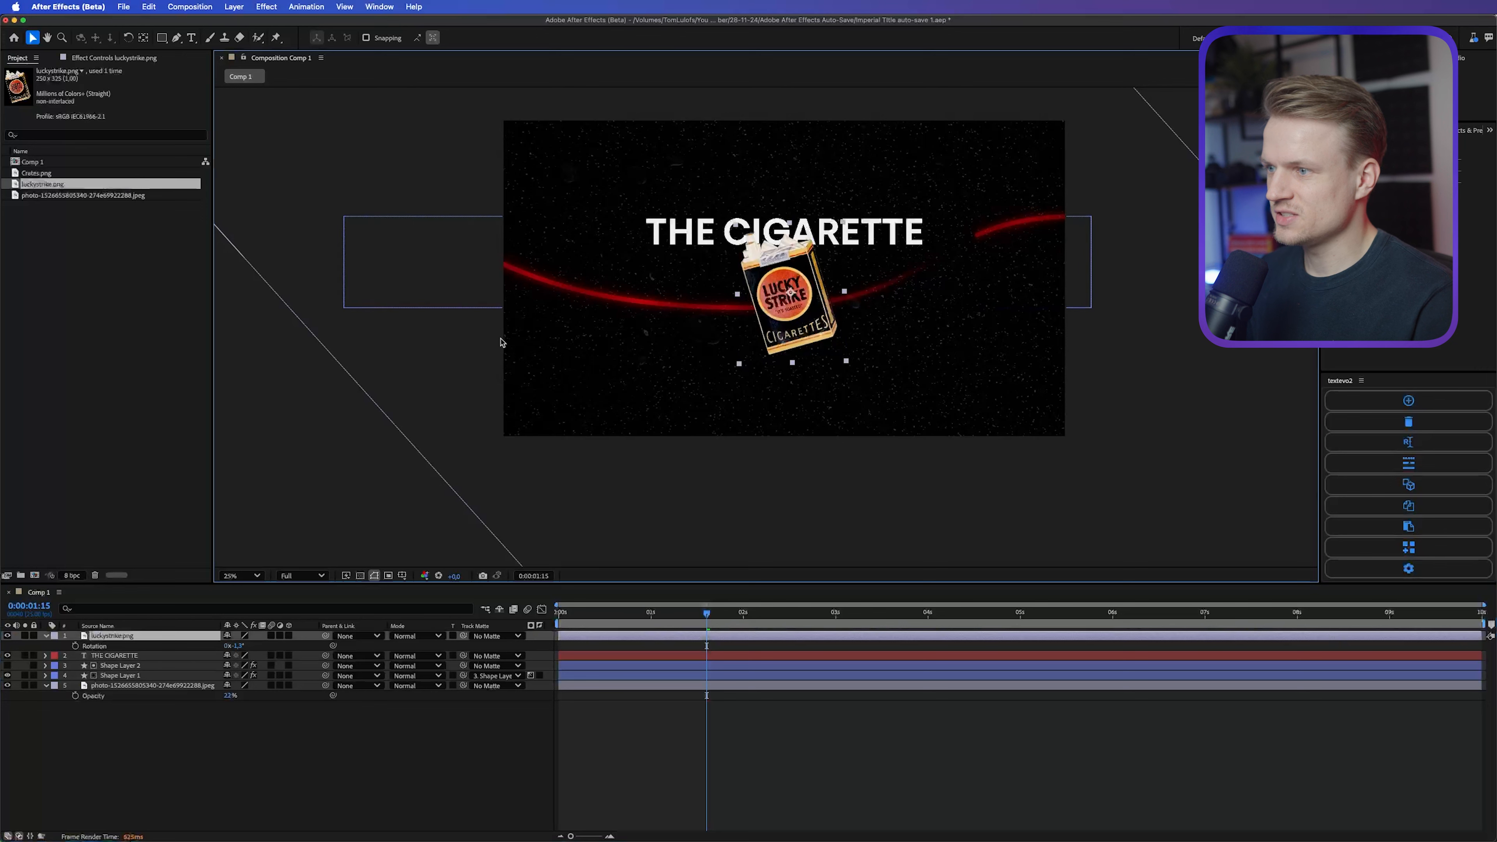
pyautogui.click(1458, 132)
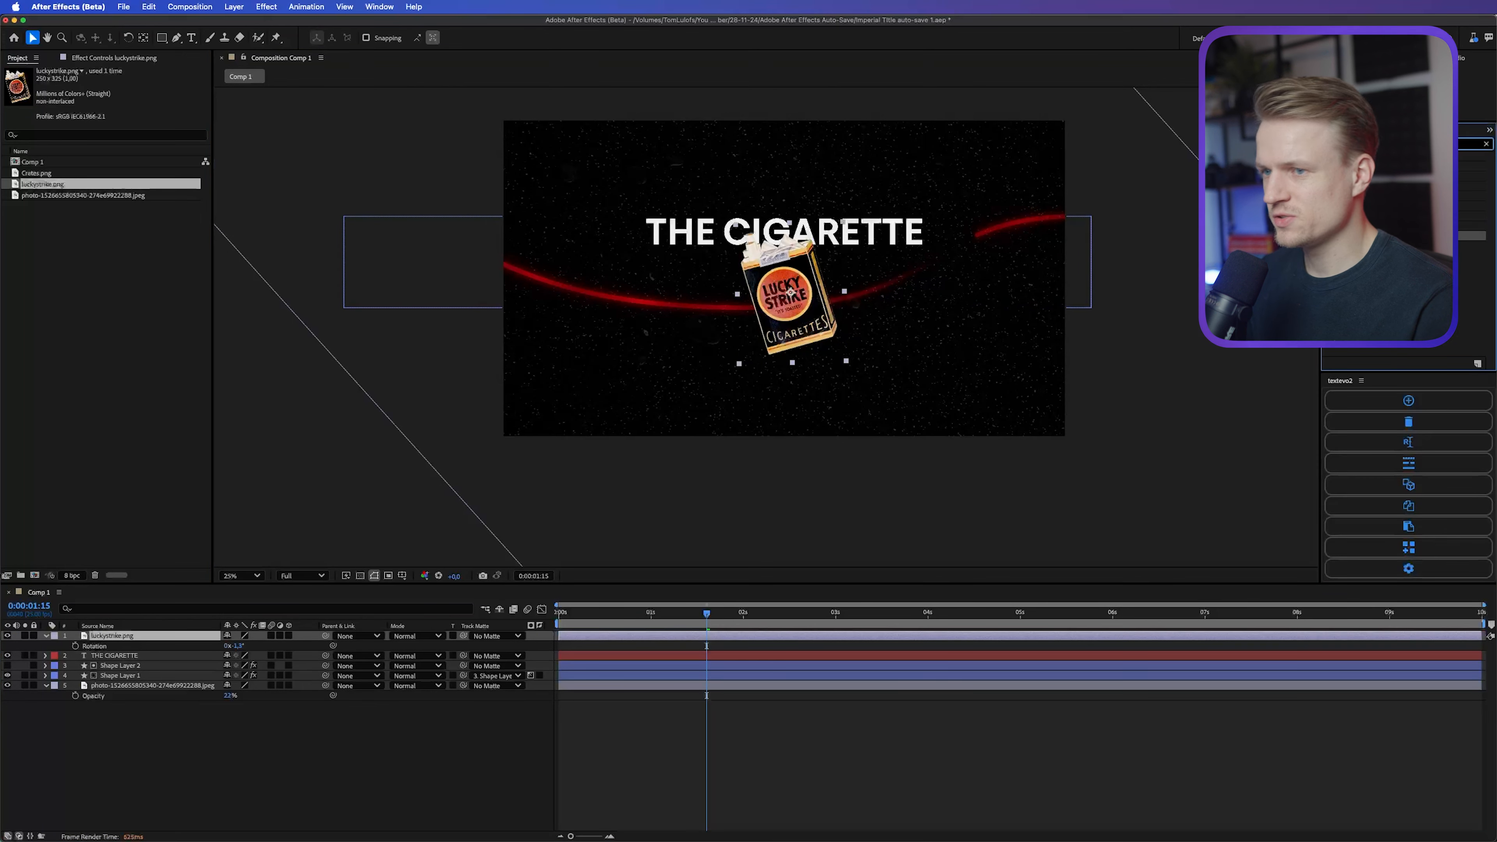
pyautogui.write('tint')
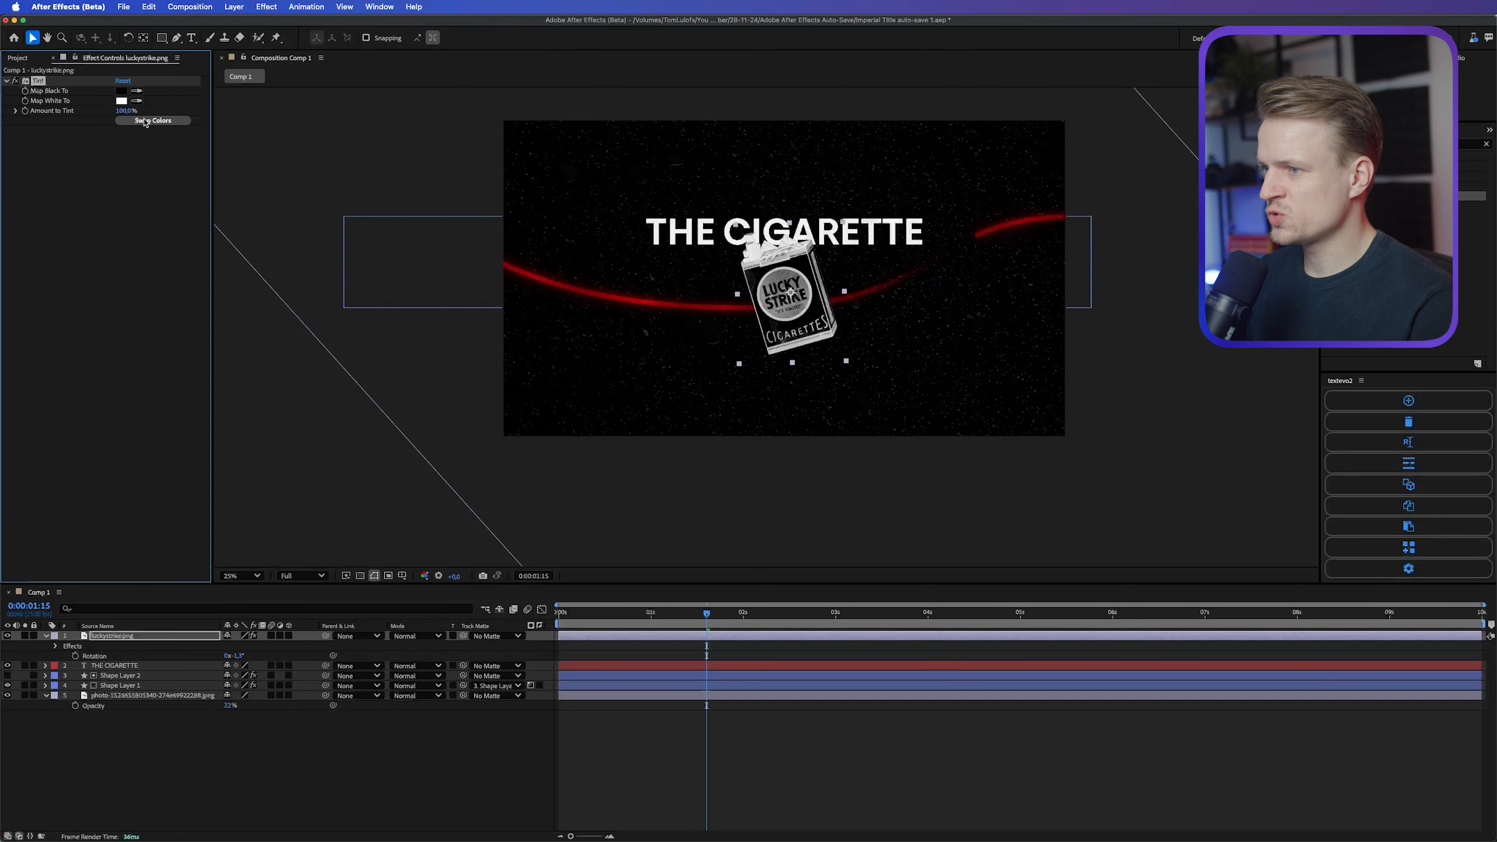
# Step: Swap the tint's two colors and set Map White To to the near-black 090909
pyautogui.click(145, 121)
pyautogui.click(121, 101)
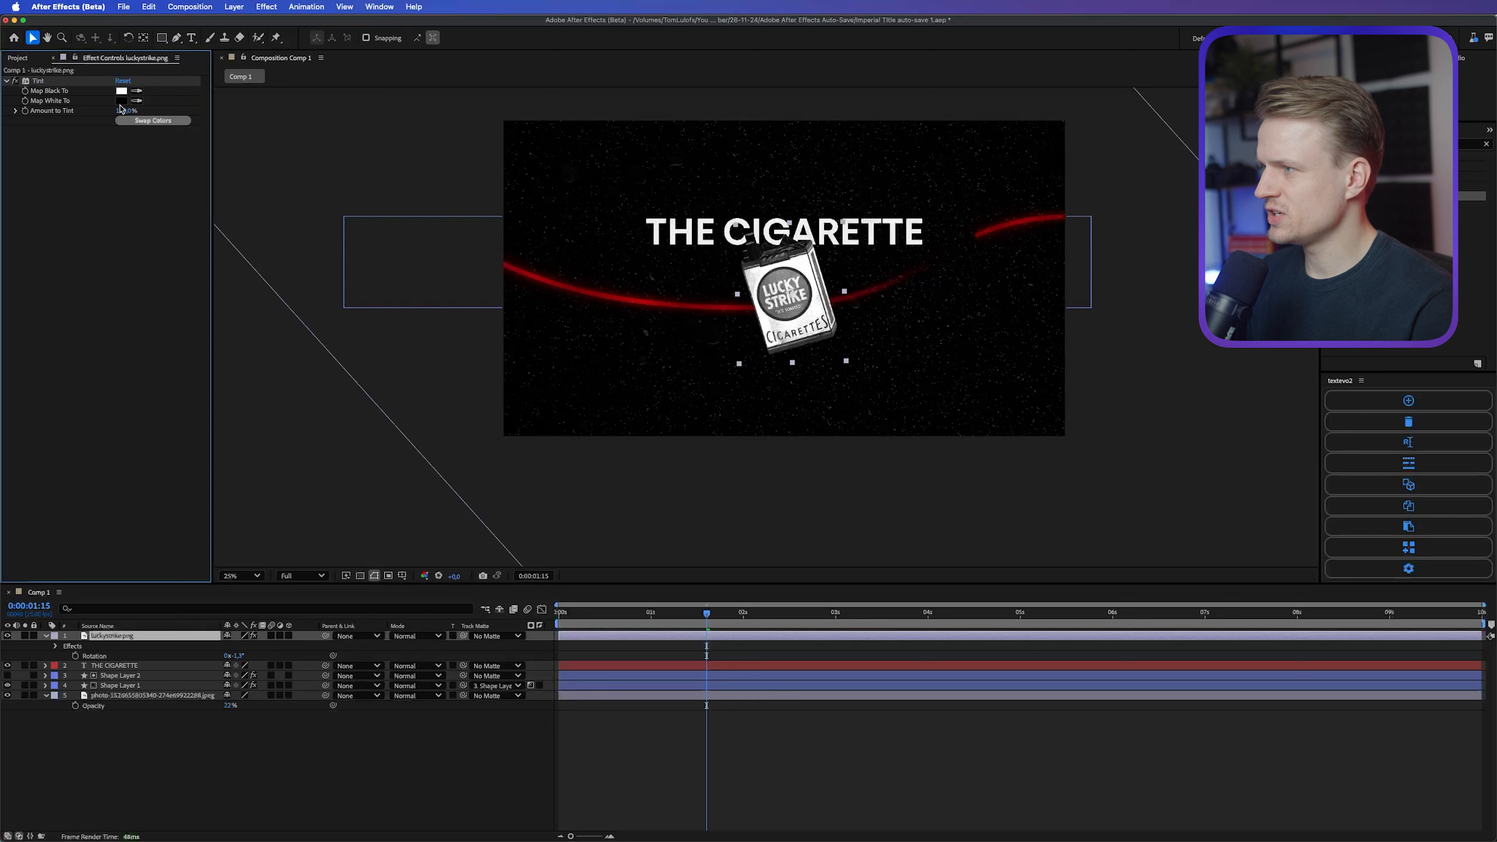
pyautogui.moveTo(625, 497); pyautogui.dragTo(575, 512)
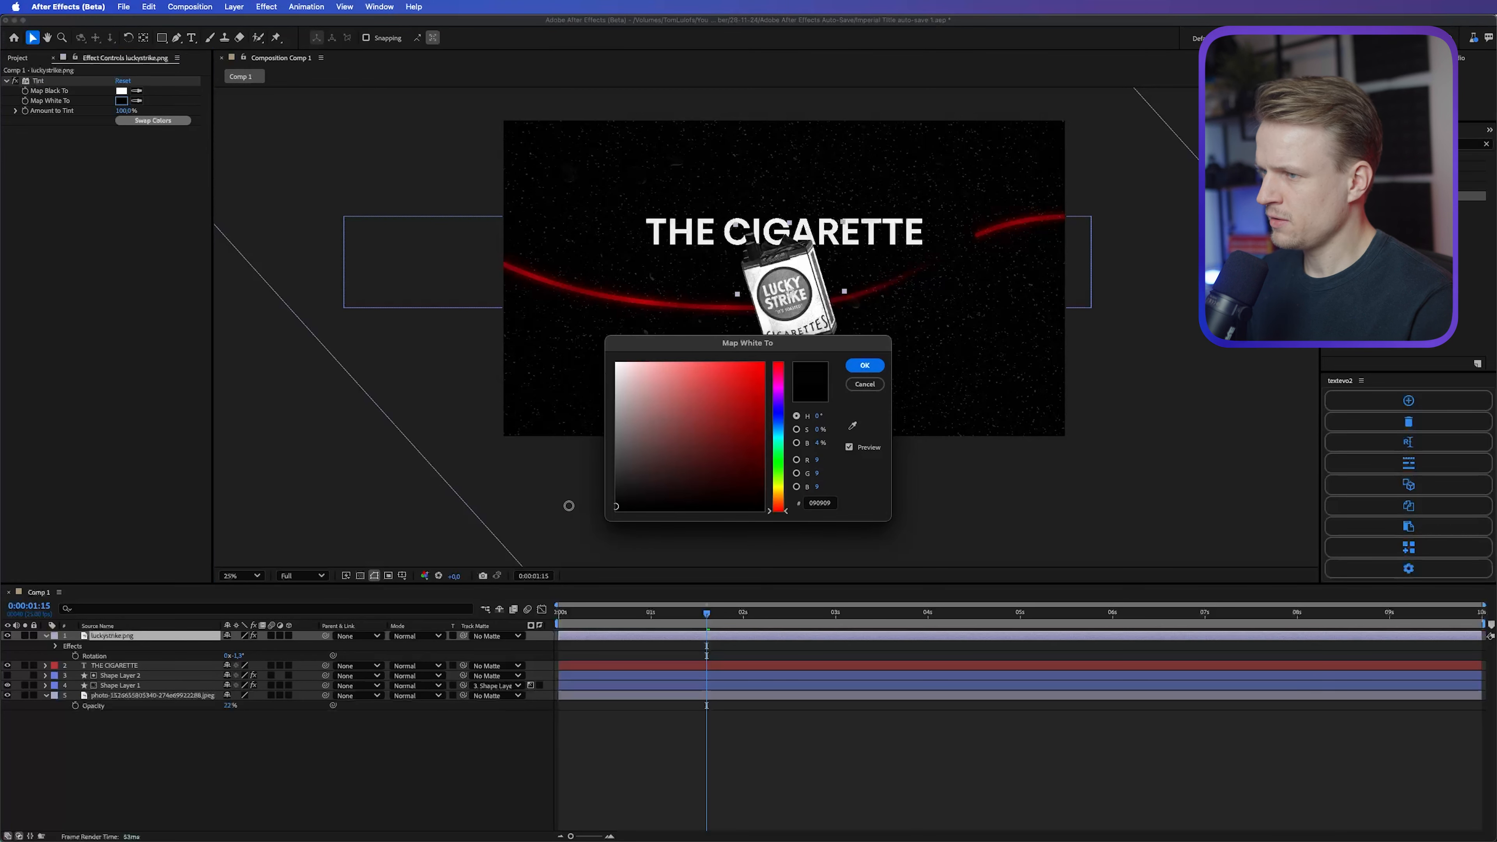
pyautogui.press('Return')
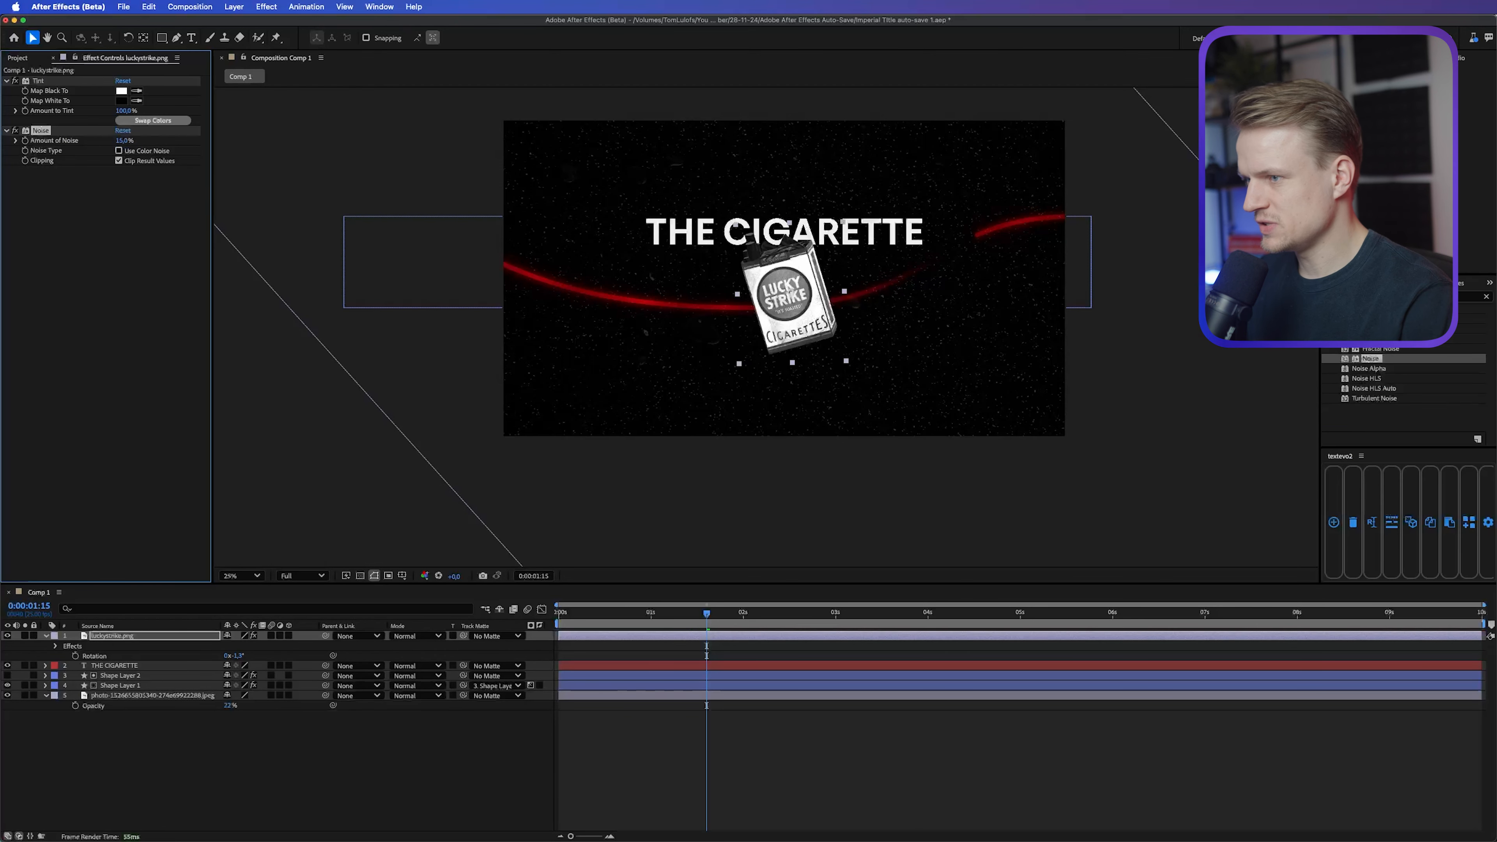
# Step: Move the Noise effect from luckystrike.png to a new adjustment layer above all other layers
pyautogui.press('space')
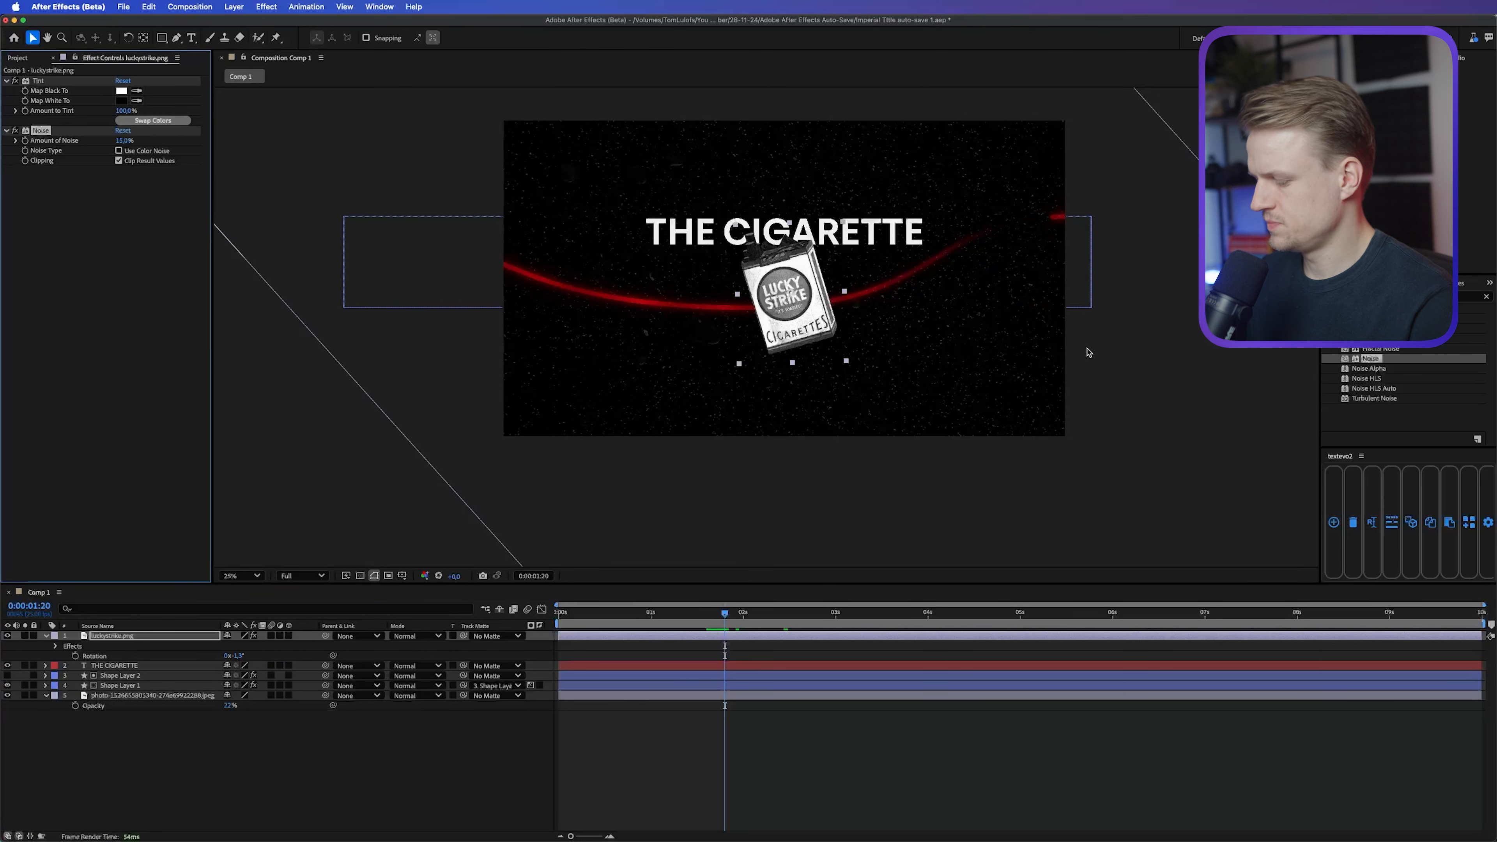
pyautogui.press('Delete')
pyautogui.click(234, 7)
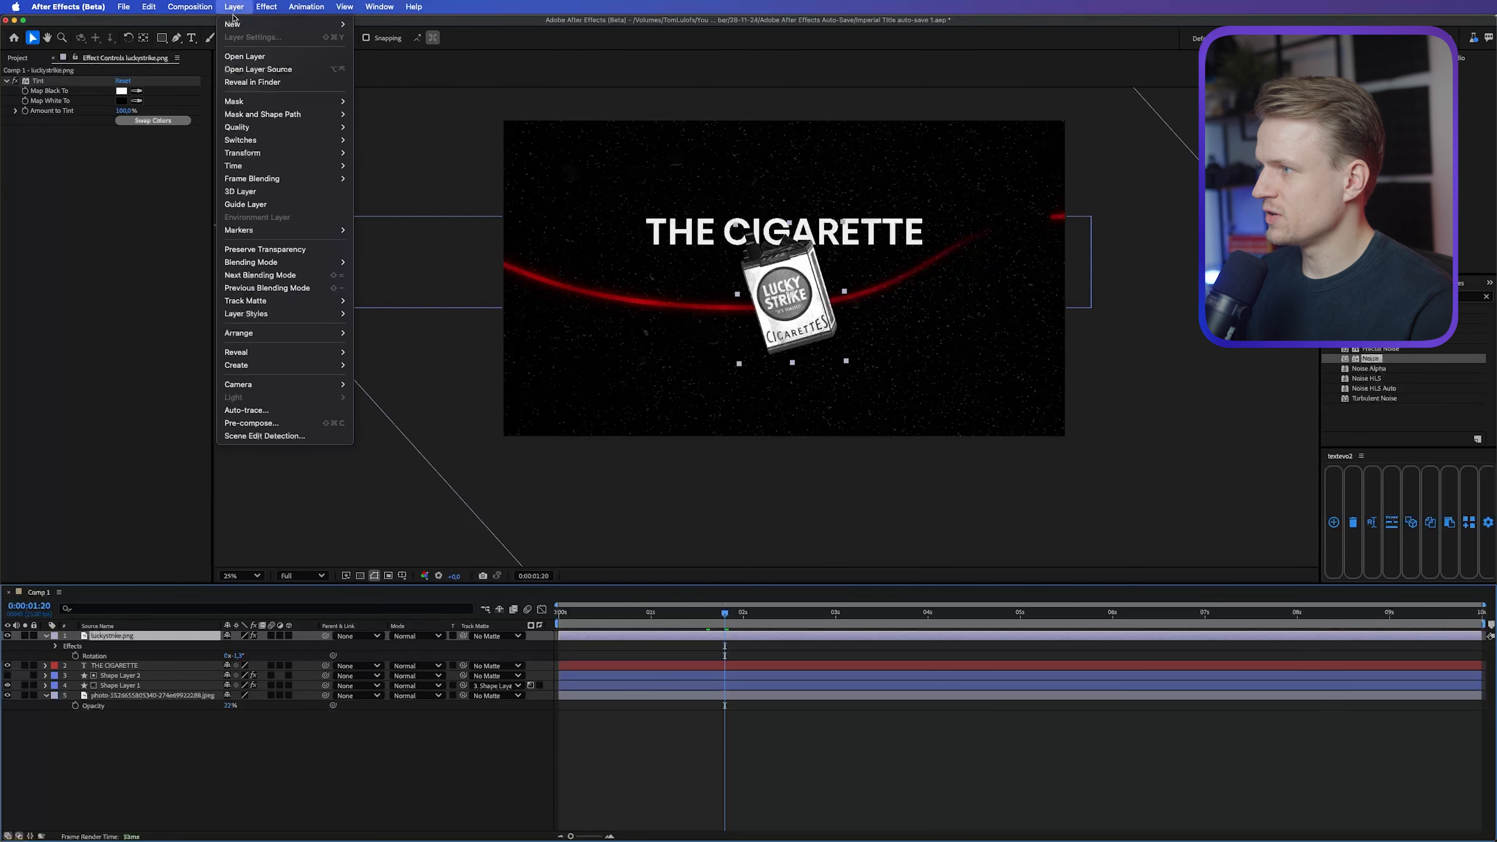
pyautogui.moveTo(254, 24)
pyautogui.click(389, 100)
pyautogui.press('super+v')
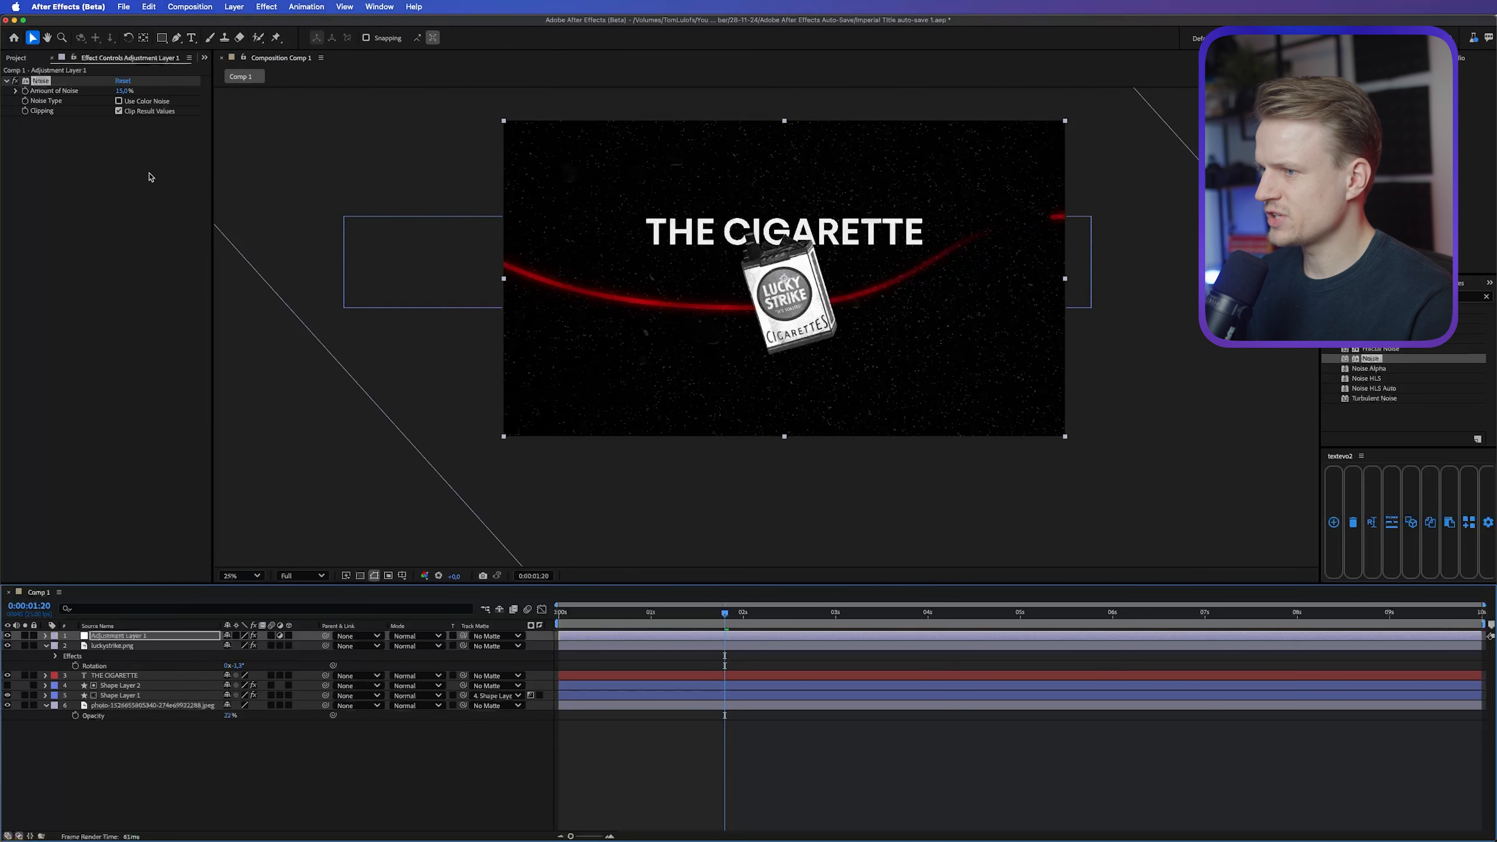
# Step: Add a Drop Shadow layer style to the luckystrike.png layer
pyautogui.scroll(2, 779, 271)
pyautogui.press('.')
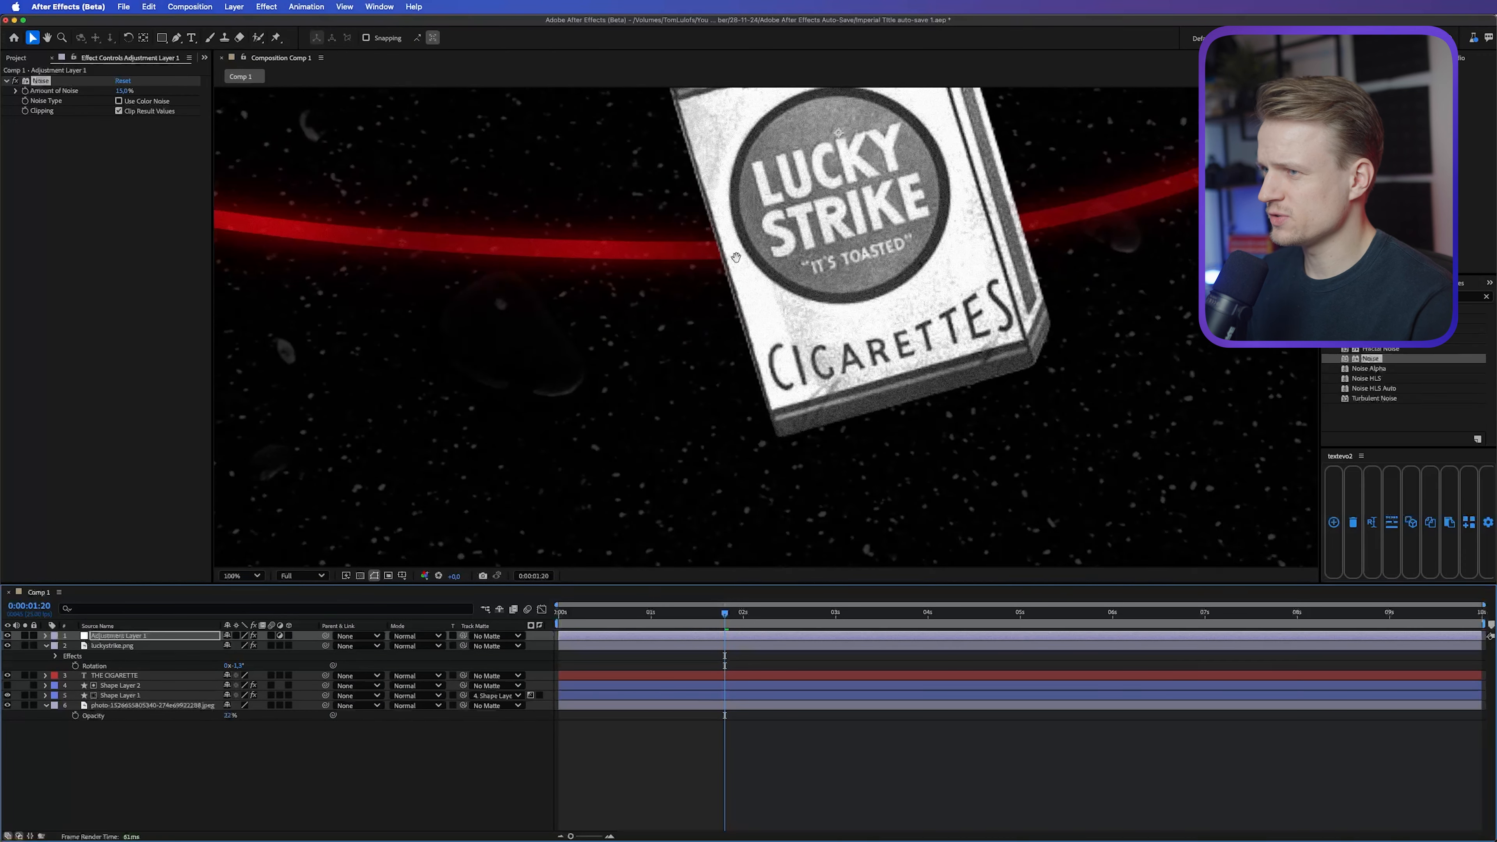
pyautogui.moveTo(664, 189); pyautogui.dragTo(705, 451)
pyautogui.press('.')
pyautogui.moveTo(619, 194); pyautogui.dragTo(632, 335)
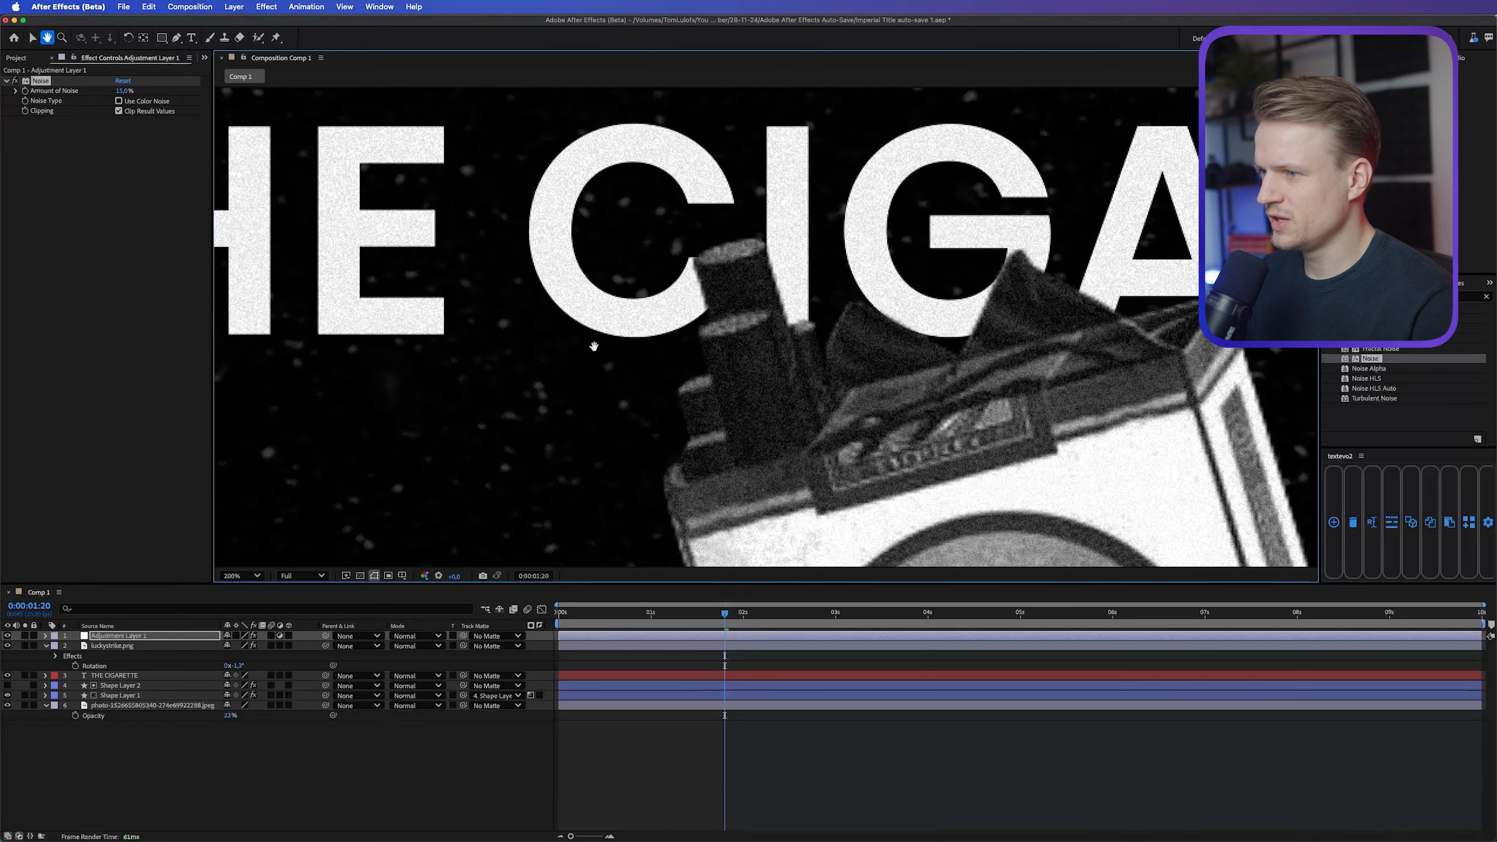
pyautogui.press(',')
pyautogui.rightClick(119, 647)
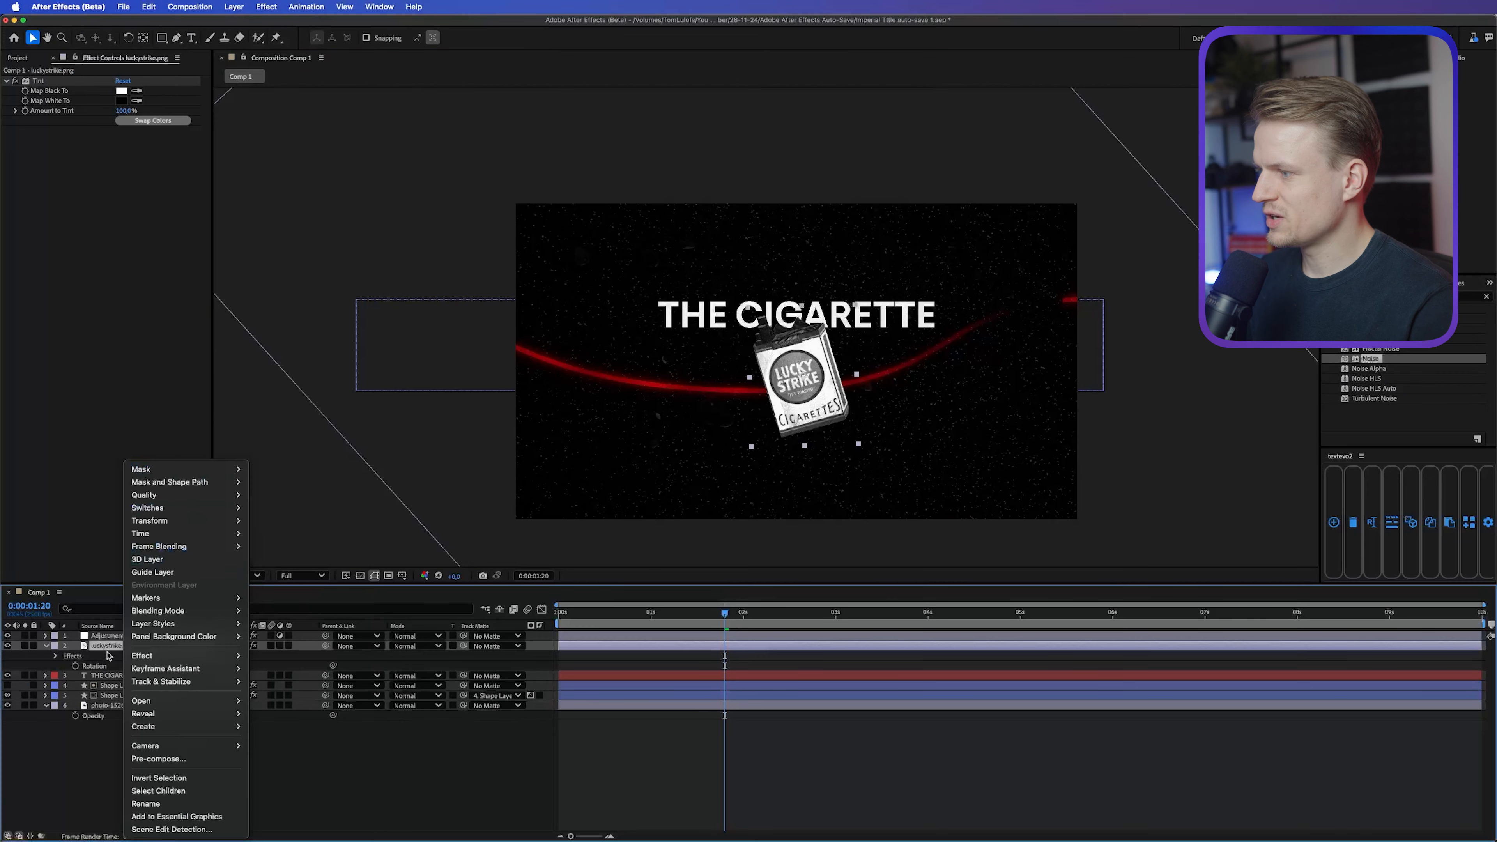
pyautogui.click(111, 646)
pyautogui.rightClick(111, 647)
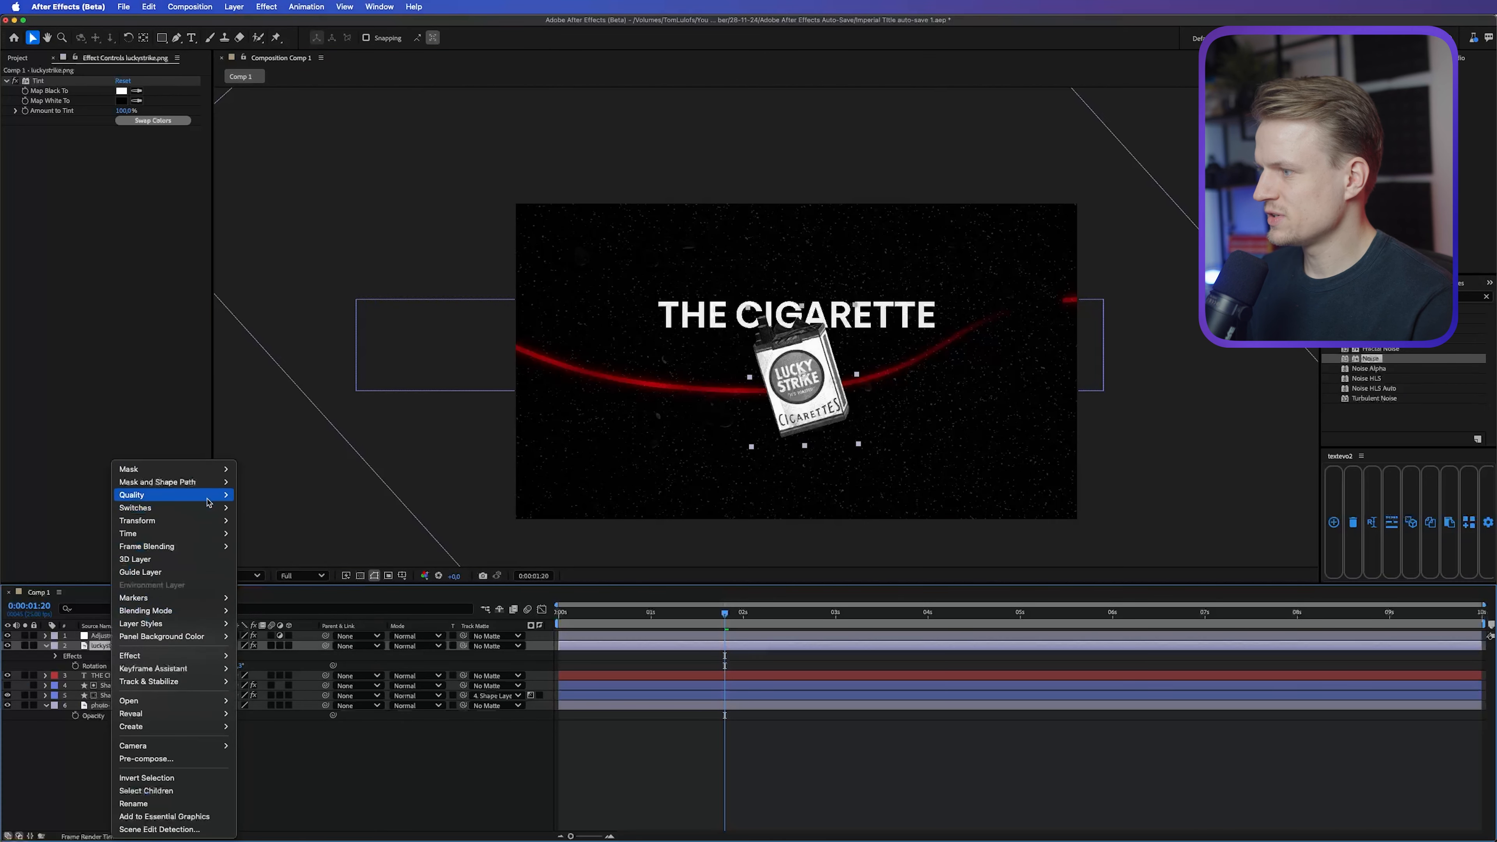
pyautogui.moveTo(177, 624)
pyautogui.click(266, 668)
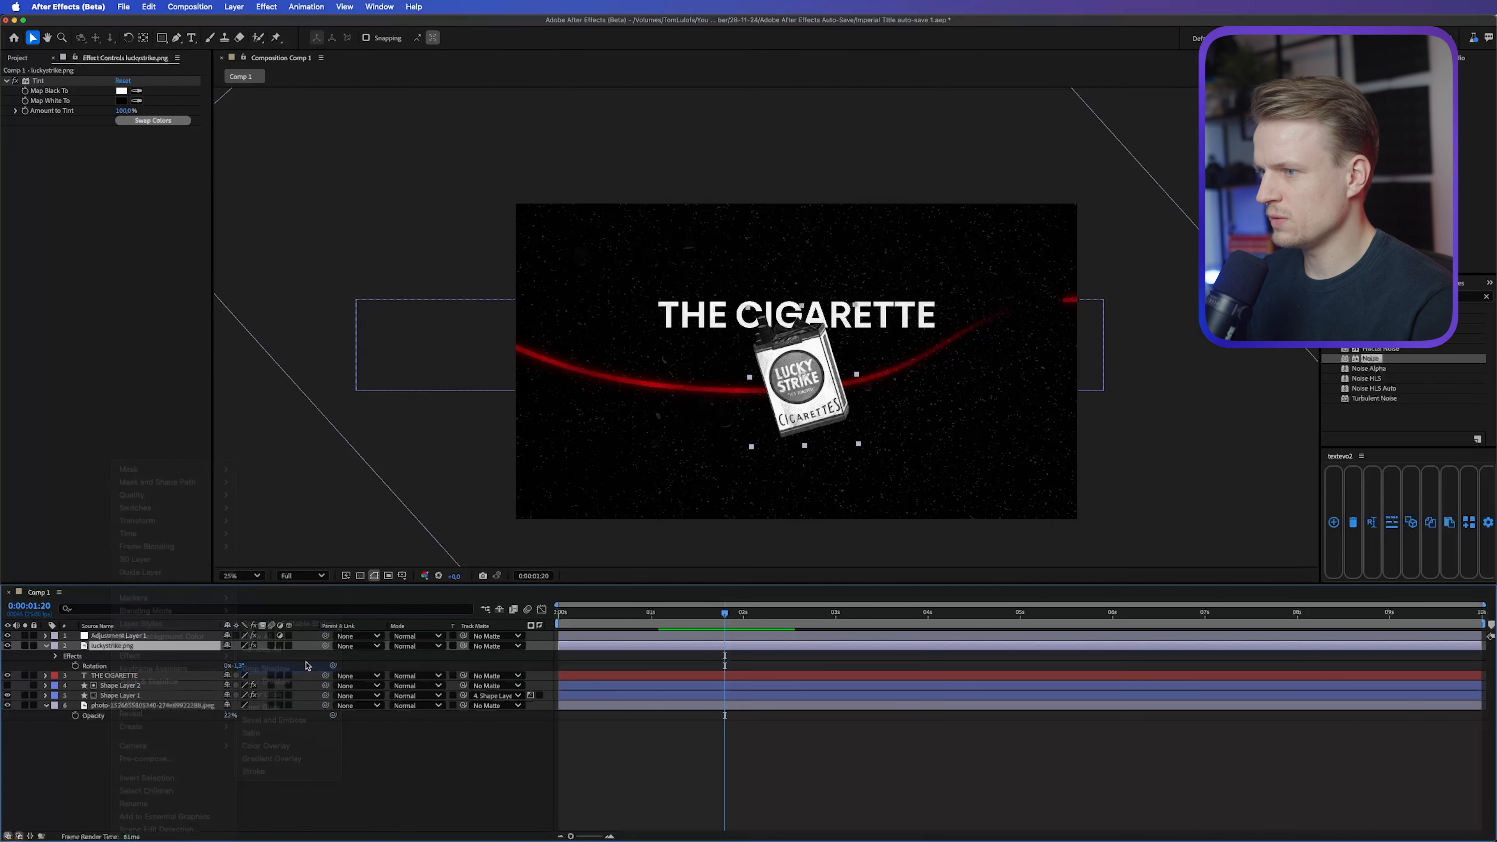
# Step: Set the cigarette pack's drop shadow angle to -90° and its distance to 24
pyautogui.press('.')
pyautogui.click(66, 697)
pyautogui.click(241, 746)
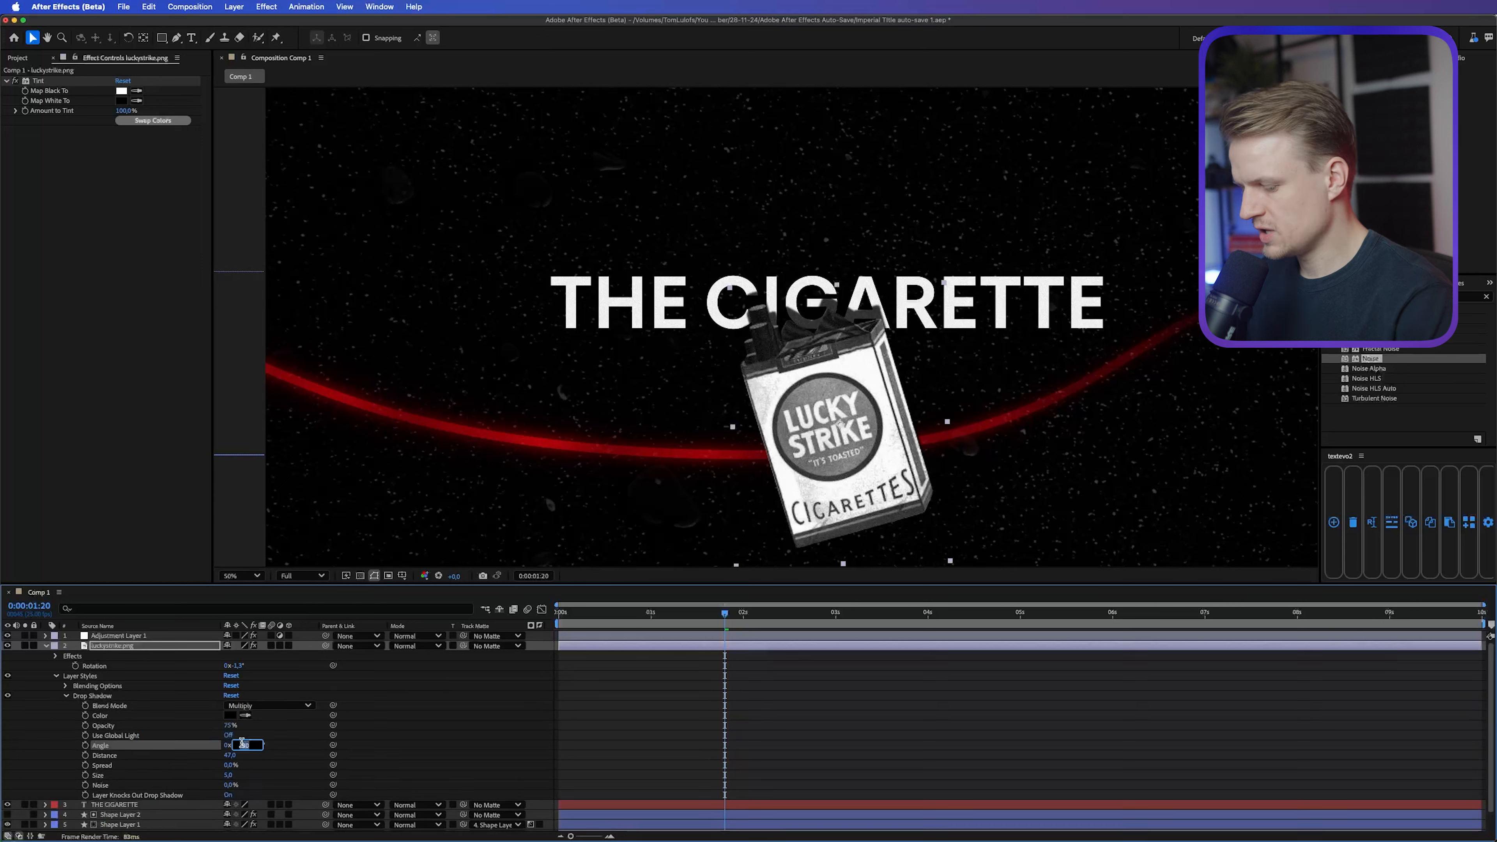
pyautogui.write('-90')
pyautogui.press('Return')
pyautogui.moveTo(228, 755)
pyautogui.mouseDown()
pyautogui.moveTo(253, 756)
pyautogui.moveTo(210, 751)
pyautogui.mouseUp()
pyautogui.scroll(2, 635, 371)
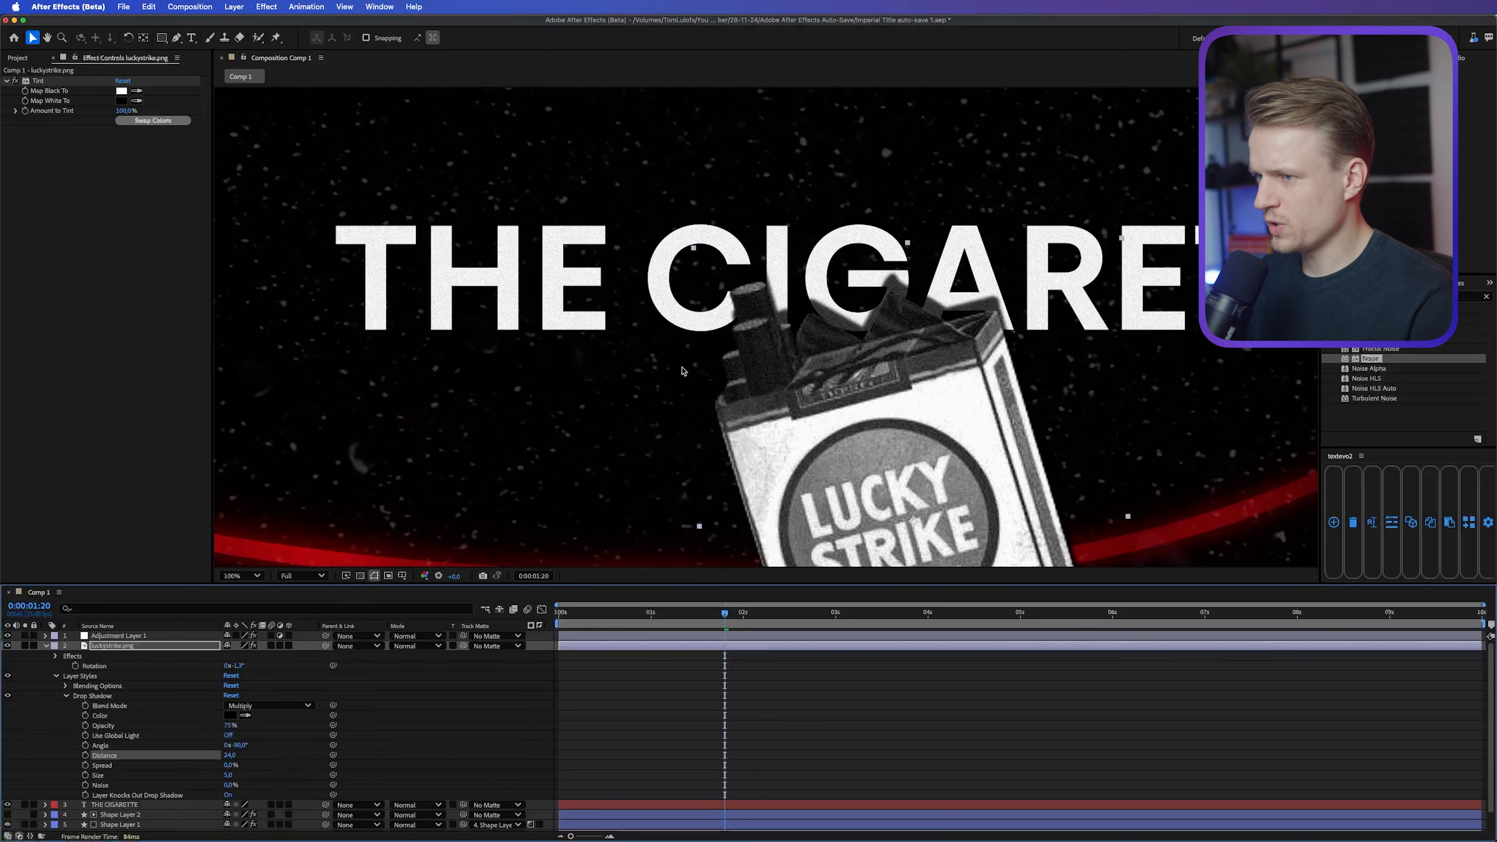
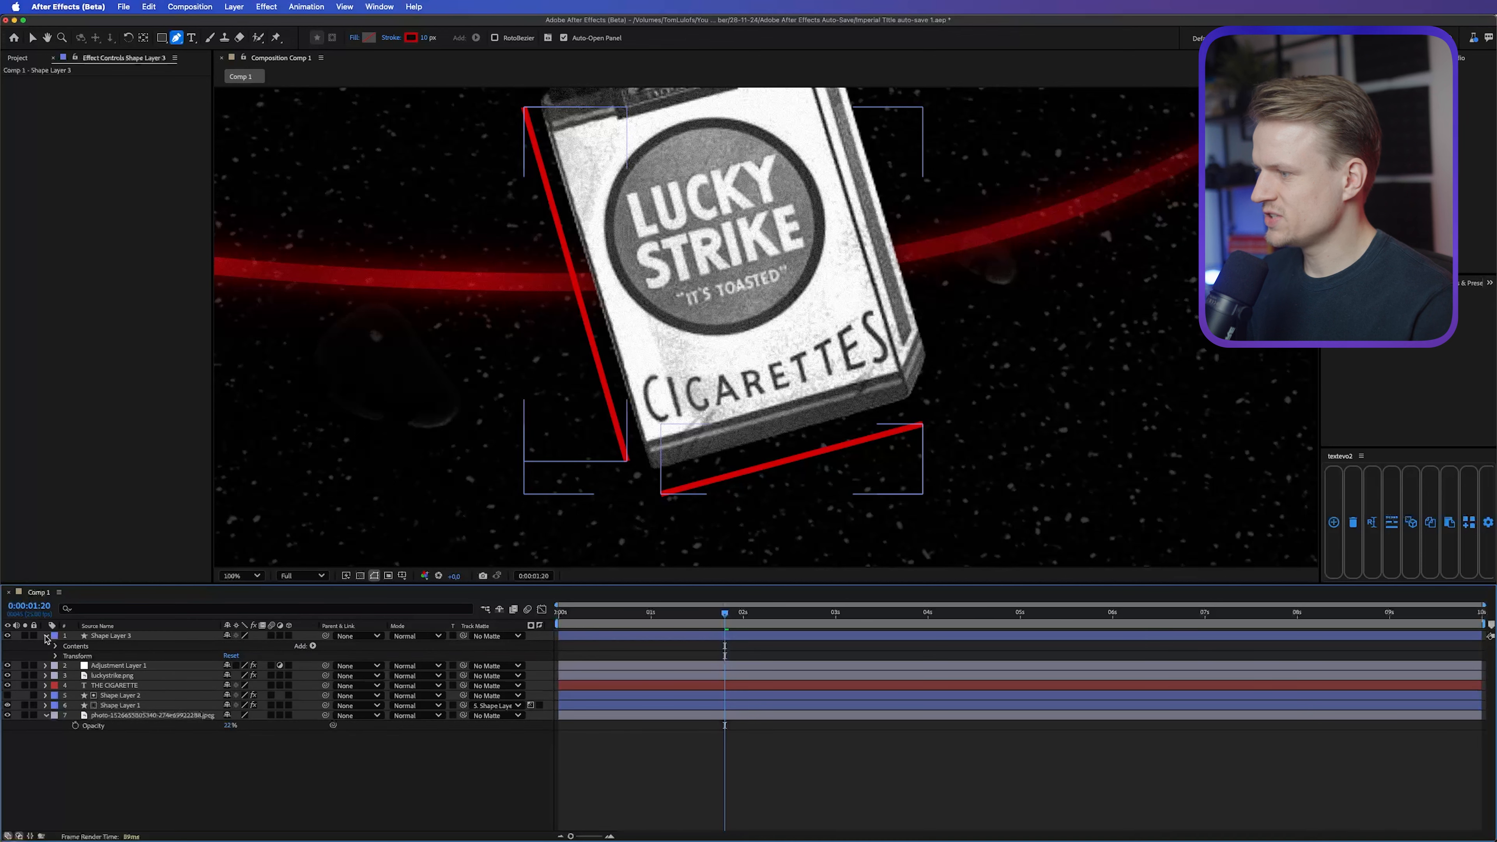
# Step: Add Trim Paths to Shape Layer 3 and keyframe its End from 0% at 0:00:01:20 to 100% at 0:00:02:12
pyautogui.click(312, 646)
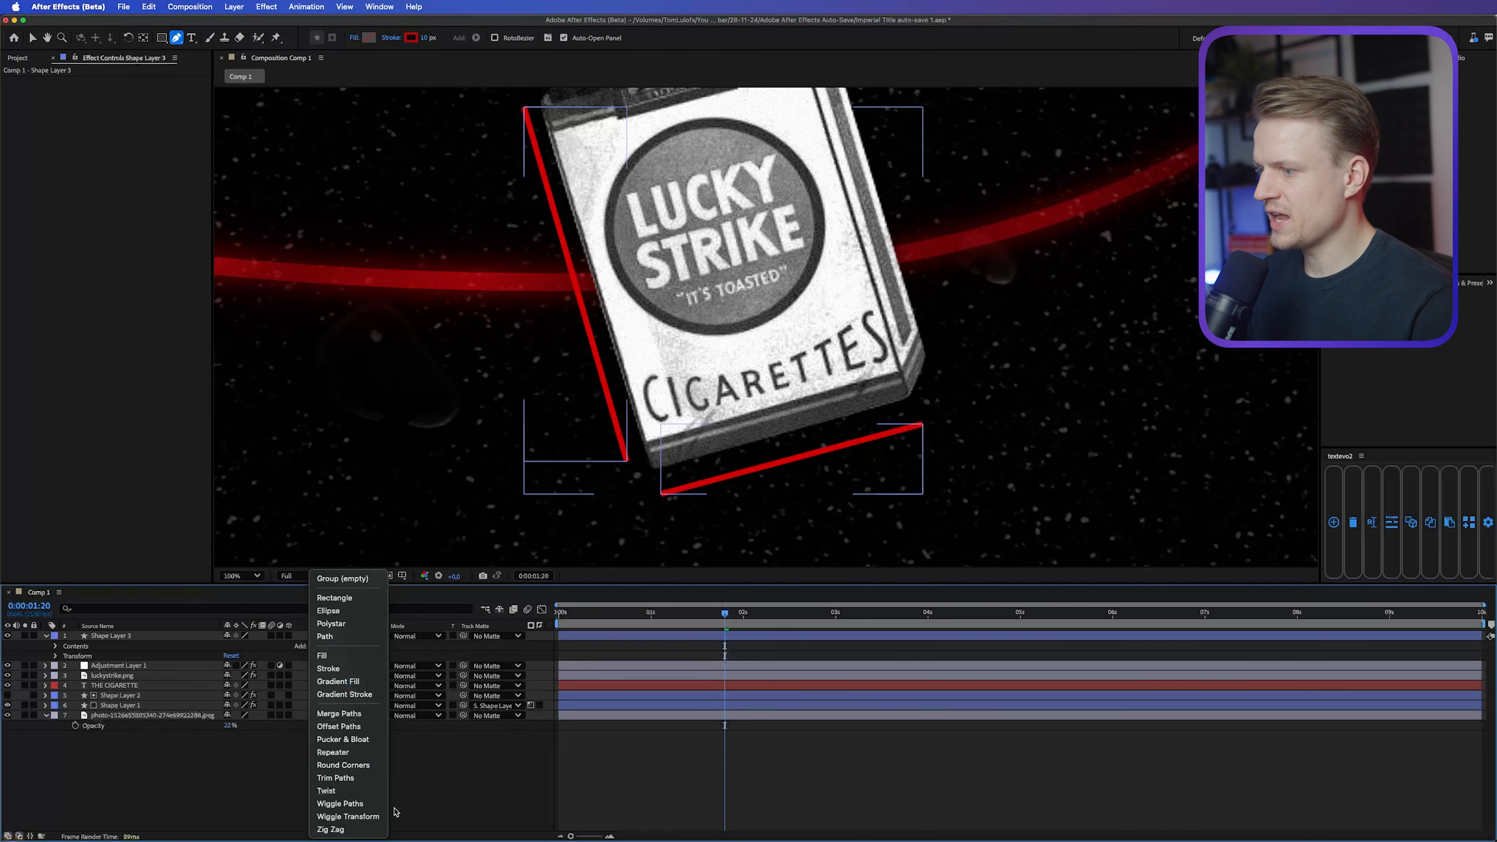
pyautogui.click(335, 778)
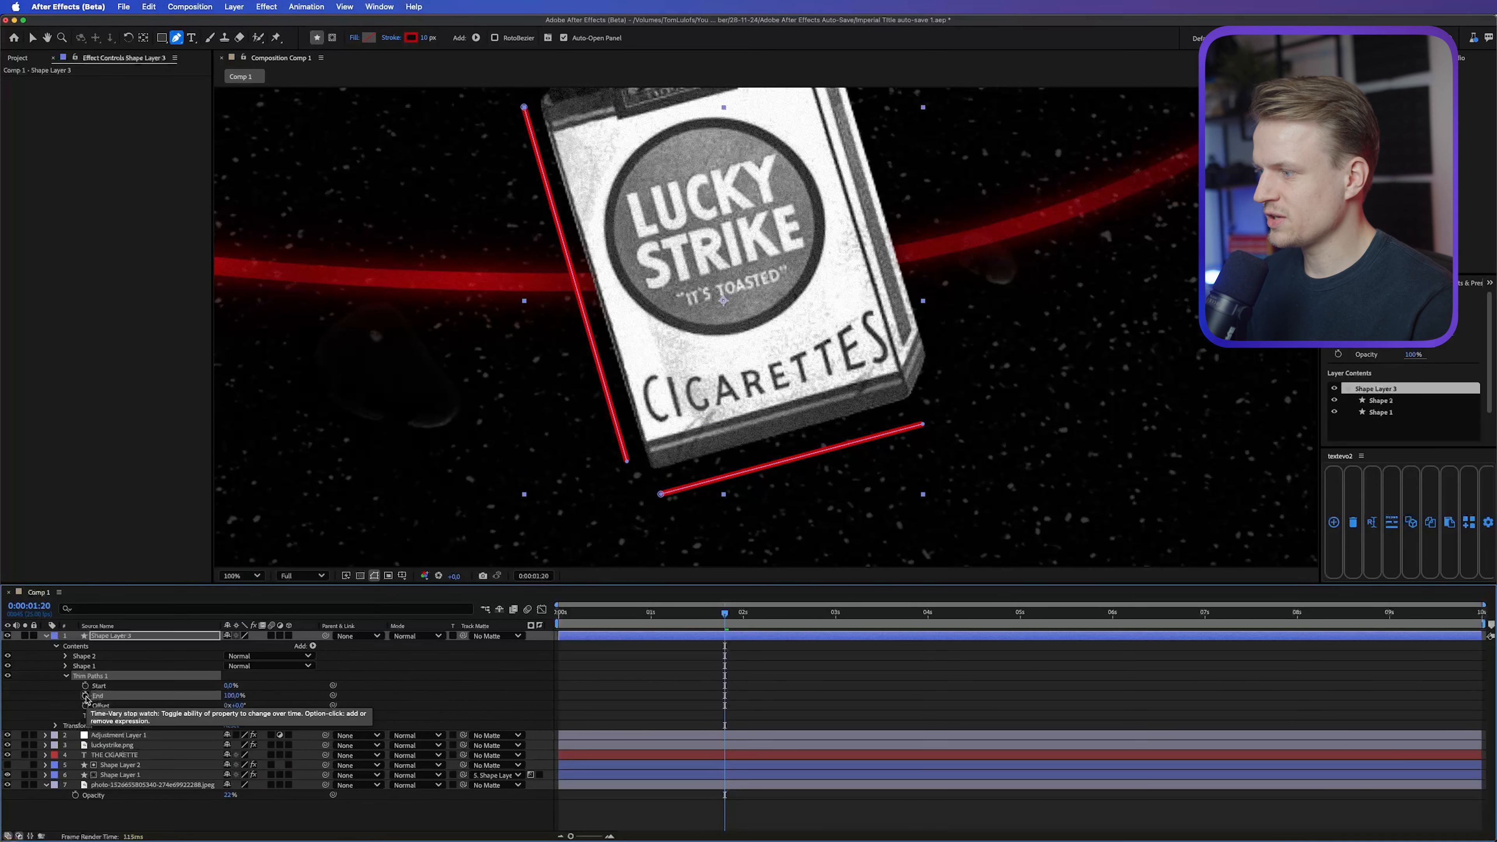
pyautogui.click(86, 696)
pyautogui.moveTo(732, 697); pyautogui.dragTo(791, 696)
pyautogui.click(234, 696)
pyautogui.write('0')
pyautogui.press('Return')
# Step: Apply Easy Ease to both Trim Paths End keyframes and preview the line animation up to 0:00:02:12
pyautogui.moveTo(898, 670); pyautogui.dragTo(651, 701)
pyautogui.rightClick(789, 697)
pyautogui.moveTo(854, 829)
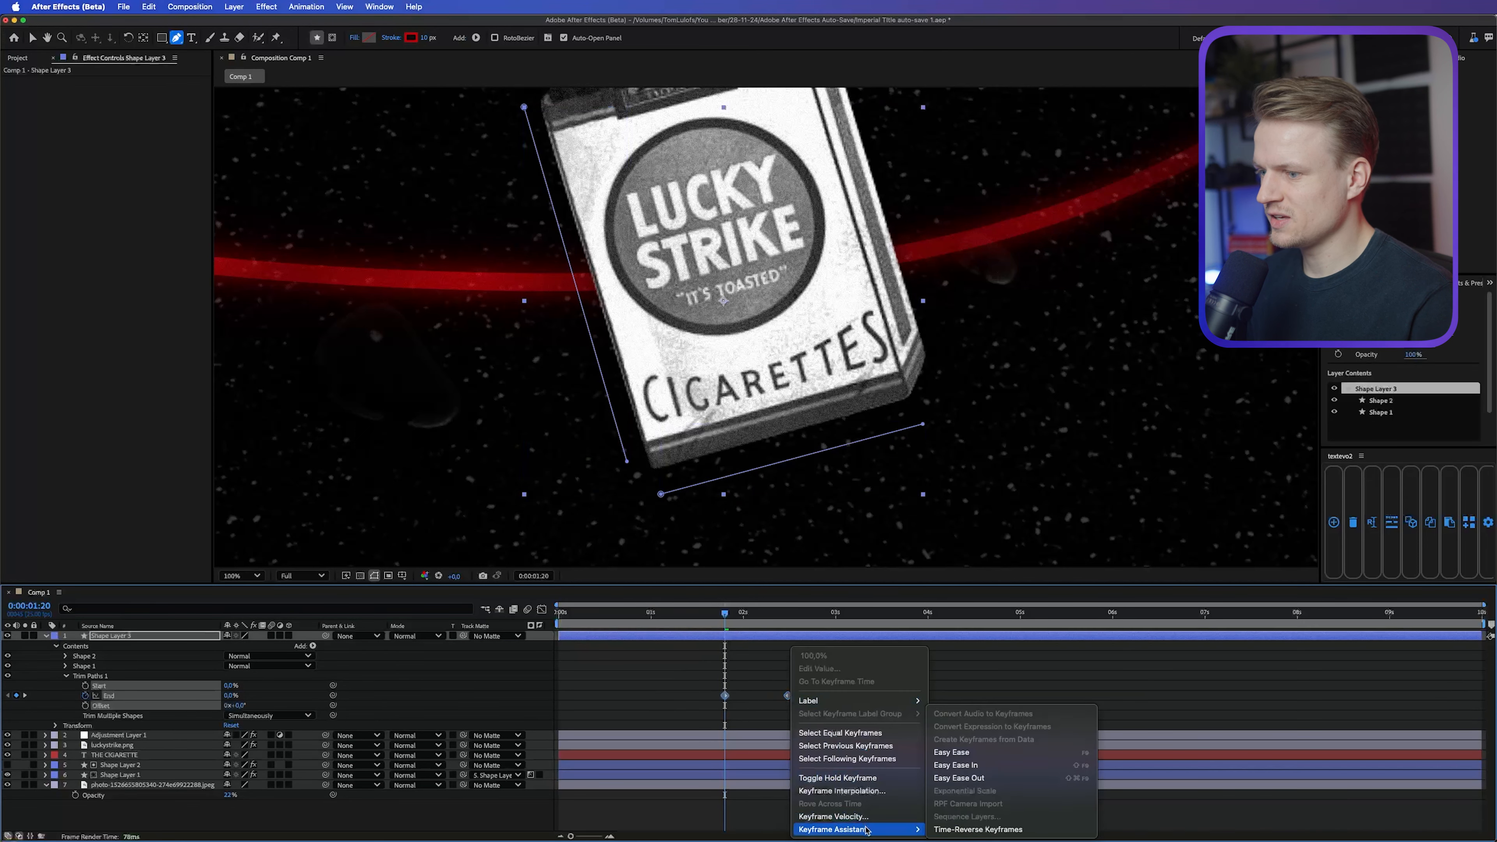
pyautogui.click(992, 750)
pyautogui.click(742, 699)
pyautogui.moveTo(729, 615); pyautogui.dragTo(788, 618)
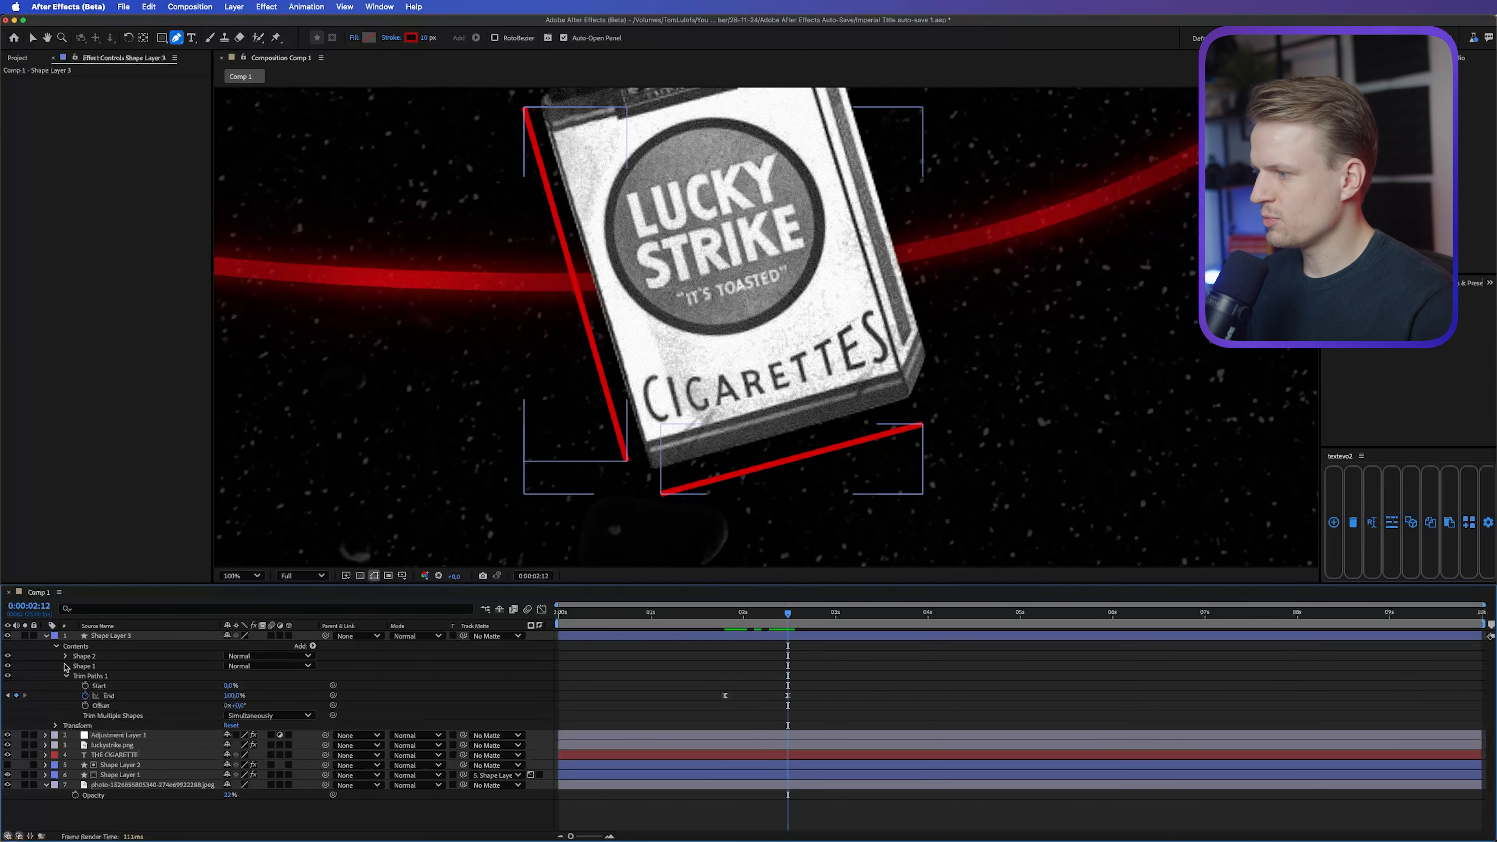
# Step: Add dashes to Shape 1's stroke in Shape Layer 3 and set the Dash value to 24
pyautogui.click(66, 666)
pyautogui.click(81, 666)
pyautogui.click(74, 686)
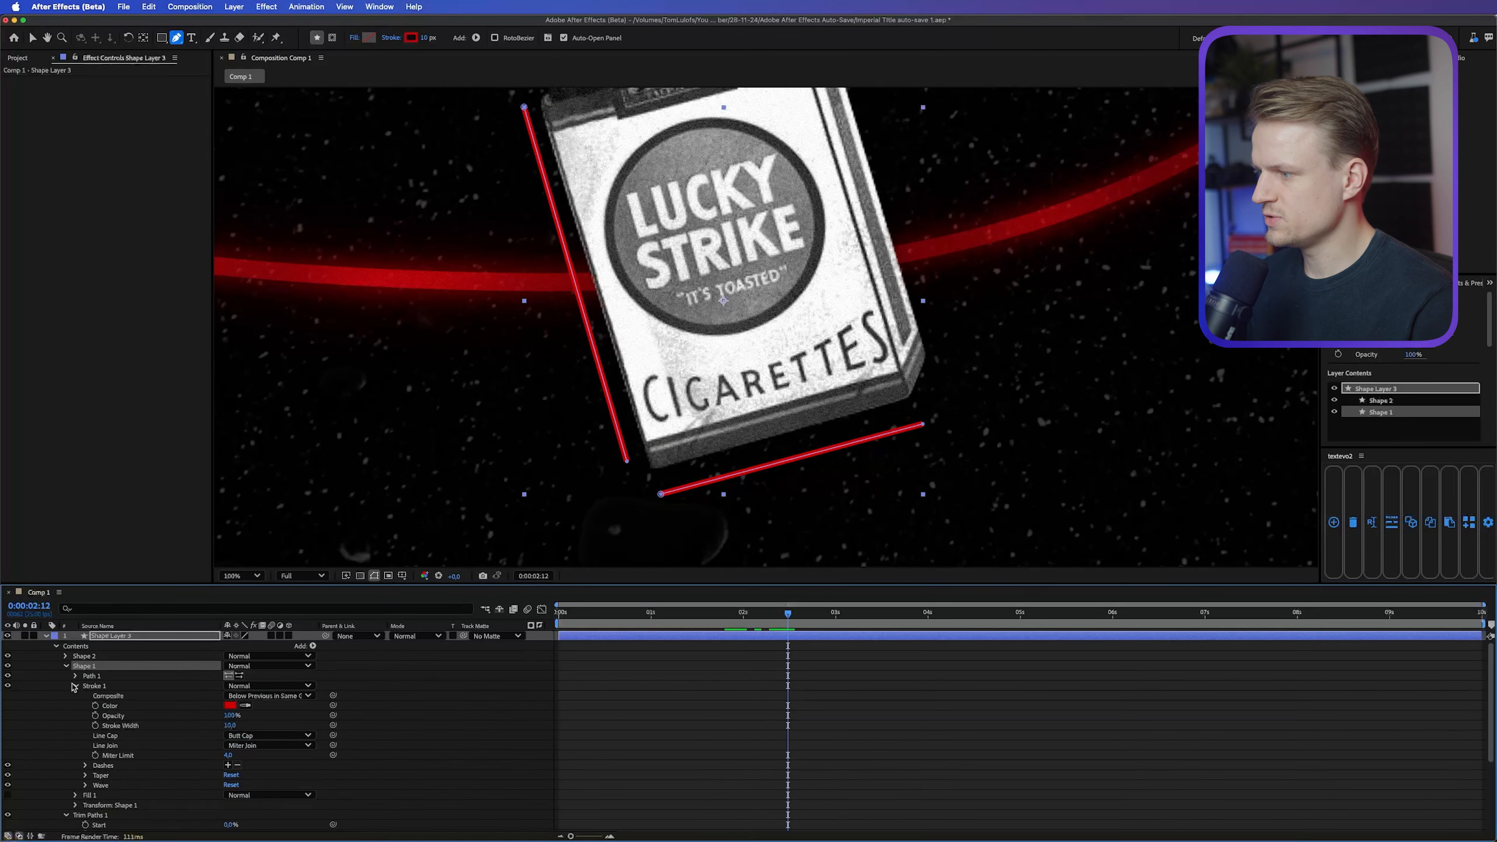
pyautogui.click(228, 765)
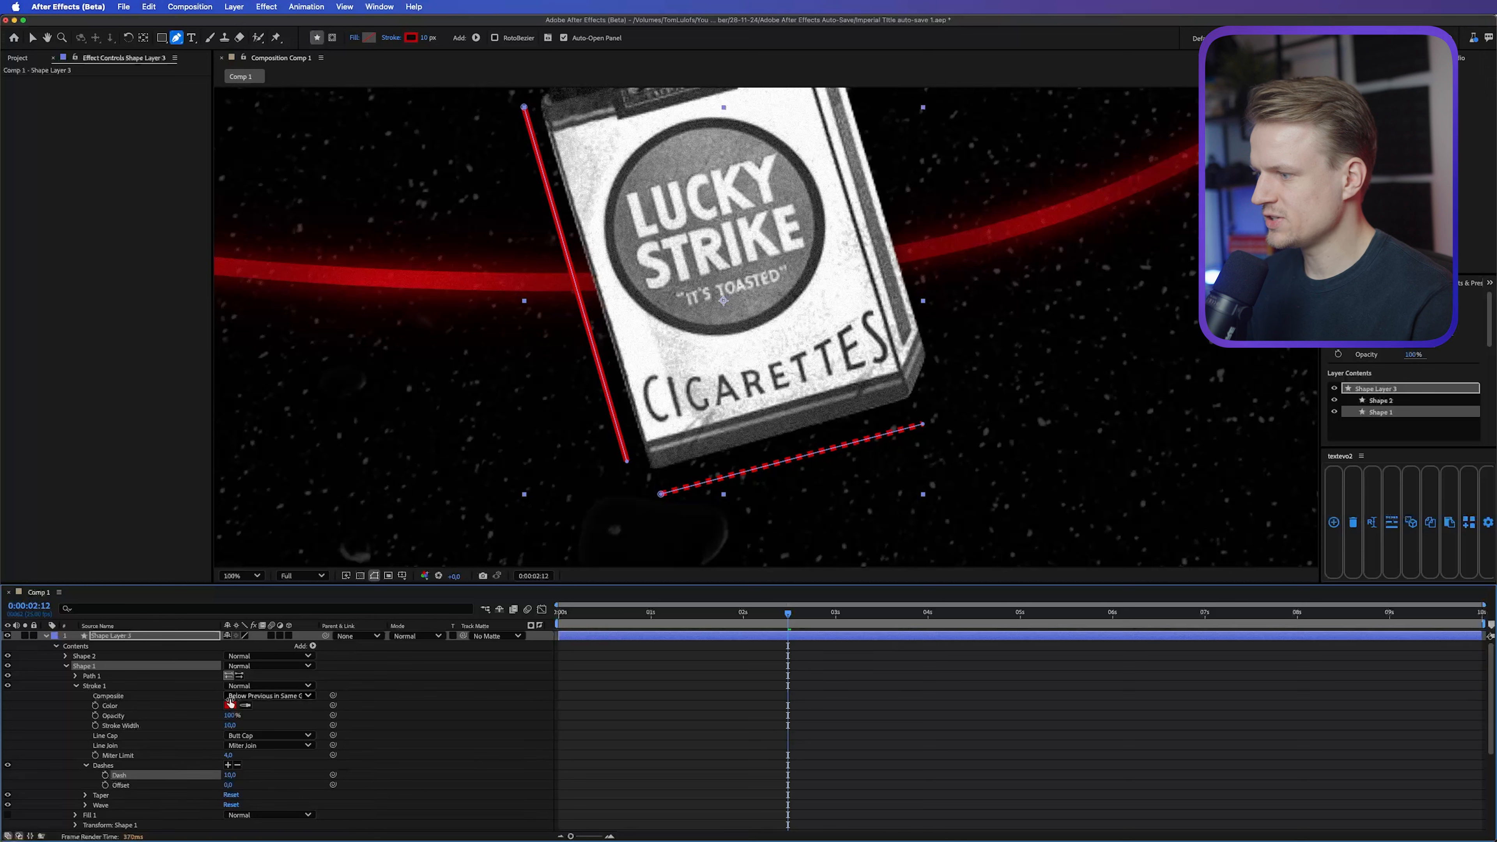
pyautogui.moveTo(228, 775); pyautogui.dragTo(237, 775)
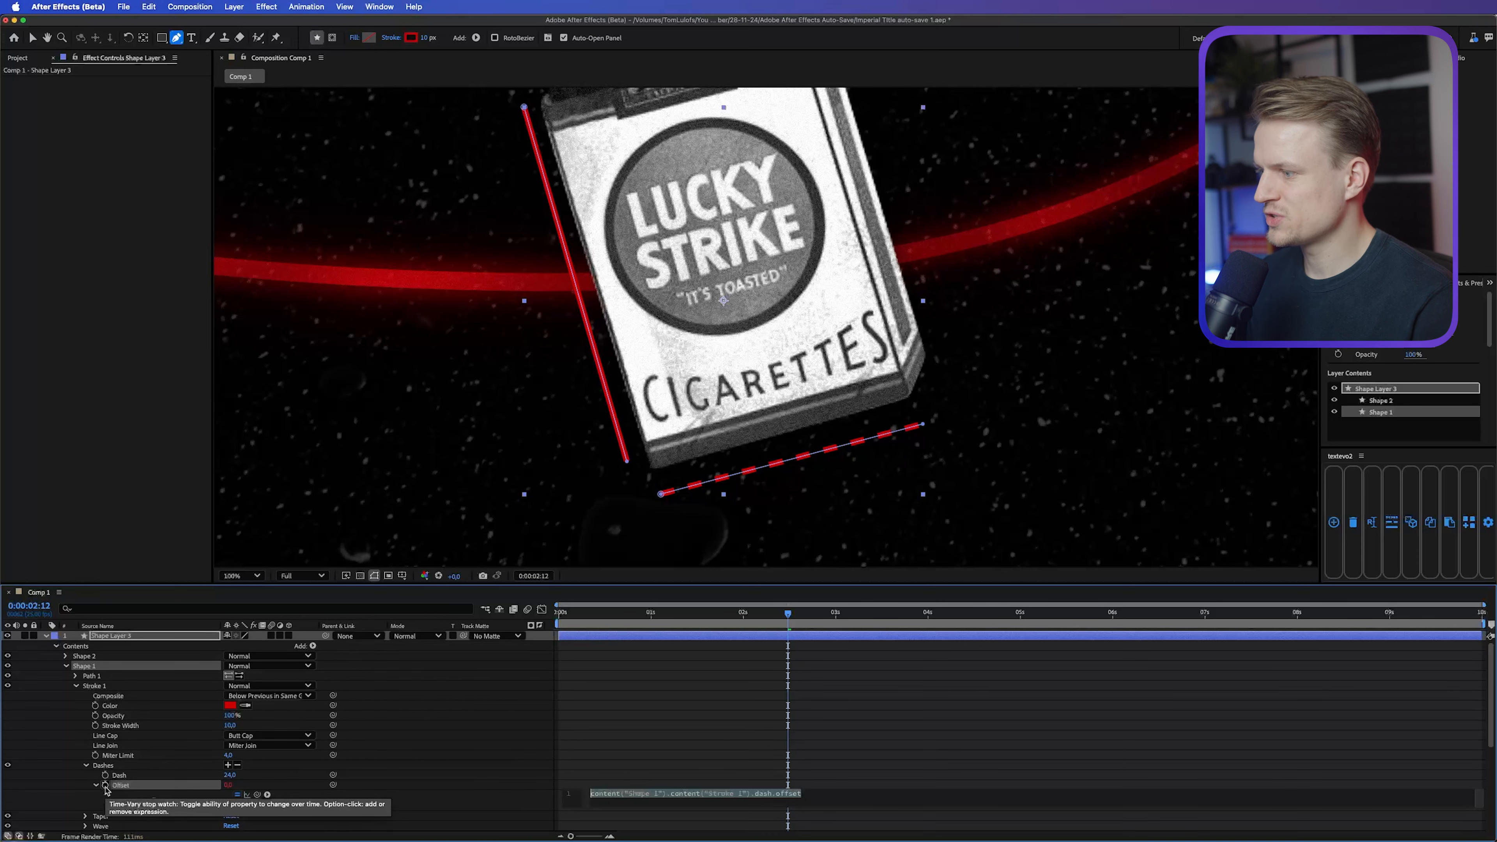
# Step: Give Shape 1's dash Offset the expression time*-100 and preview the moving dashes
pyautogui.keyDown('alt'); pyautogui.click(105, 785); pyautogui.keyUp('alt')
pyautogui.write('timm')
pyautogui.press('BackSpace')
pyautogui.write('e*-100')
pyautogui.click(769, 615)
pyautogui.moveTo(769, 616)
pyautogui.mouseDown()
pyautogui.moveTo(822, 623)
pyautogui.moveTo(784, 618)
pyautogui.mouseUp()
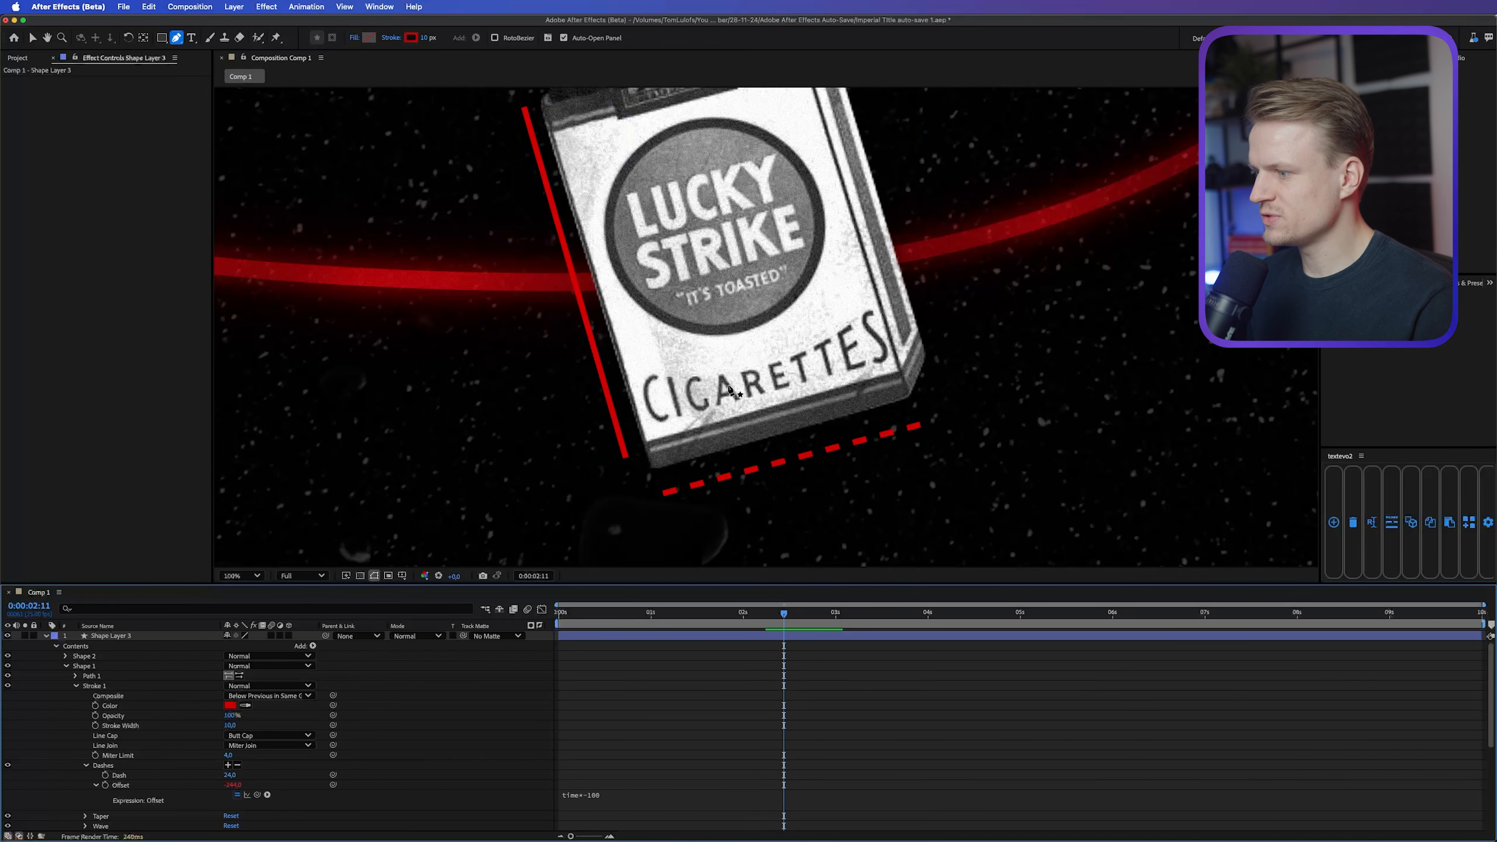
# Step: Copy Shape 1's Dashes settings onto Shape 2's stroke and apply a glow to Shape Layer 3
pyautogui.click(114, 766)
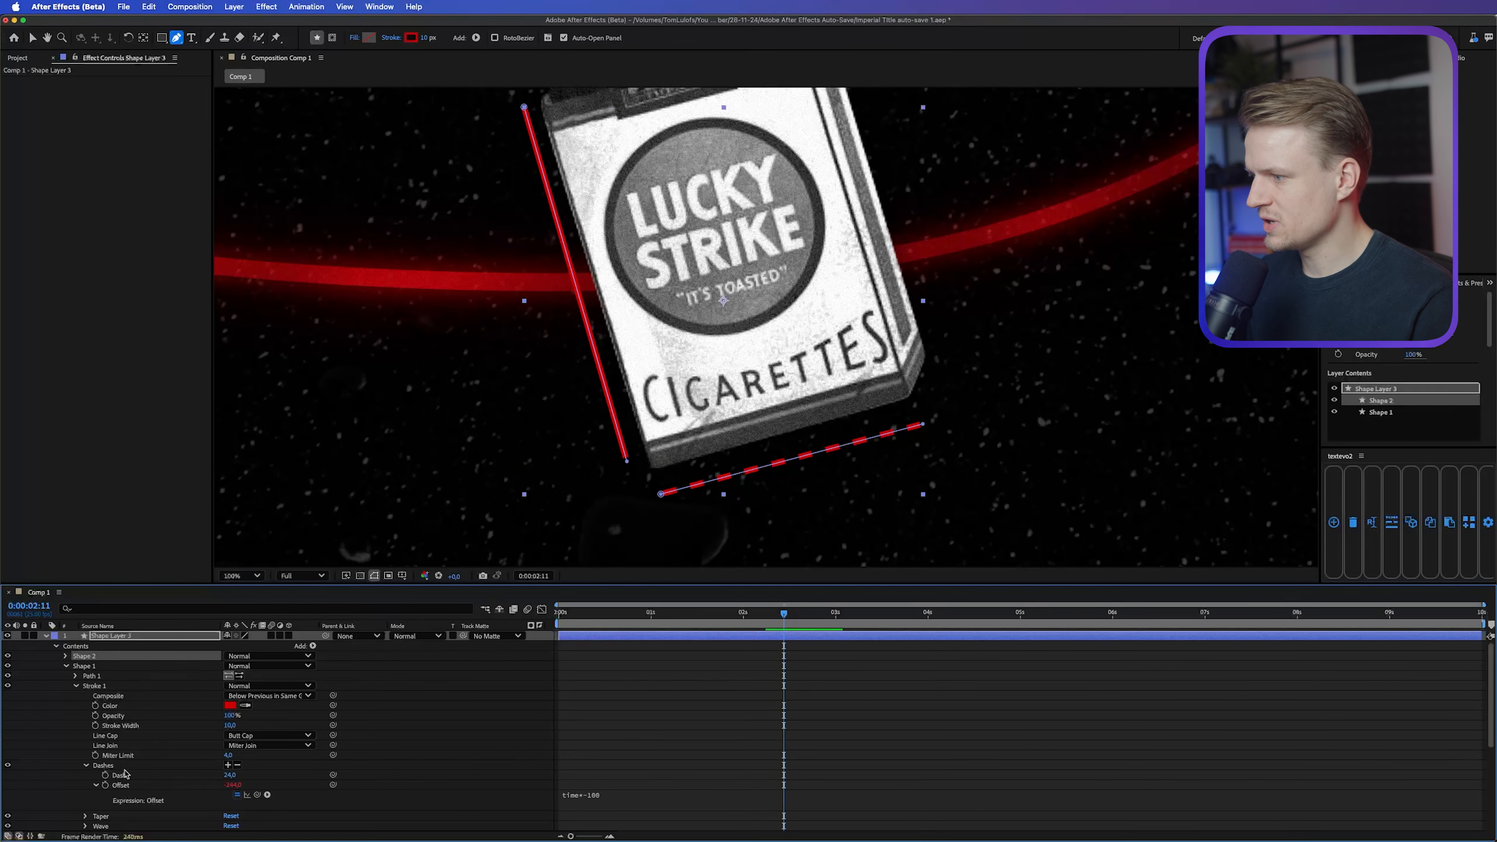
pyautogui.click(66, 657)
pyautogui.click(76, 676)
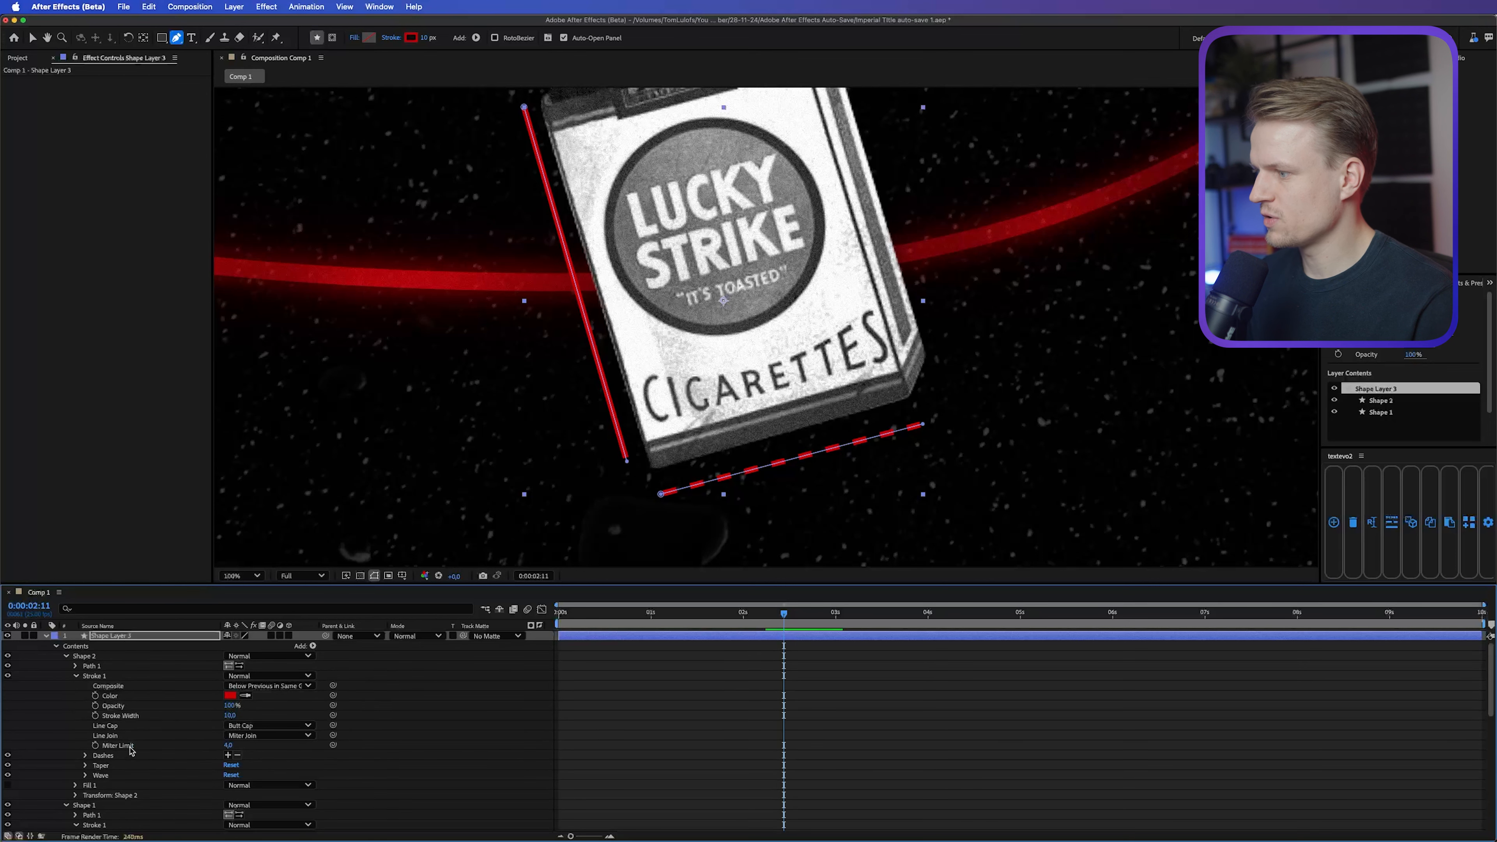
pyautogui.click(106, 757)
pyautogui.press('cmd+v')
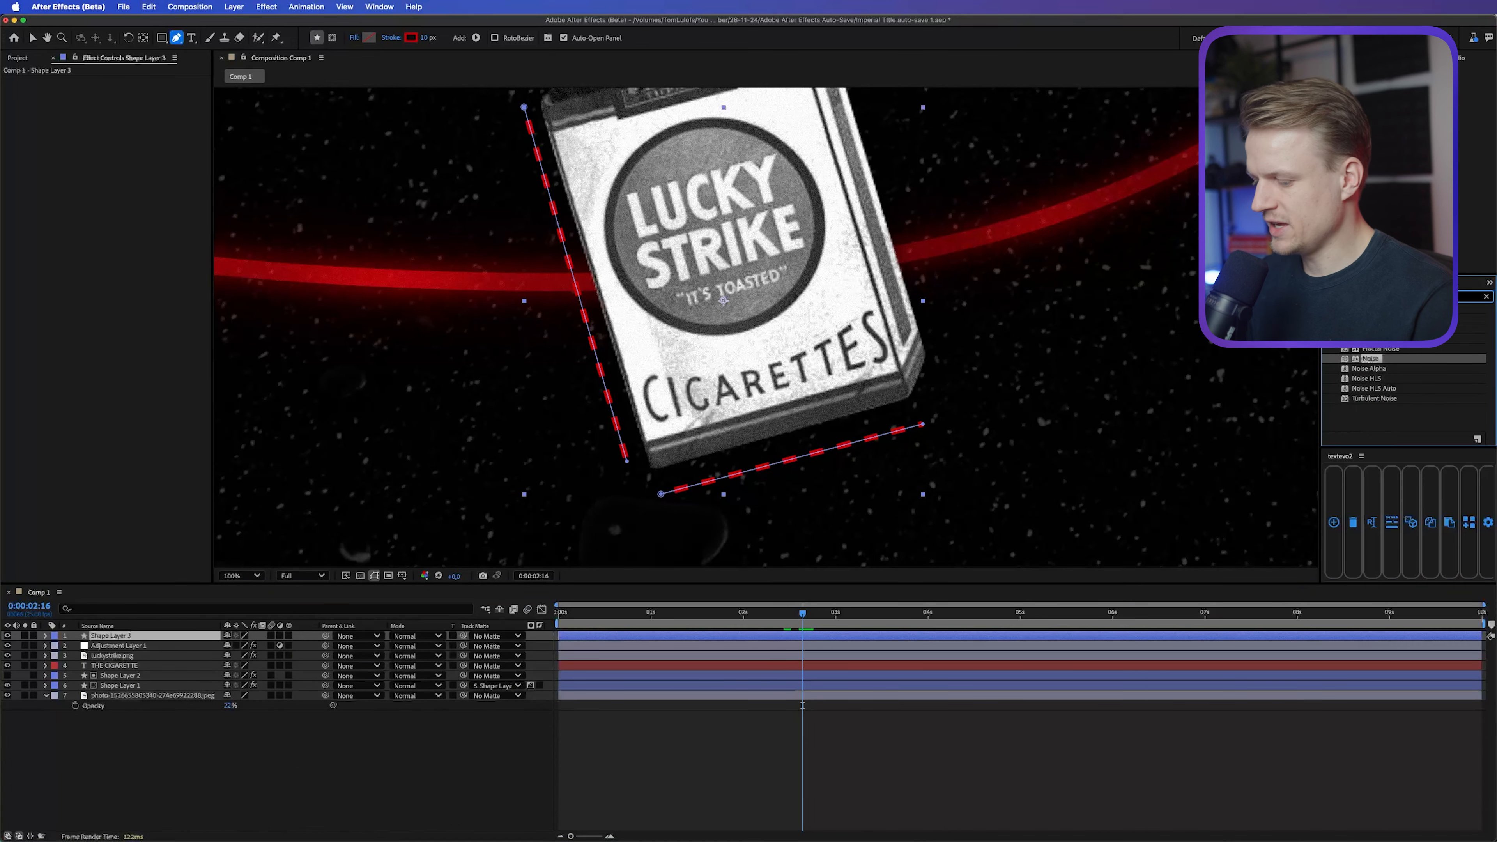
pyautogui.write('glow')
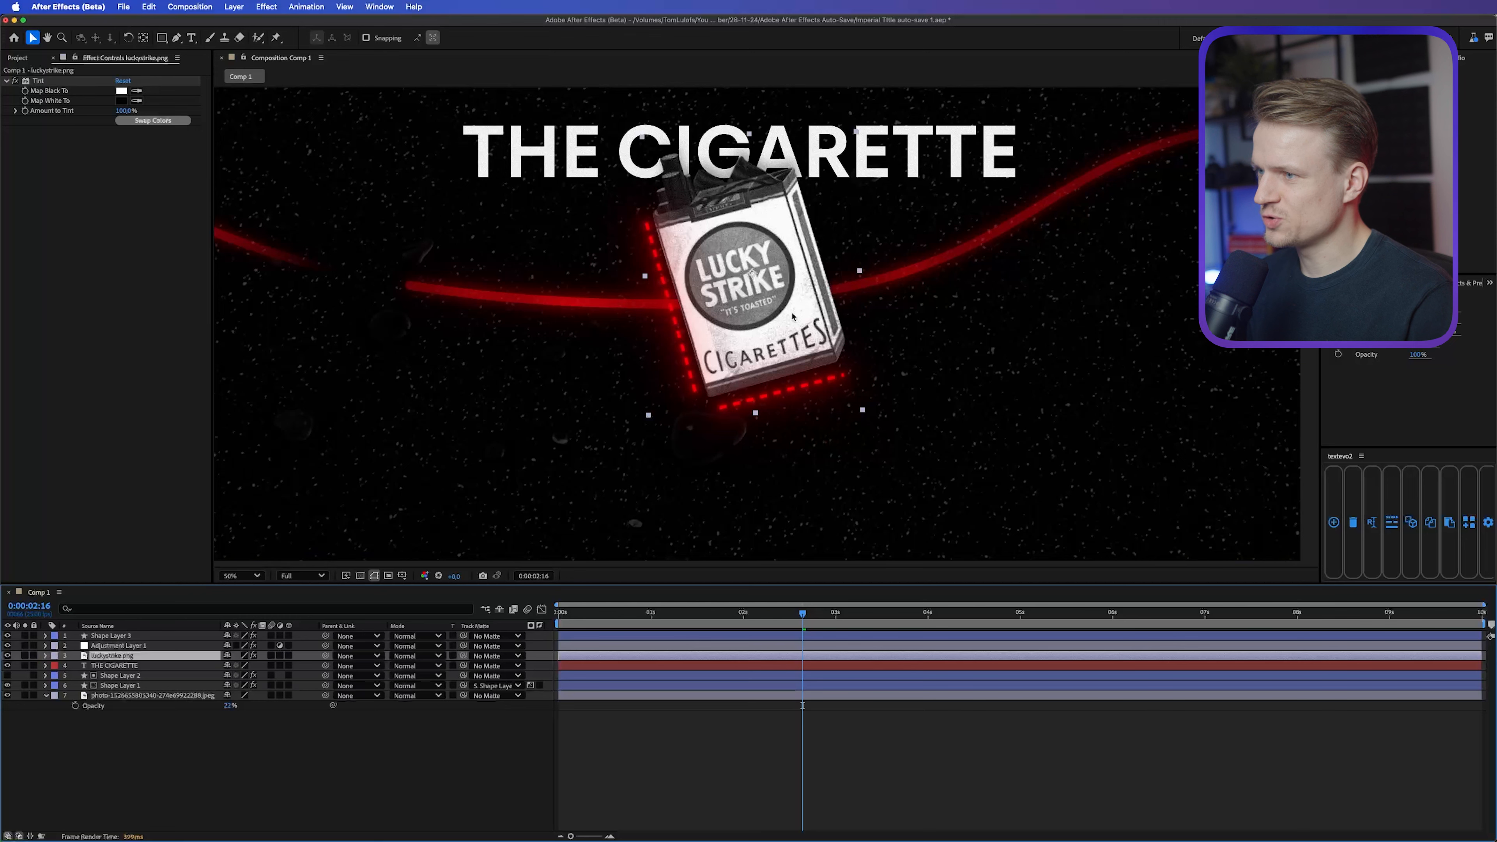
# Step: Create a null object and parent every layer except the background photo to it
pyautogui.scroll(-1, 761, 288)
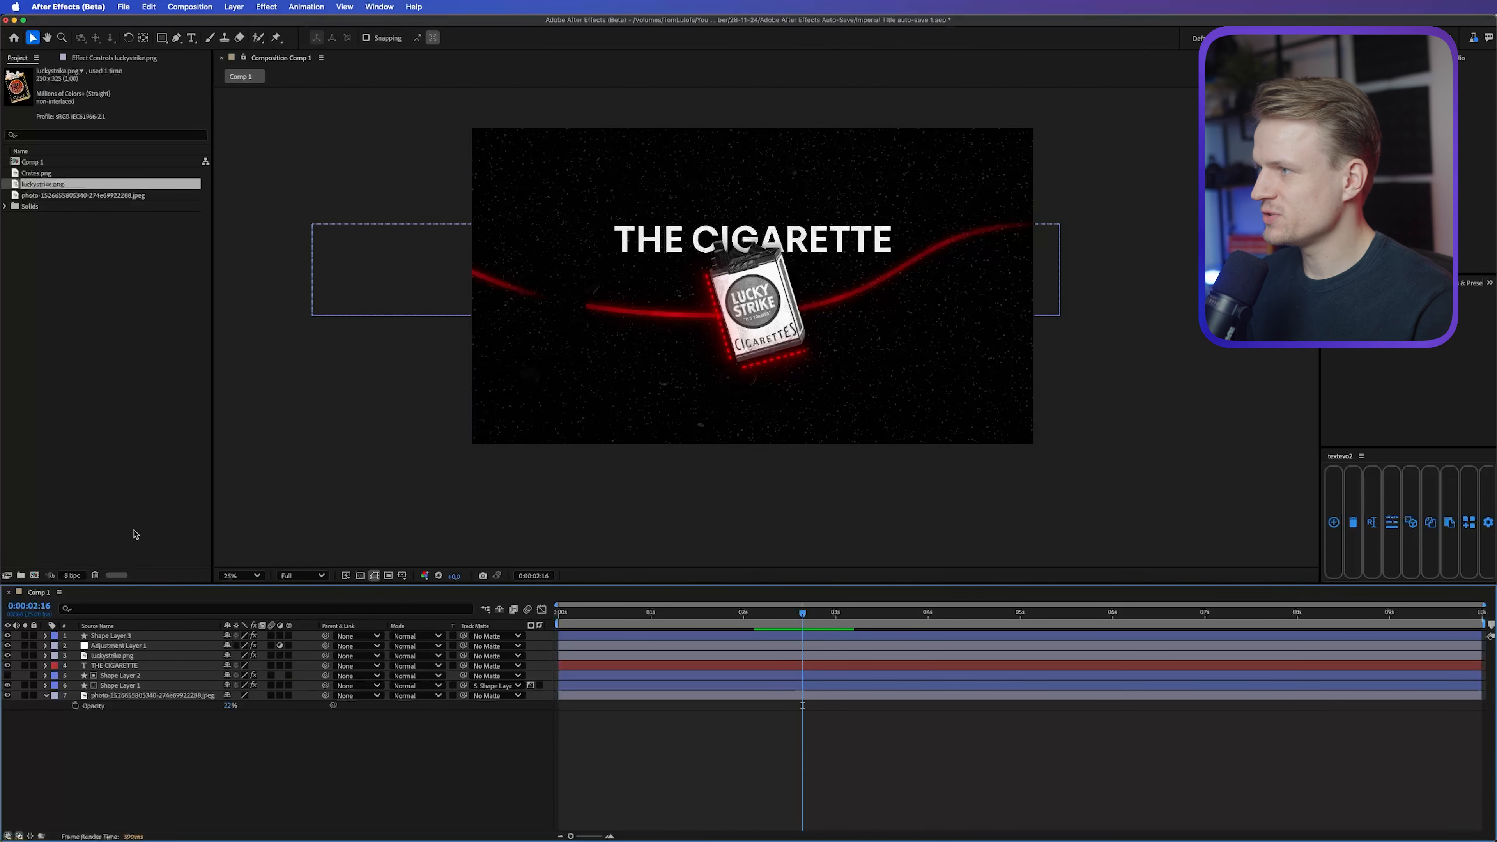
pyautogui.click(234, 5)
pyautogui.moveTo(265, 24)
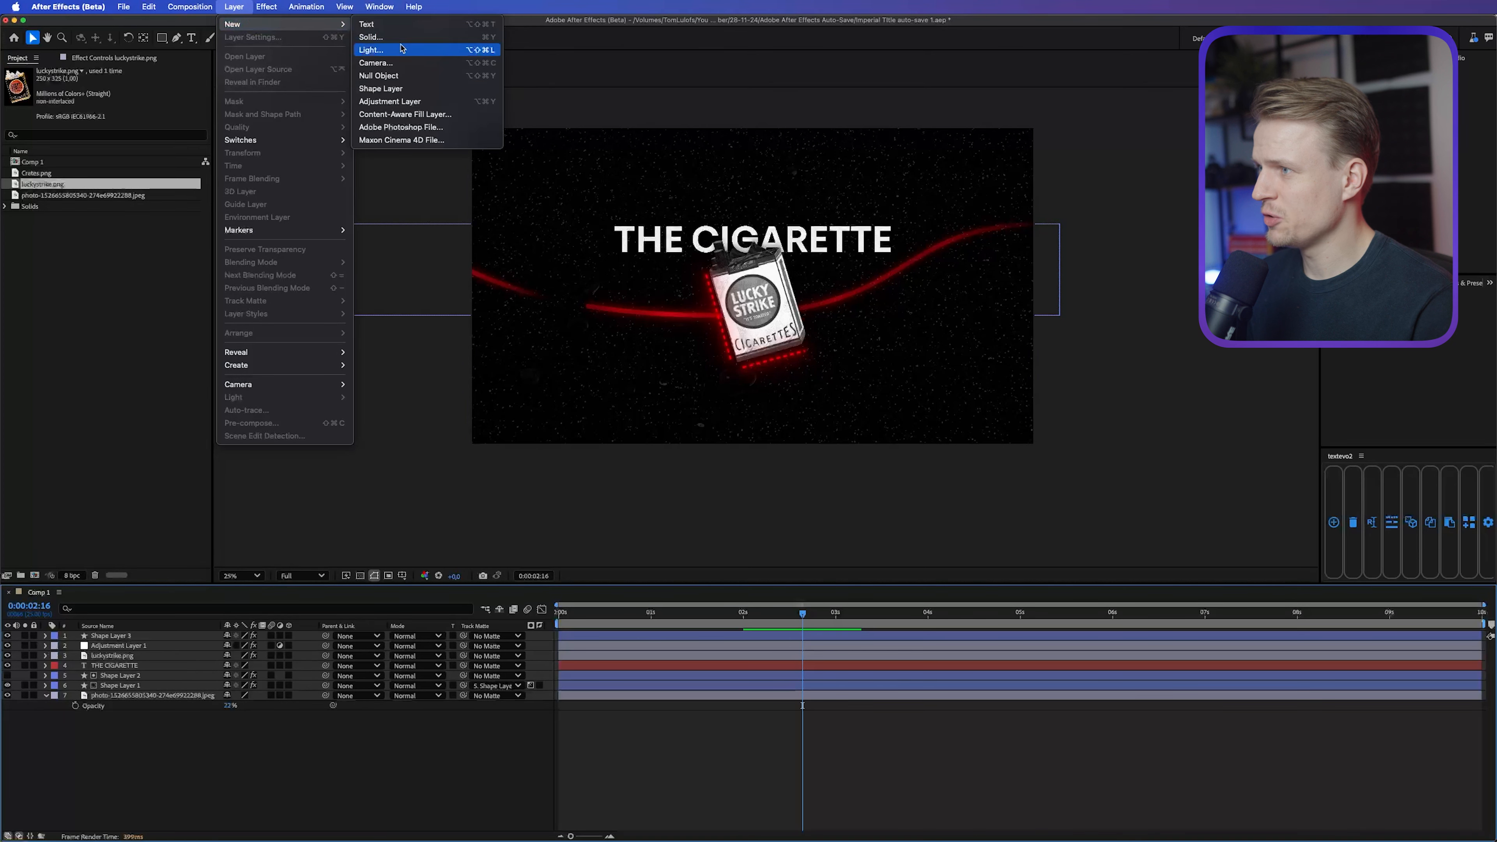
pyautogui.click(378, 76)
pyautogui.click(112, 645)
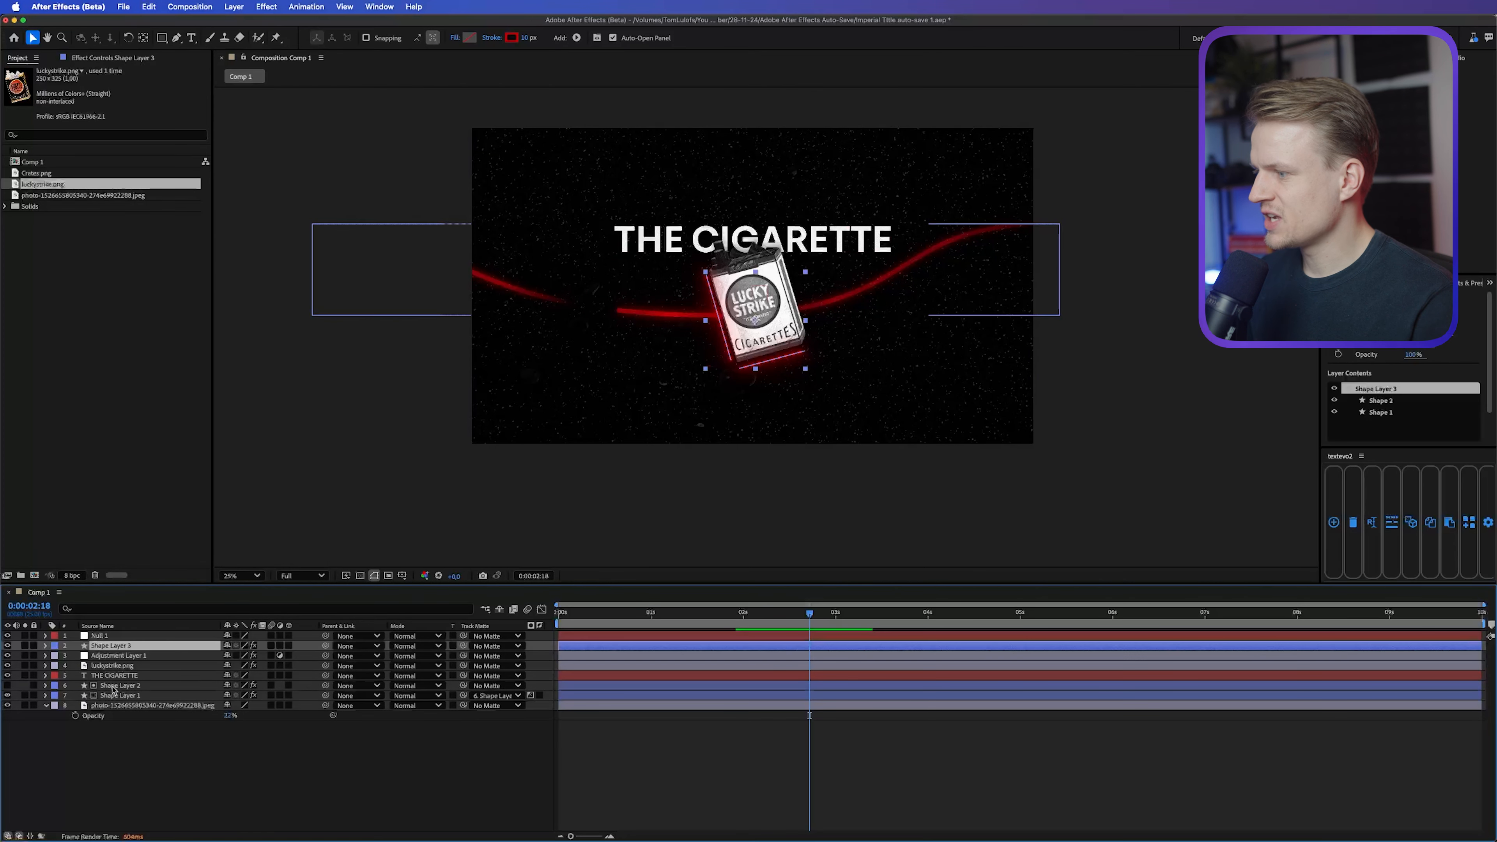
pyautogui.keyDown('shift'); pyautogui.click(116, 696); pyautogui.keyUp('shift')
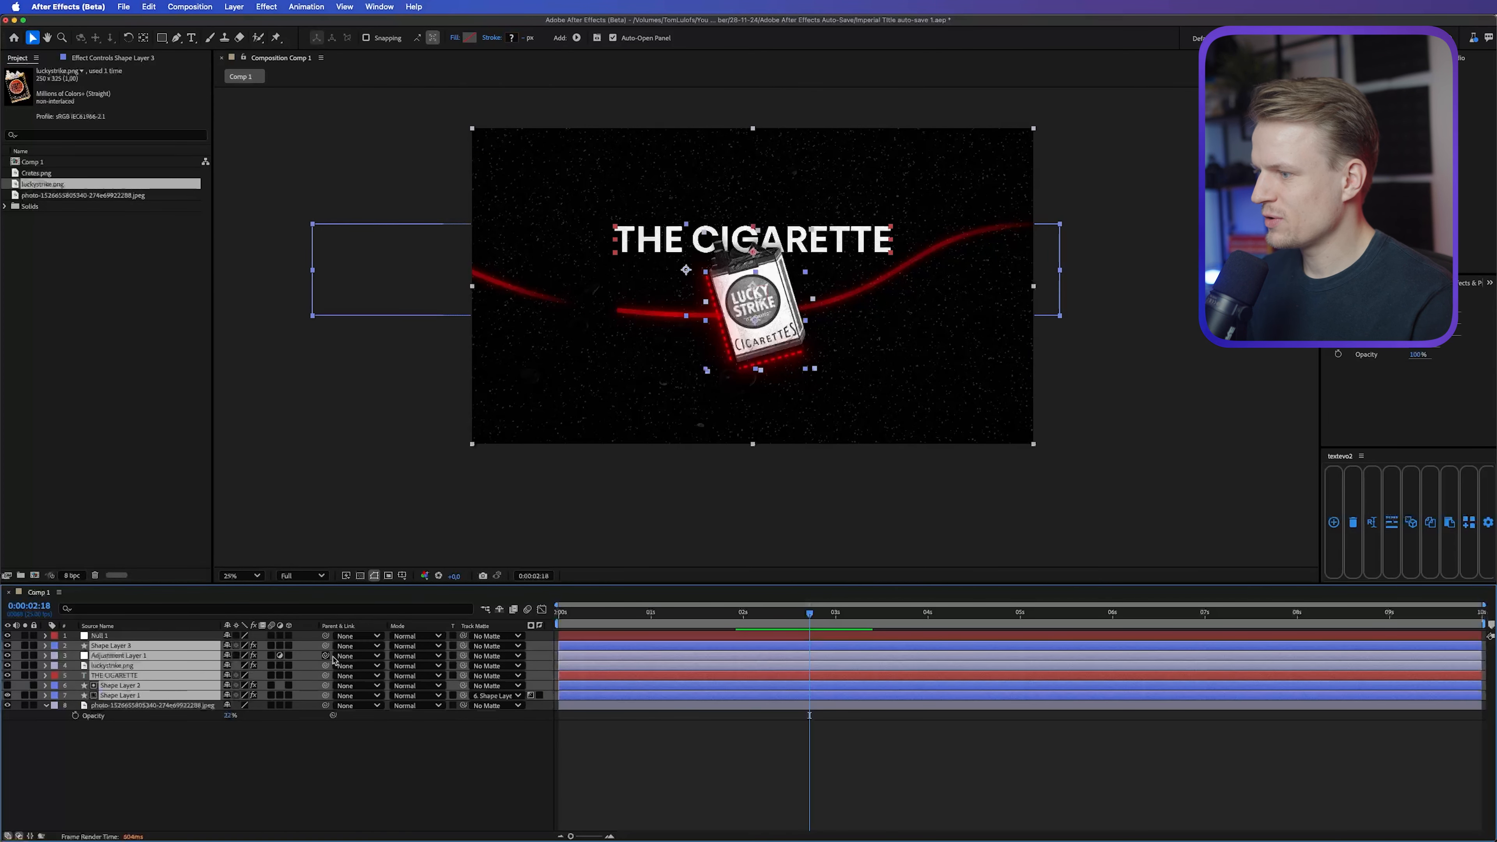
pyautogui.moveTo(325, 645); pyautogui.dragTo(114, 636)
# Step: Keyframe the null's Position at 0:00:02:18 and move it upward to a Y value of -1132 at 0:00:03:07
pyautogui.click(114, 636)
pyautogui.press('p')
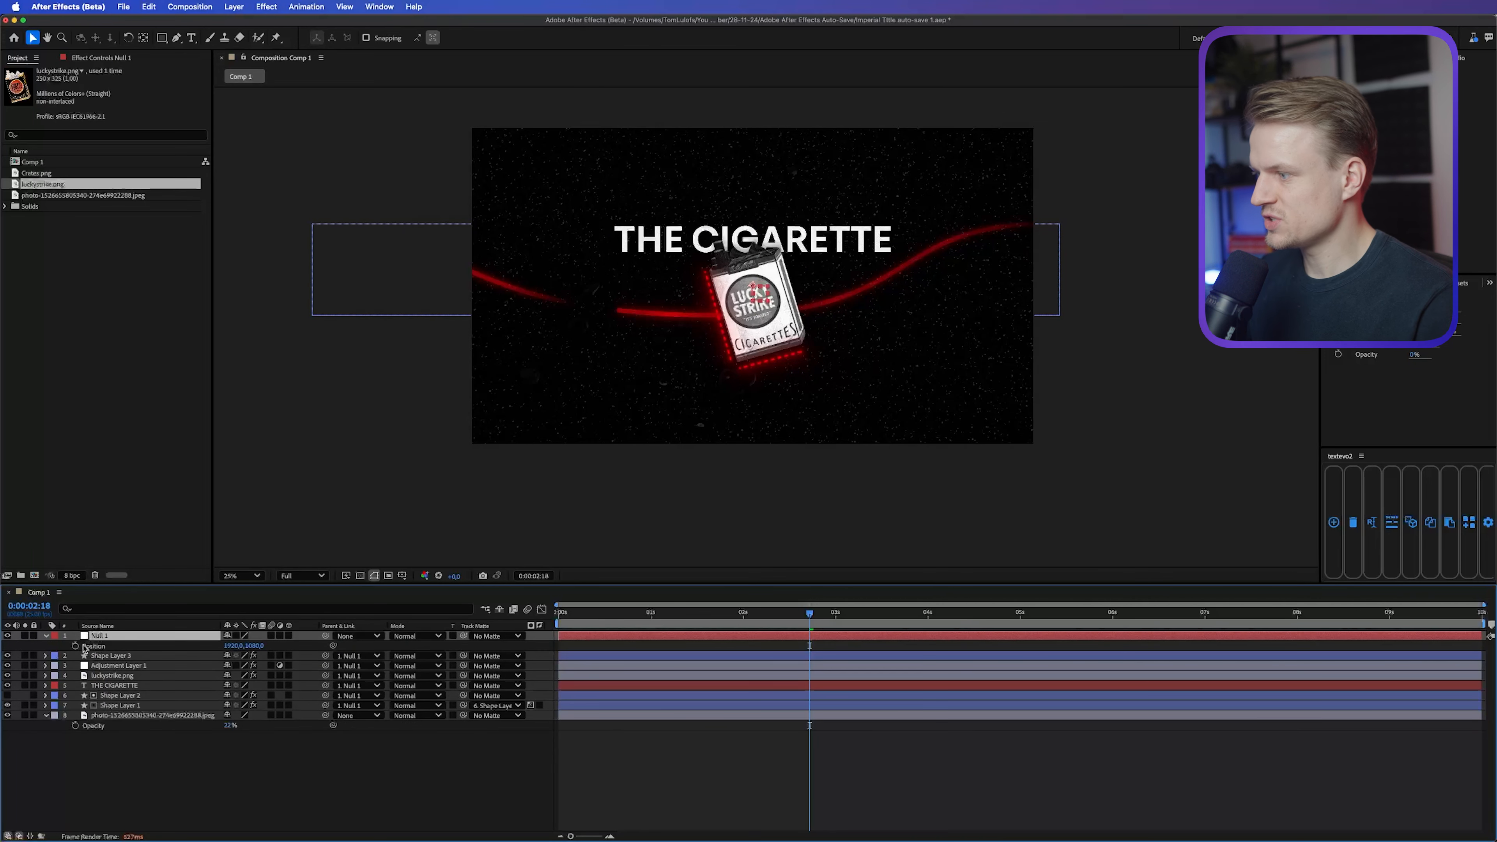
pyautogui.click(75, 647)
pyautogui.moveTo(810, 613); pyautogui.dragTo(862, 613)
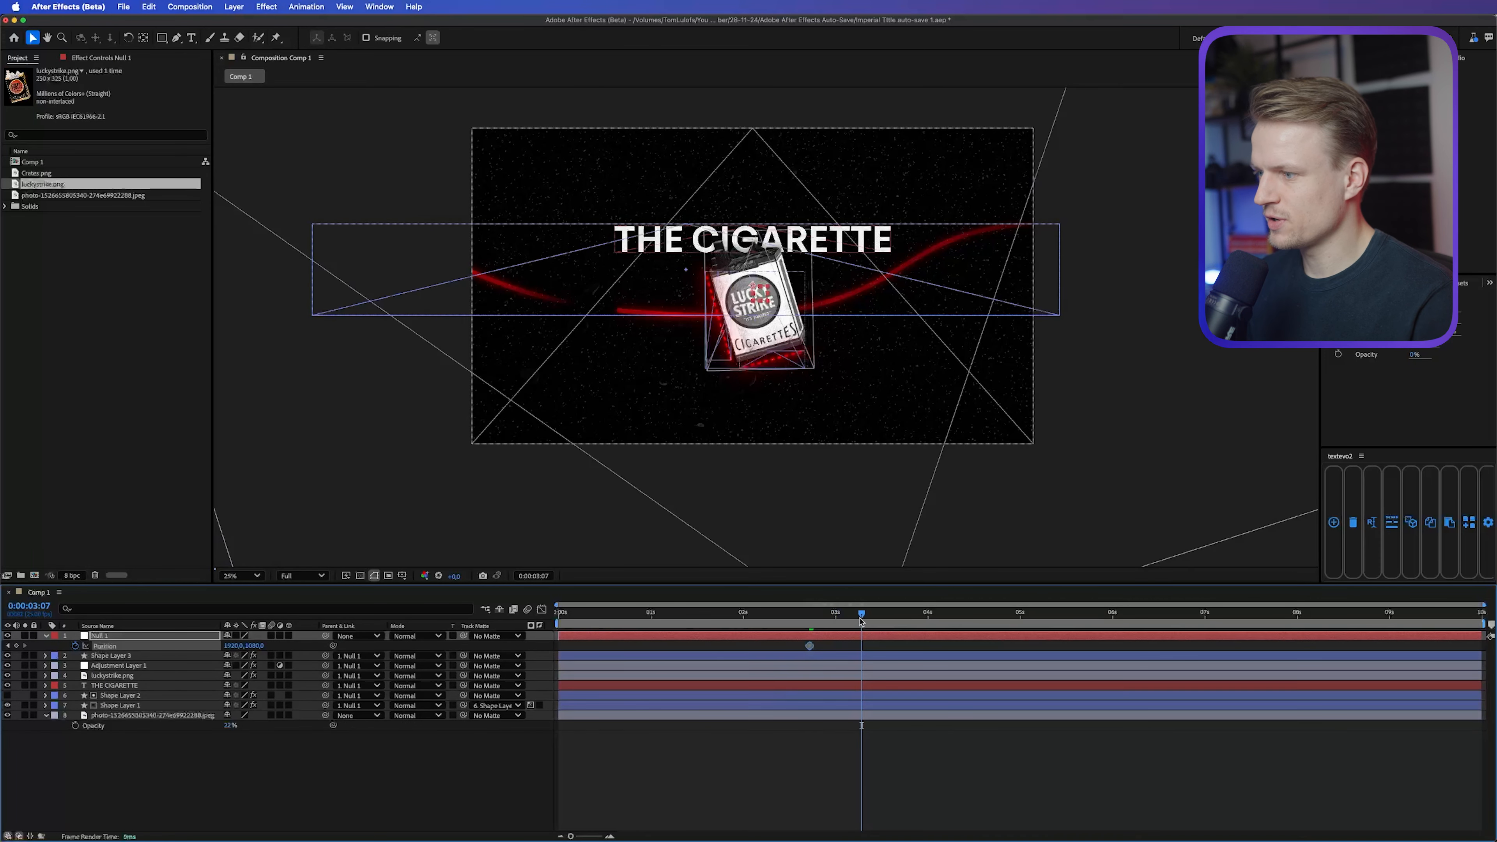
pyautogui.moveTo(253, 646)
pyautogui.mouseDown()
pyautogui.moveTo(168, 655)
pyautogui.moveTo(253, 646)
pyautogui.mouseUp()
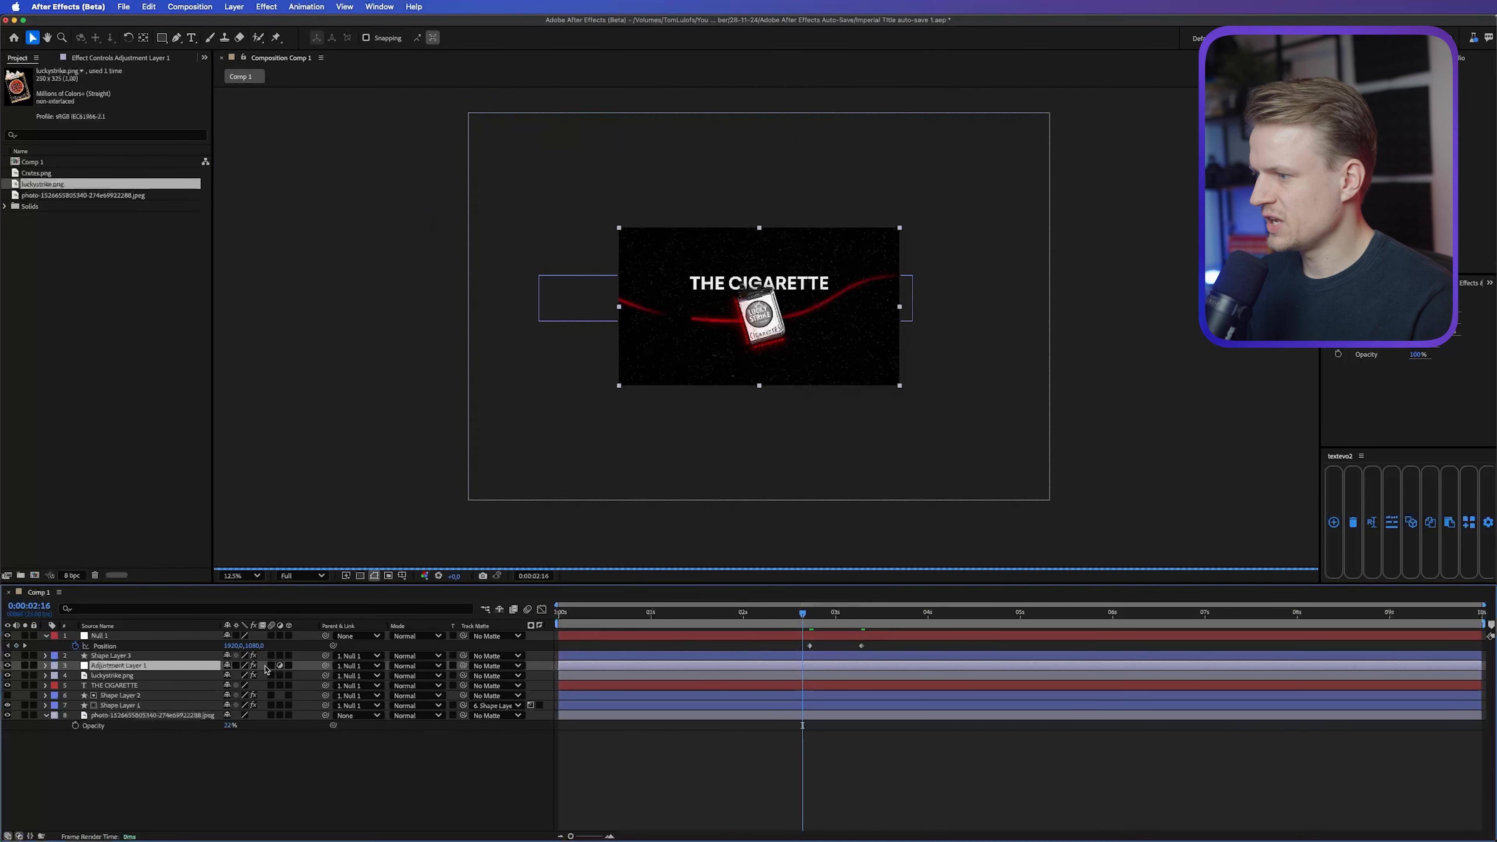
# Step: Unparent Adjustment Layer 1 from the null and move it to the top of the layer stack
pyautogui.click(362, 666)
pyautogui.click(353, 673)
pyautogui.moveTo(118, 664); pyautogui.dragTo(112, 633)
# Step: Apply Easy Ease to the null's two Position keyframes and work on their speed curve in the Graph Editor
pyautogui.moveTo(779, 651); pyautogui.dragTo(939, 665)
pyautogui.press('F9')
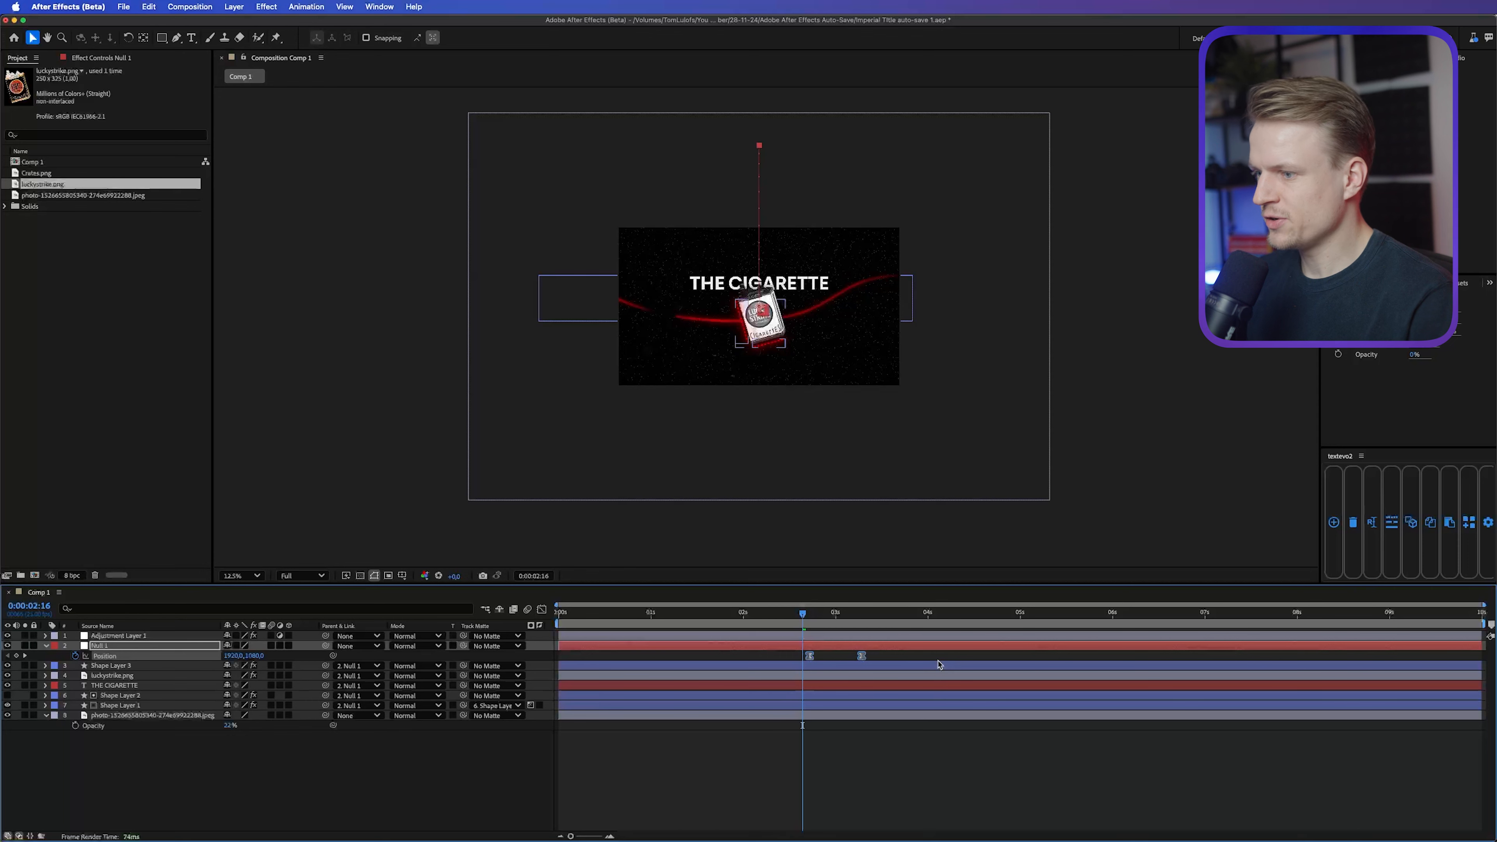
pyautogui.click(541, 609)
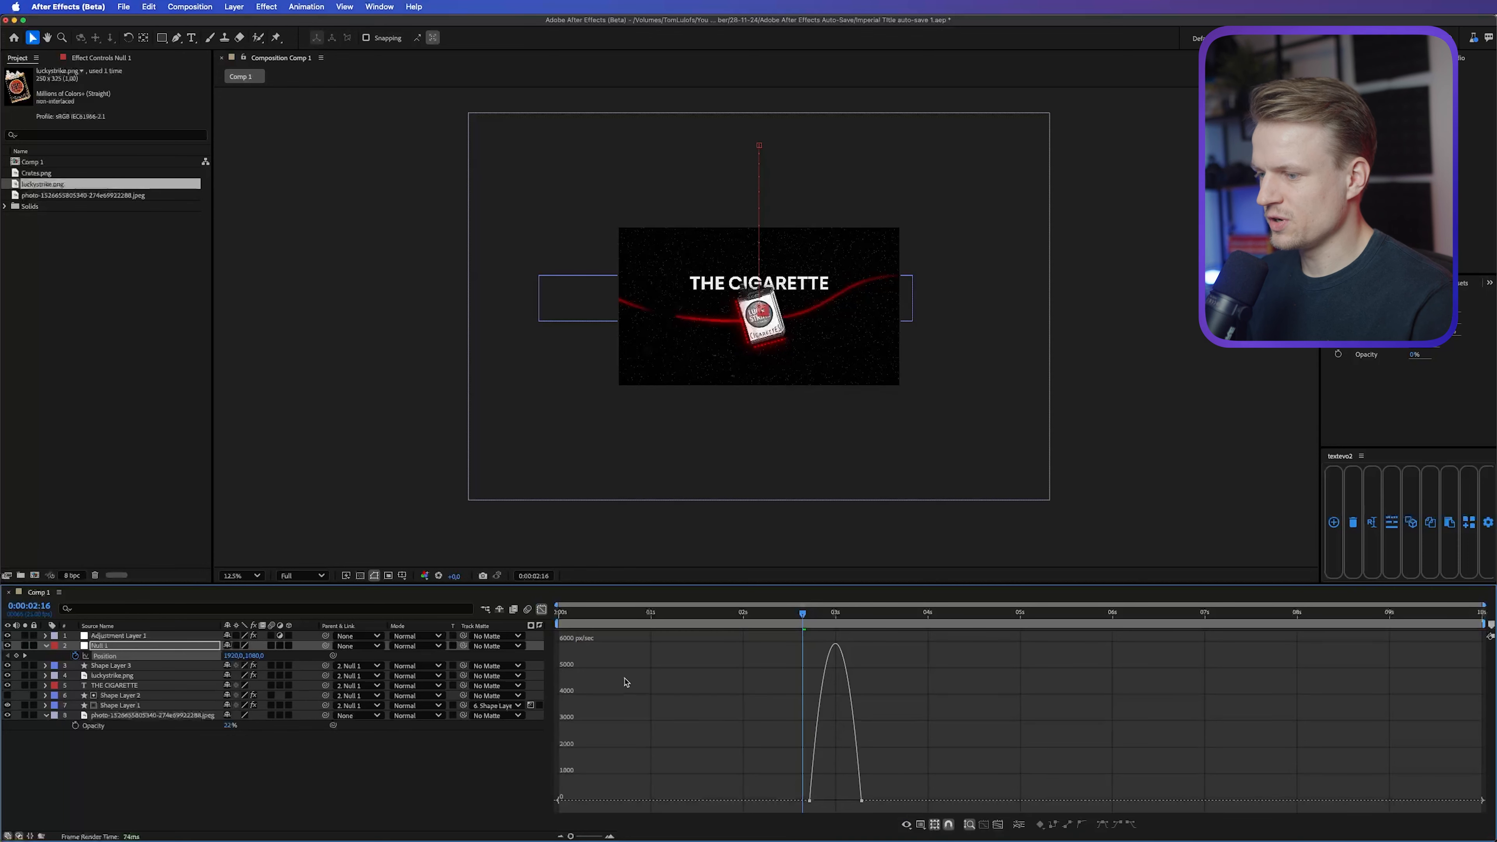
pyautogui.moveTo(792, 794); pyautogui.dragTo(842, 800)
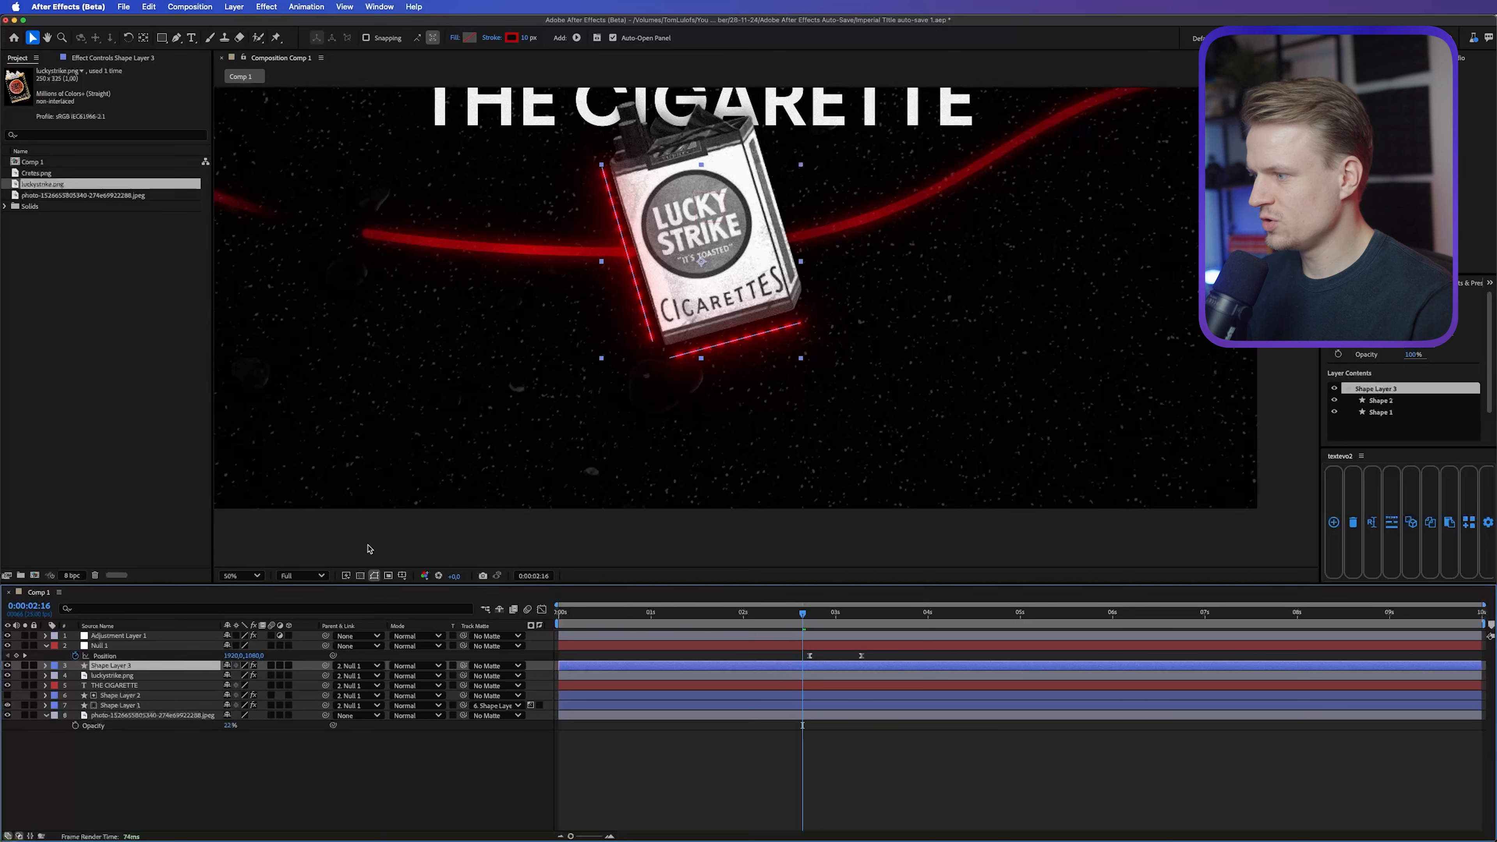
# Step: Duplicate Shape Layer 3 and reshape the copy's lower dashed line into a vertical line beneath the cigarette pack
pyautogui.press('super+d')
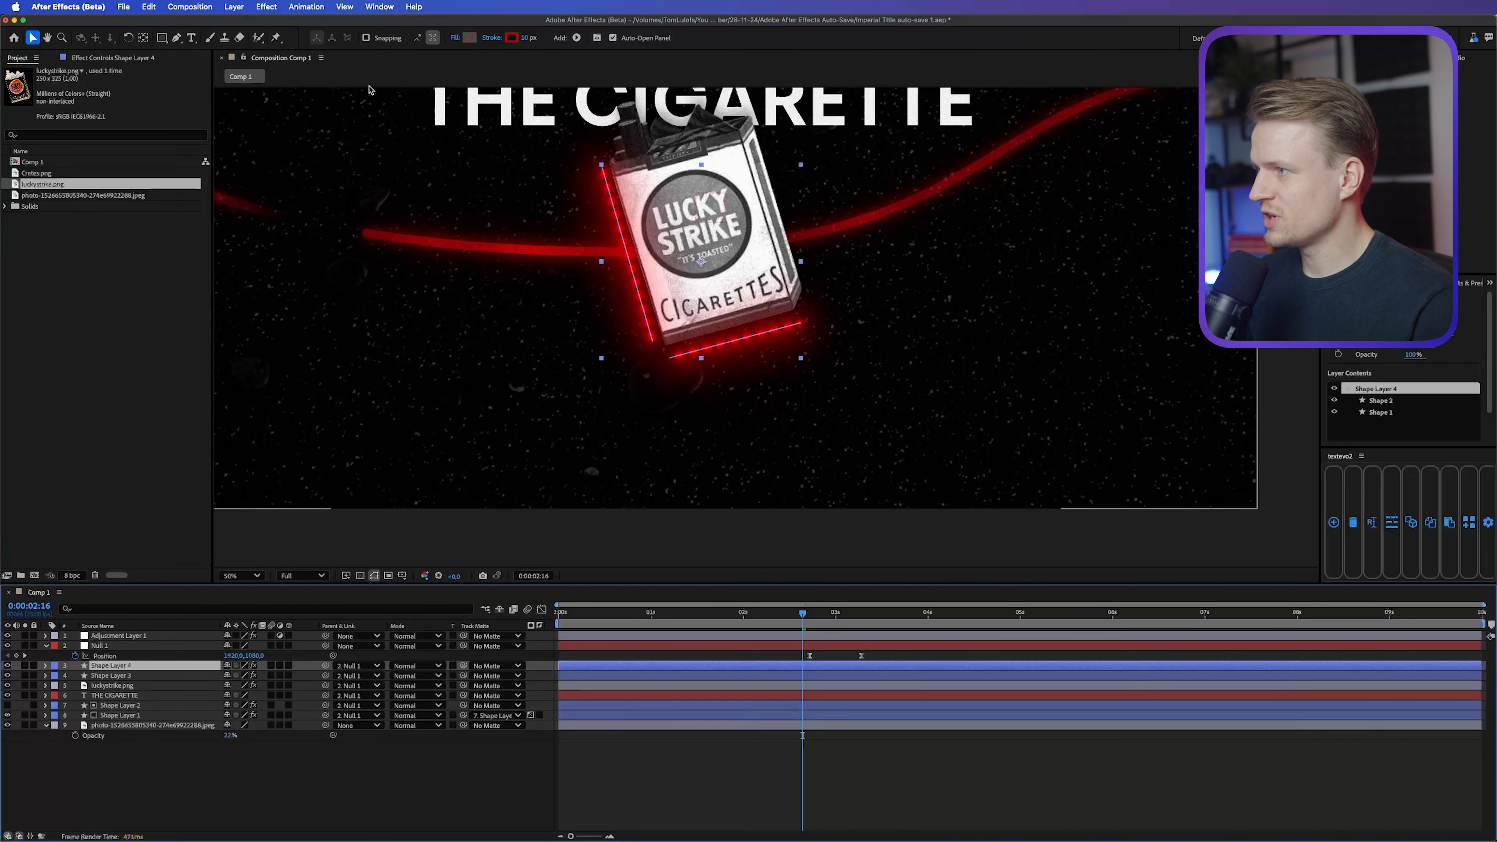
pyautogui.click(177, 38)
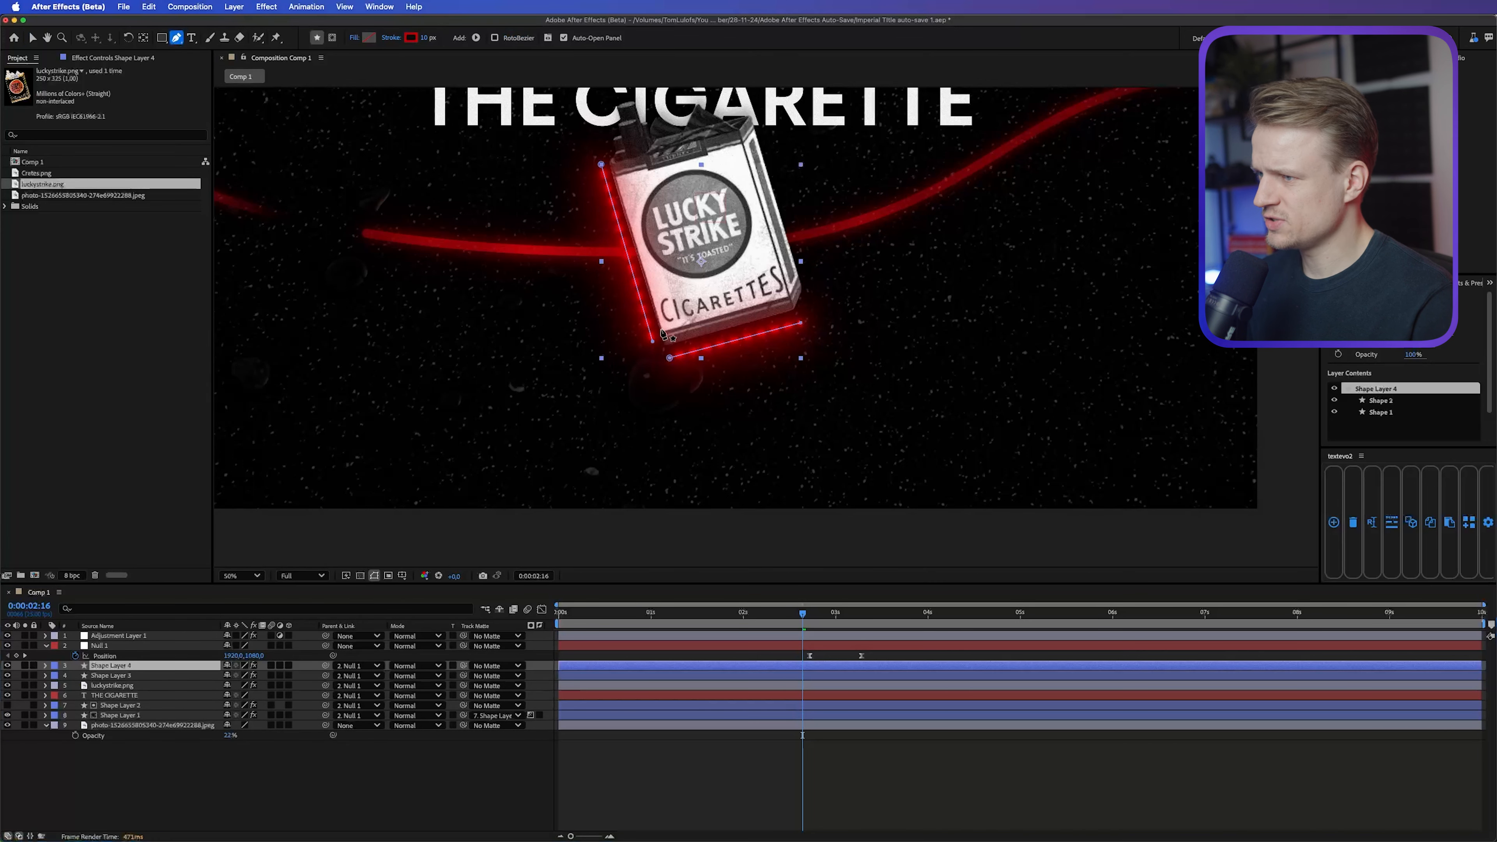
pyautogui.moveTo(672, 358); pyautogui.dragTo(657, 558)
pyautogui.press('v')
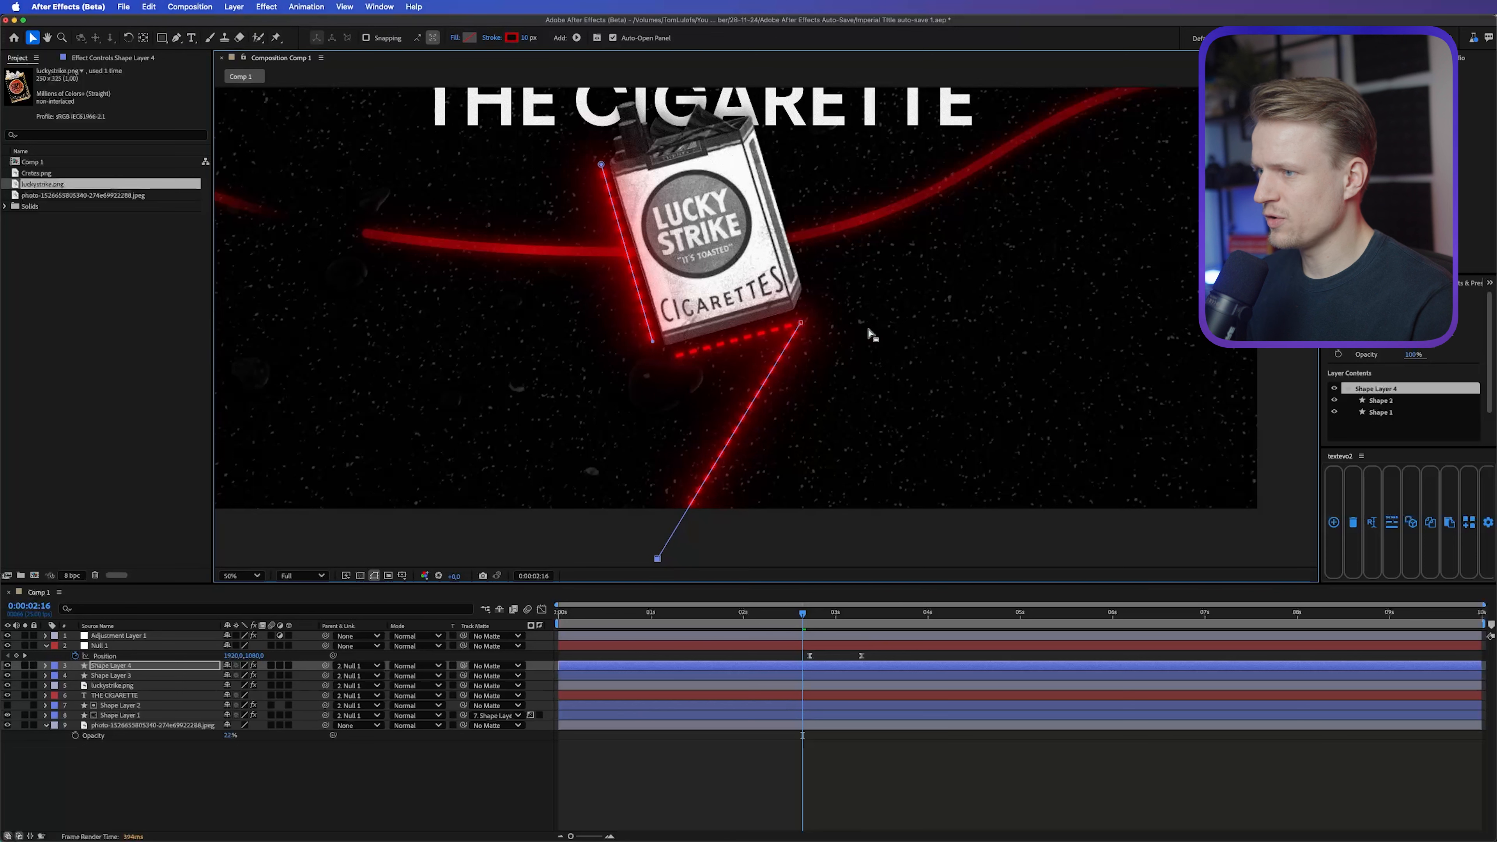
pyautogui.moveTo(801, 322); pyautogui.dragTo(668, 375)
# Step: Delete Shape 2 from Shape Layer 4 and extend the vertical line's lower end to mid-frame at 0:00:03:07
pyautogui.click(96, 687)
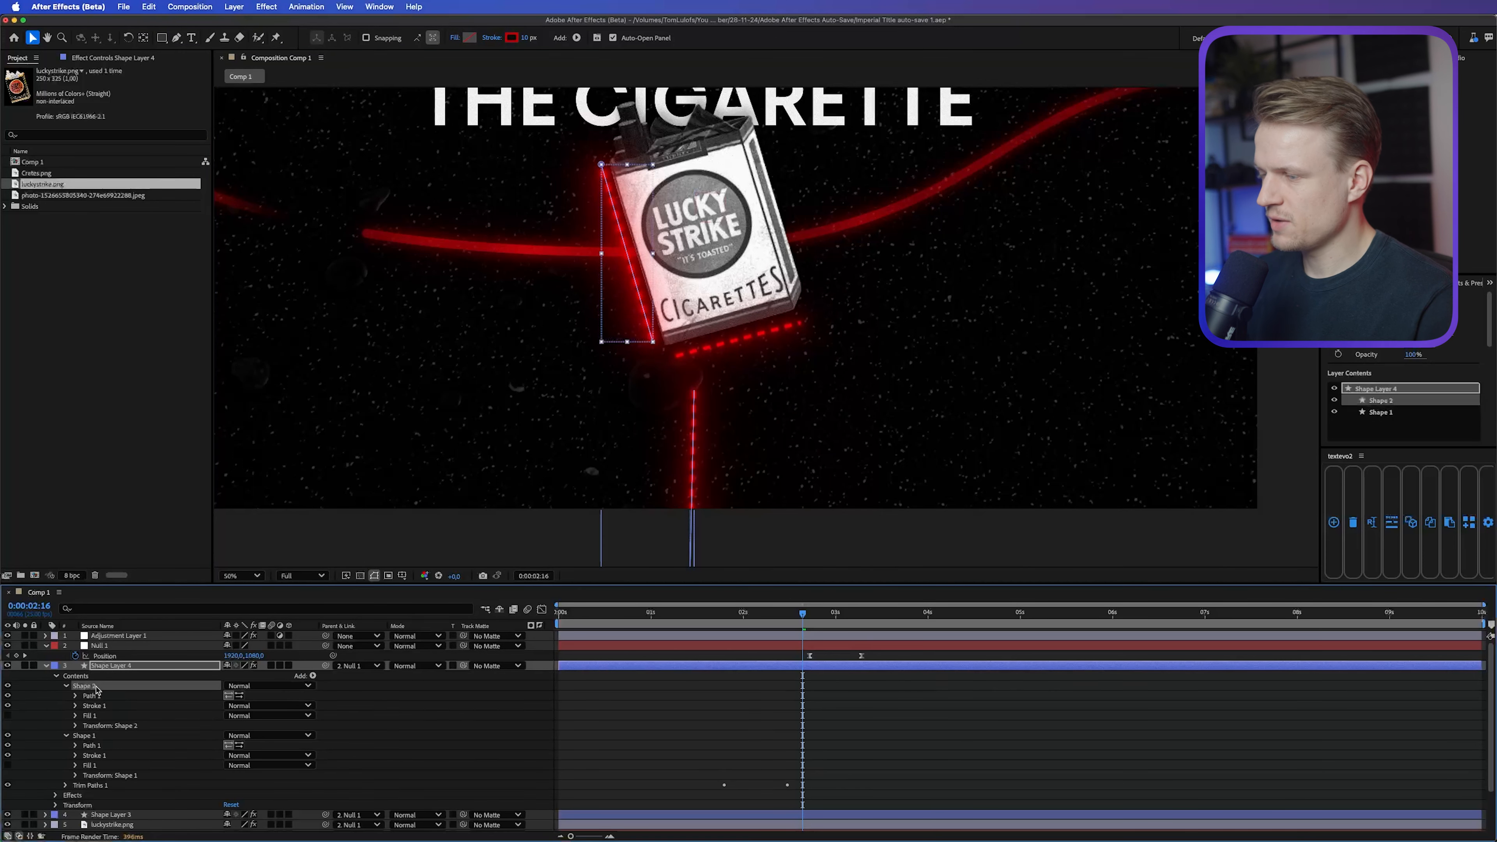
pyautogui.press('Delete')
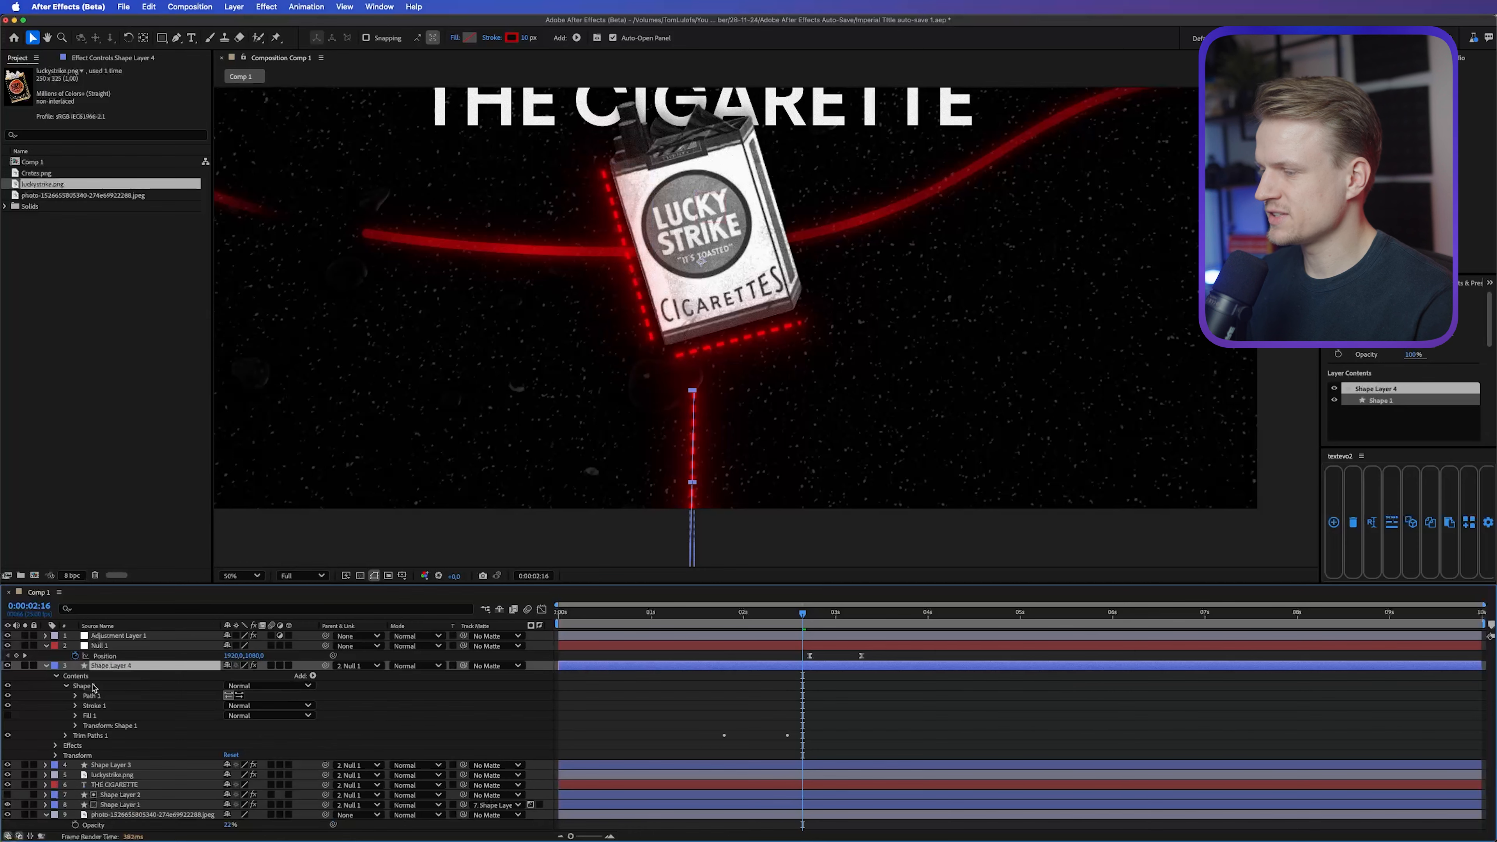
pyautogui.click(92, 695)
pyautogui.press('g')
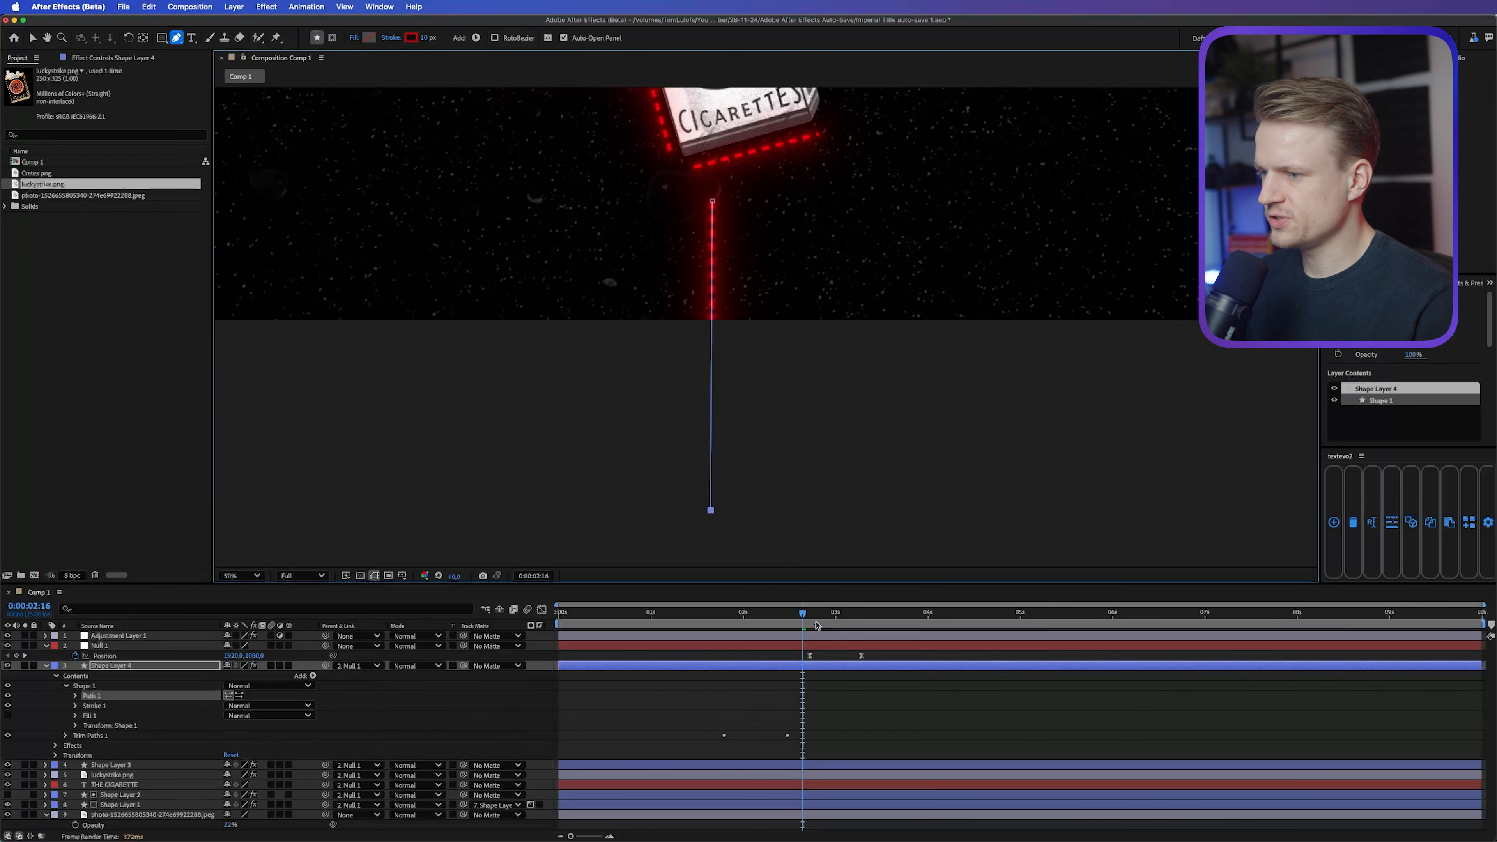
pyautogui.press('space')
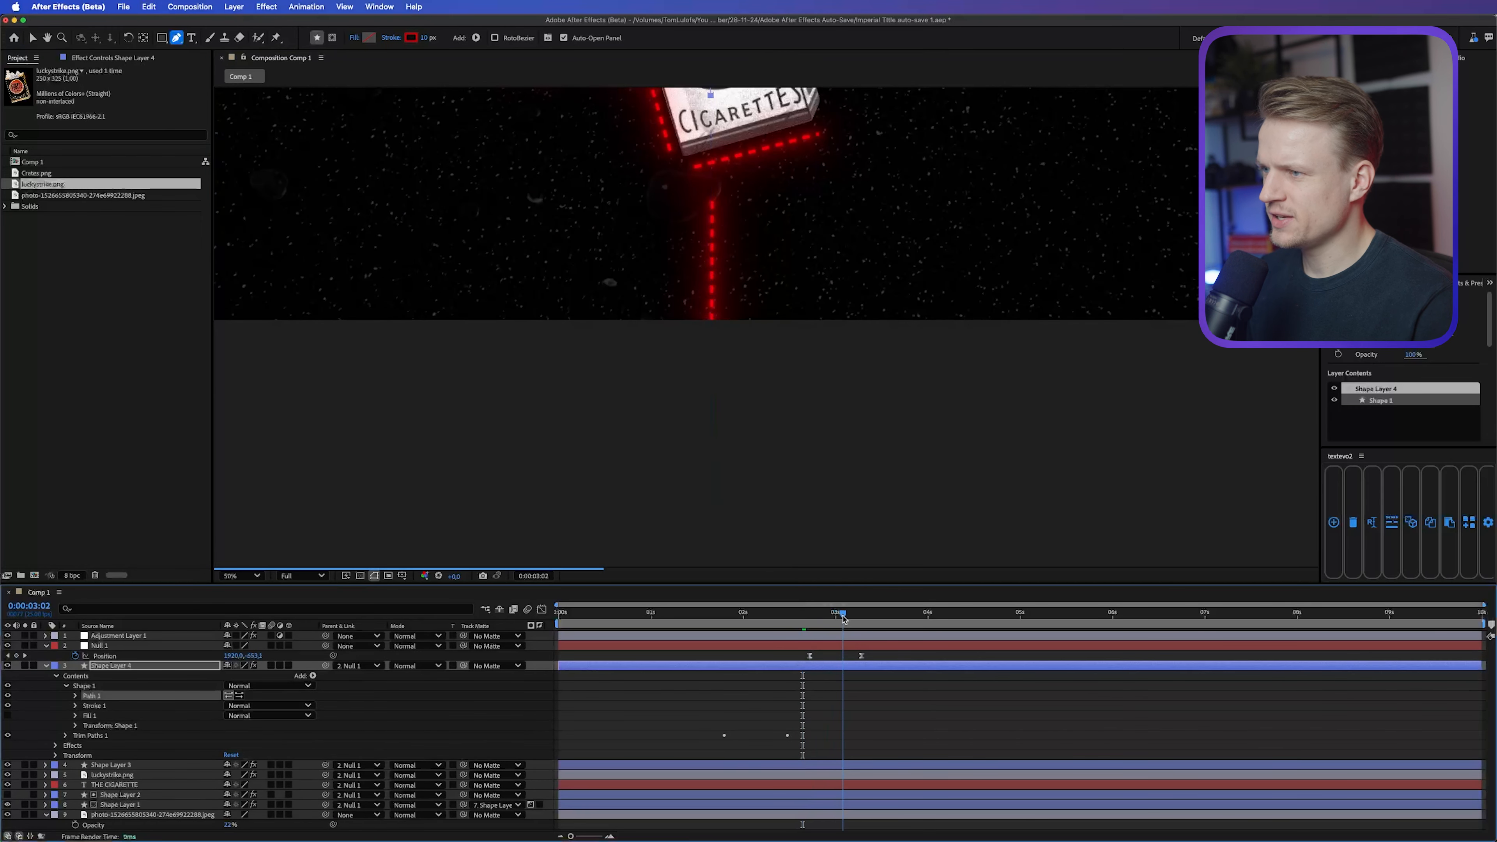
pyautogui.scroll(-2, 775, 190)
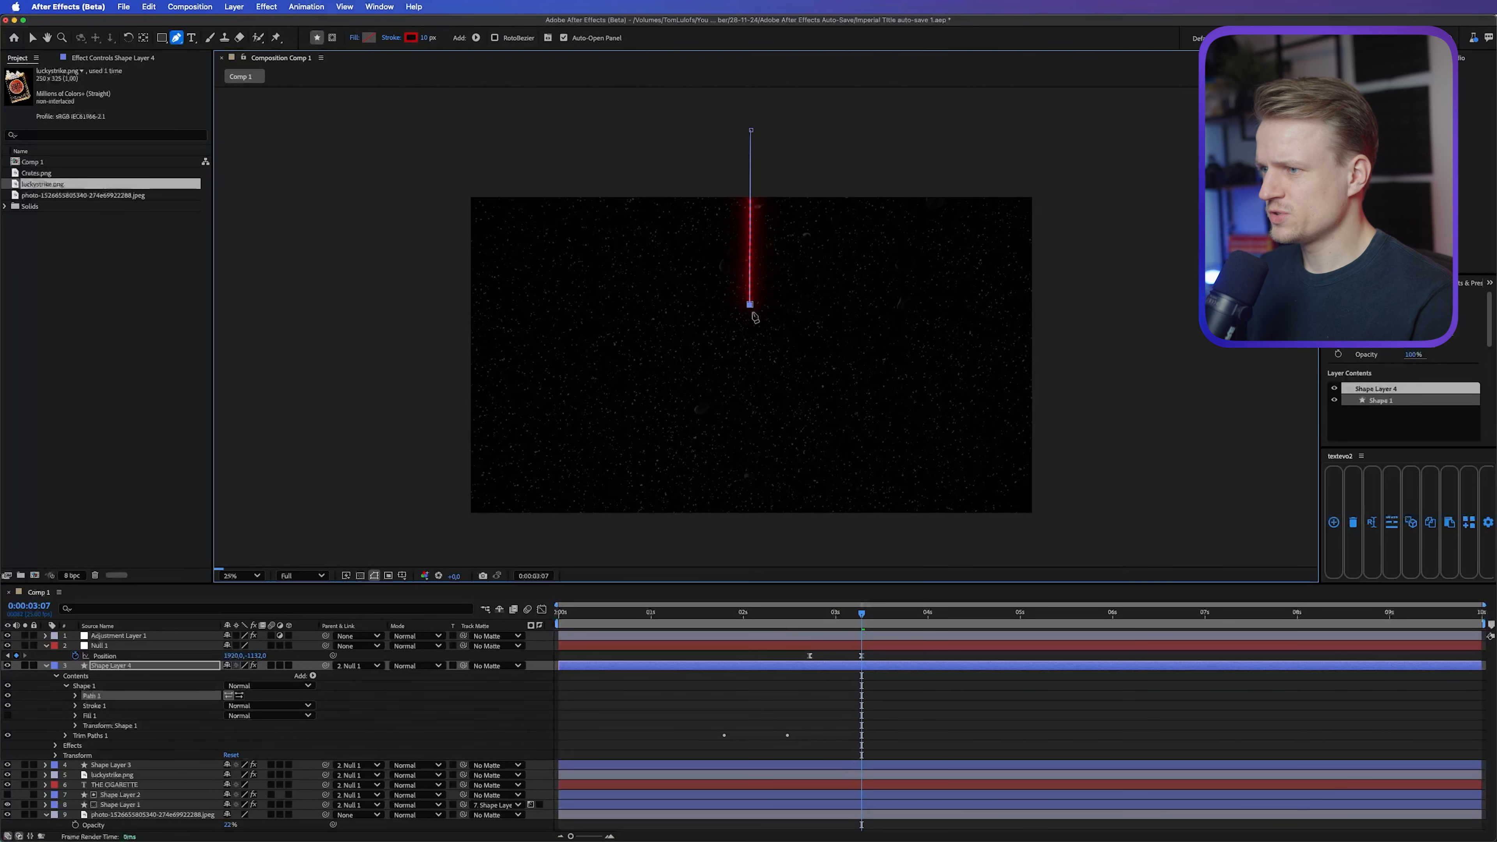
pyautogui.press('v')
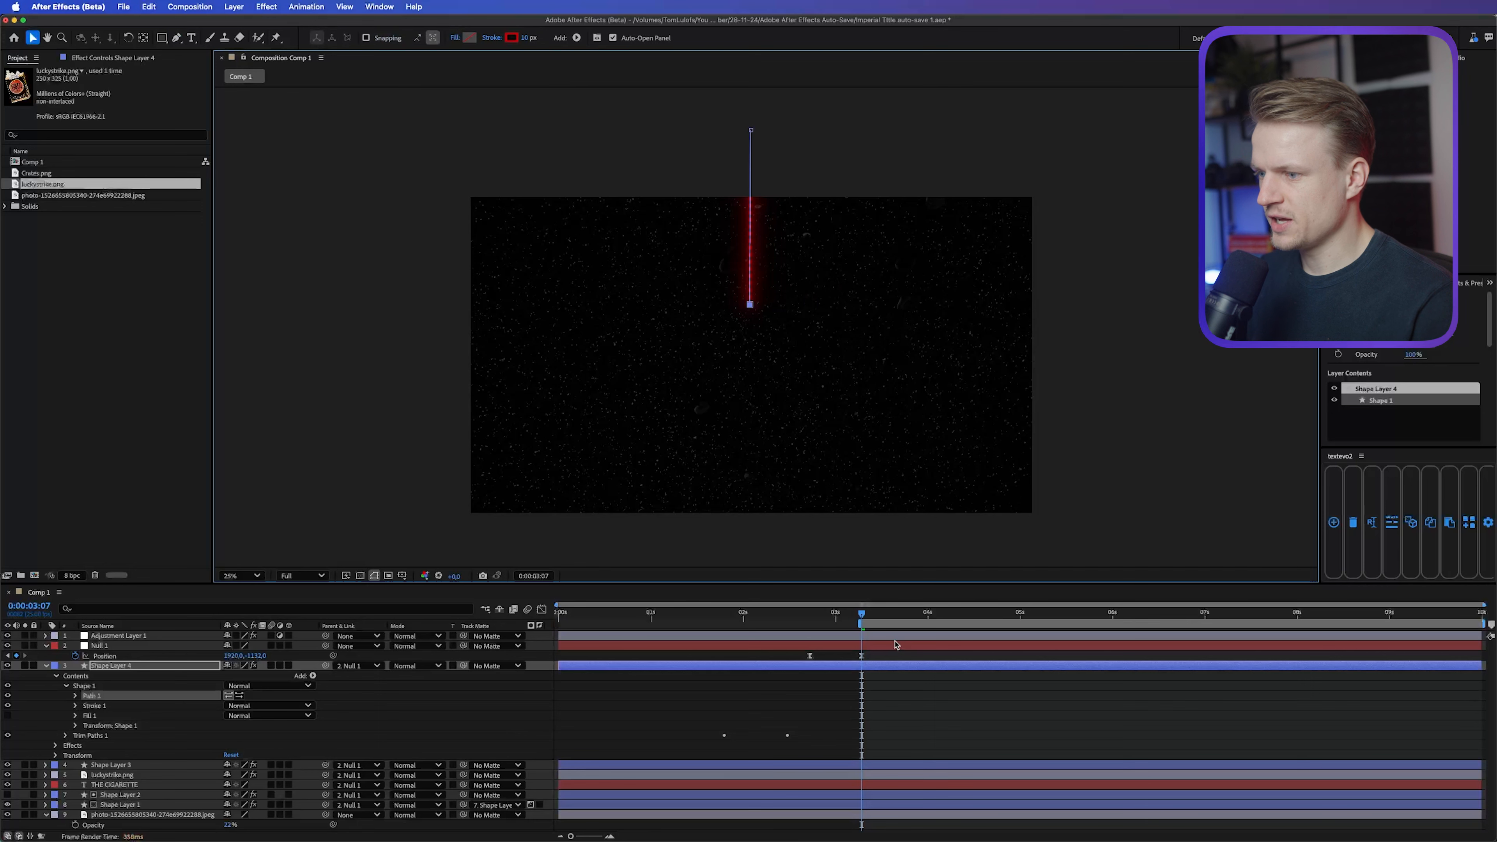
# Step: Delay Shape Layer 4 by just under a second, spread the null's Position keyframes apart starting at 0:00:02:12, and preview the timing
pyautogui.moveTo(878, 666); pyautogui.dragTo(961, 669)
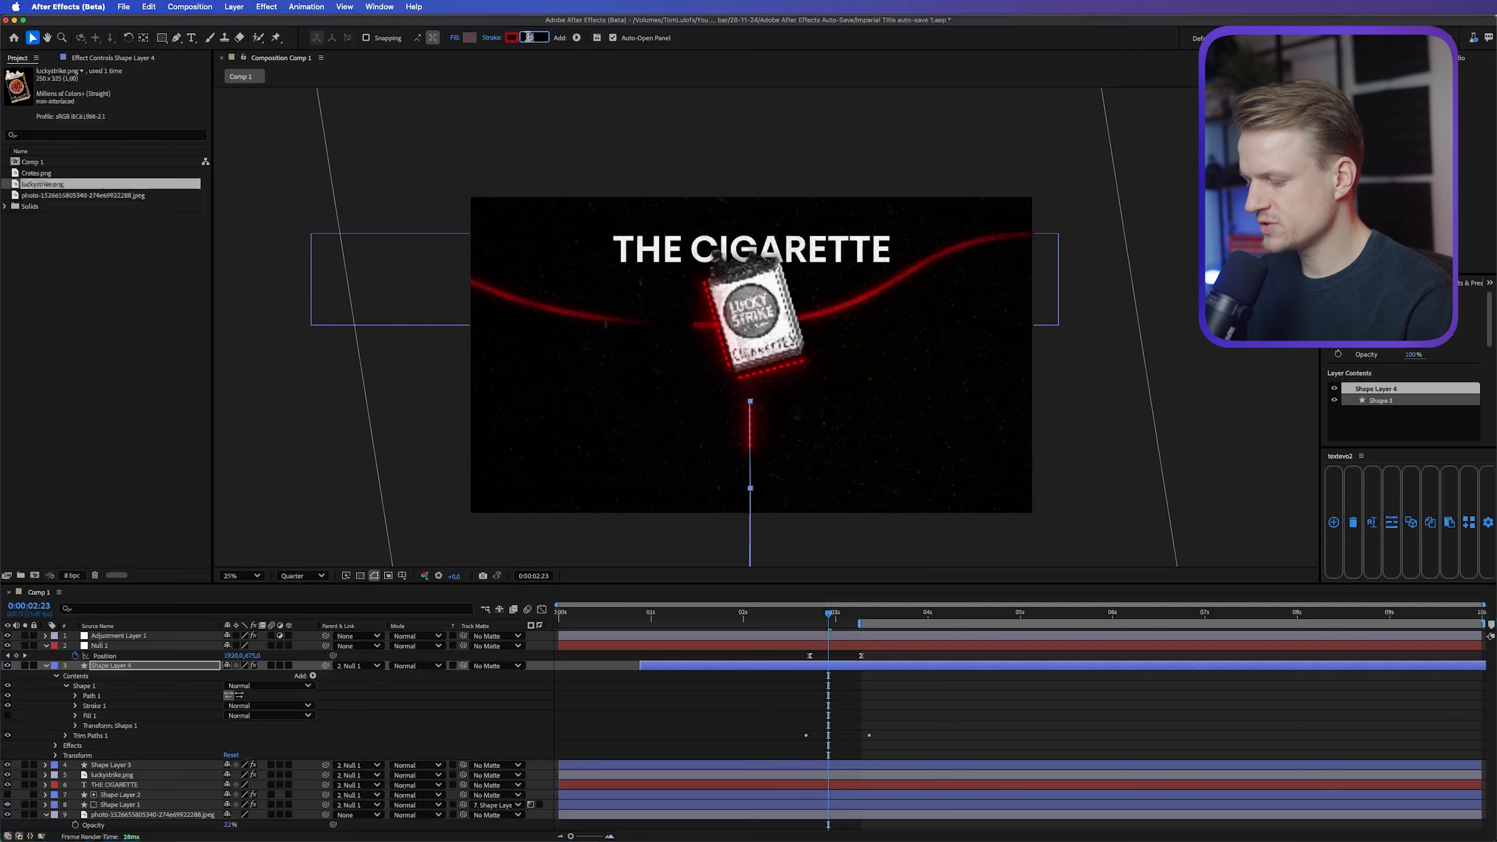
pyautogui.moveTo(815, 651)
pyautogui.mouseDown()
pyautogui.moveTo(806, 753)
pyautogui.moveTo(802, 657)
pyautogui.mouseUp()
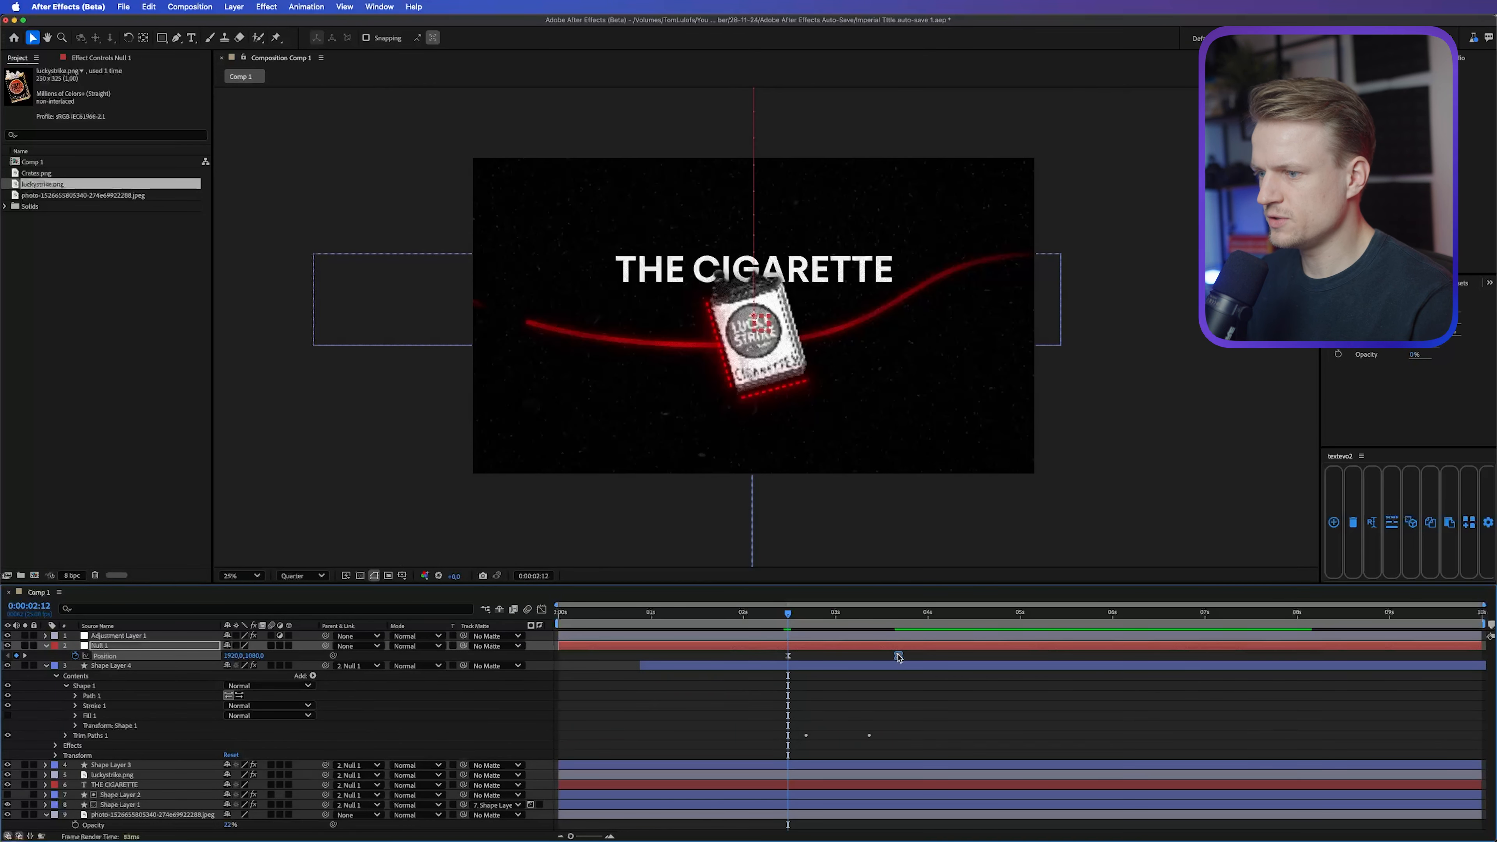
pyautogui.moveTo(897, 657); pyautogui.dragTo(905, 657)
pyautogui.press('space')
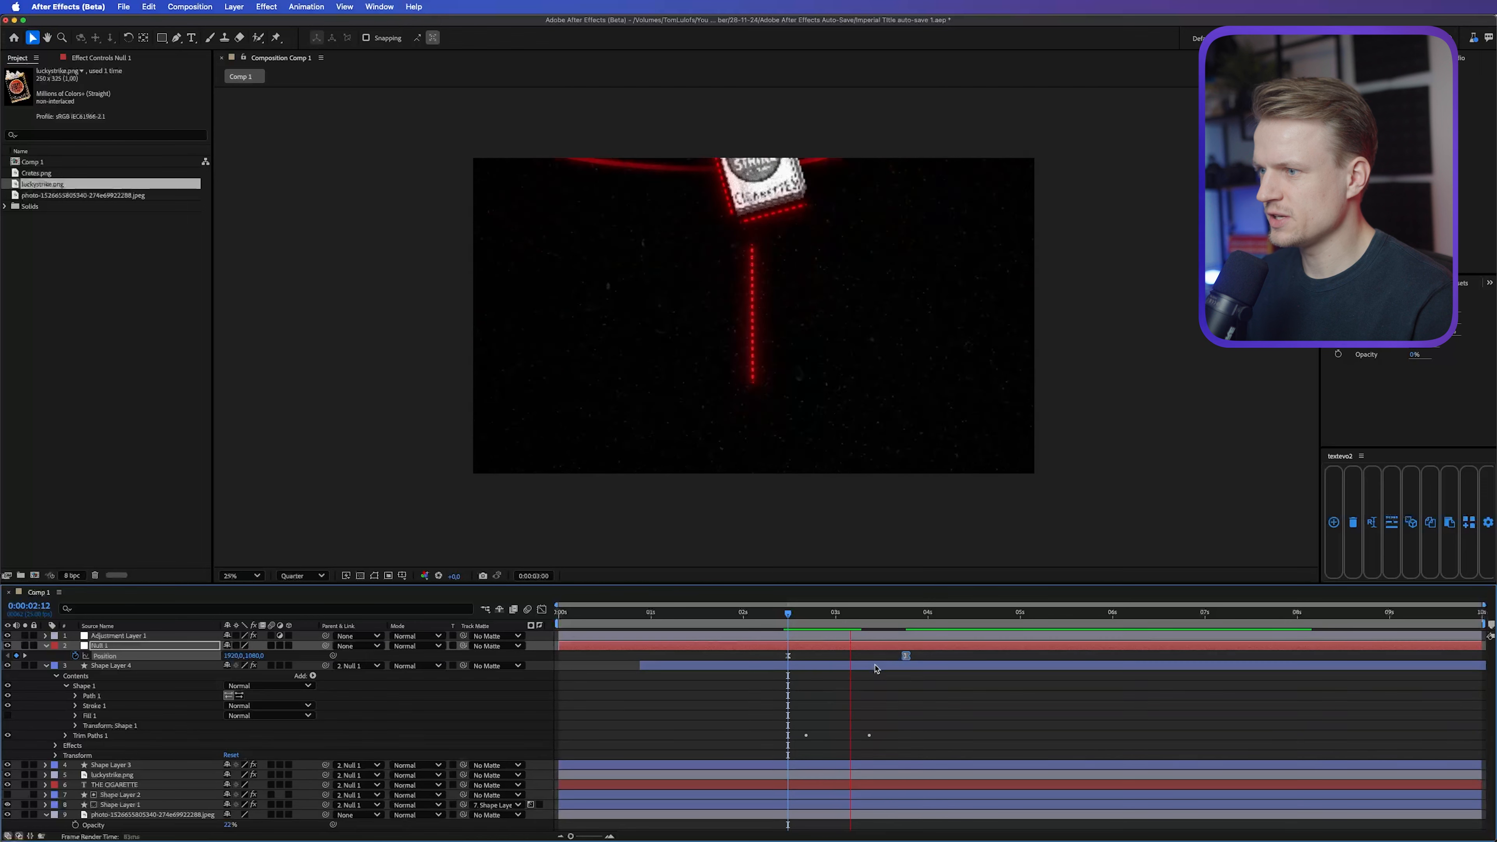
pyautogui.click(773, 609)
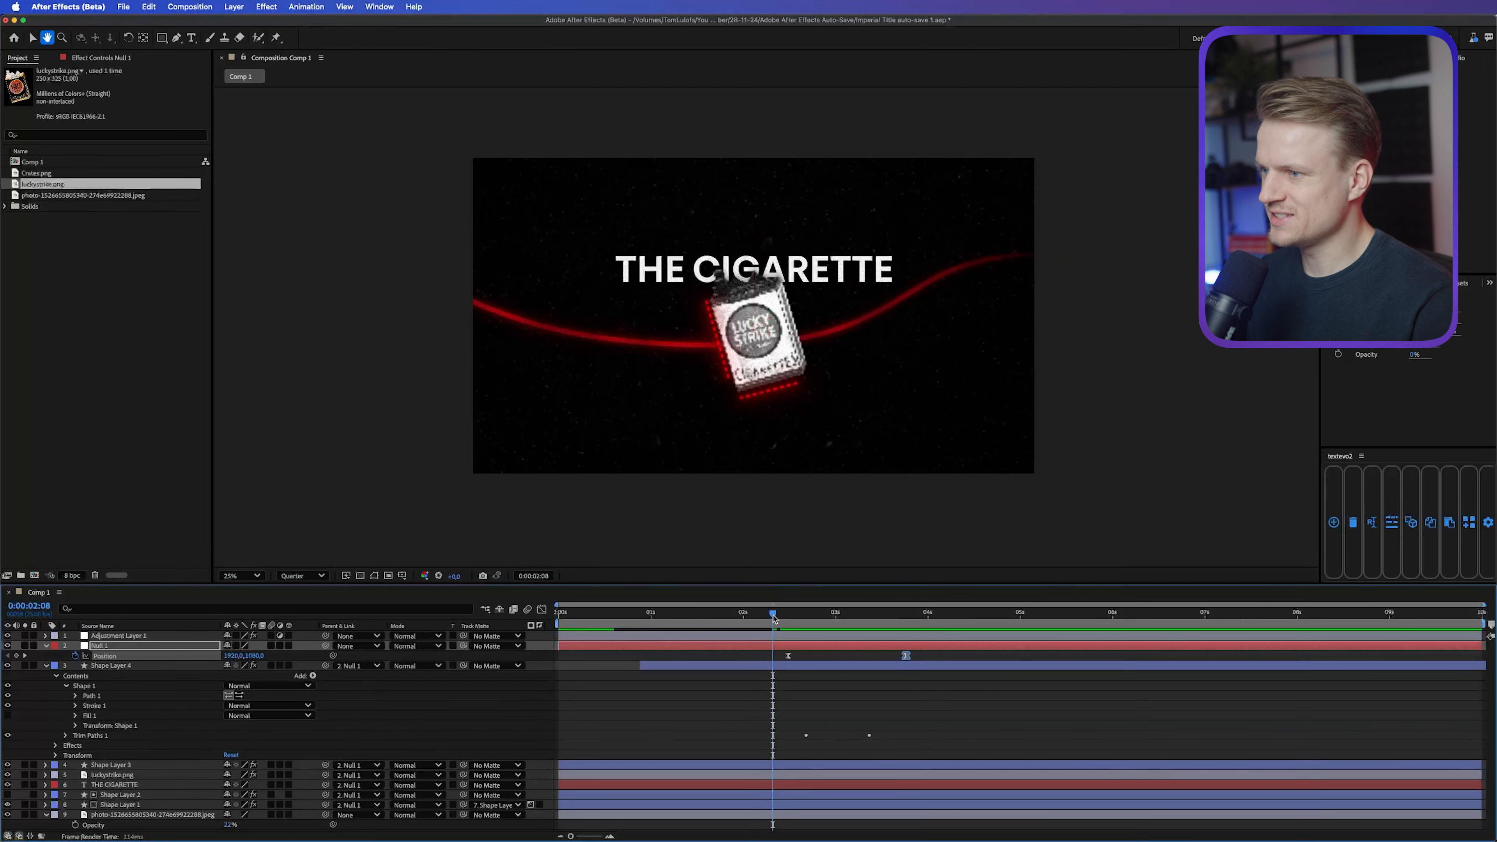
pyautogui.press('space')
# Step: Place Crates.png below the vertical dashed line at 0:00:03:24, scaled to about 133%
pyautogui.moveTo(36, 173); pyautogui.dragTo(753, 325)
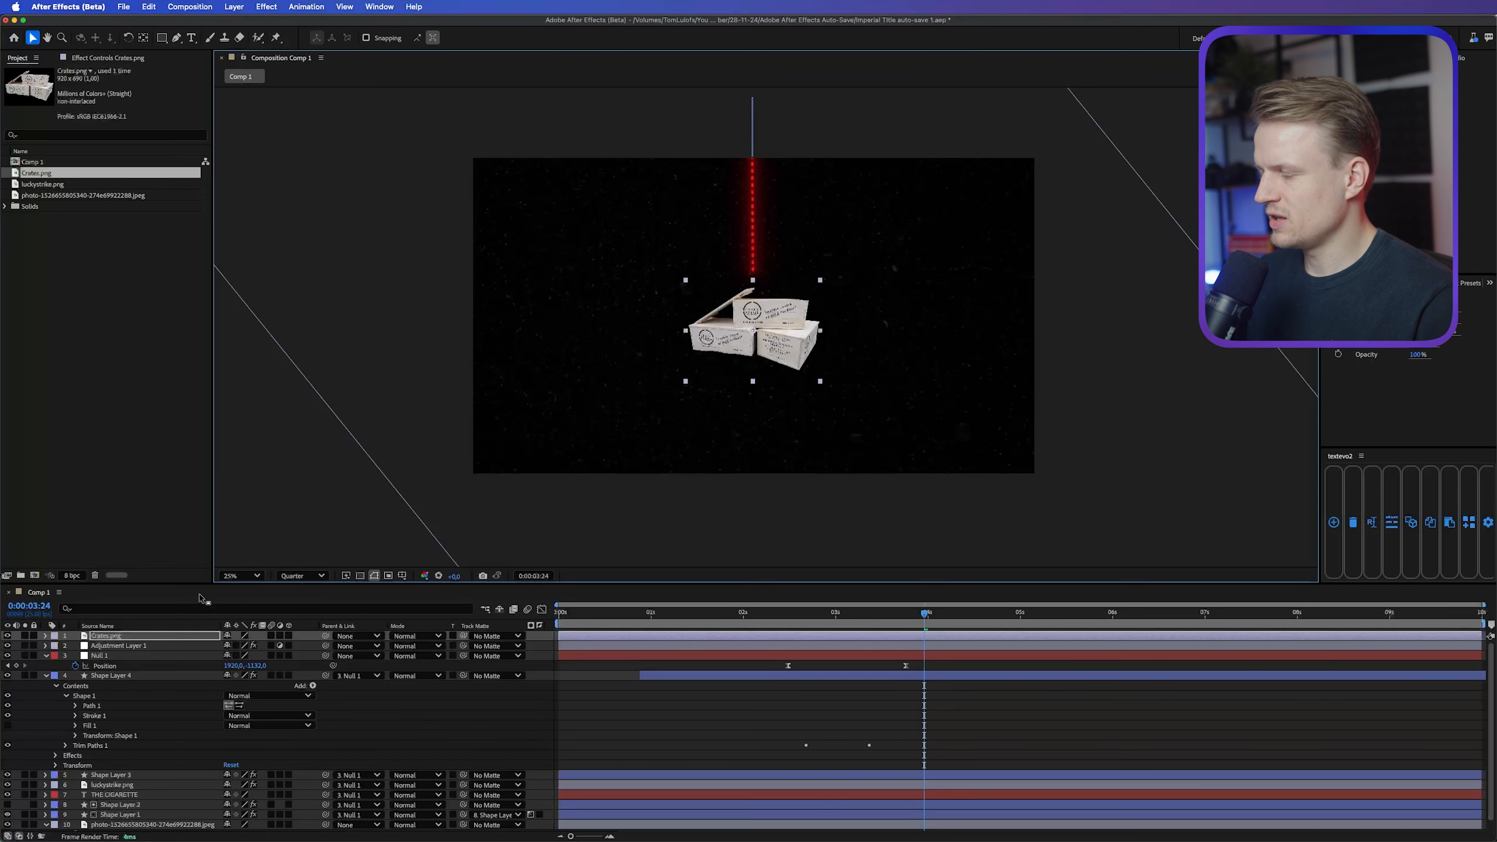
pyautogui.press('s')
pyautogui.moveTo(273, 645); pyautogui.dragTo(292, 645)
pyautogui.moveTo(770, 324); pyautogui.dragTo(769, 322)
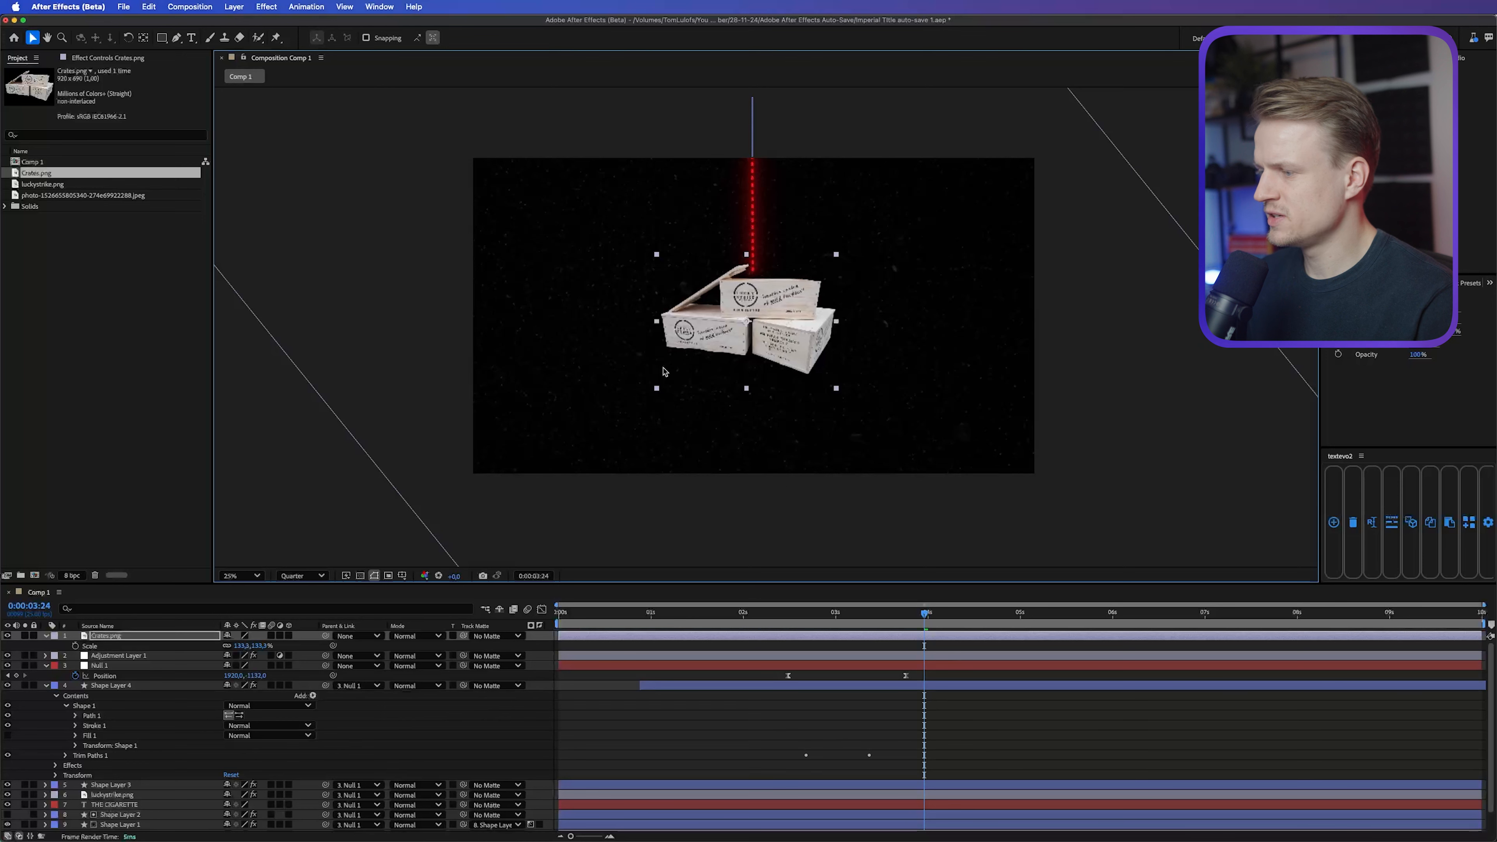
# Step: Copy the Tint effect from luckystrike.png onto Crates.png and swap its black and white mapping colors
pyautogui.click(109, 796)
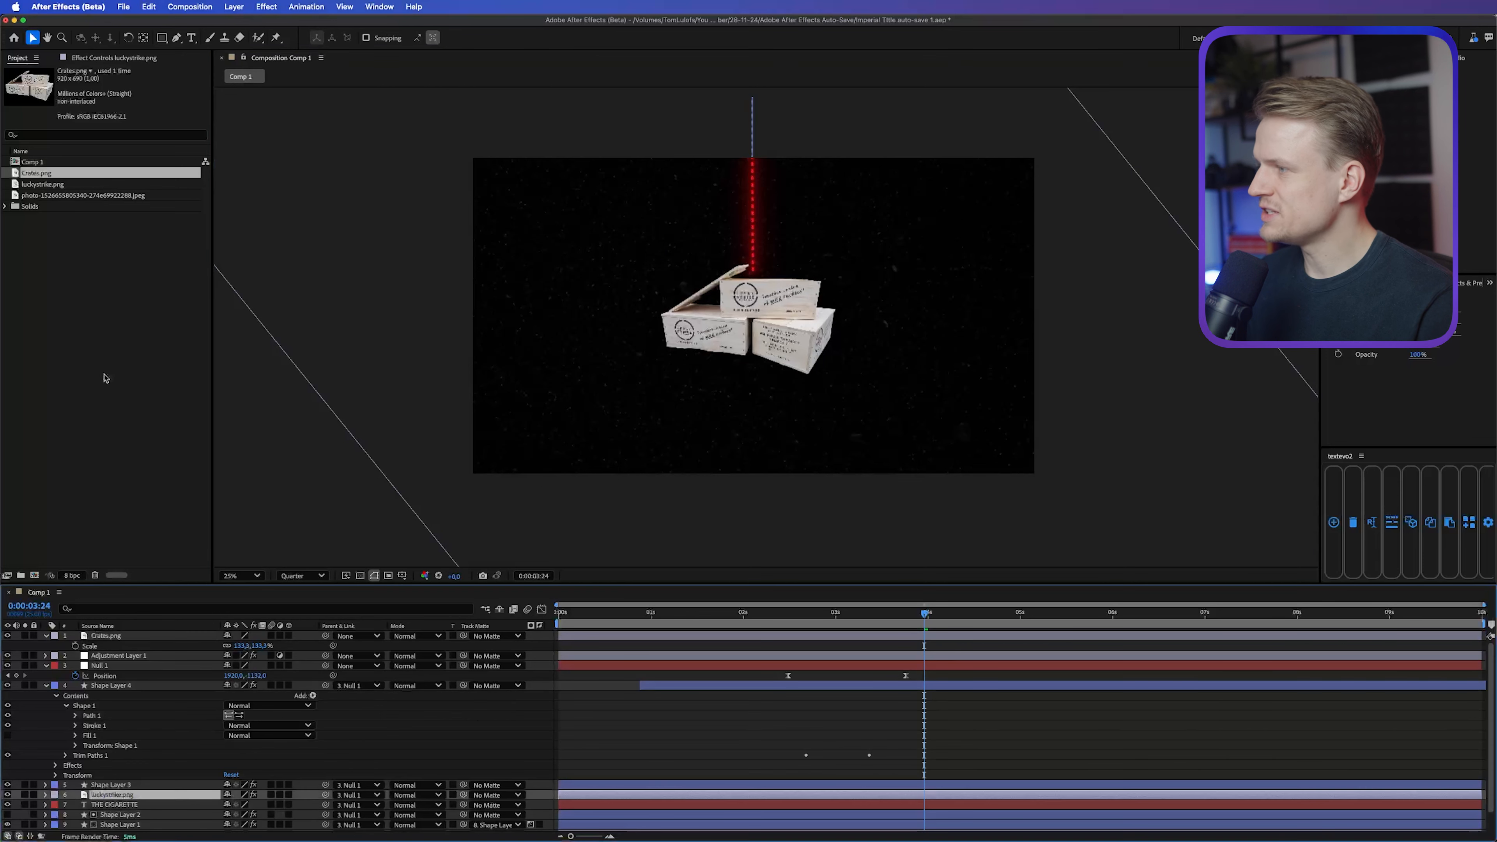
pyautogui.click(108, 59)
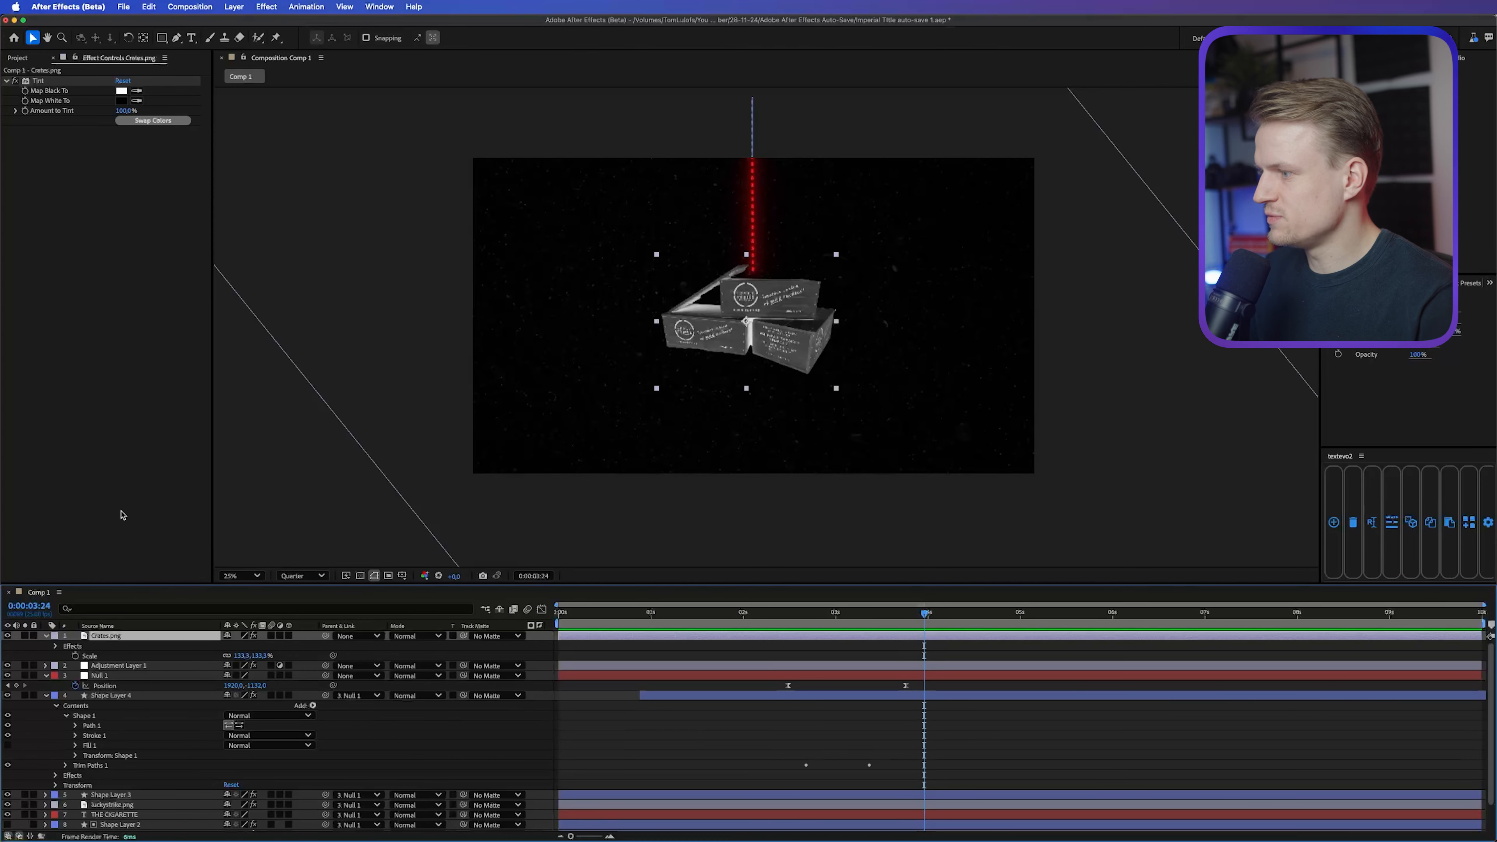
pyautogui.click(125, 410)
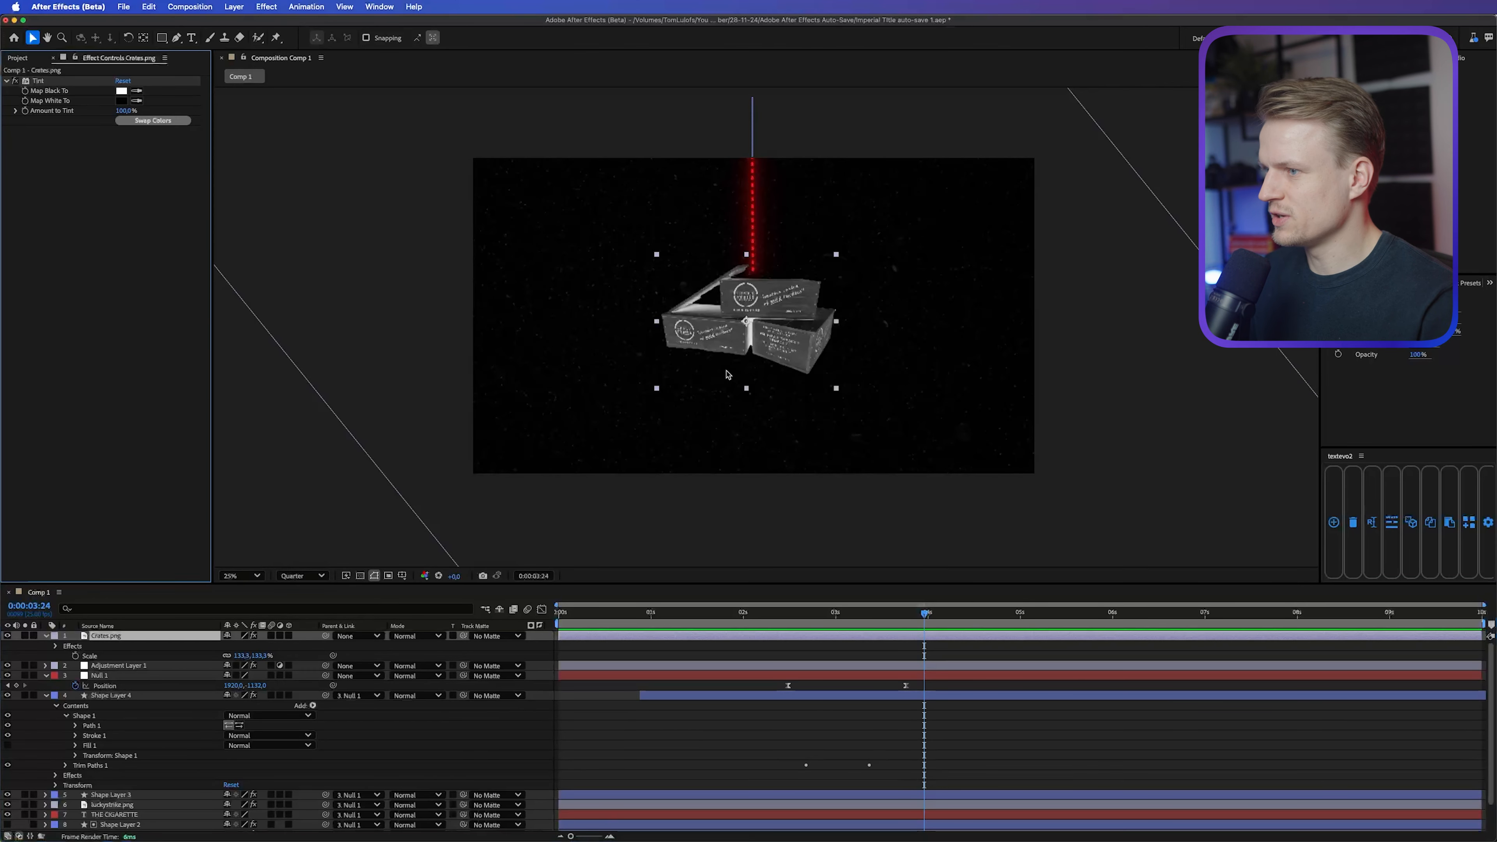
pyautogui.press('.')
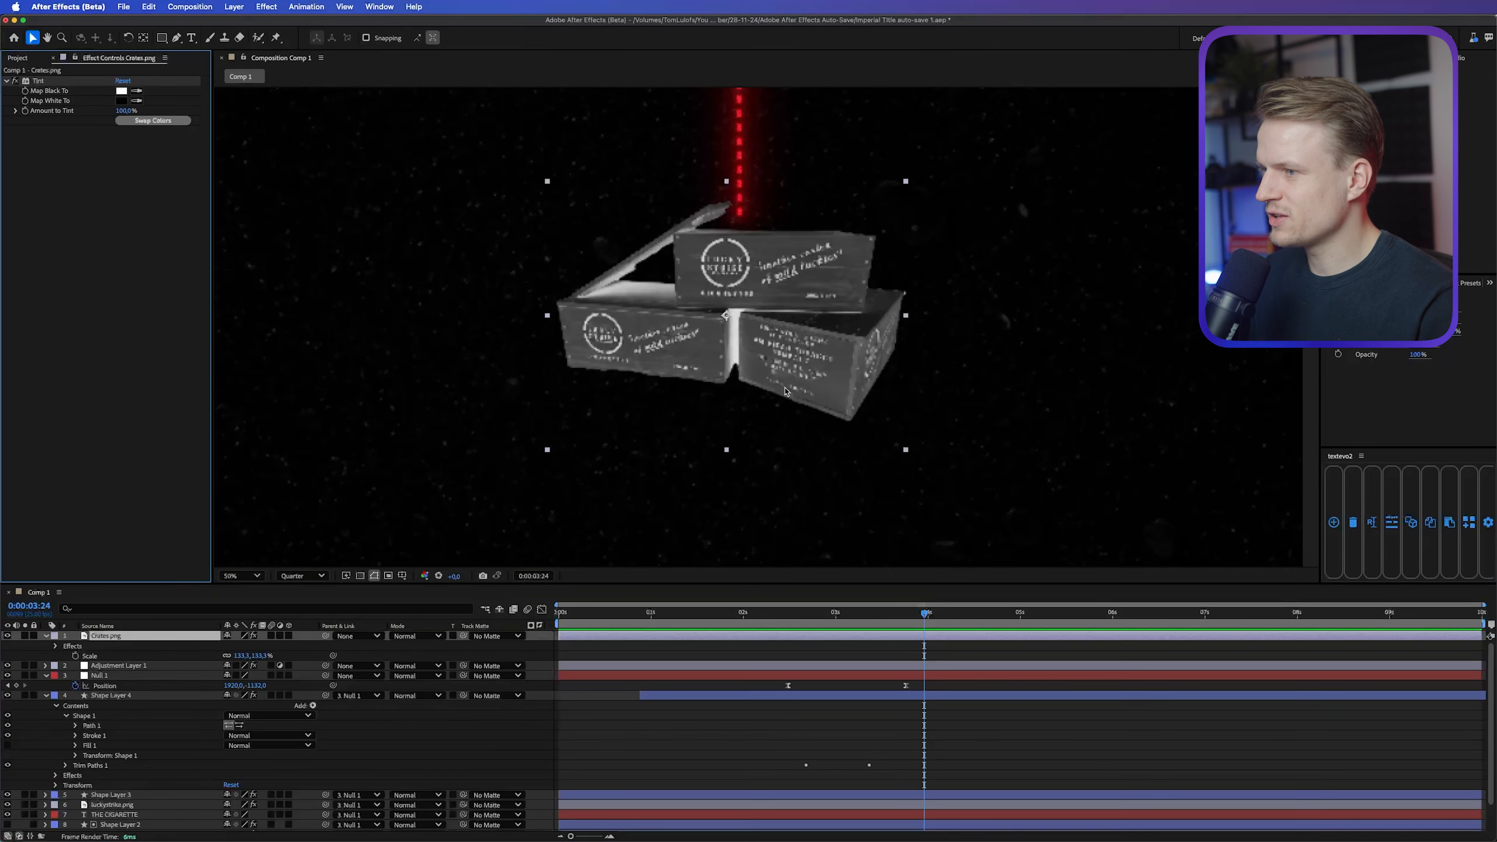
pyautogui.click(151, 120)
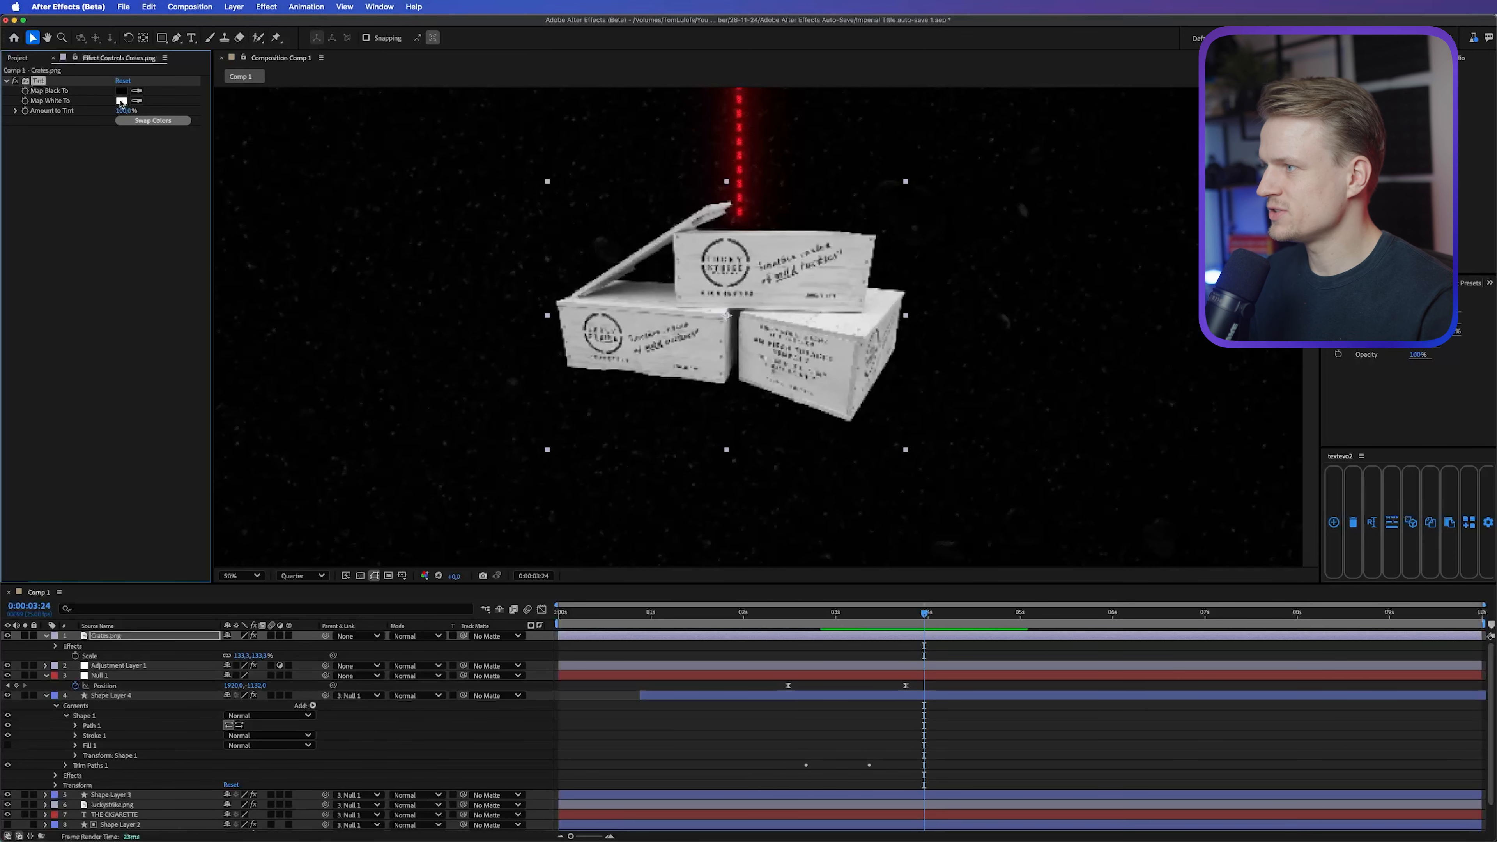
# Step: Change the Map White To color of the Crates.png Tint to a slightly darker off-white
pyautogui.click(122, 101)
pyautogui.moveTo(619, 364); pyautogui.dragTo(583, 370)
pyautogui.click(863, 366)
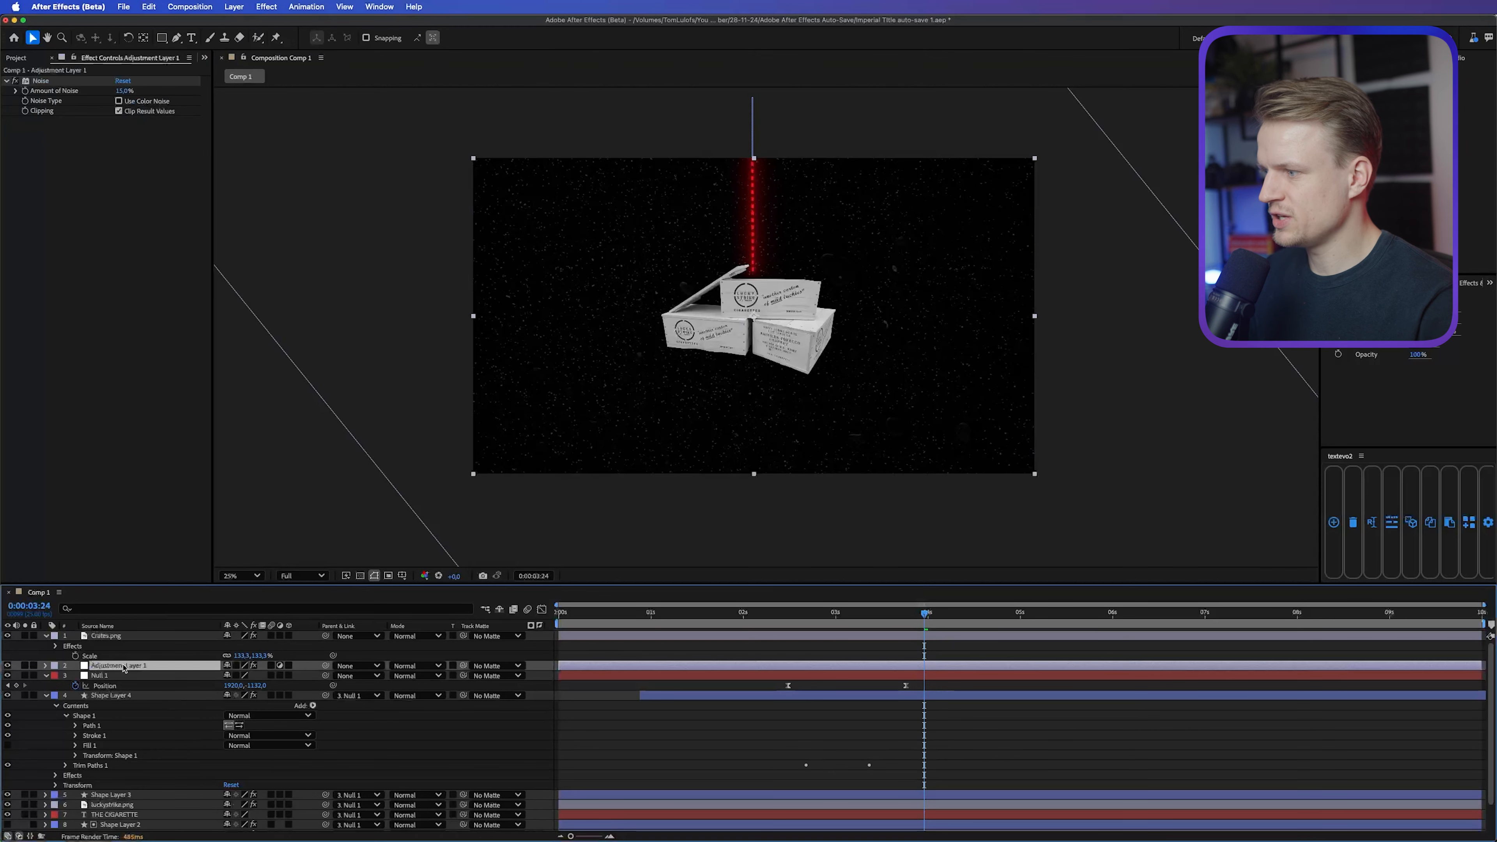
# Step: Move Adjustment Layer 1 above Crates.png so its noise also covers the crates, and inspect the grain up close
pyautogui.moveTo(122, 667); pyautogui.dragTo(126, 633)
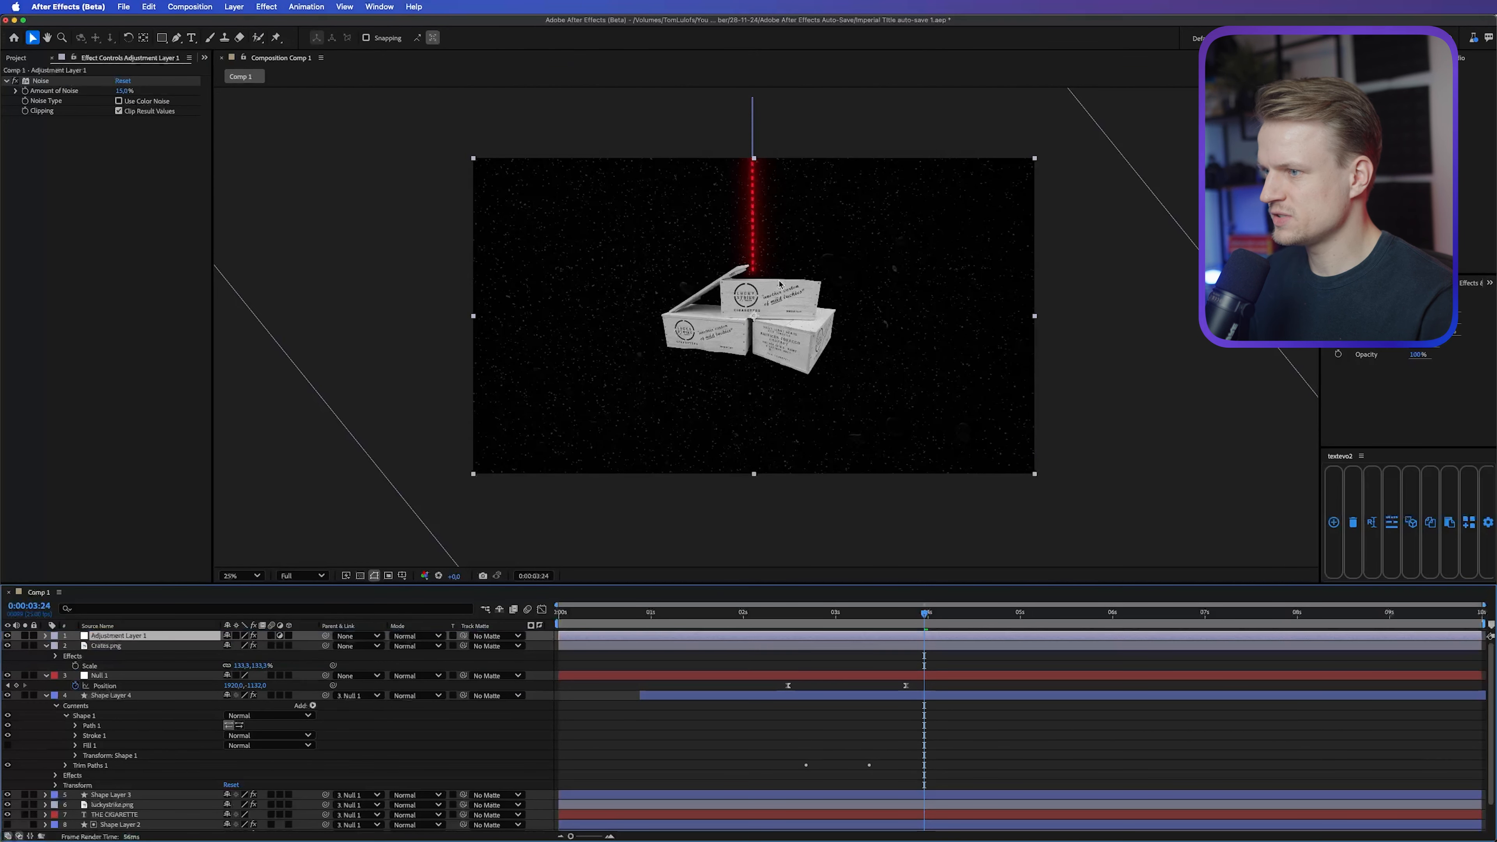
pyautogui.press('/')
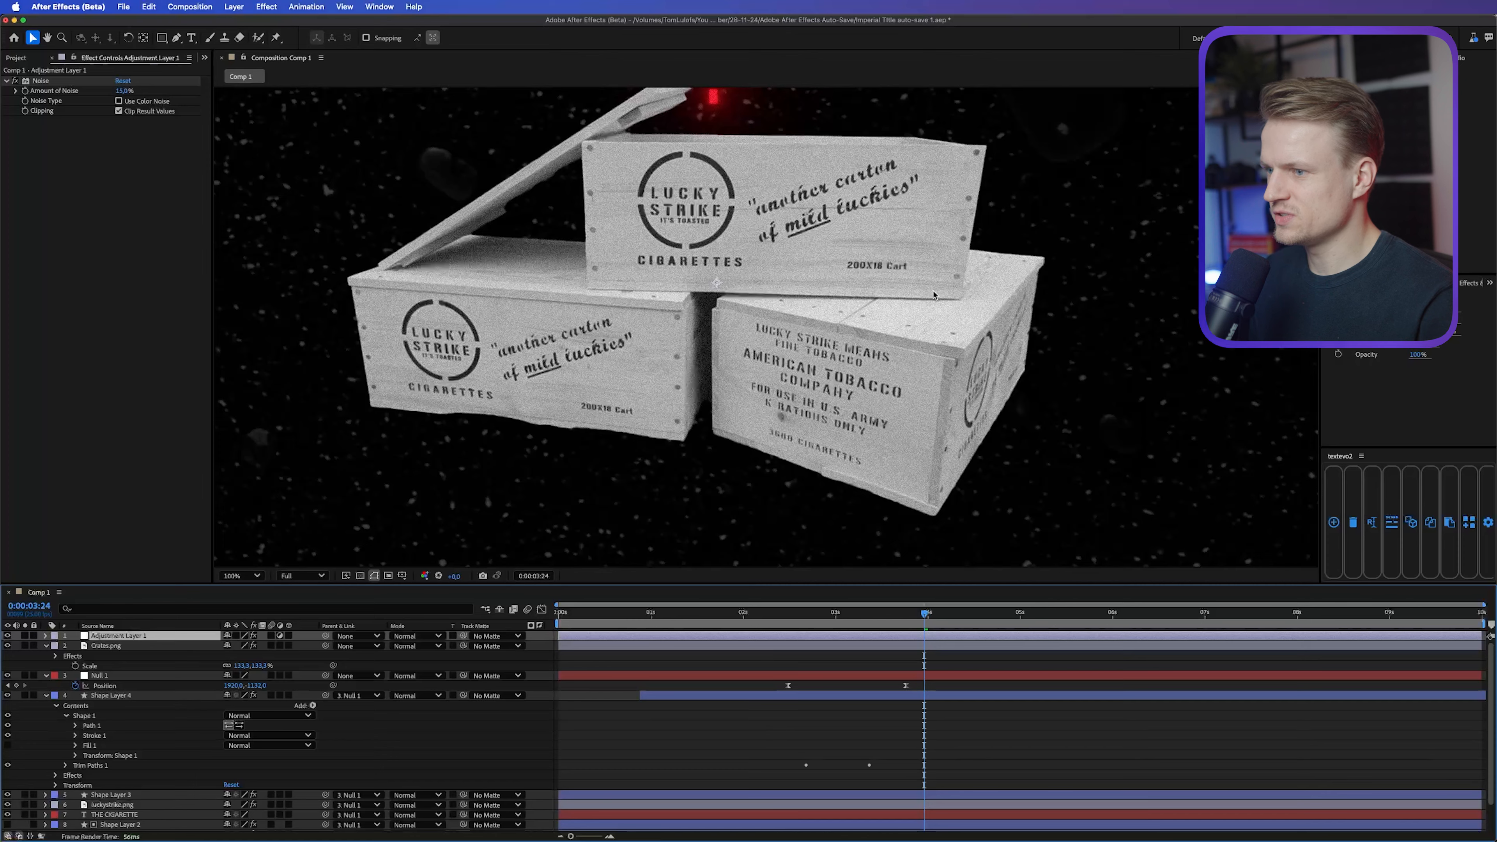
pyautogui.hotkey('shift', '/')
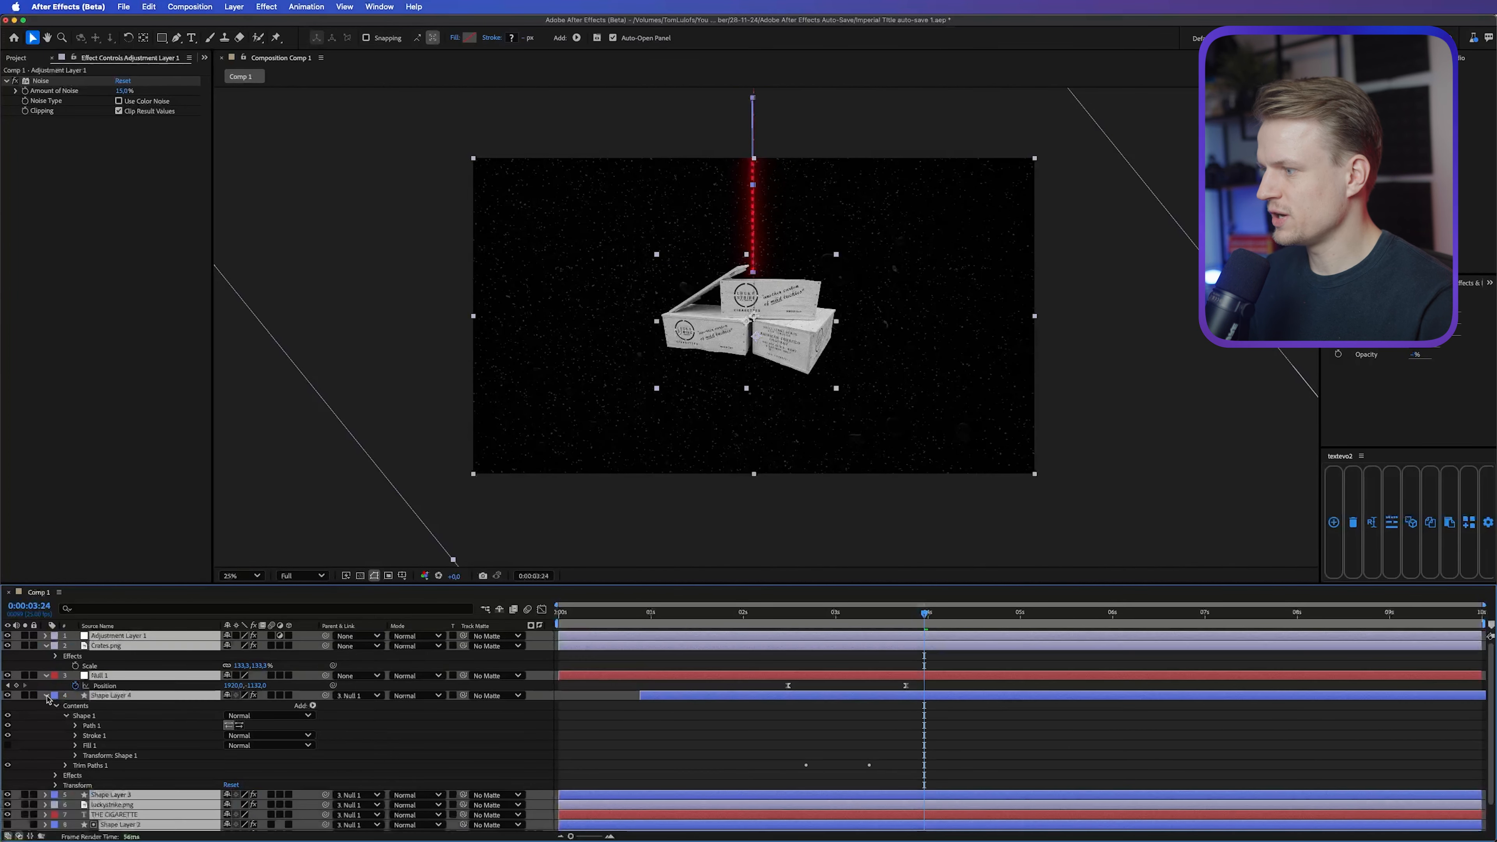
# Step: Collapse the layer properties, create a black 3840 × 2160 px solid and apply the Grid effect to it
pyautogui.press('super+grave')
pyautogui.click(234, 7)
pyautogui.moveTo(238, 22)
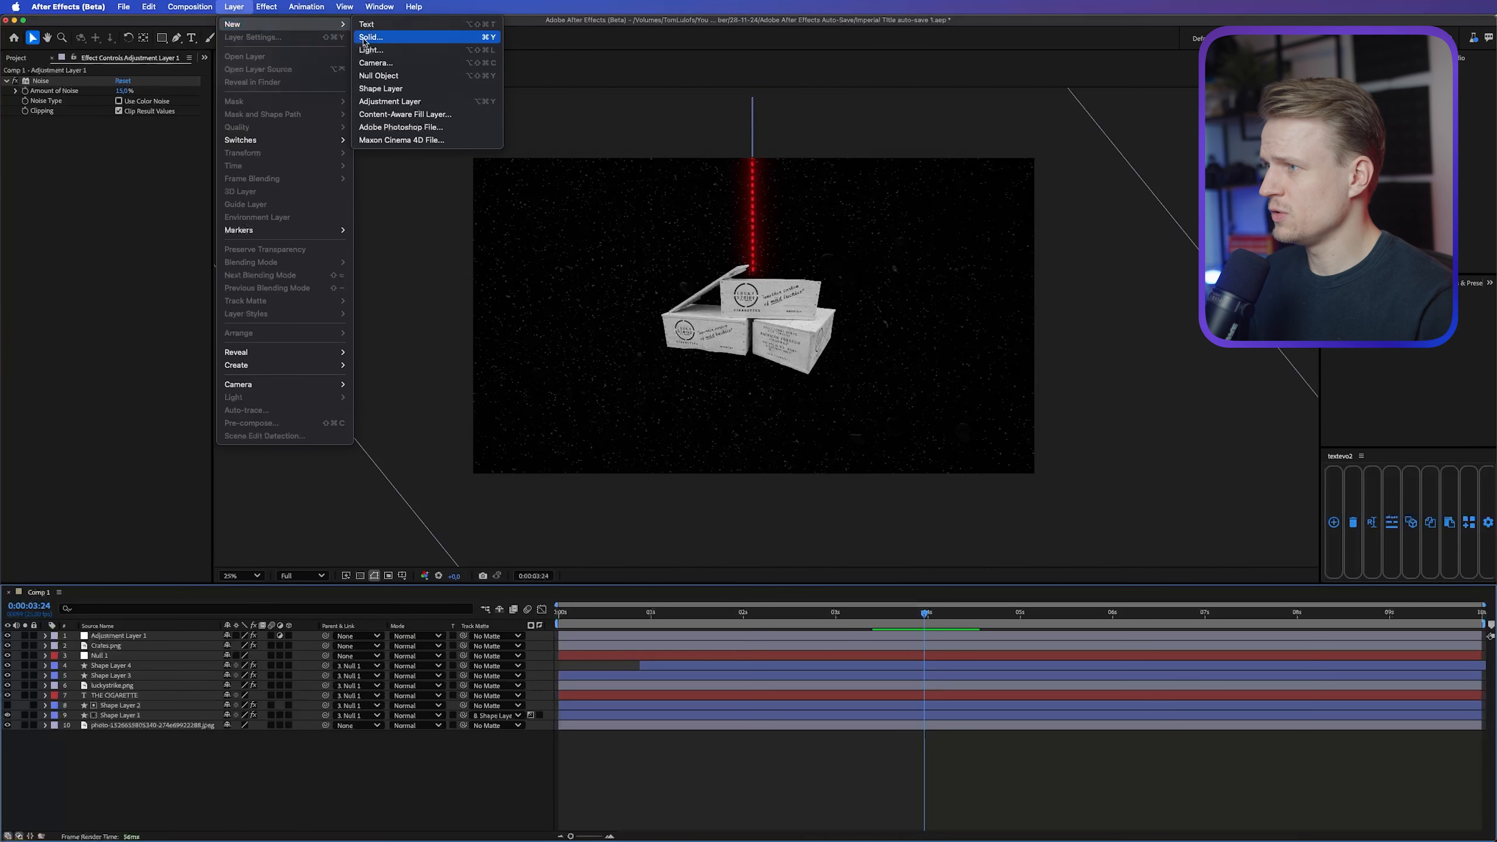
pyautogui.click(366, 37)
pyautogui.click(865, 548)
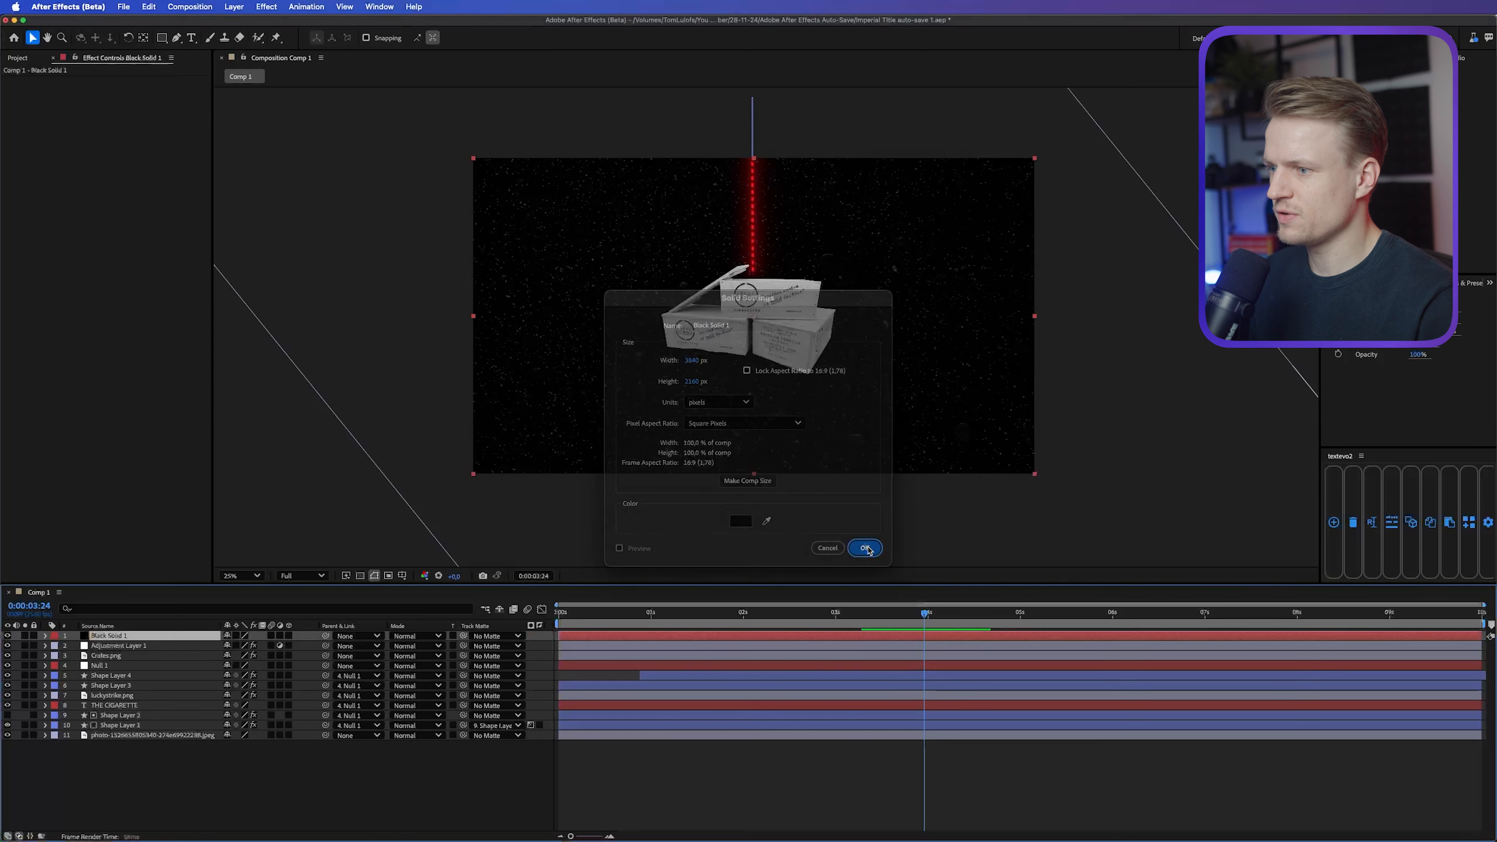
pyautogui.click(1465, 285)
pyautogui.click(1465, 296)
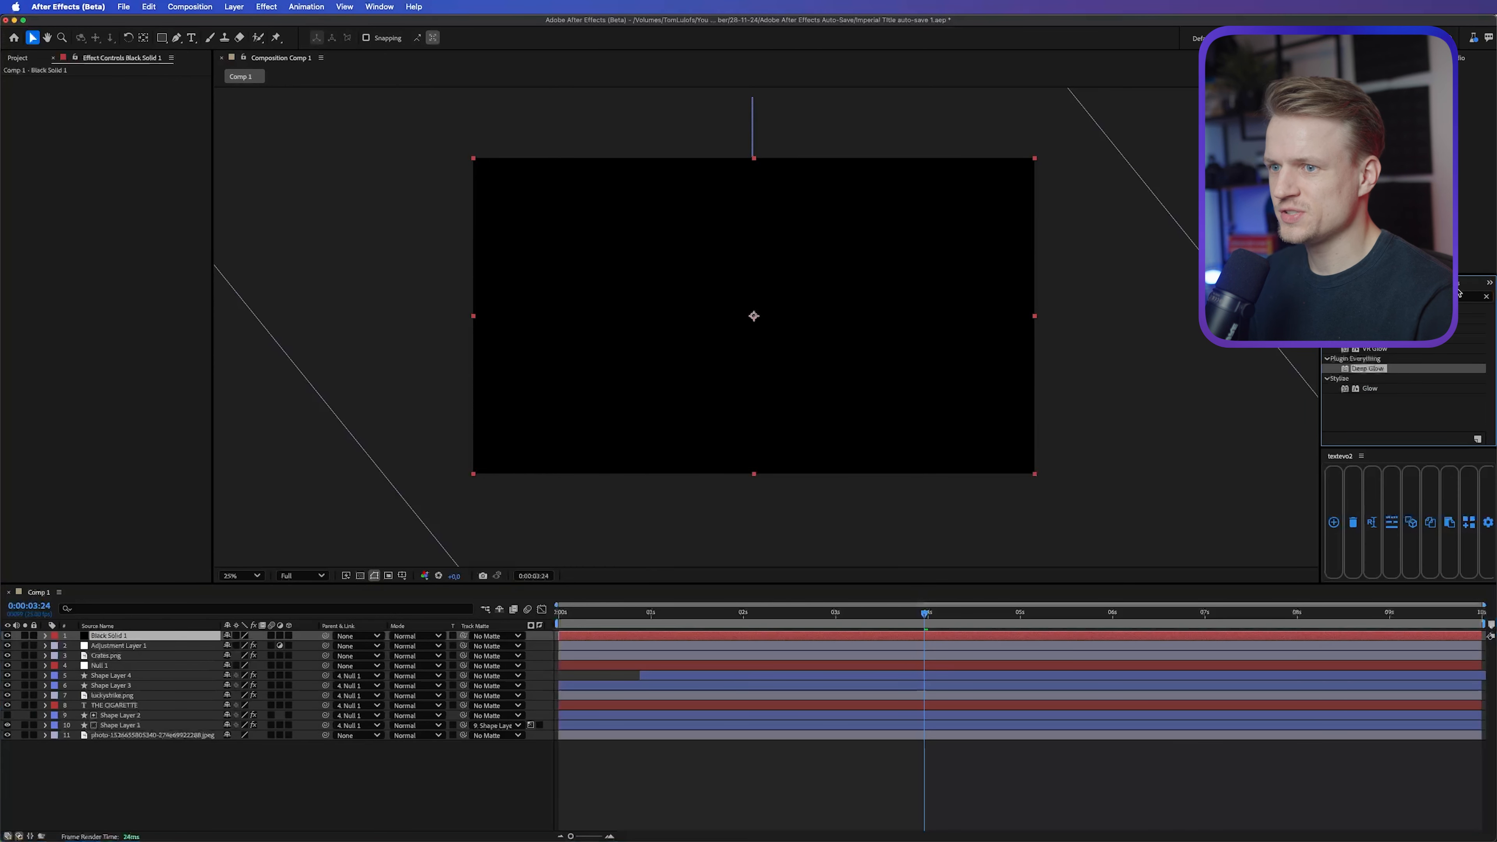
pyautogui.write('noisegrid')
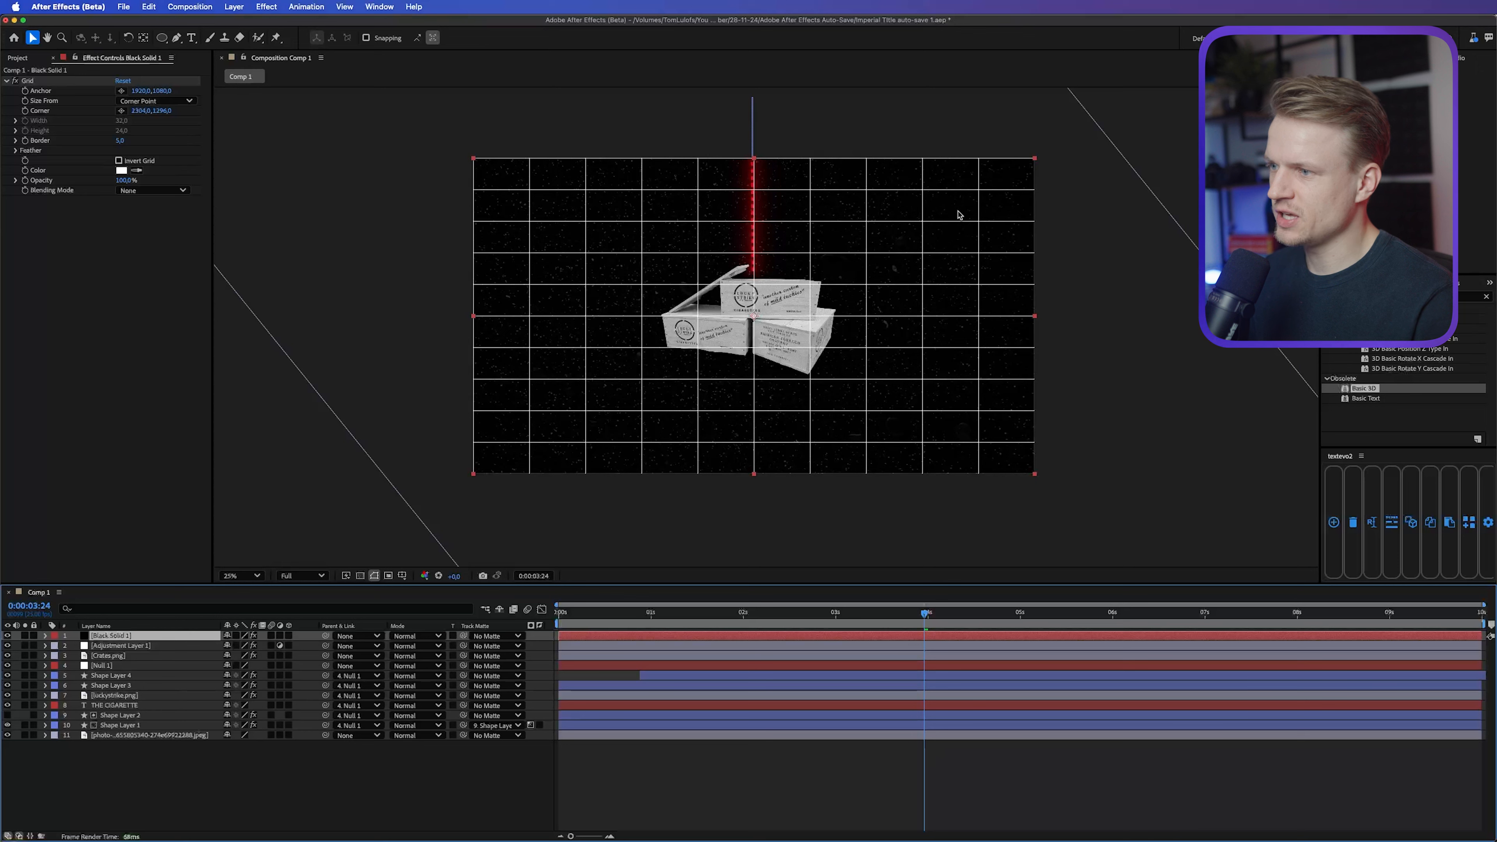
# Step: Pre-compose the grid solid as "Grud", moving all attributes into the new composition
pyautogui.click(234, 6)
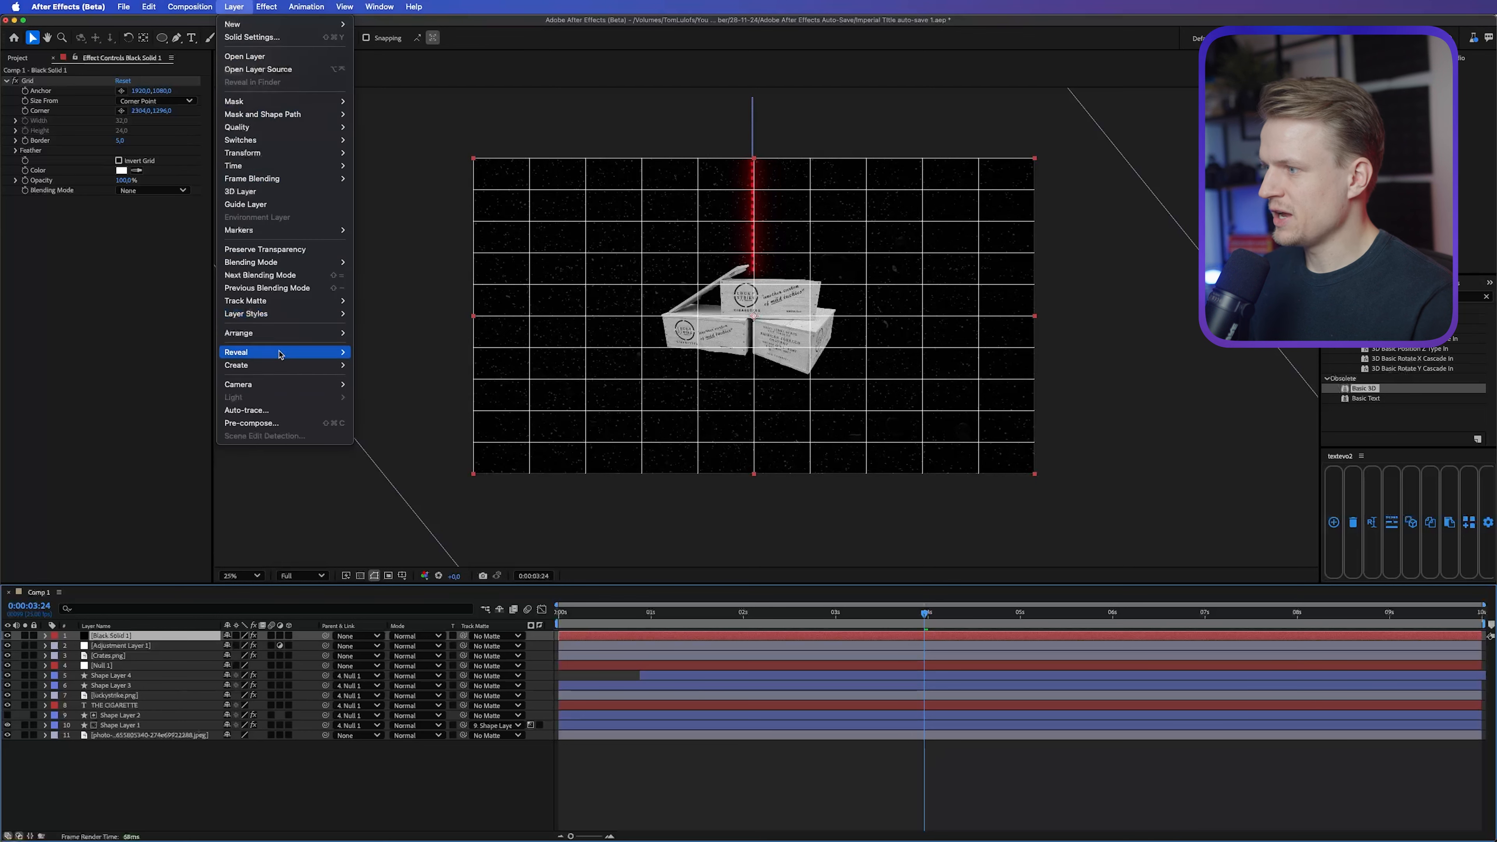
pyautogui.click(277, 423)
pyautogui.write('Grud')
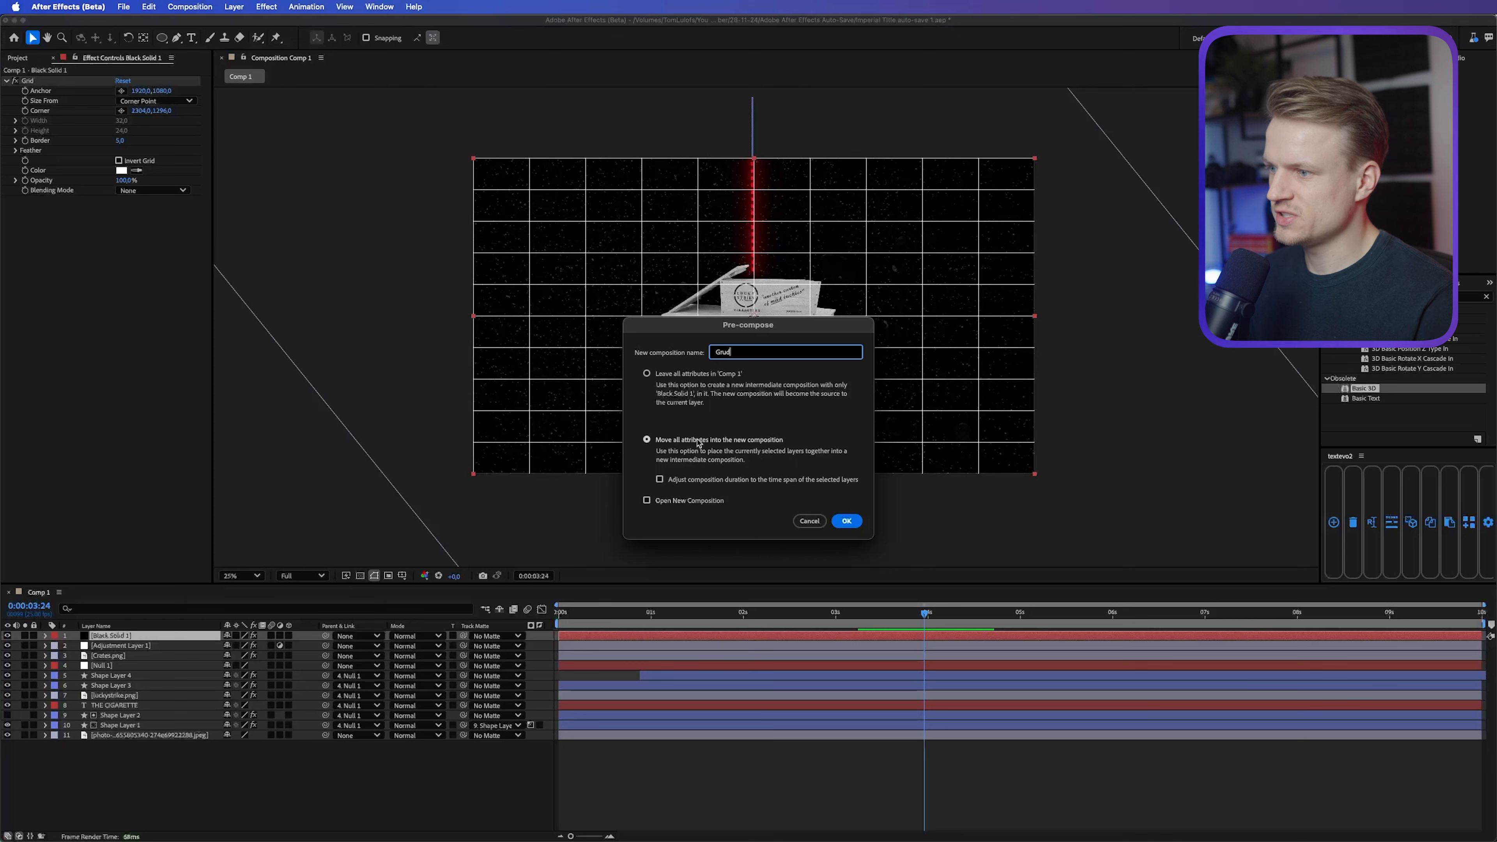
pyautogui.click(846, 521)
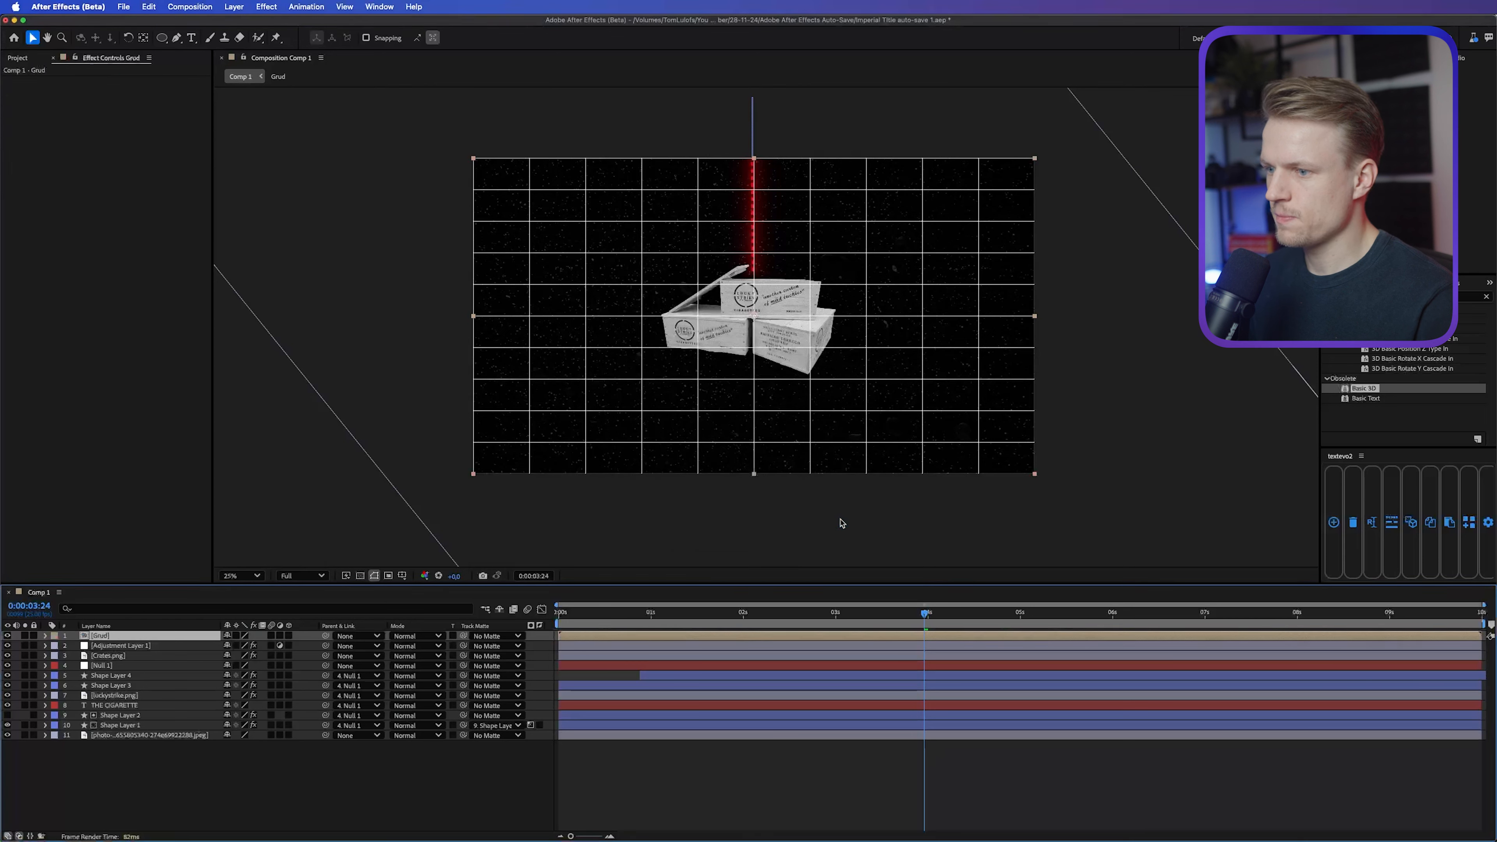
# Step: Make the Grud layer 3D, then tilt it about -59° on X and turn it on Z into an enlarged floor beneath the crates
pyautogui.click(289, 637)
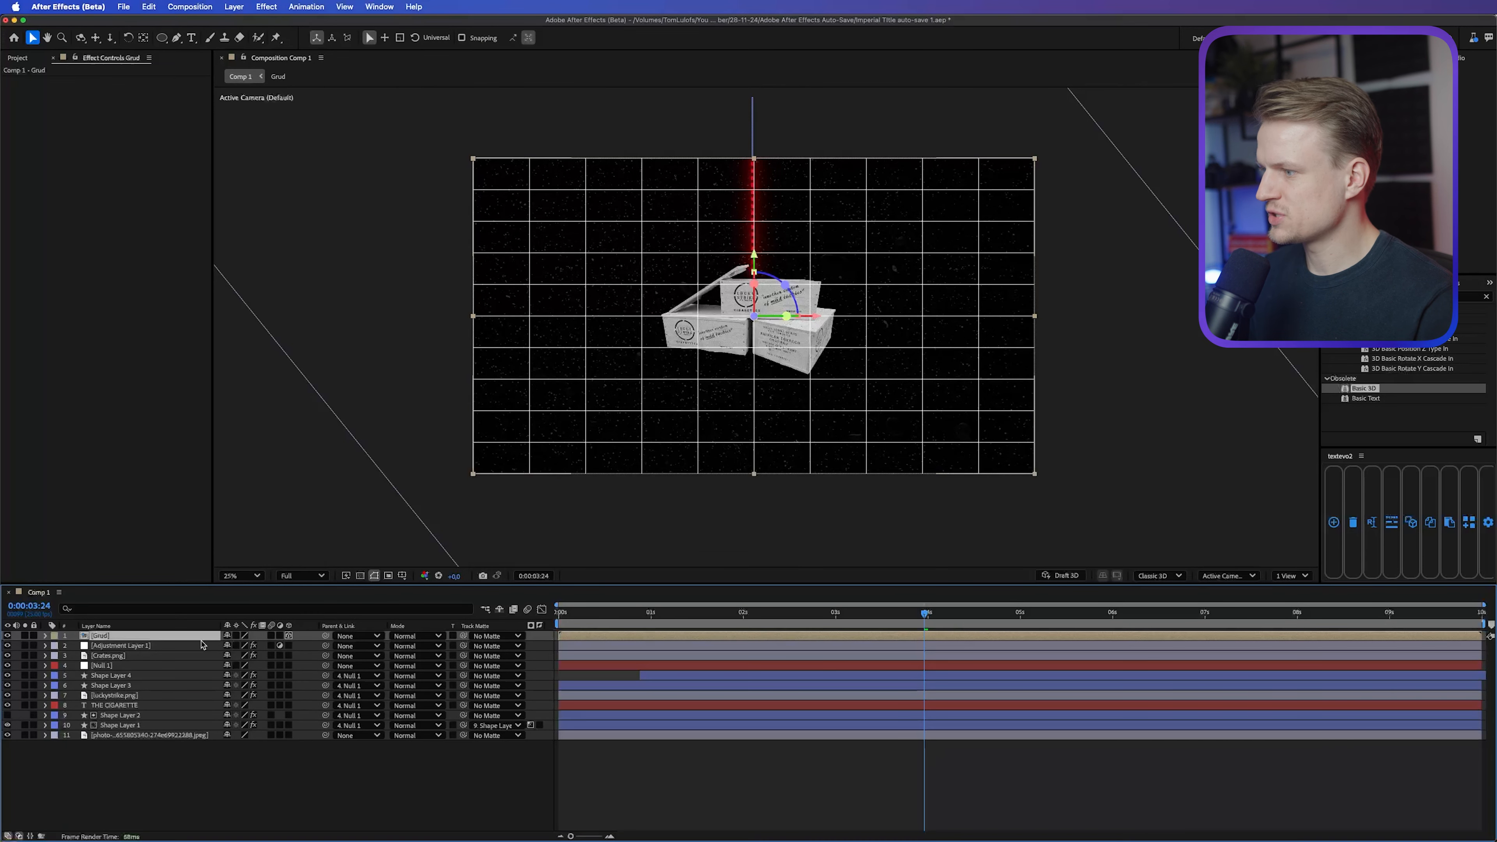
pyautogui.press('r')
pyautogui.moveTo(235, 656); pyautogui.dragTo(257, 677)
pyautogui.moveTo(659, 398); pyautogui.dragTo(613, 438)
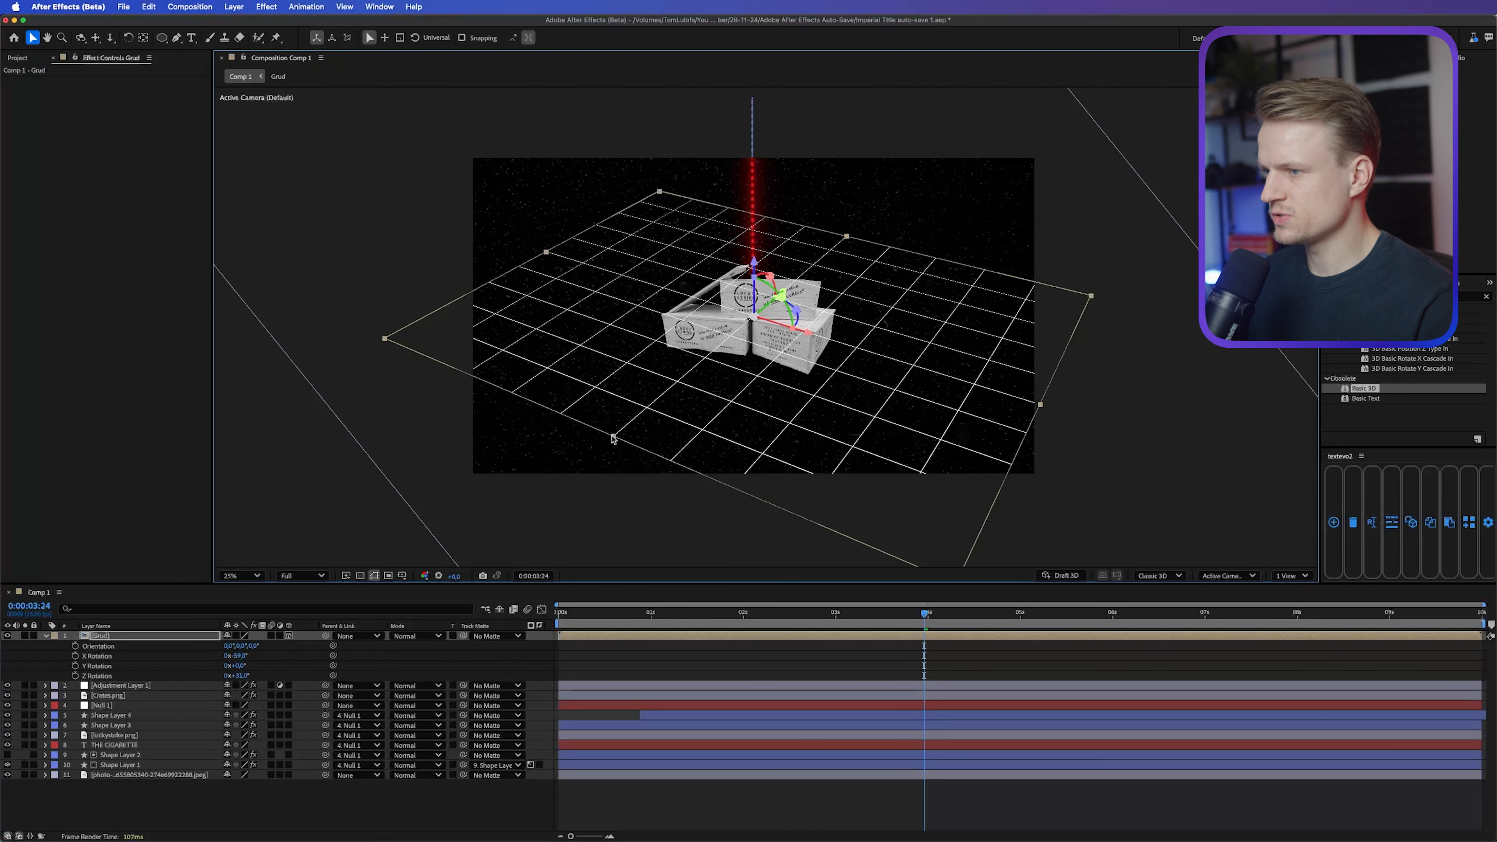
# Step: Create another black solid and draw a wide elliptical mask on it around the crates
pyautogui.click(234, 5)
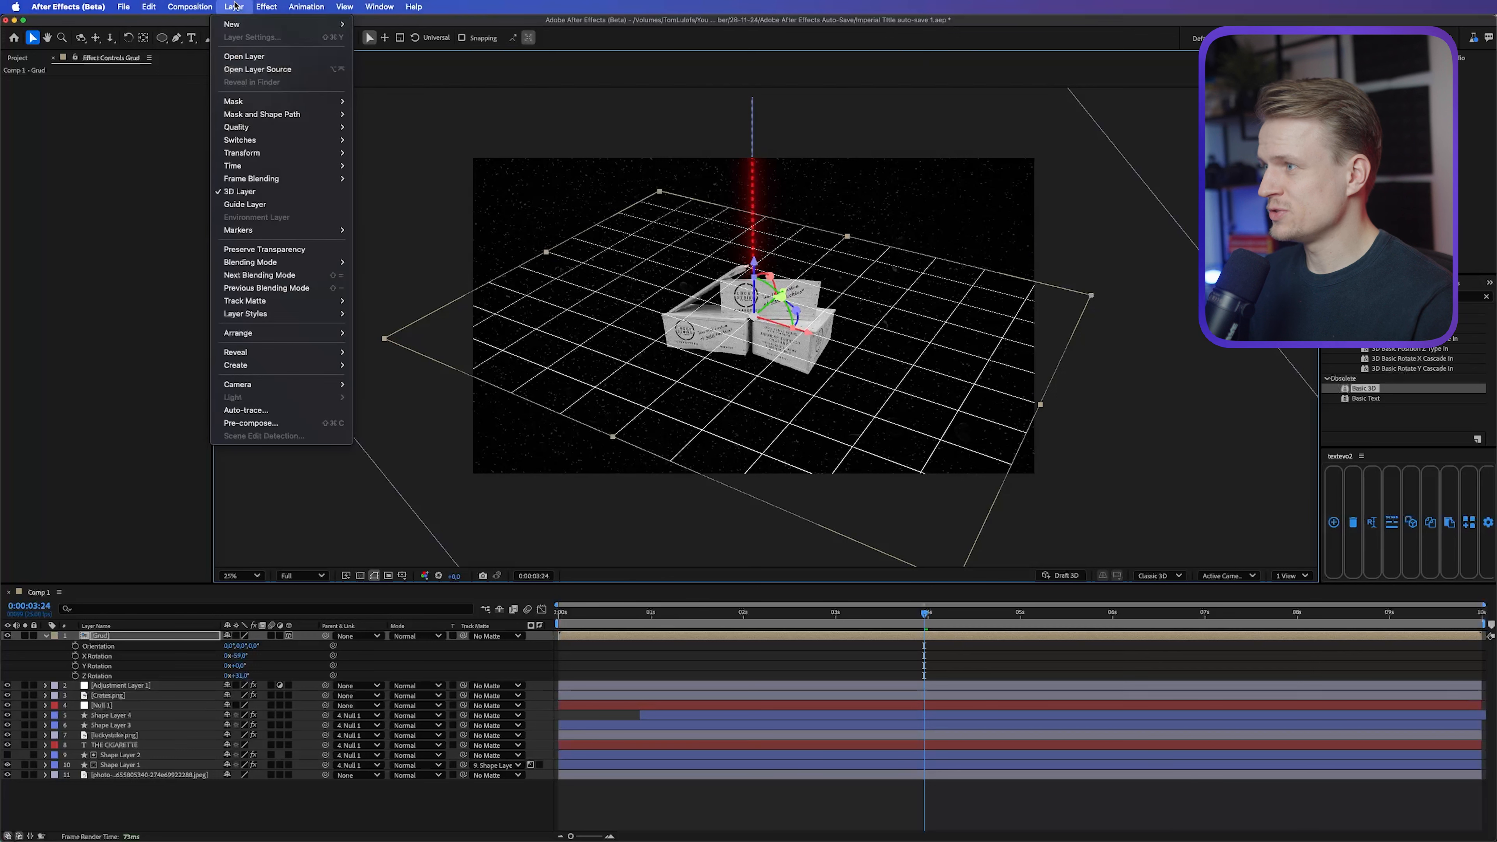
pyautogui.moveTo(265, 24)
pyautogui.click(423, 39)
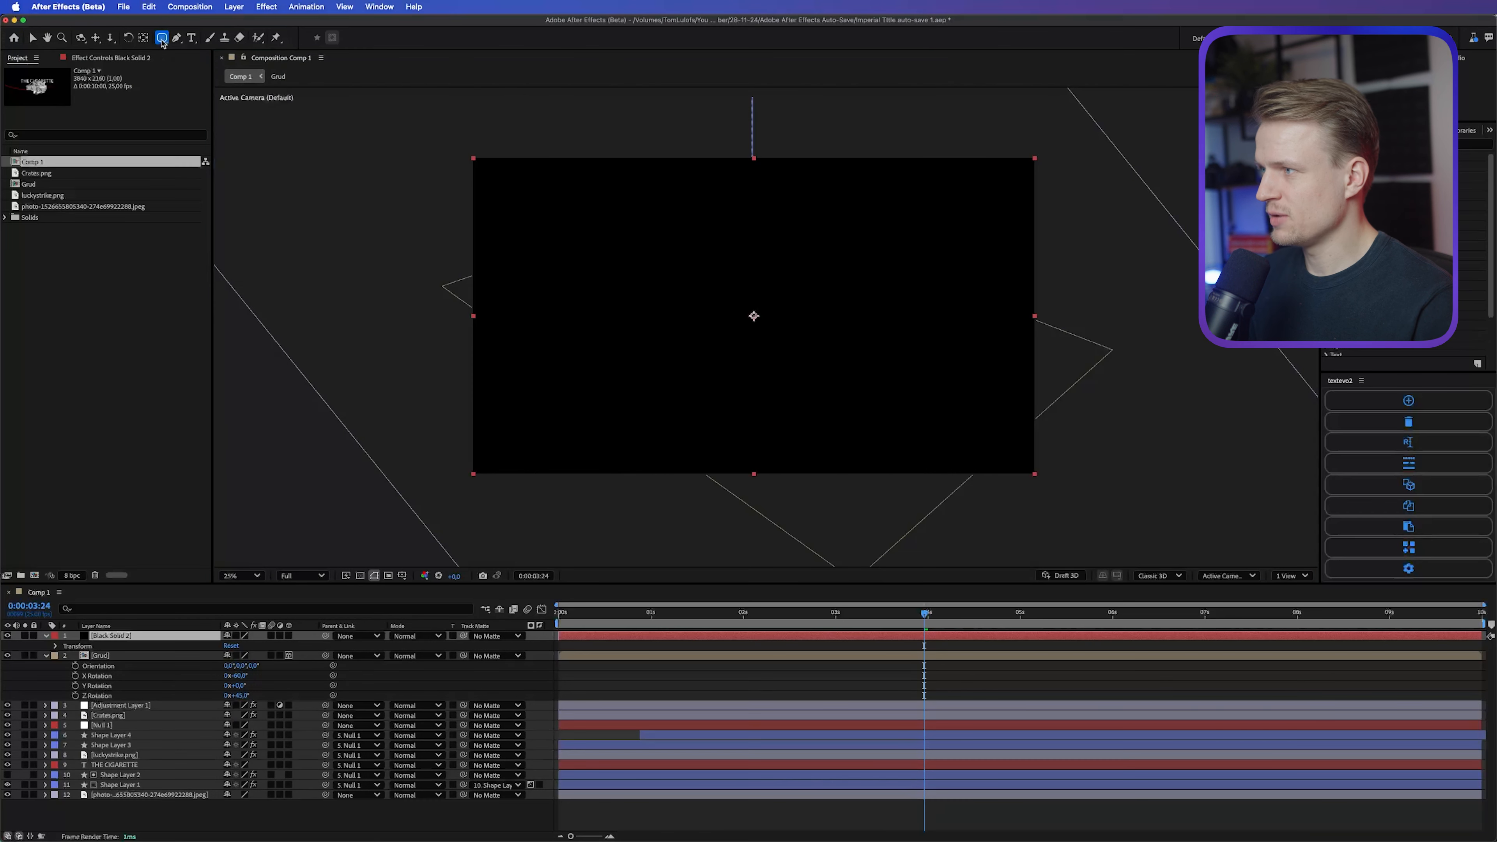
pyautogui.moveTo(162, 38); pyautogui.dragTo(186, 63)
pyautogui.moveTo(627, 278); pyautogui.dragTo(935, 414)
pyautogui.moveTo(929, 412); pyautogui.dragTo(902, 388)
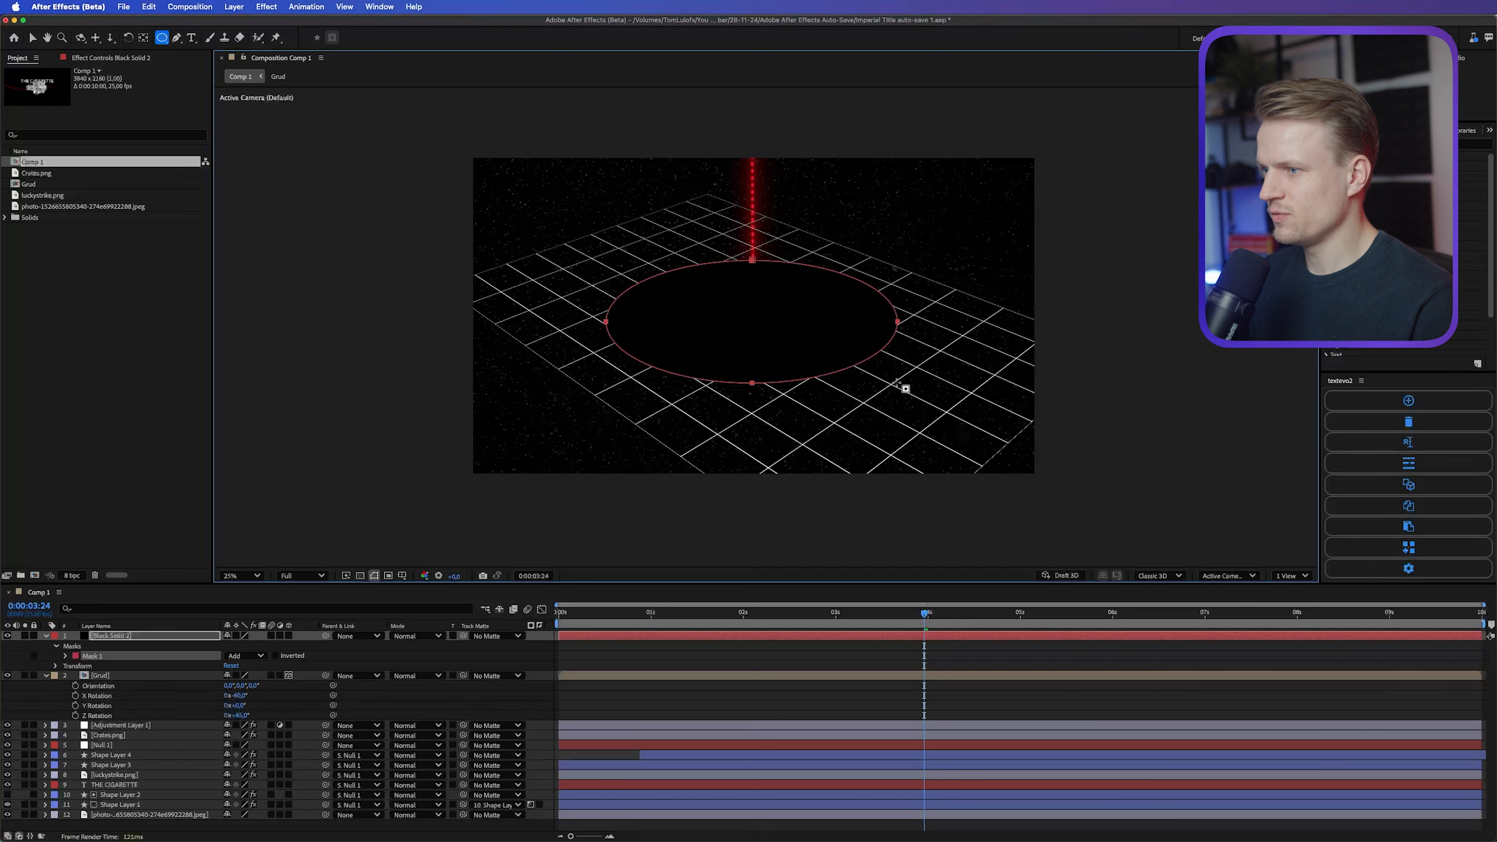
# Step: Feather the elliptical mask by about 442 pixels and use the masked solid as Grud's track matte
pyautogui.press('f')
pyautogui.moveTo(233, 656); pyautogui.dragTo(307, 656)
pyautogui.click(182, 665)
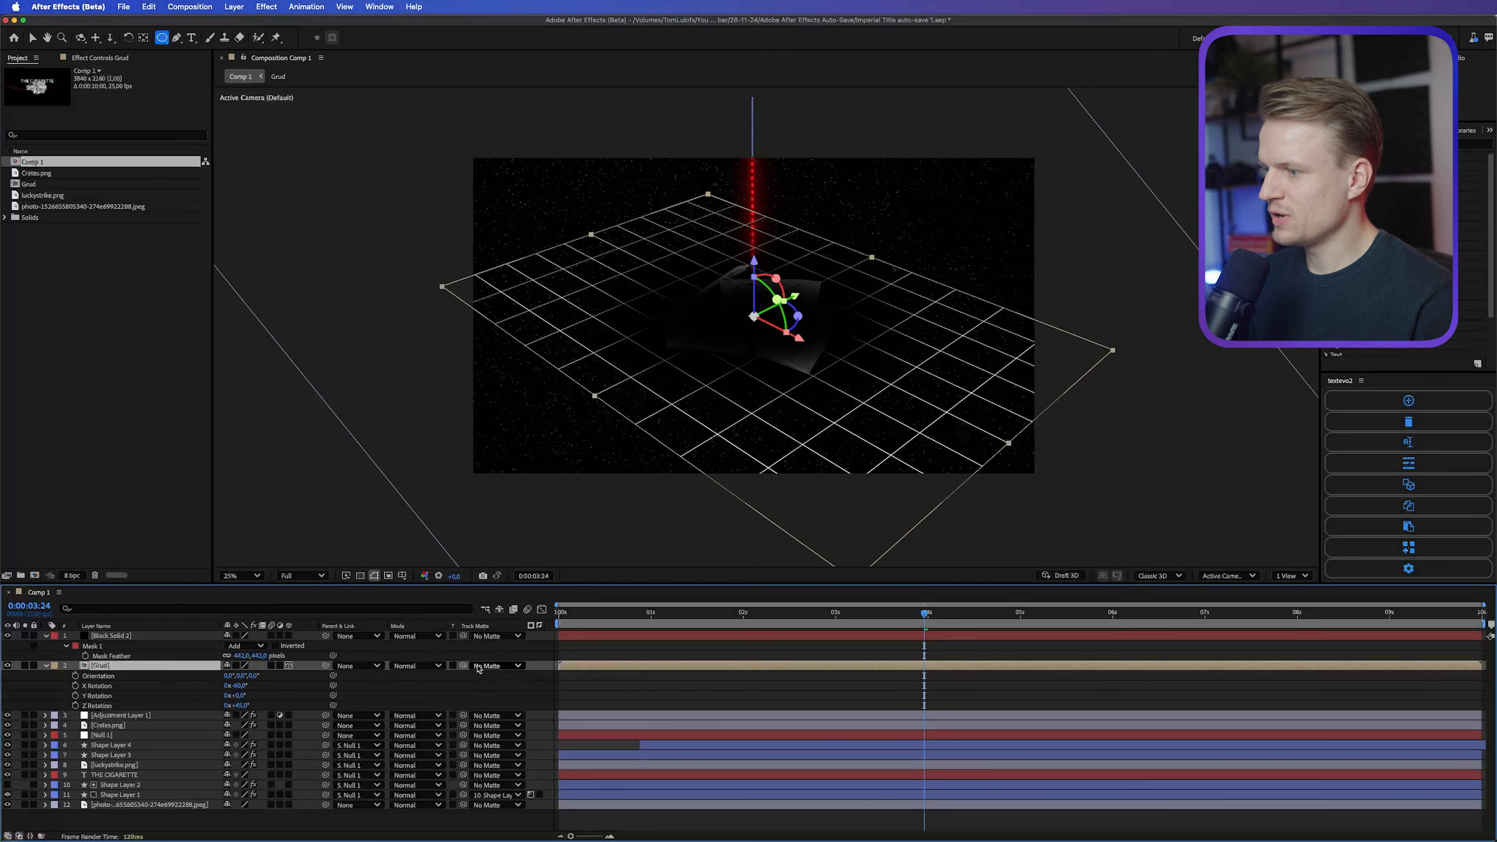
pyautogui.moveTo(457, 670); pyautogui.dragTo(131, 638)
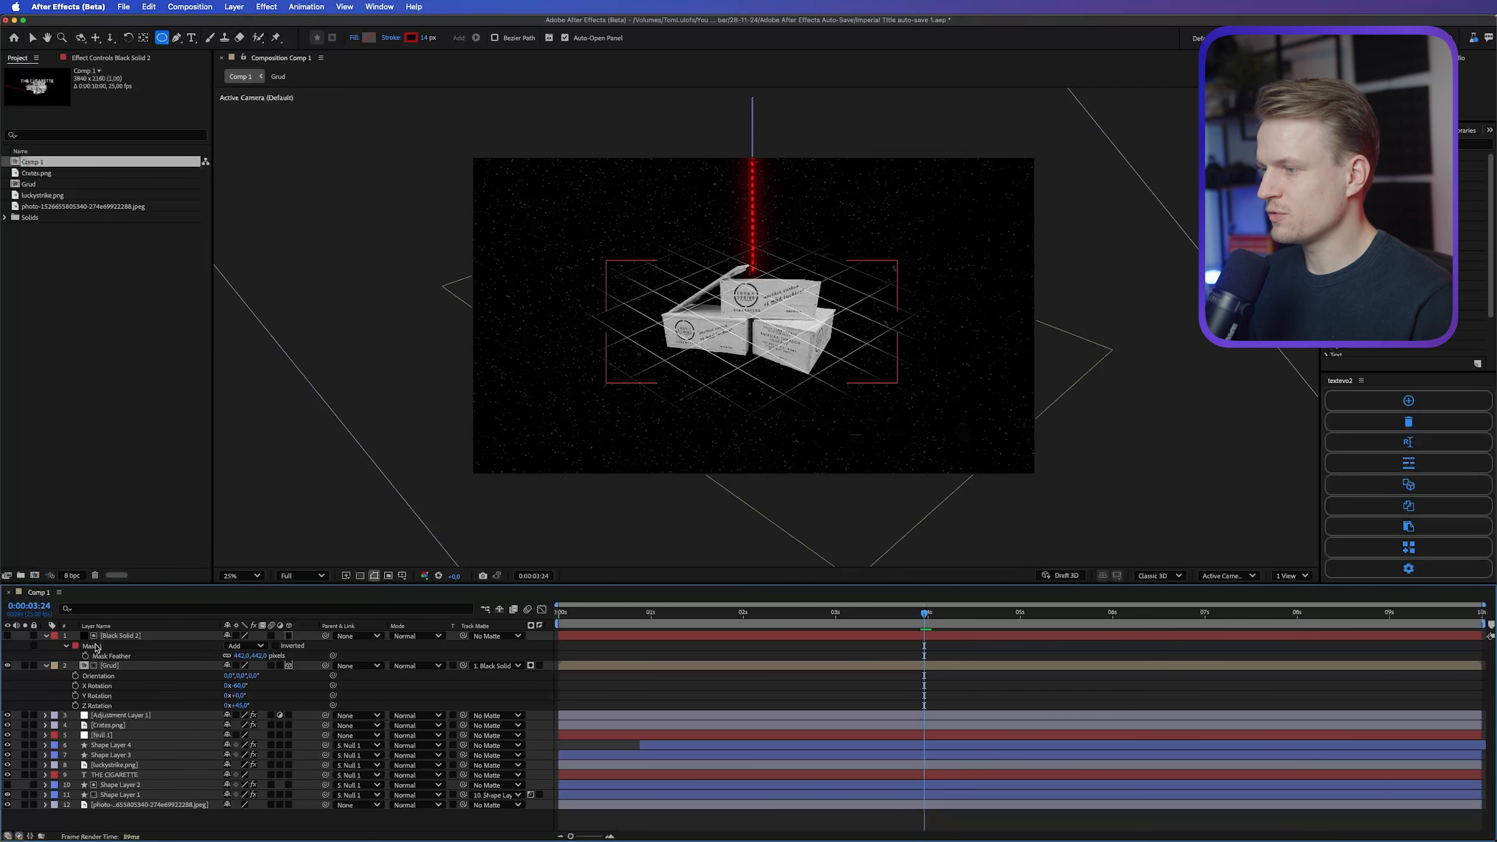
# Step: Enlarge the elliptical mask on the matte solid outward on all sides so more of the grid shows
pyautogui.click(93, 646)
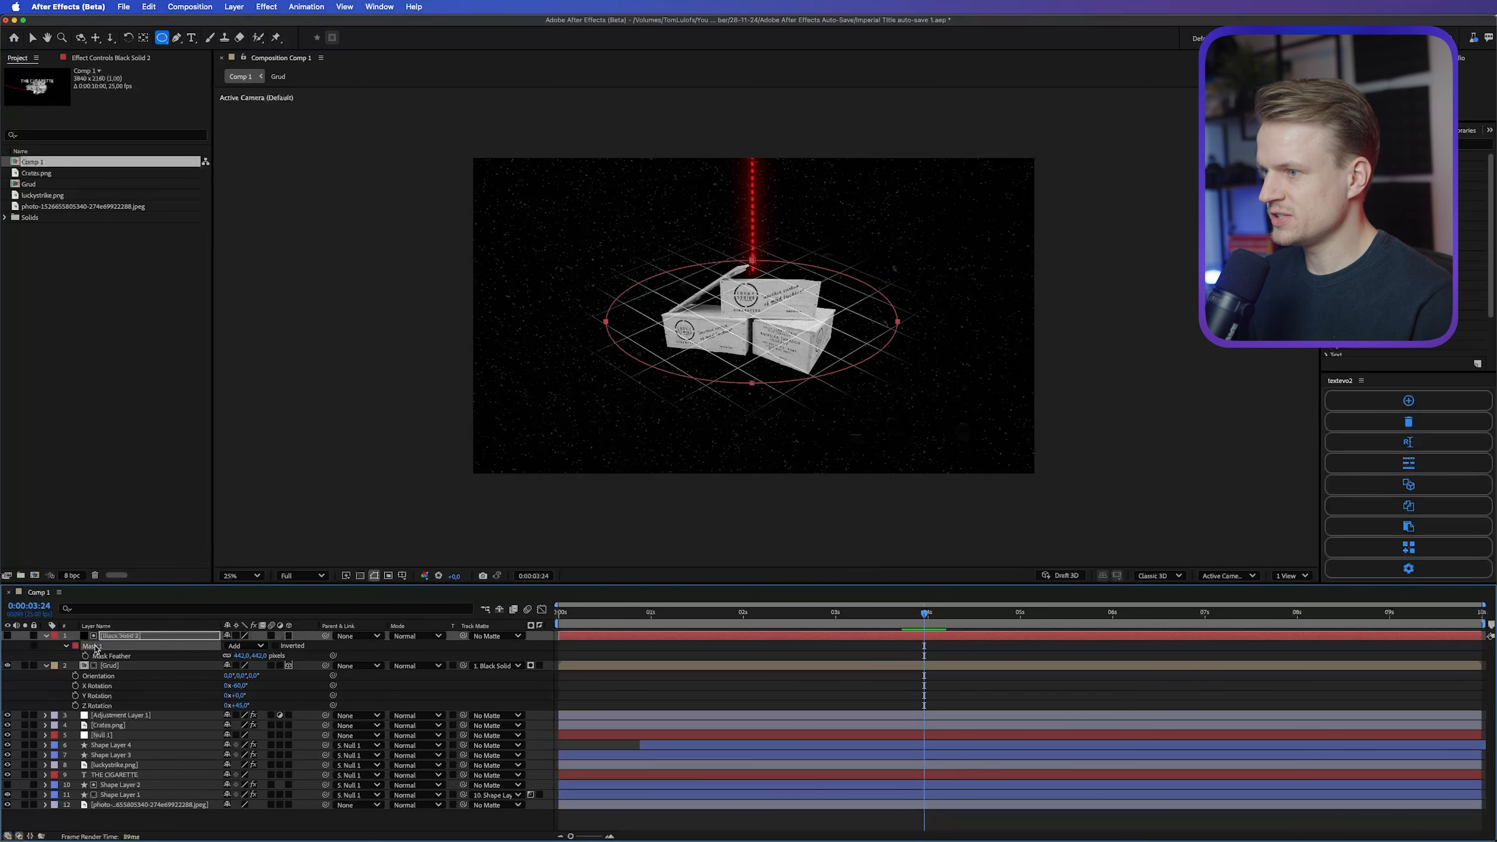
pyautogui.press('v')
pyautogui.doubleClick(808, 378)
pyautogui.moveTo(897, 384); pyautogui.dragTo(937, 415)
pyautogui.moveTo(606, 260); pyautogui.dragTo(572, 229)
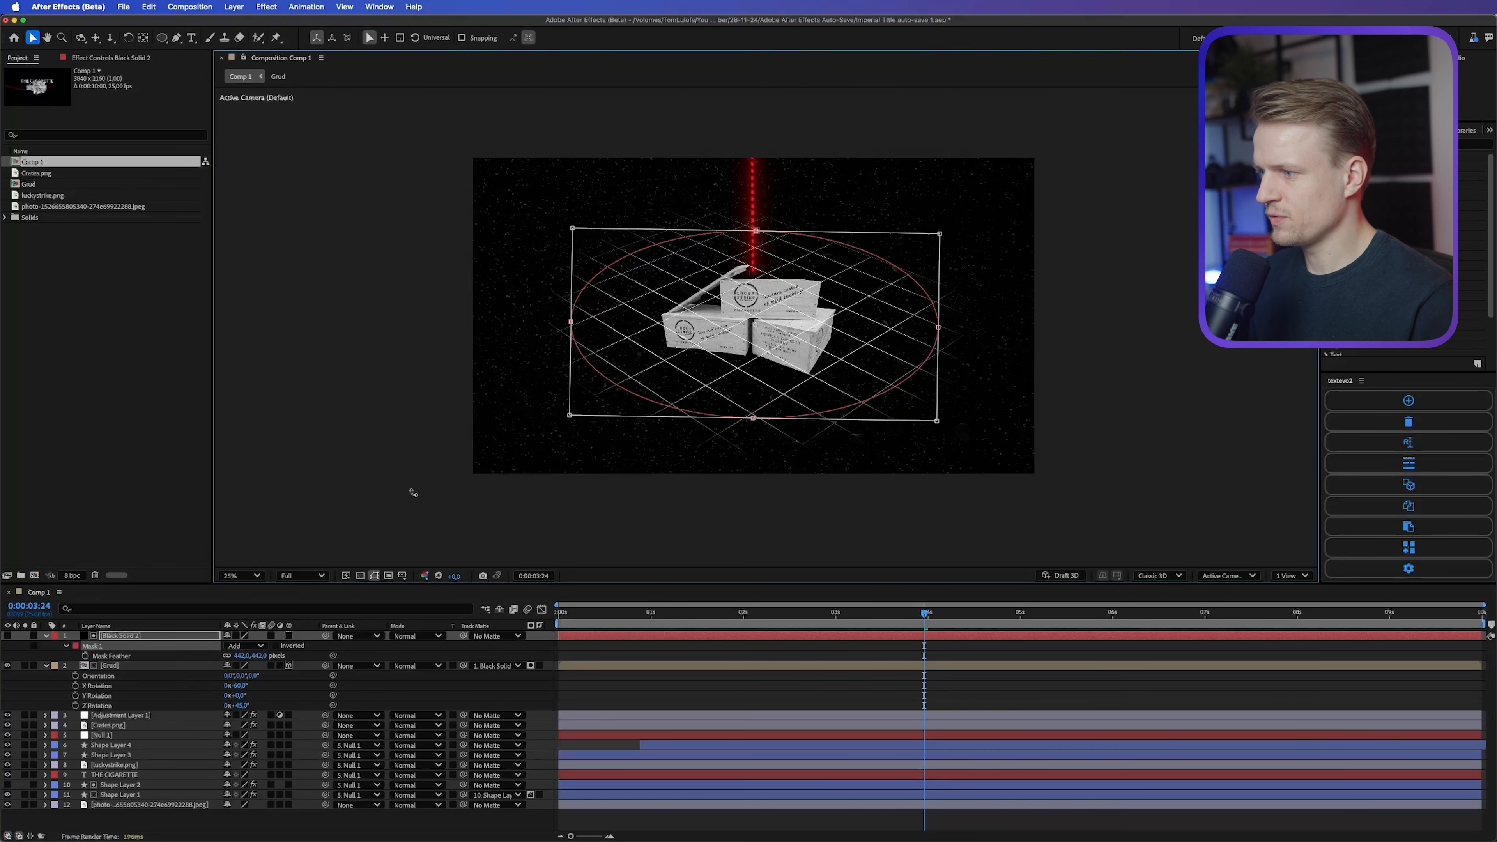
# Step: Lower Grud's opacity to about 61% and place the grid and its matte beneath the adjustment layer, with Grud below Crates.png
pyautogui.click(200, 666)
pyautogui.press('t')
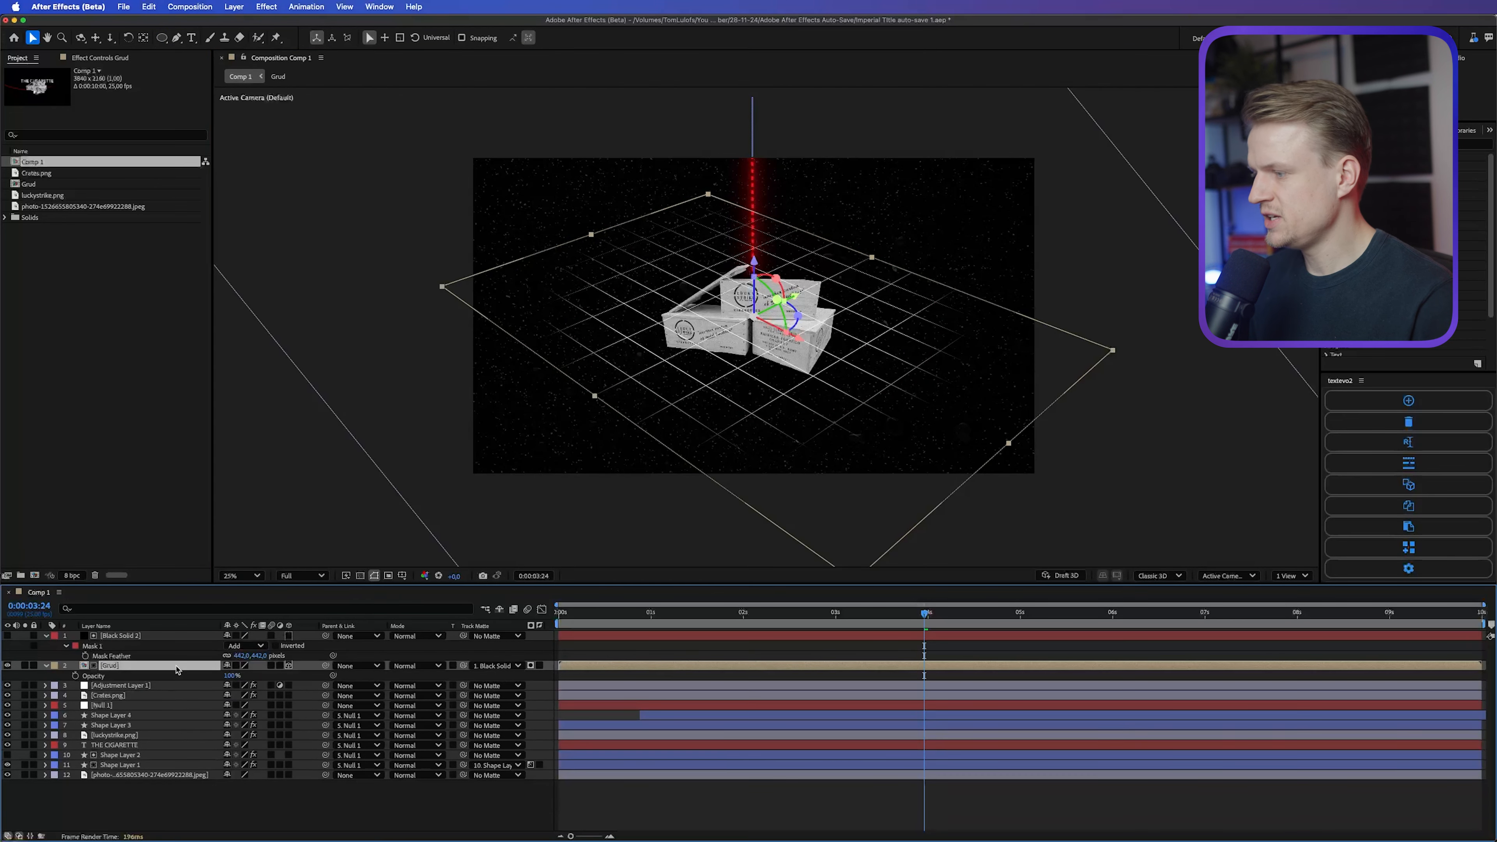
pyautogui.moveTo(230, 674); pyautogui.dragTo(127, 702)
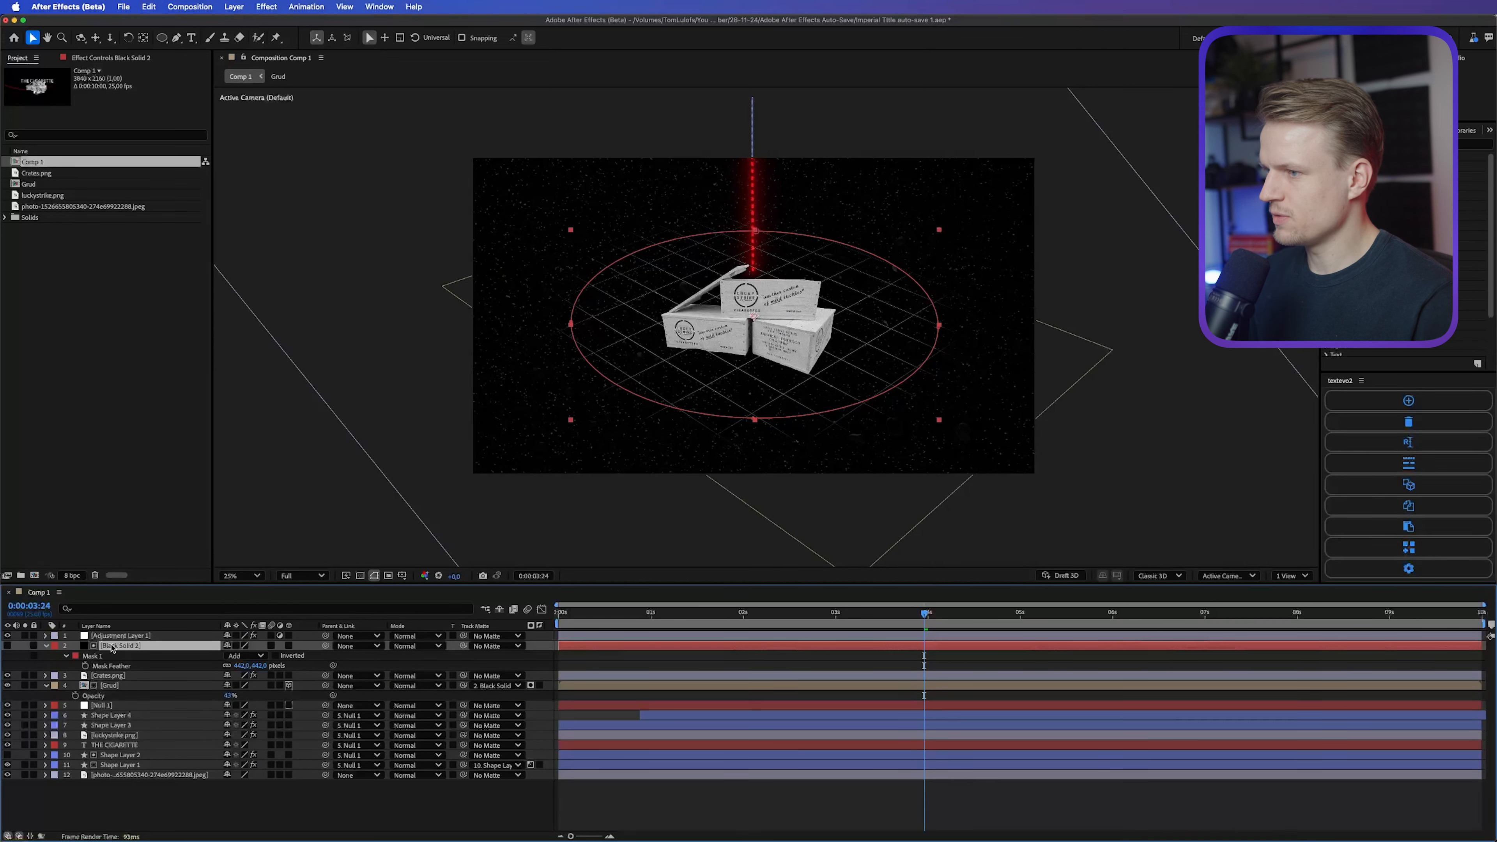
# Step: Parent the matte solid, Crates.png and Grud to Null 1
pyautogui.keyDown('shift'); pyautogui.click(113, 686); pyautogui.keyUp('shift')
pyautogui.moveTo(325, 645); pyautogui.dragTo(159, 707)
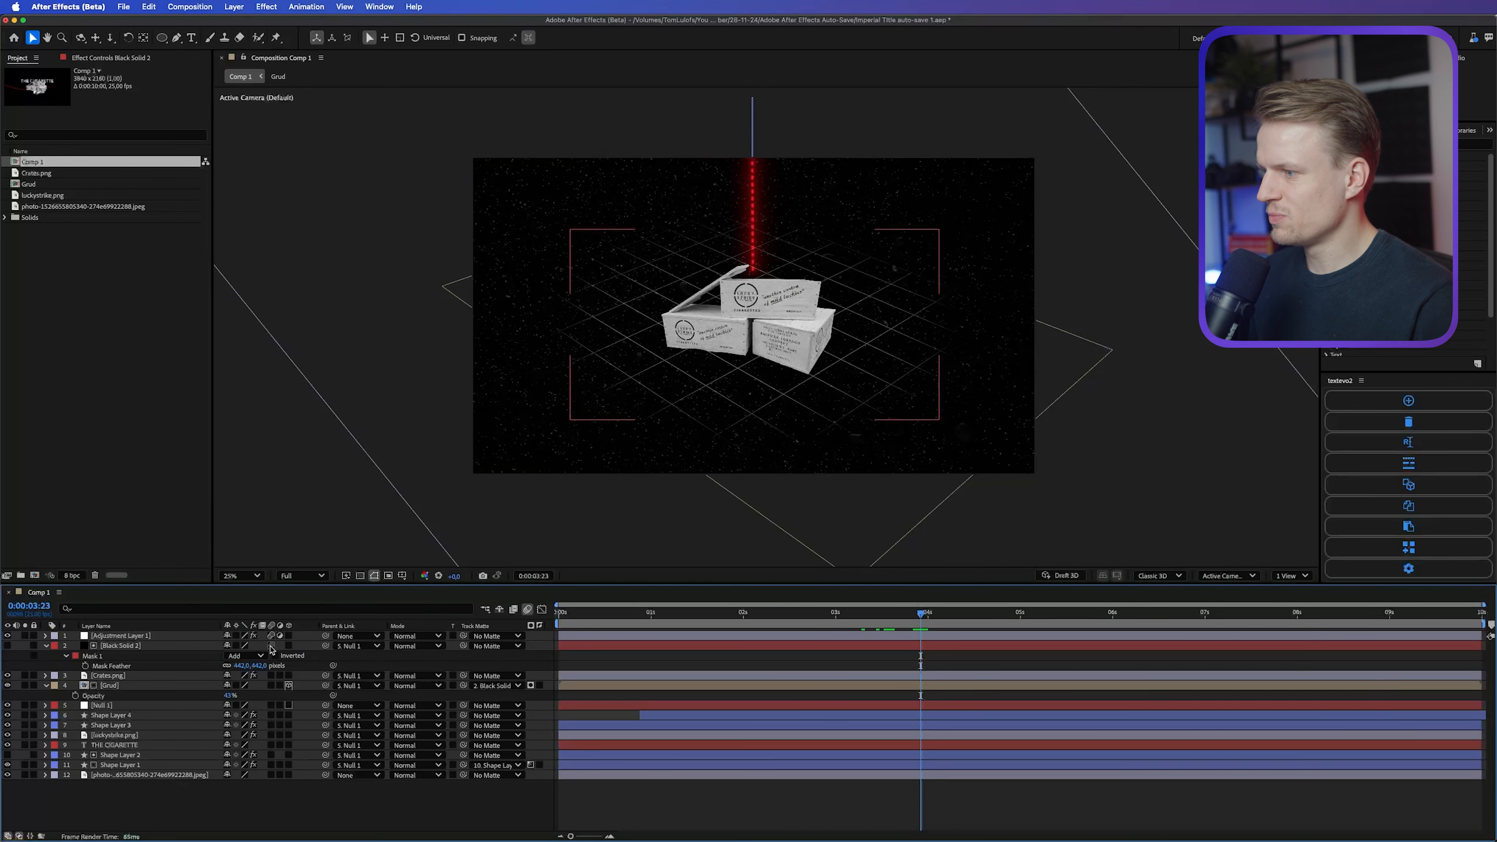